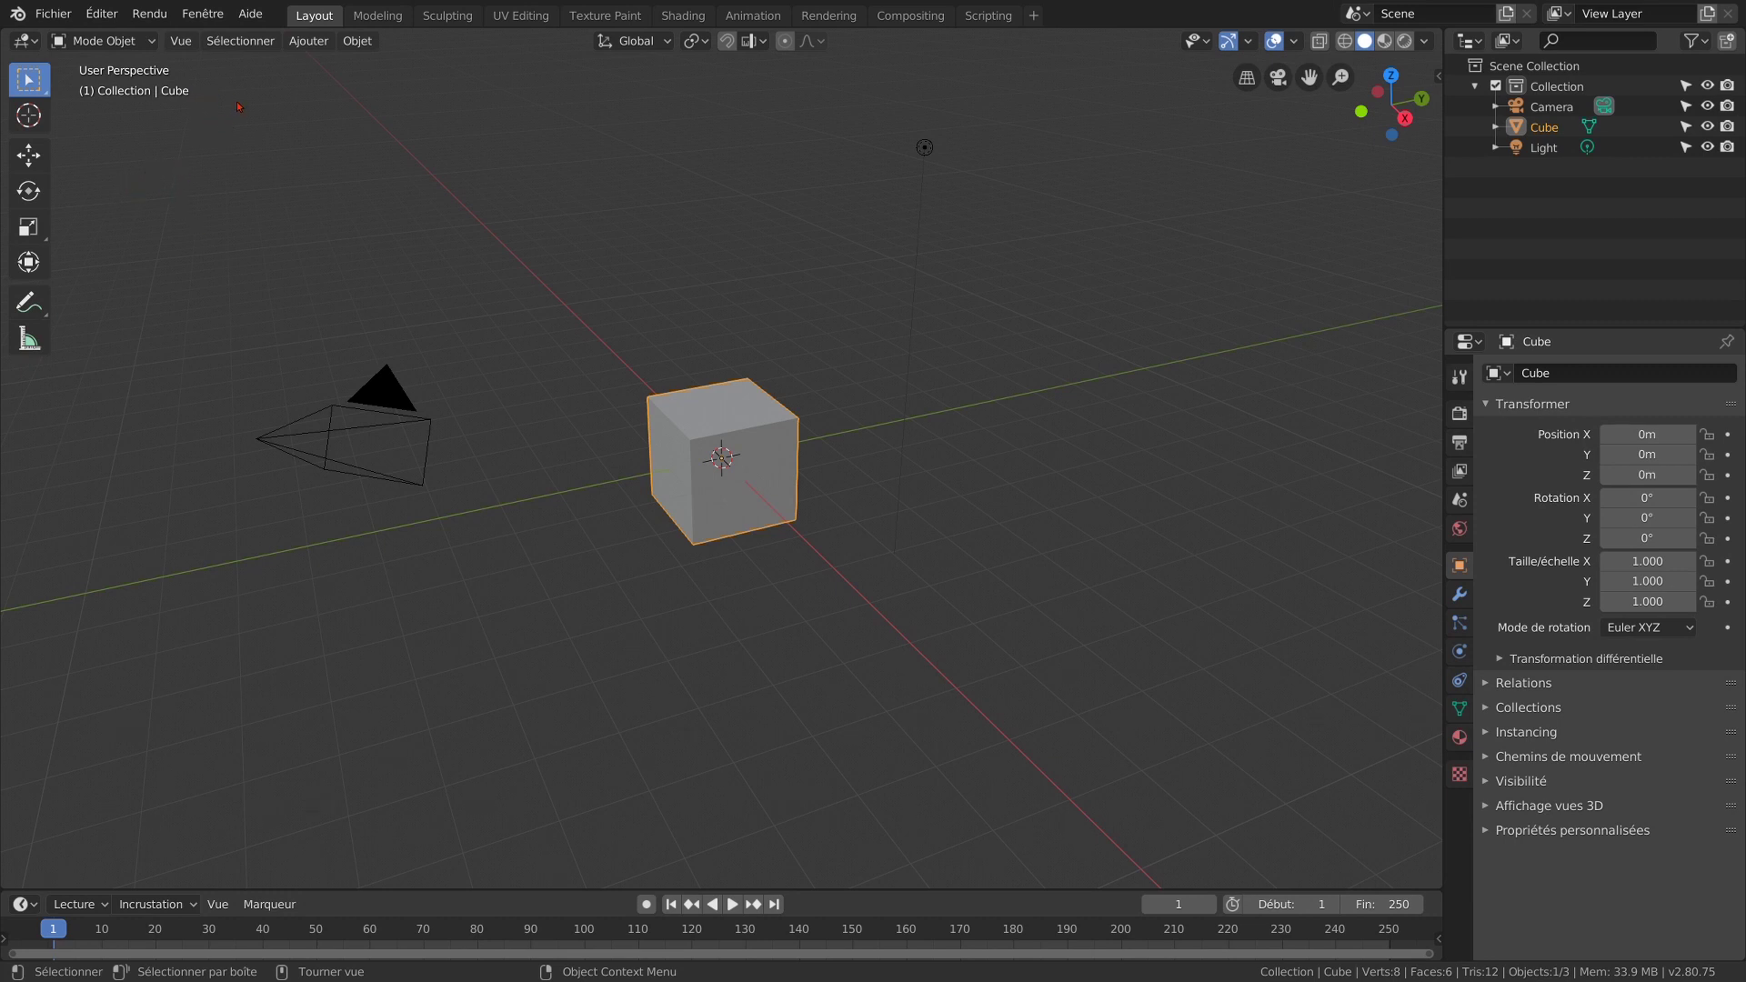
# Step: Search the add-ons for "node" to check that Node Wrangler is enabled, save the preferences and close them
pyautogui.click(96, 22)
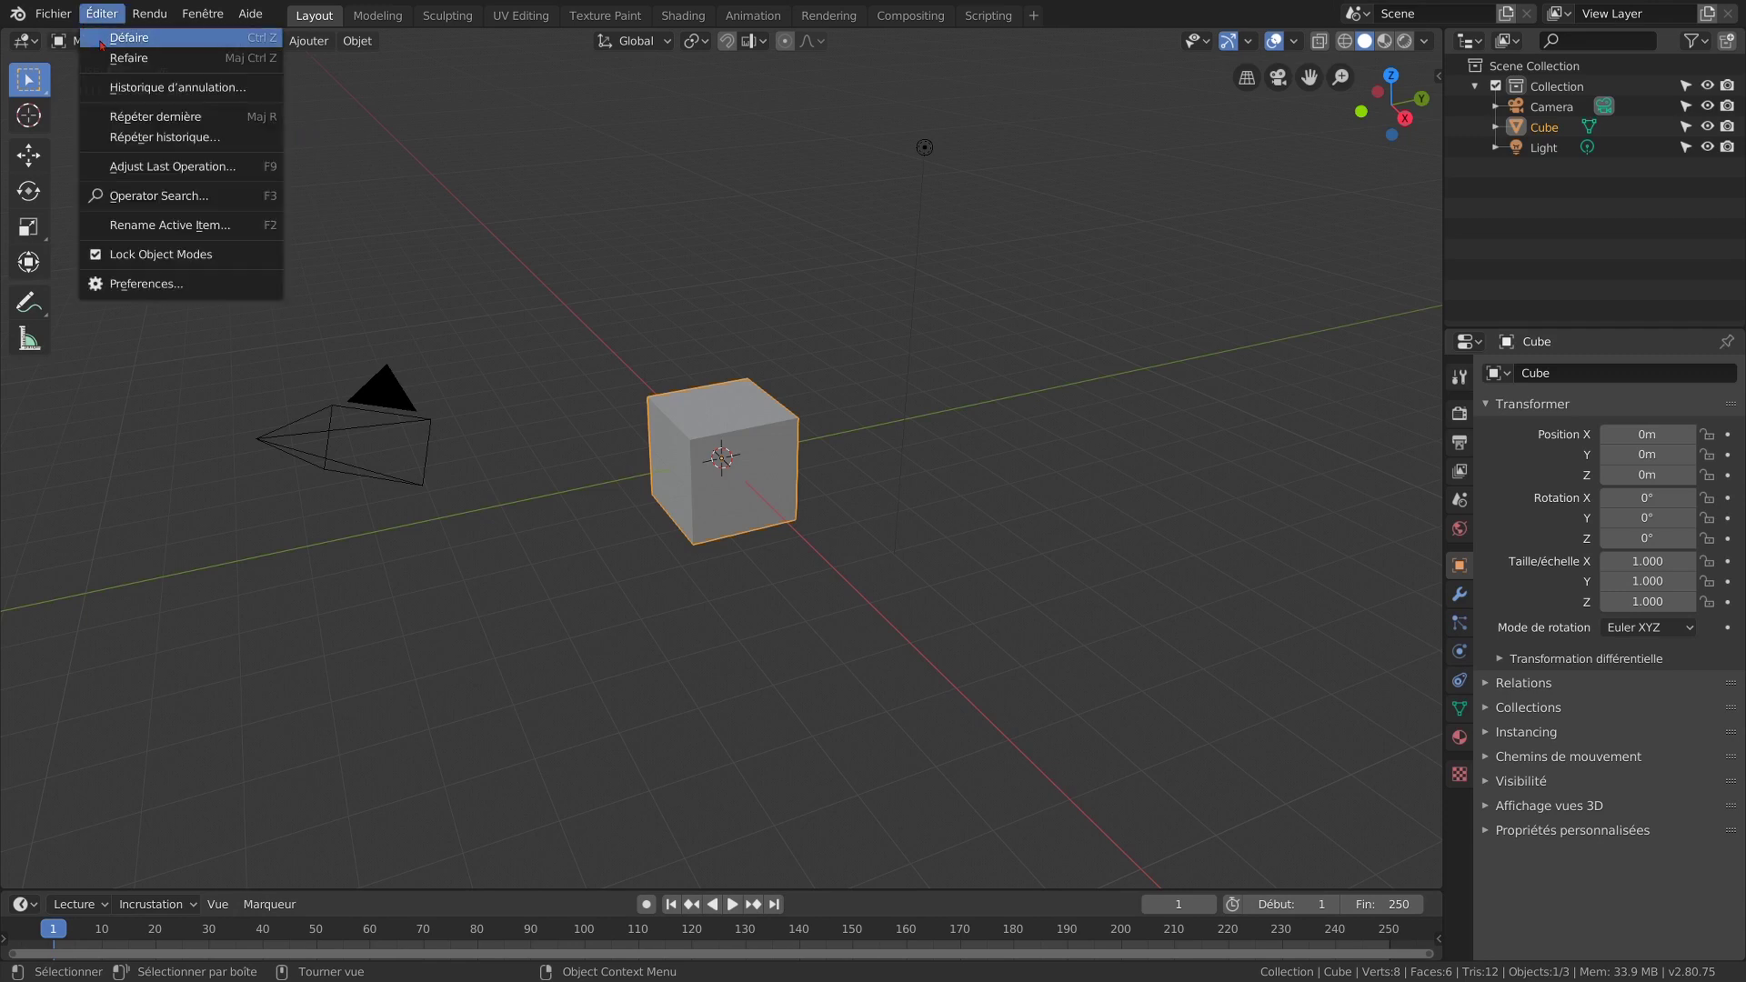
pyautogui.click(143, 285)
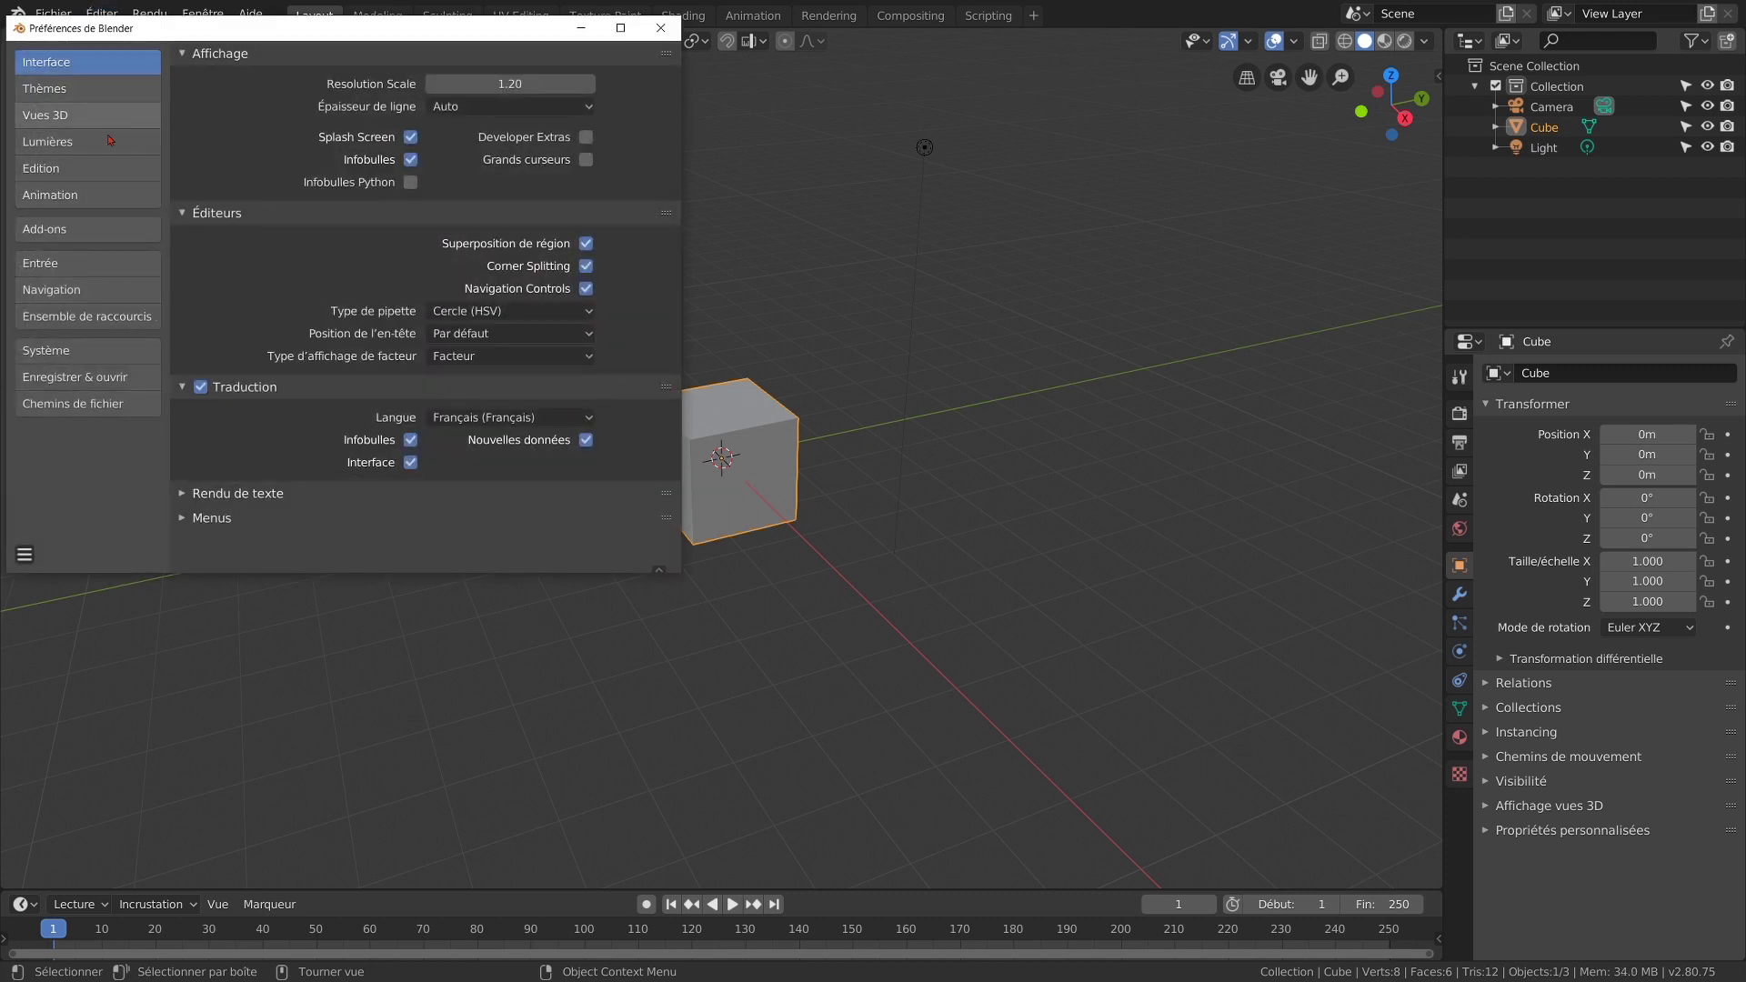
pyautogui.click(47, 239)
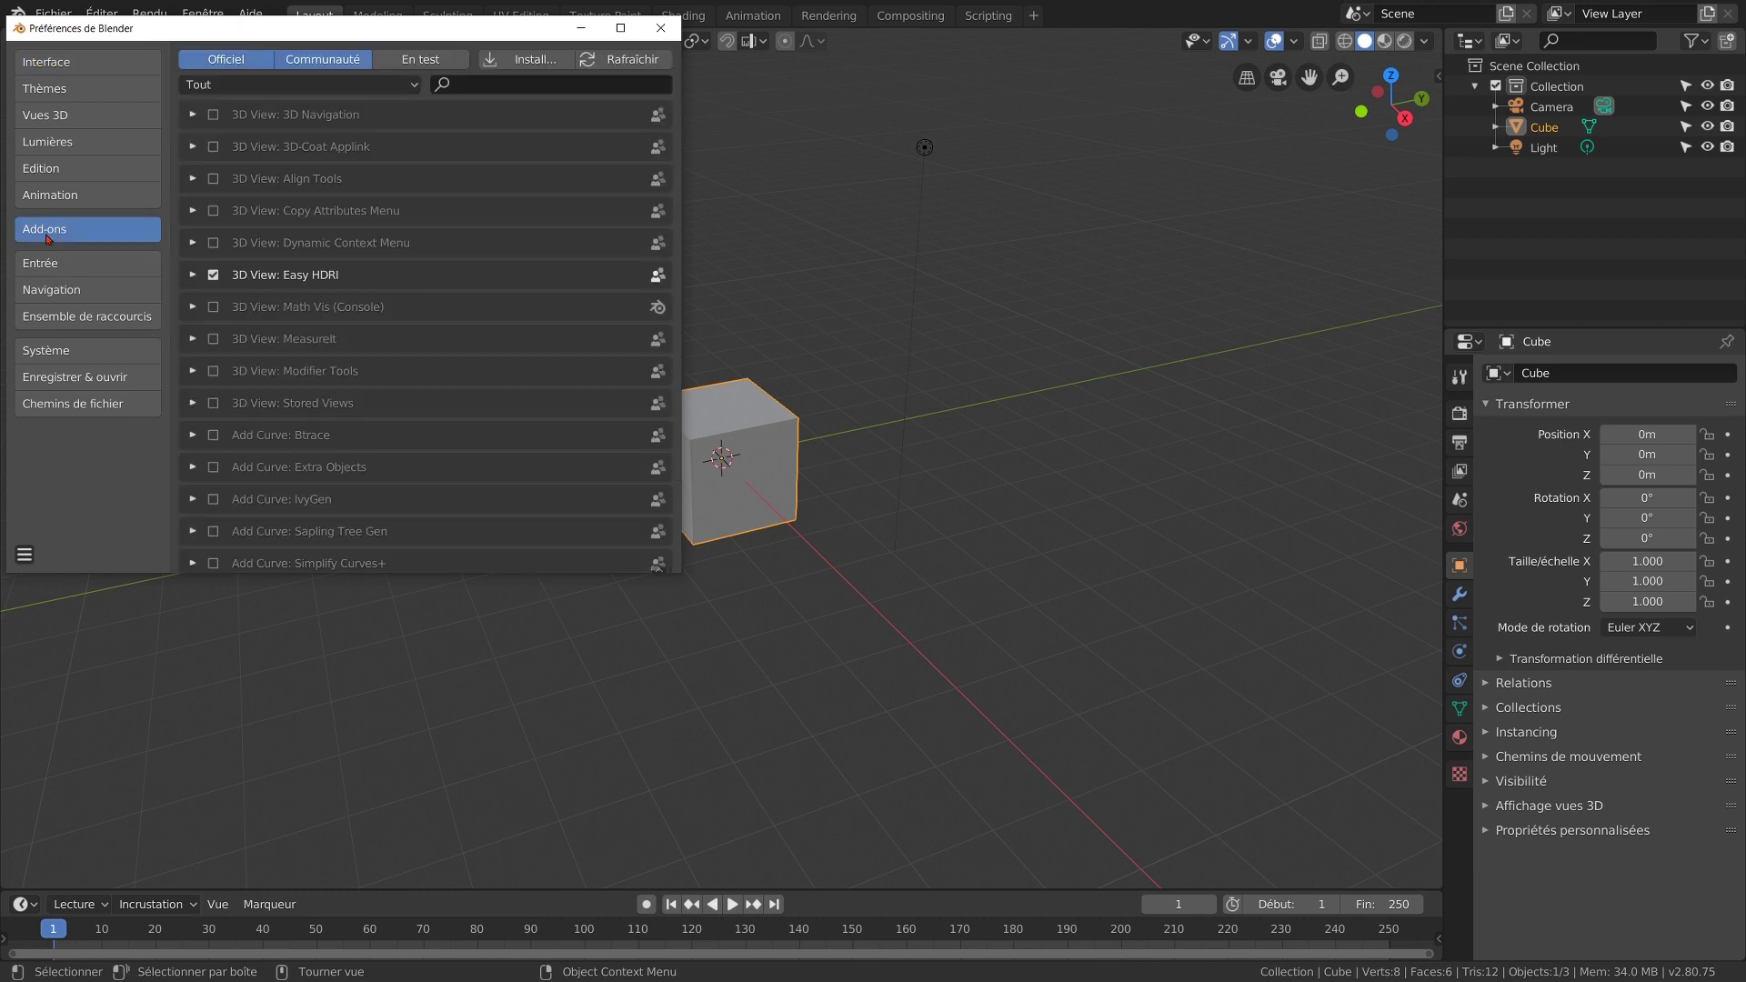
pyautogui.click(485, 80)
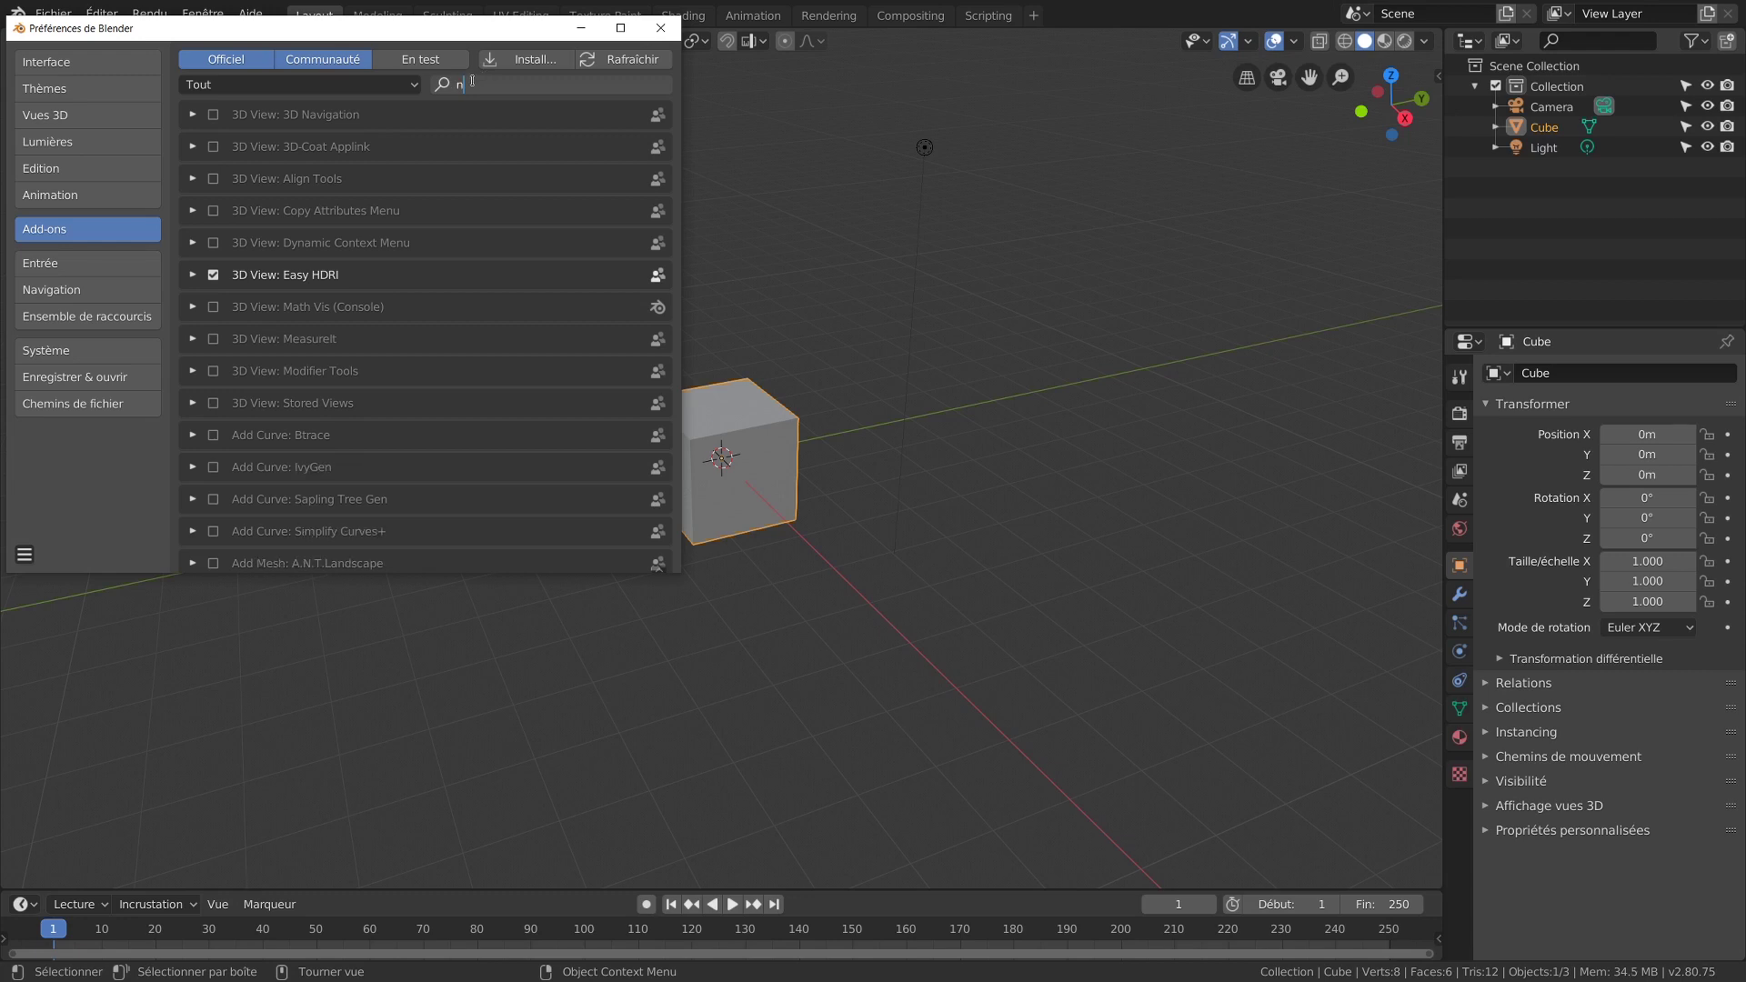
pyautogui.write('node')
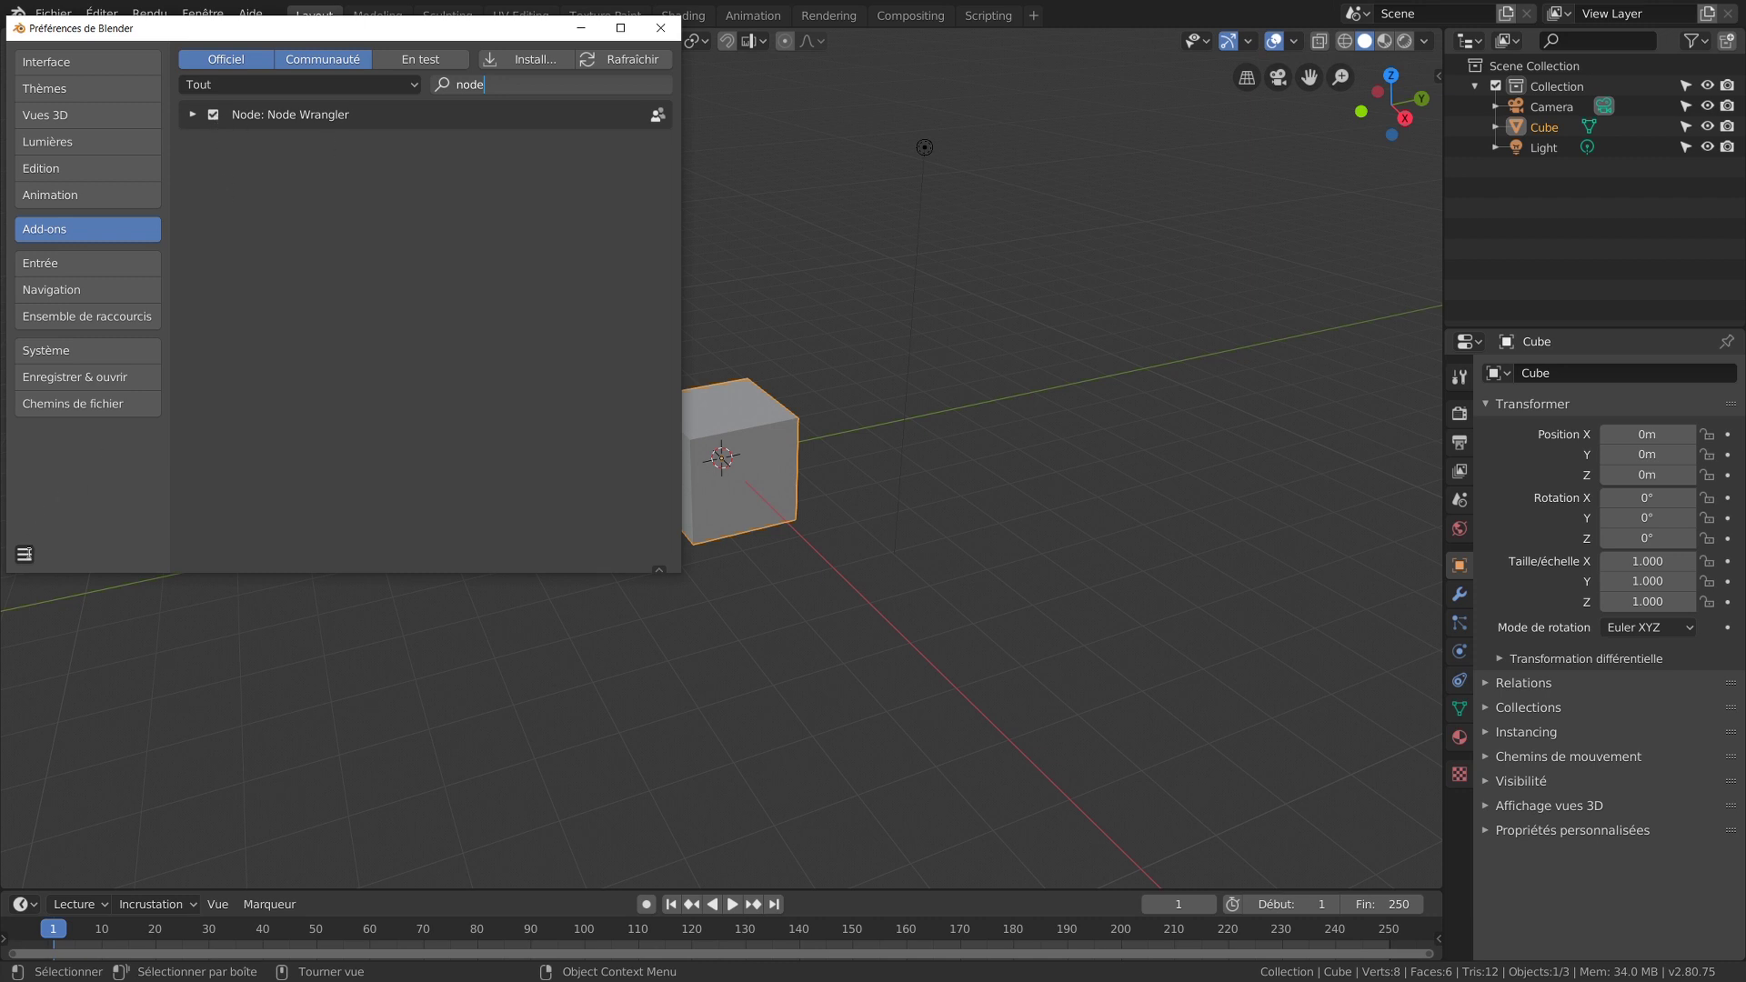
pyautogui.press('Return')
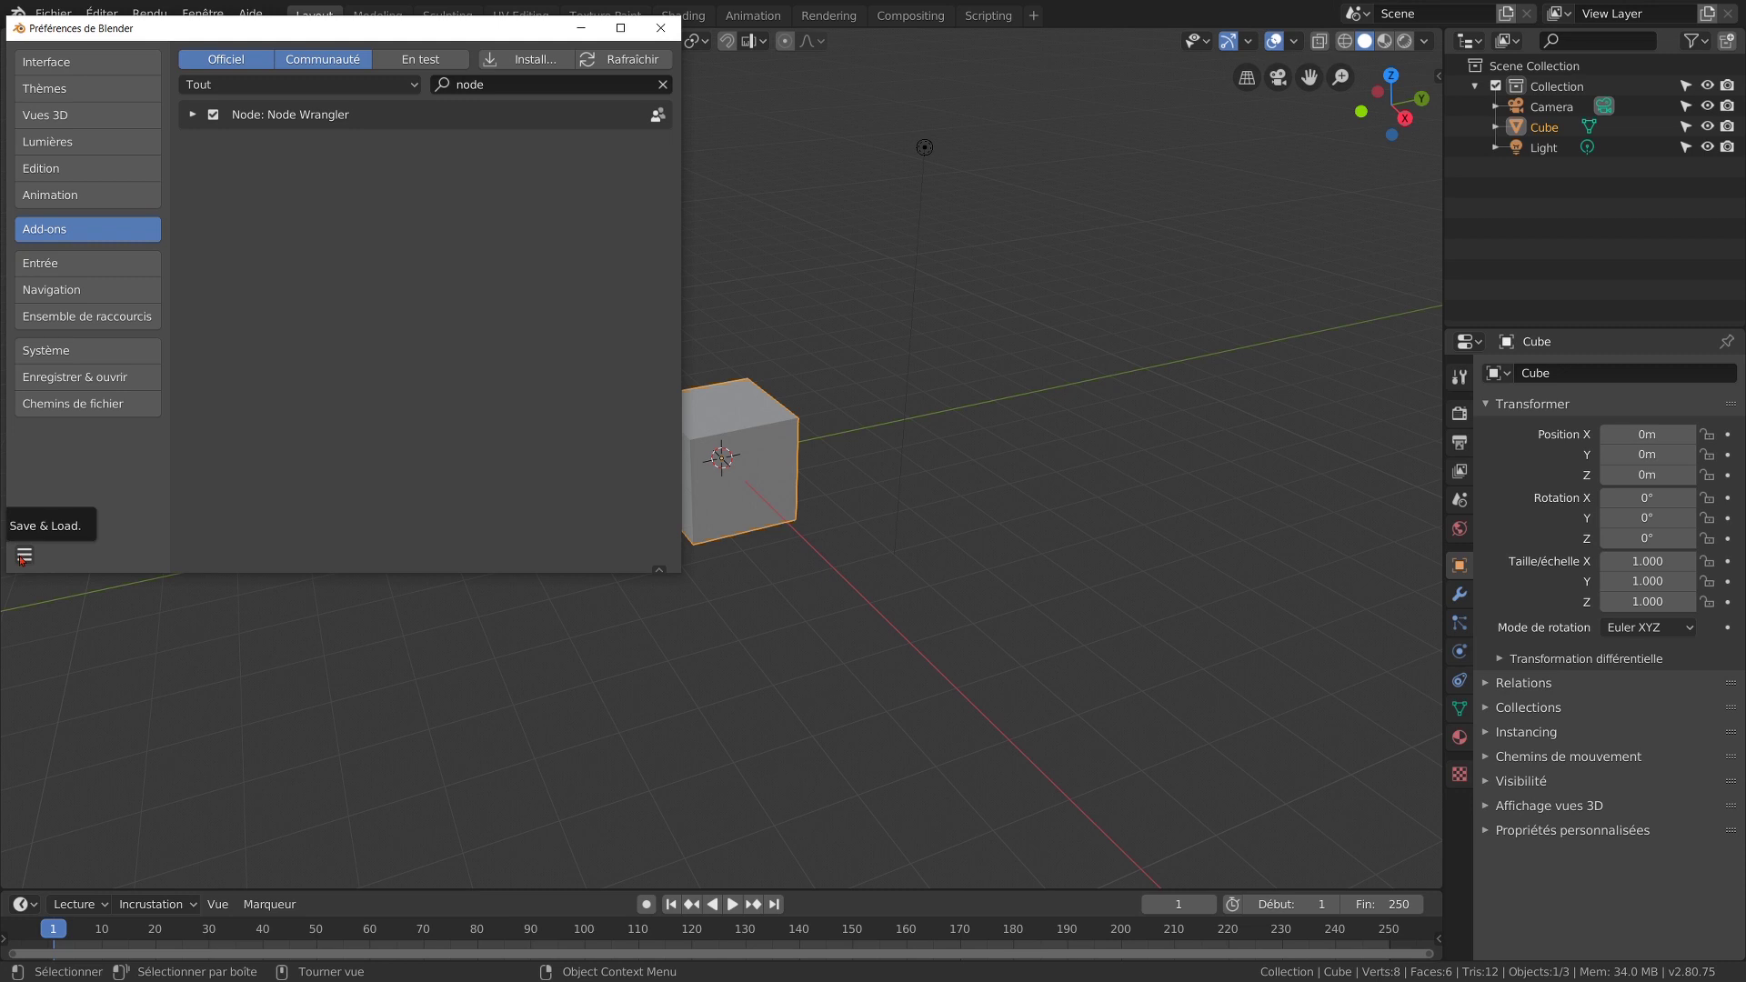
pyautogui.click(24, 555)
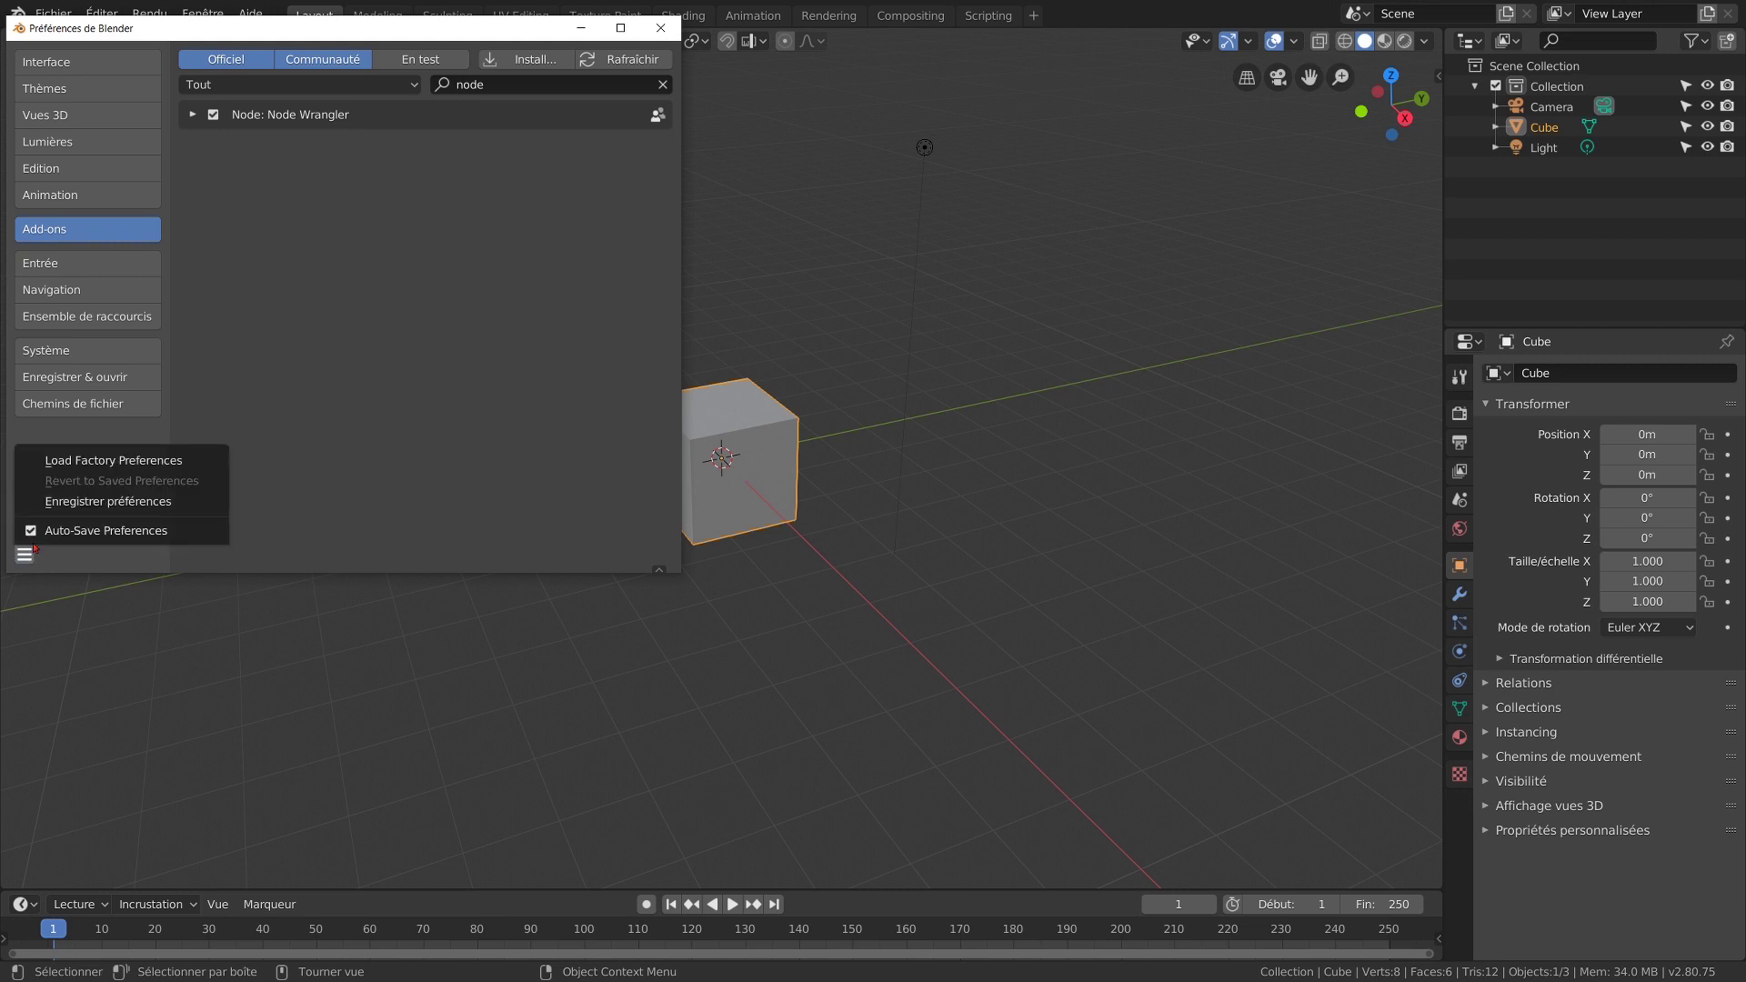
pyautogui.click(74, 503)
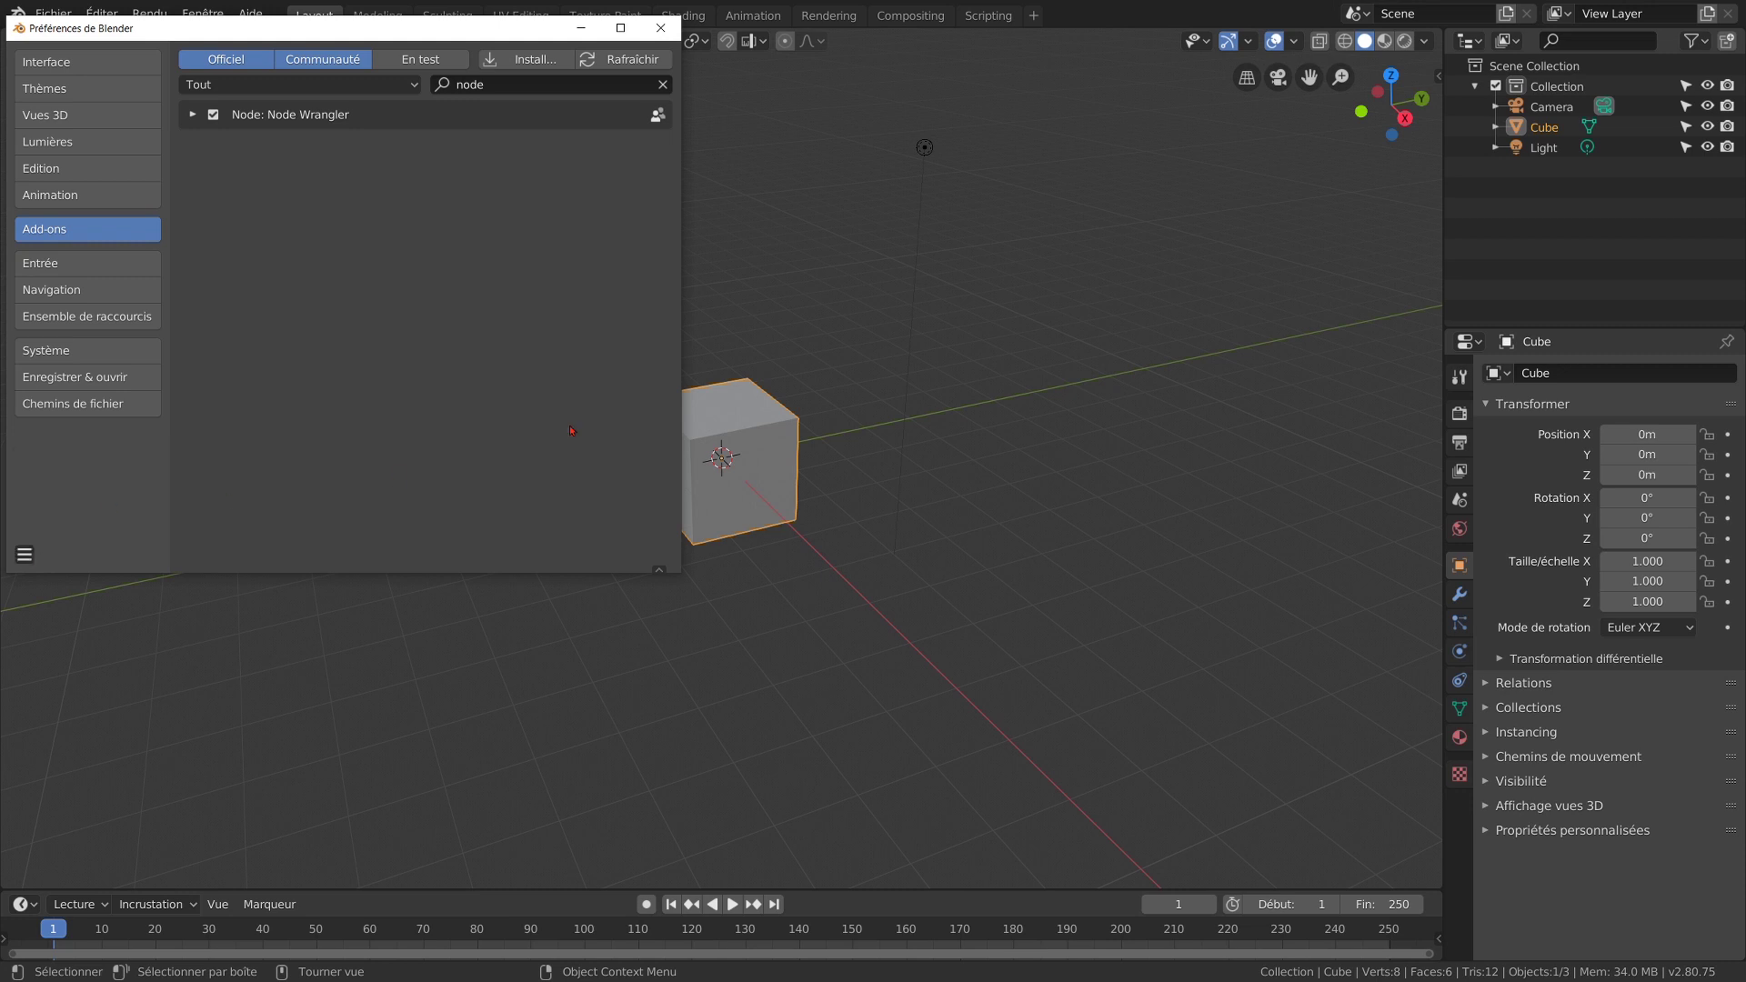
pyautogui.click(662, 29)
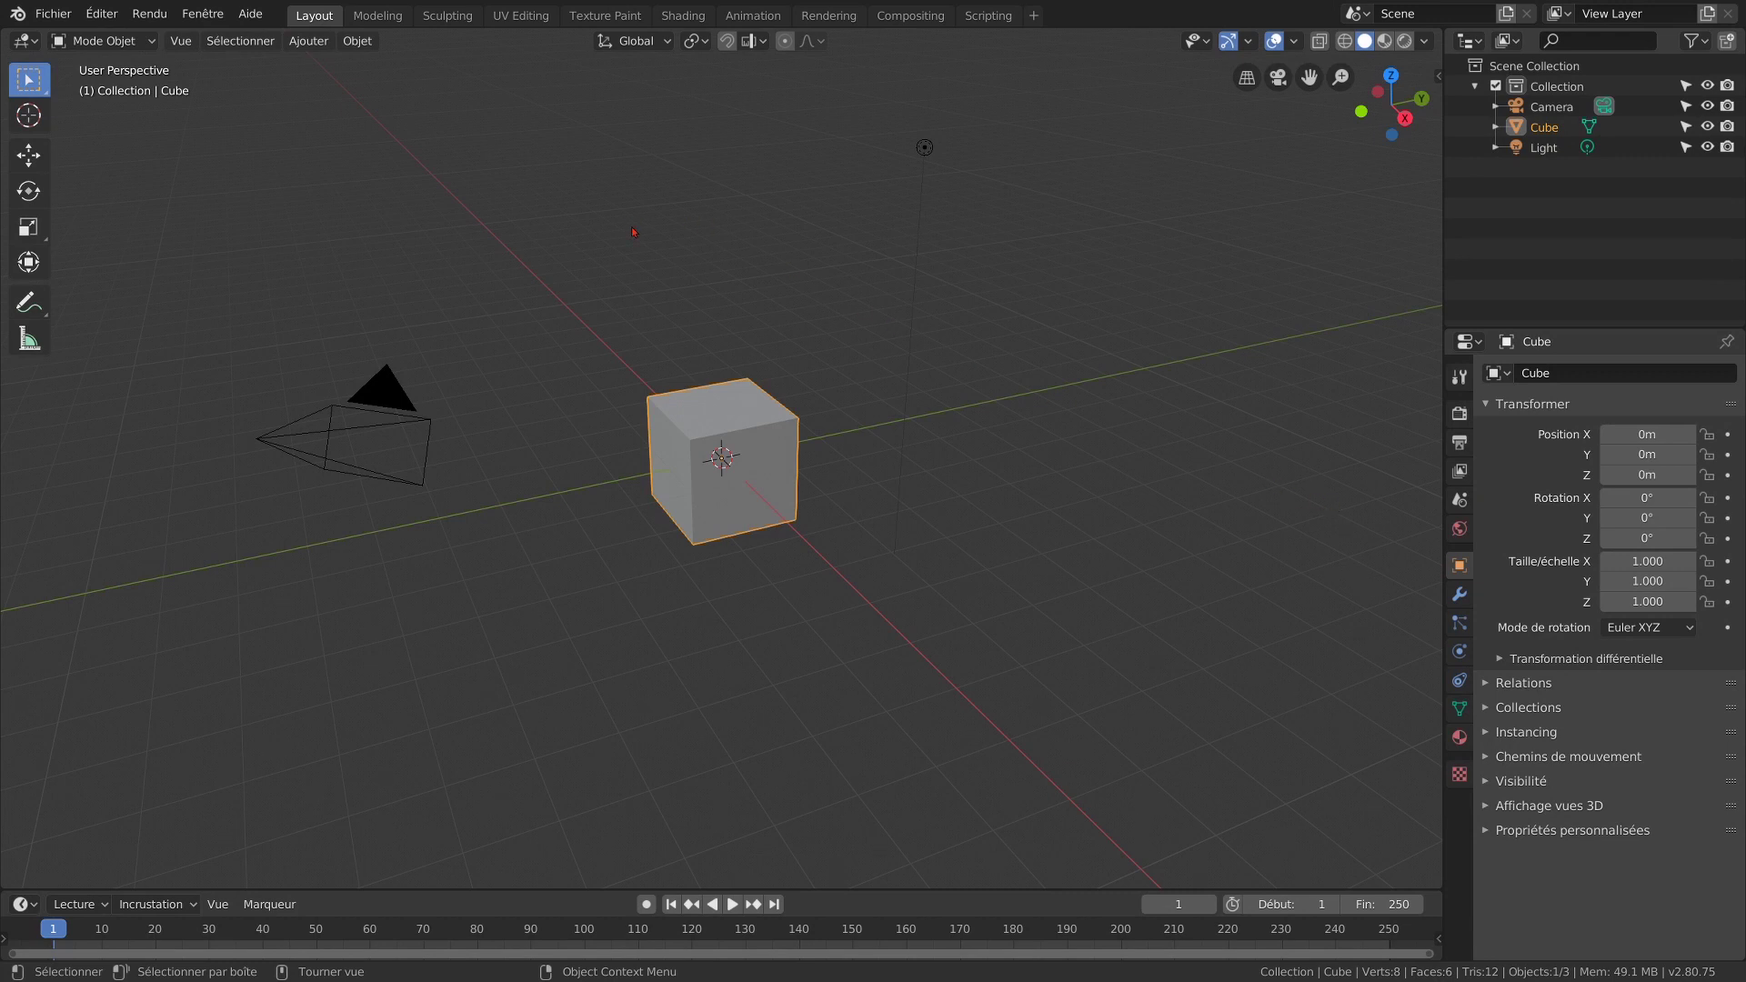
# Step: In the Shading workspace, run Principled Texture Setup on the cube's BSDF node with all five Blue_tiles_01_1K images from the Carrelage folder
pyautogui.click(702, 18)
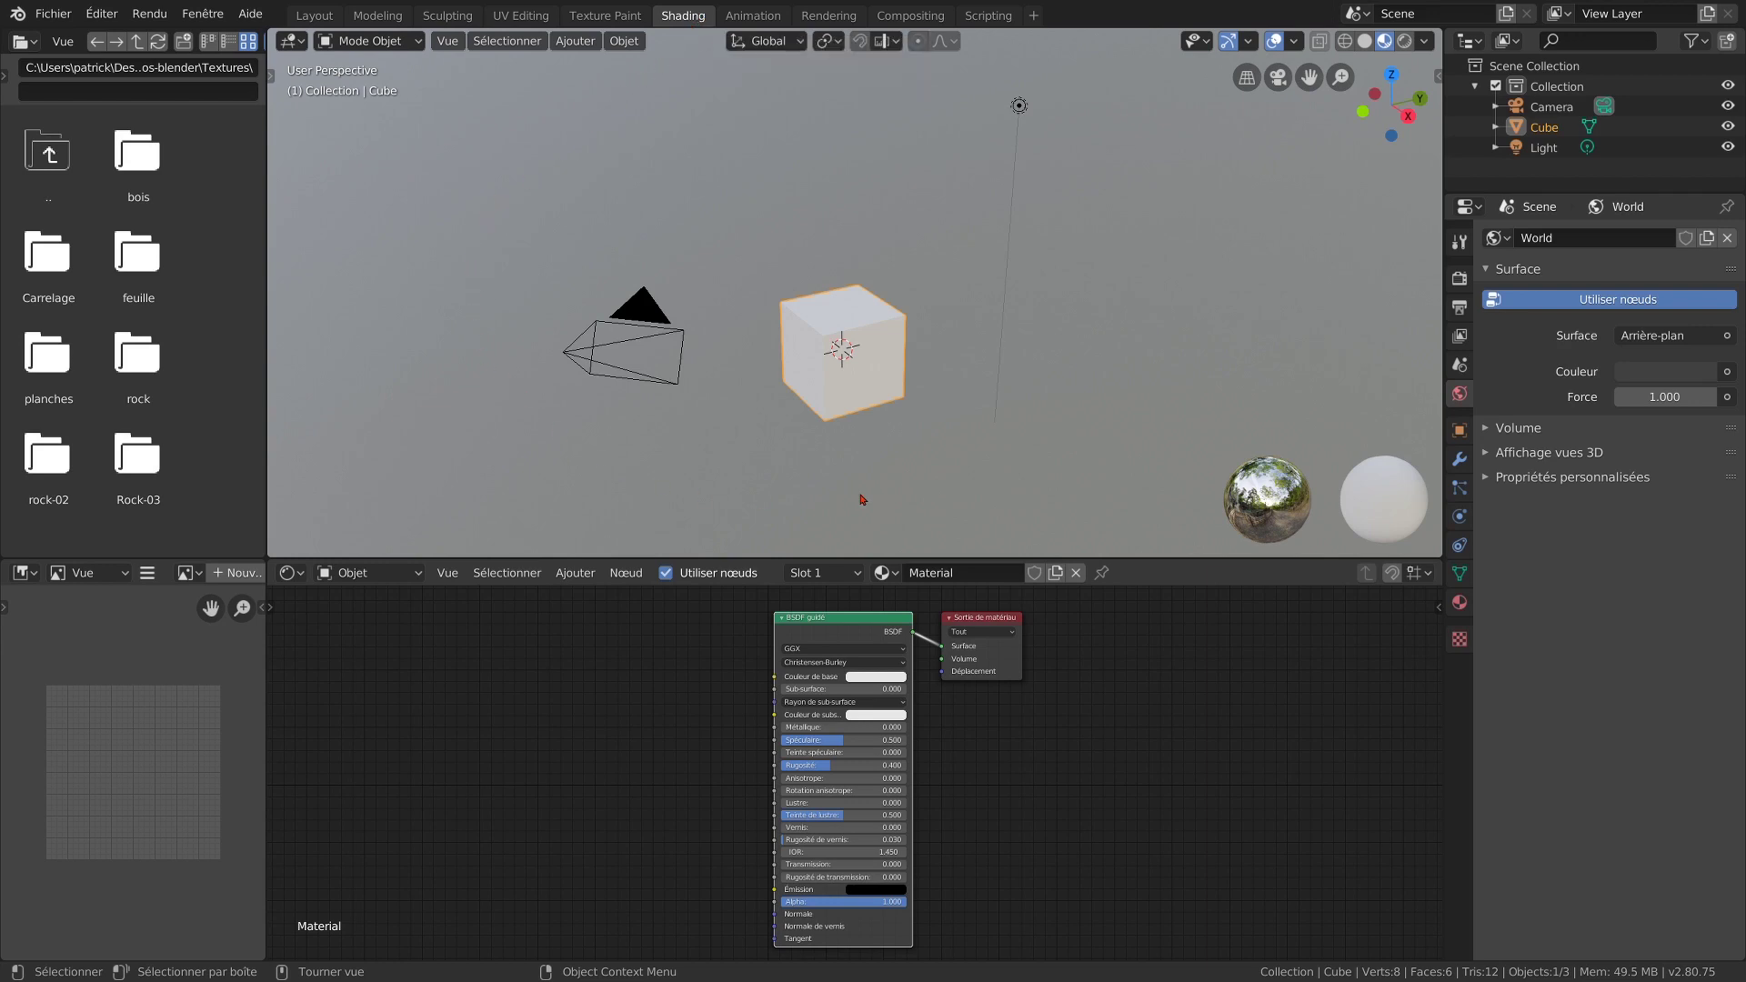
pyautogui.scroll(3, 919, 387)
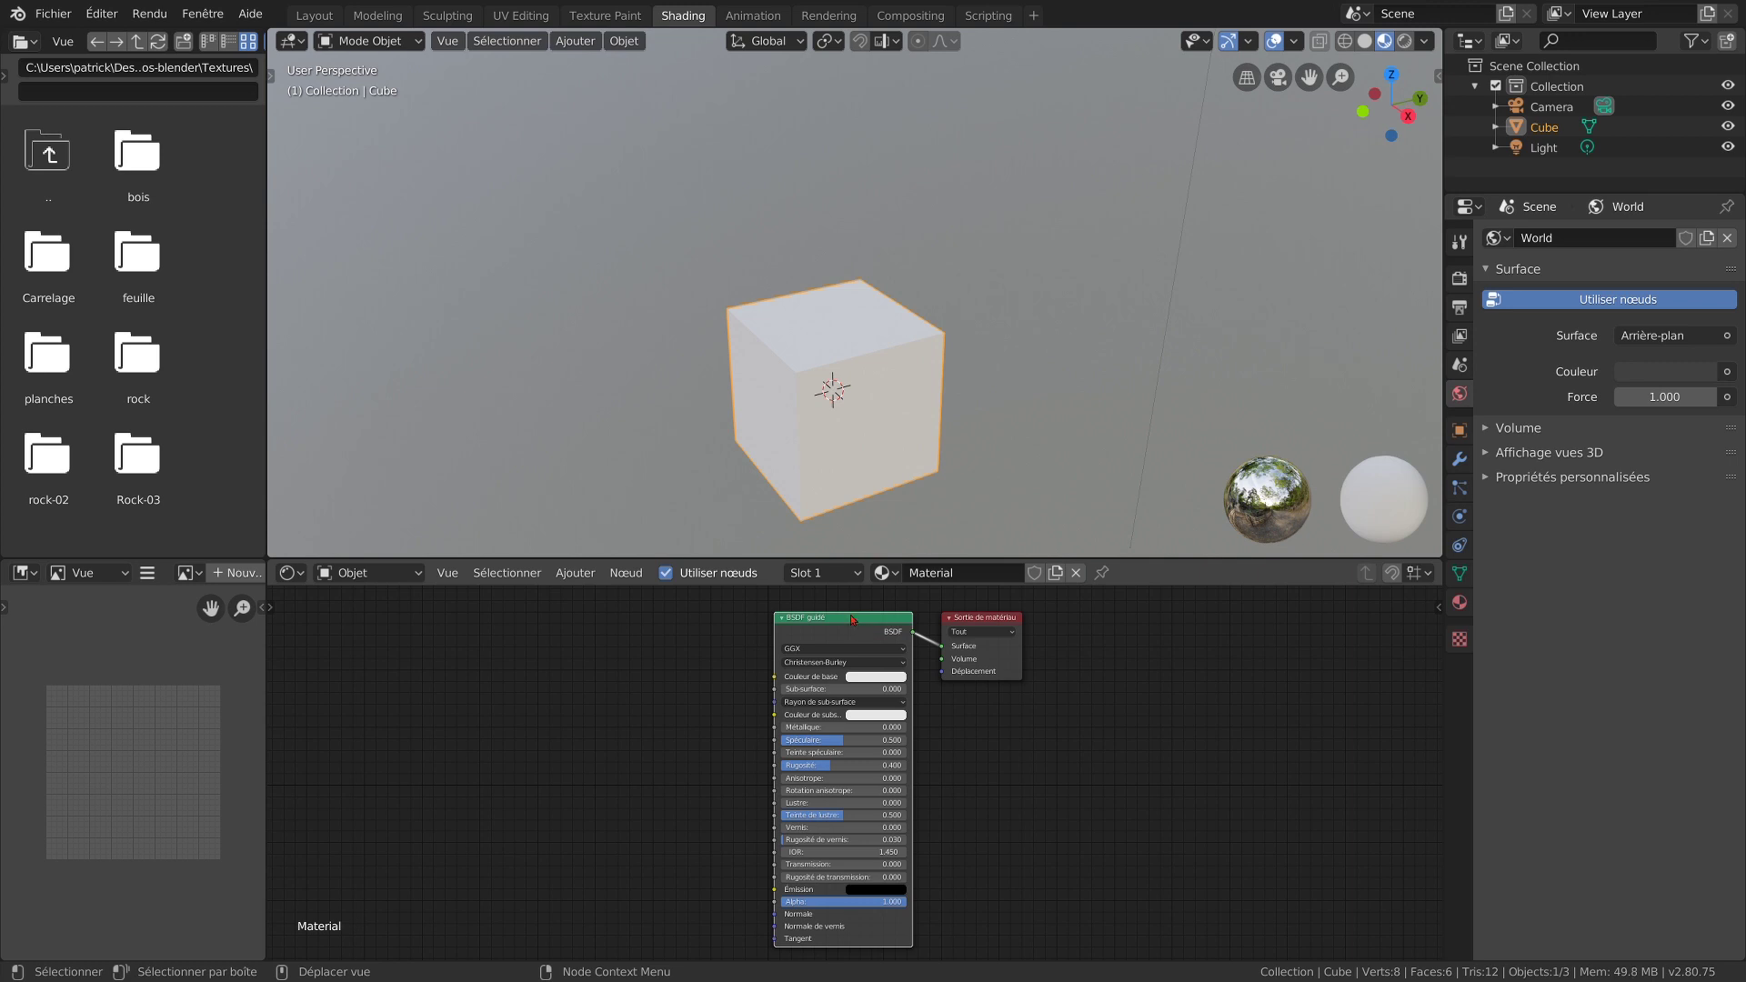
pyautogui.hotkey('ctrl', 'shift', 't')
pyautogui.hotkey('ctrl', 'shift', 't')
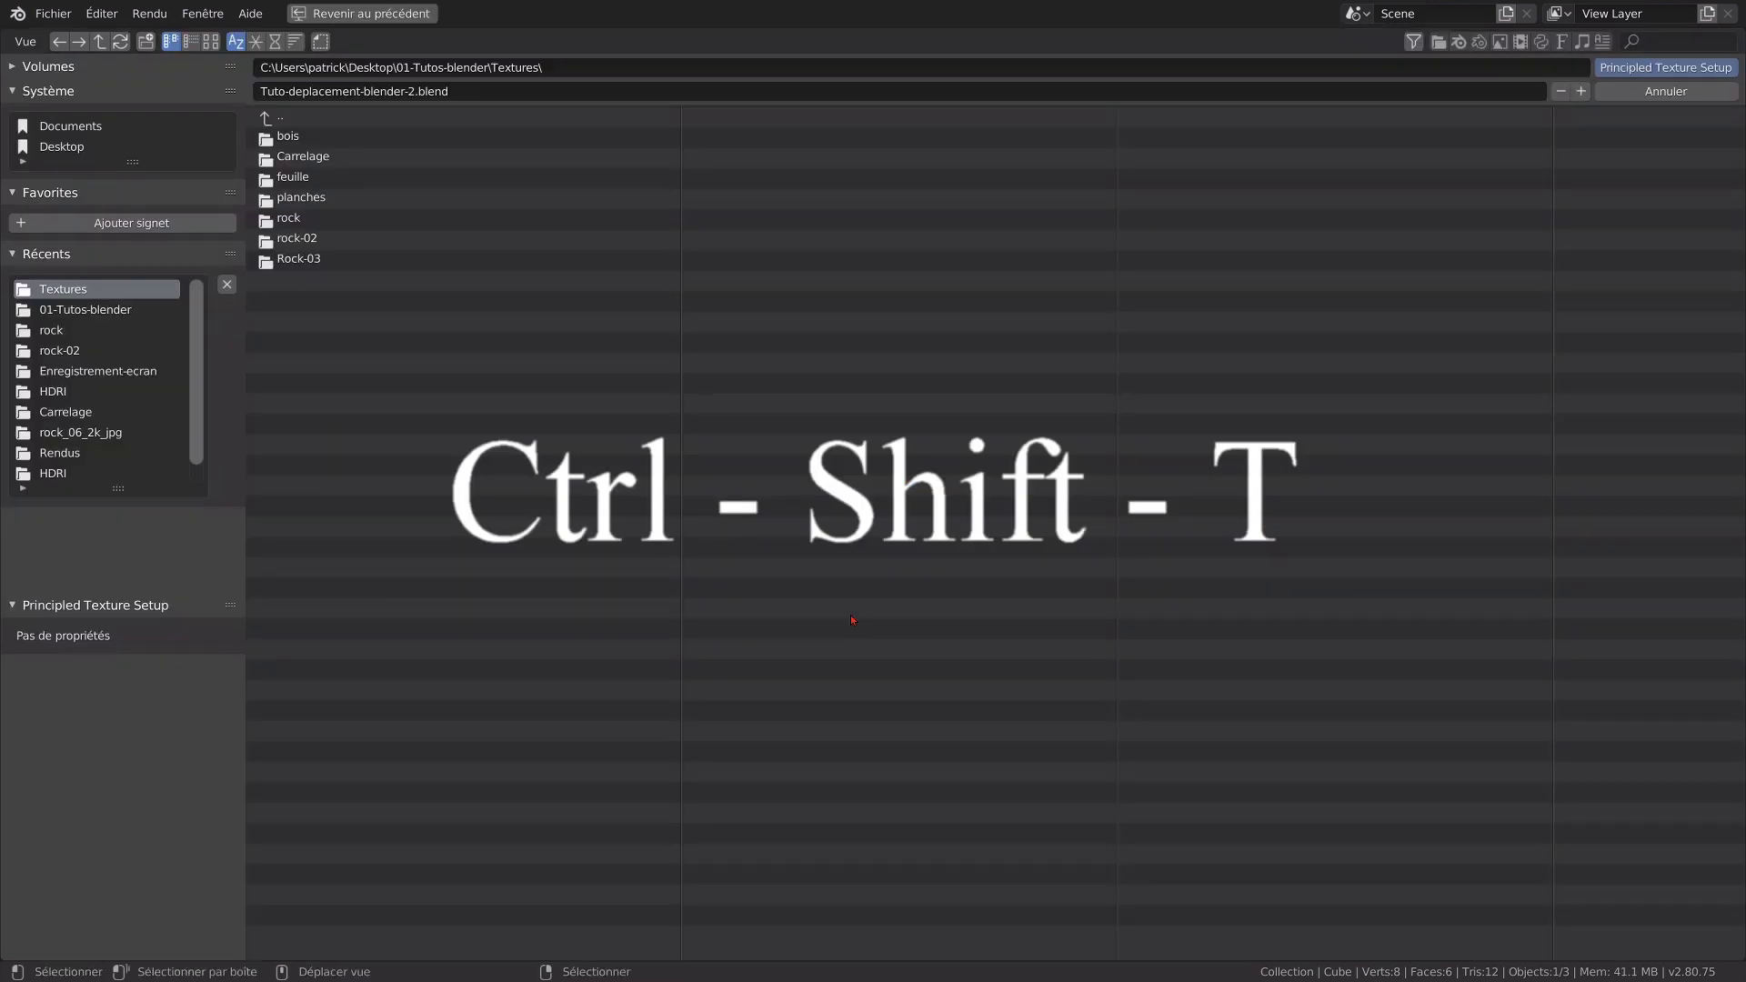
pyautogui.click(305, 158)
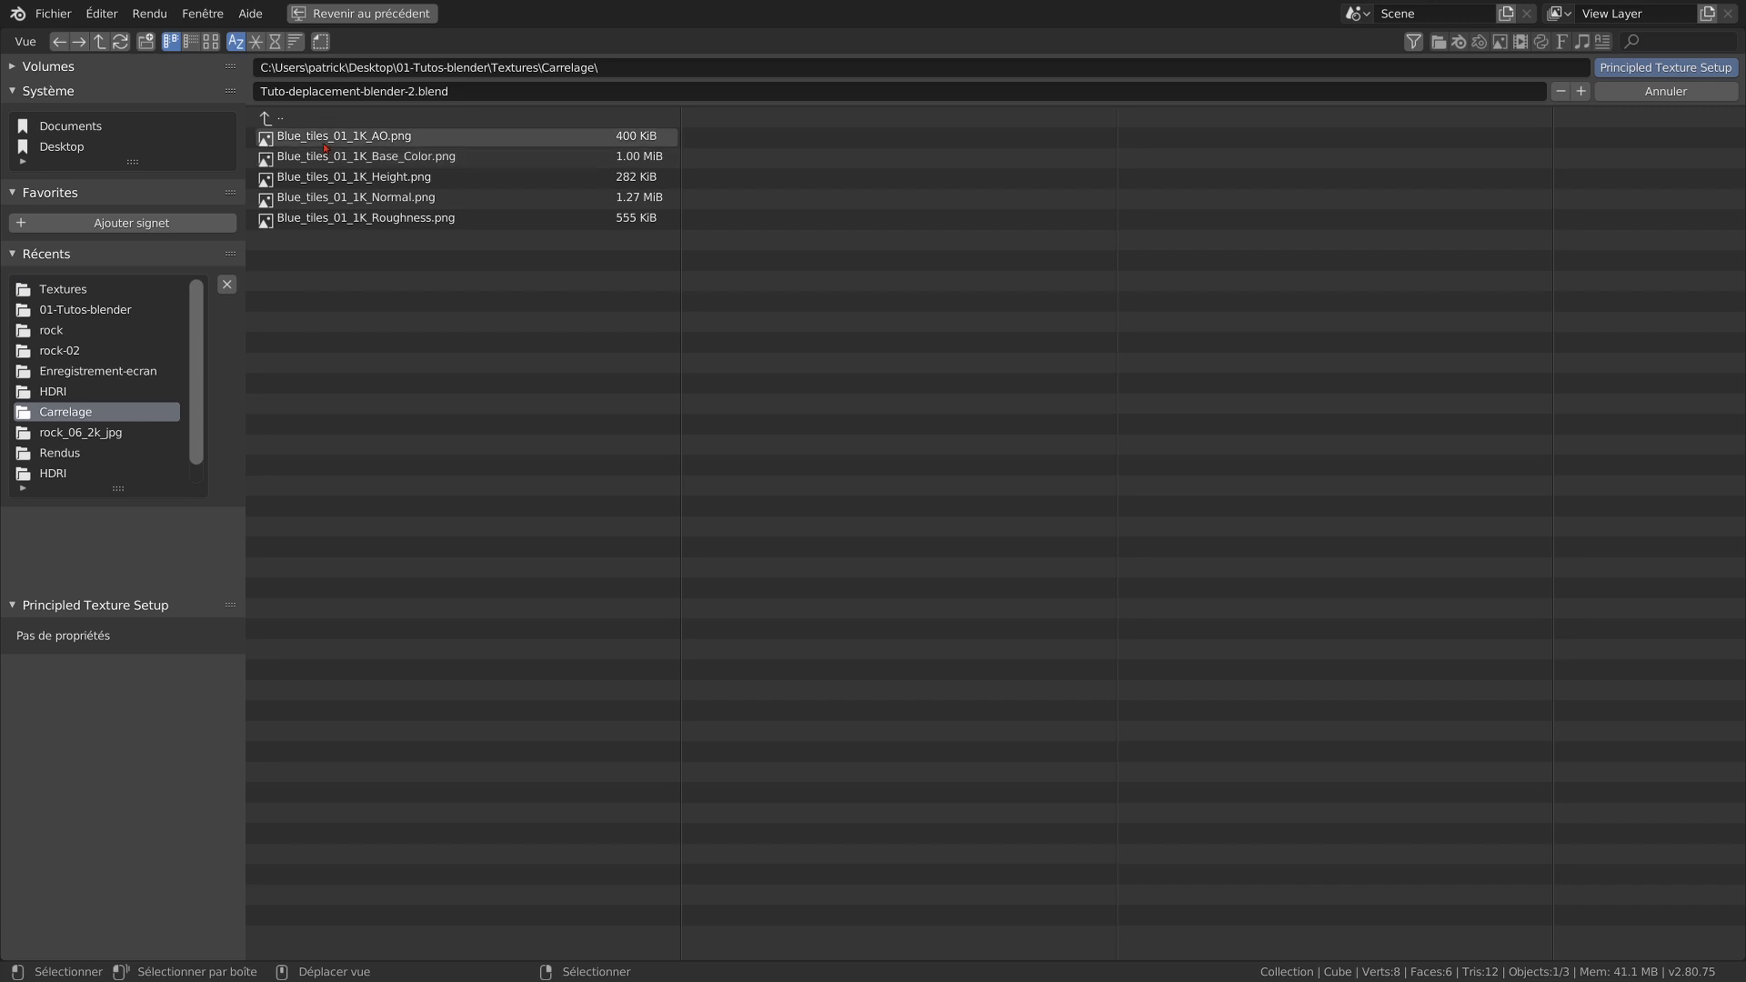
pyautogui.click(327, 141)
pyautogui.keyDown('shift'); pyautogui.click(334, 158); pyautogui.keyUp('shift')
pyautogui.keyDown('shift'); pyautogui.click(341, 182); pyautogui.keyUp('shift')
pyautogui.keyDown('shift'); pyautogui.click(347, 199); pyautogui.keyUp('shift')
pyautogui.keyDown('shift'); pyautogui.click(353, 216); pyautogui.keyUp('shift')
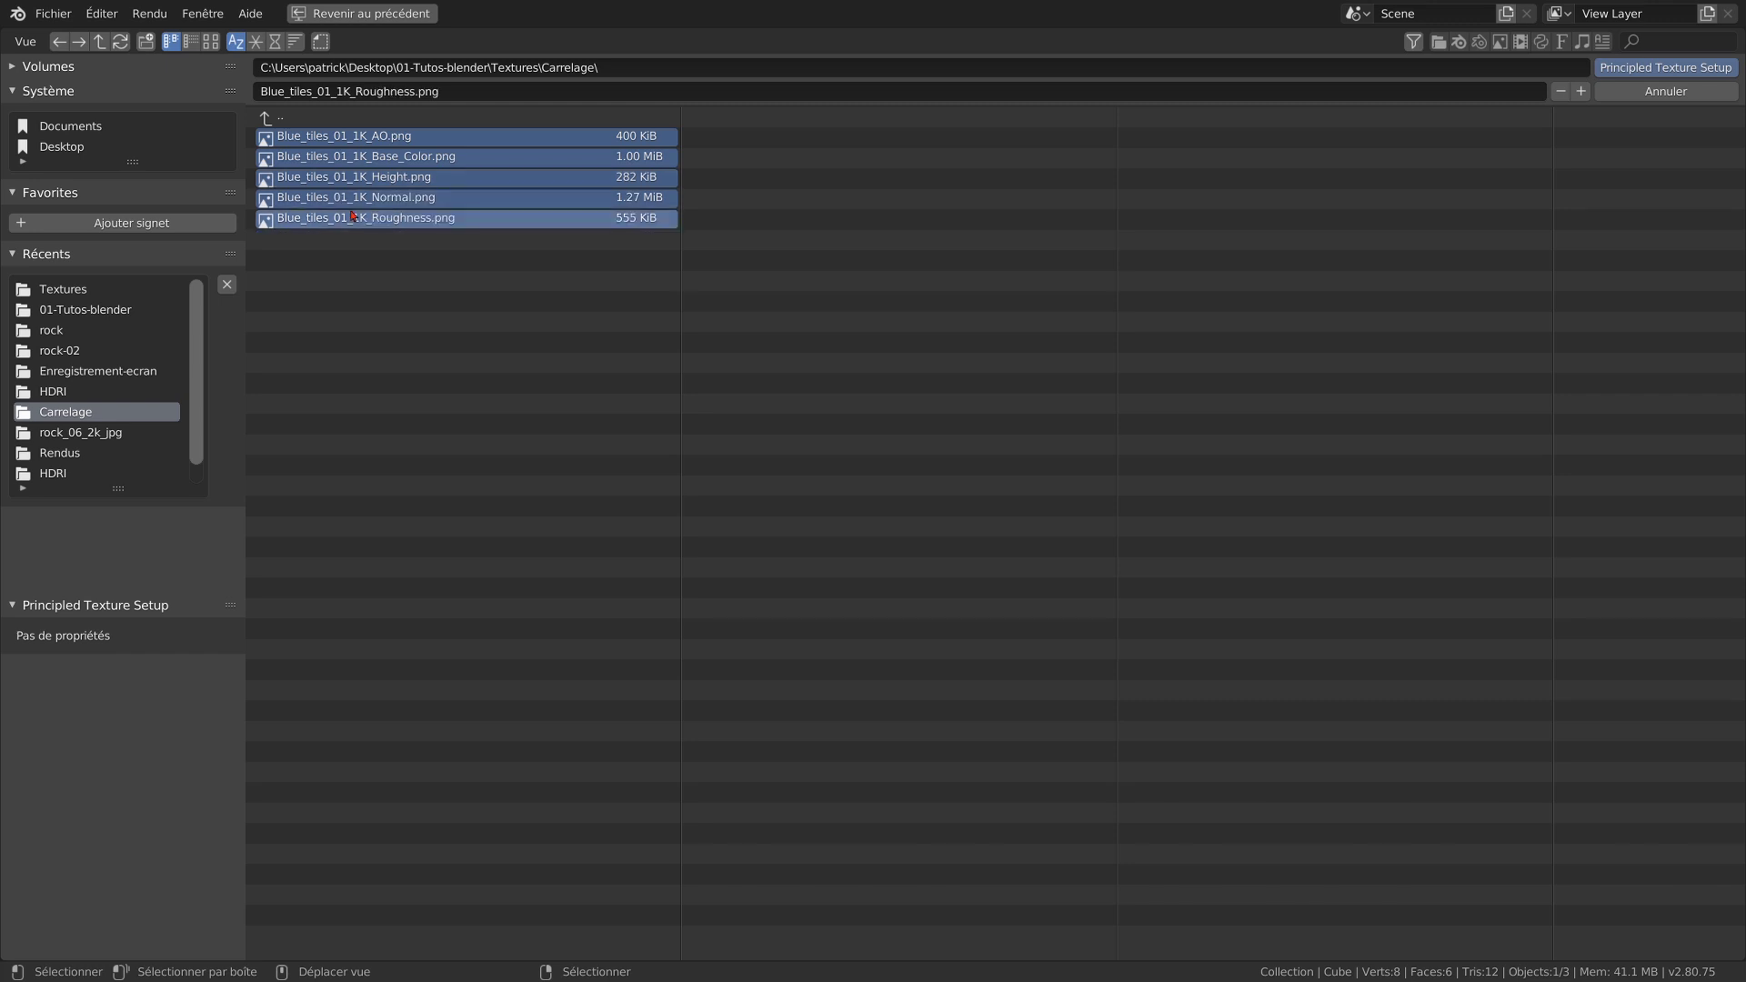
pyautogui.click(1642, 76)
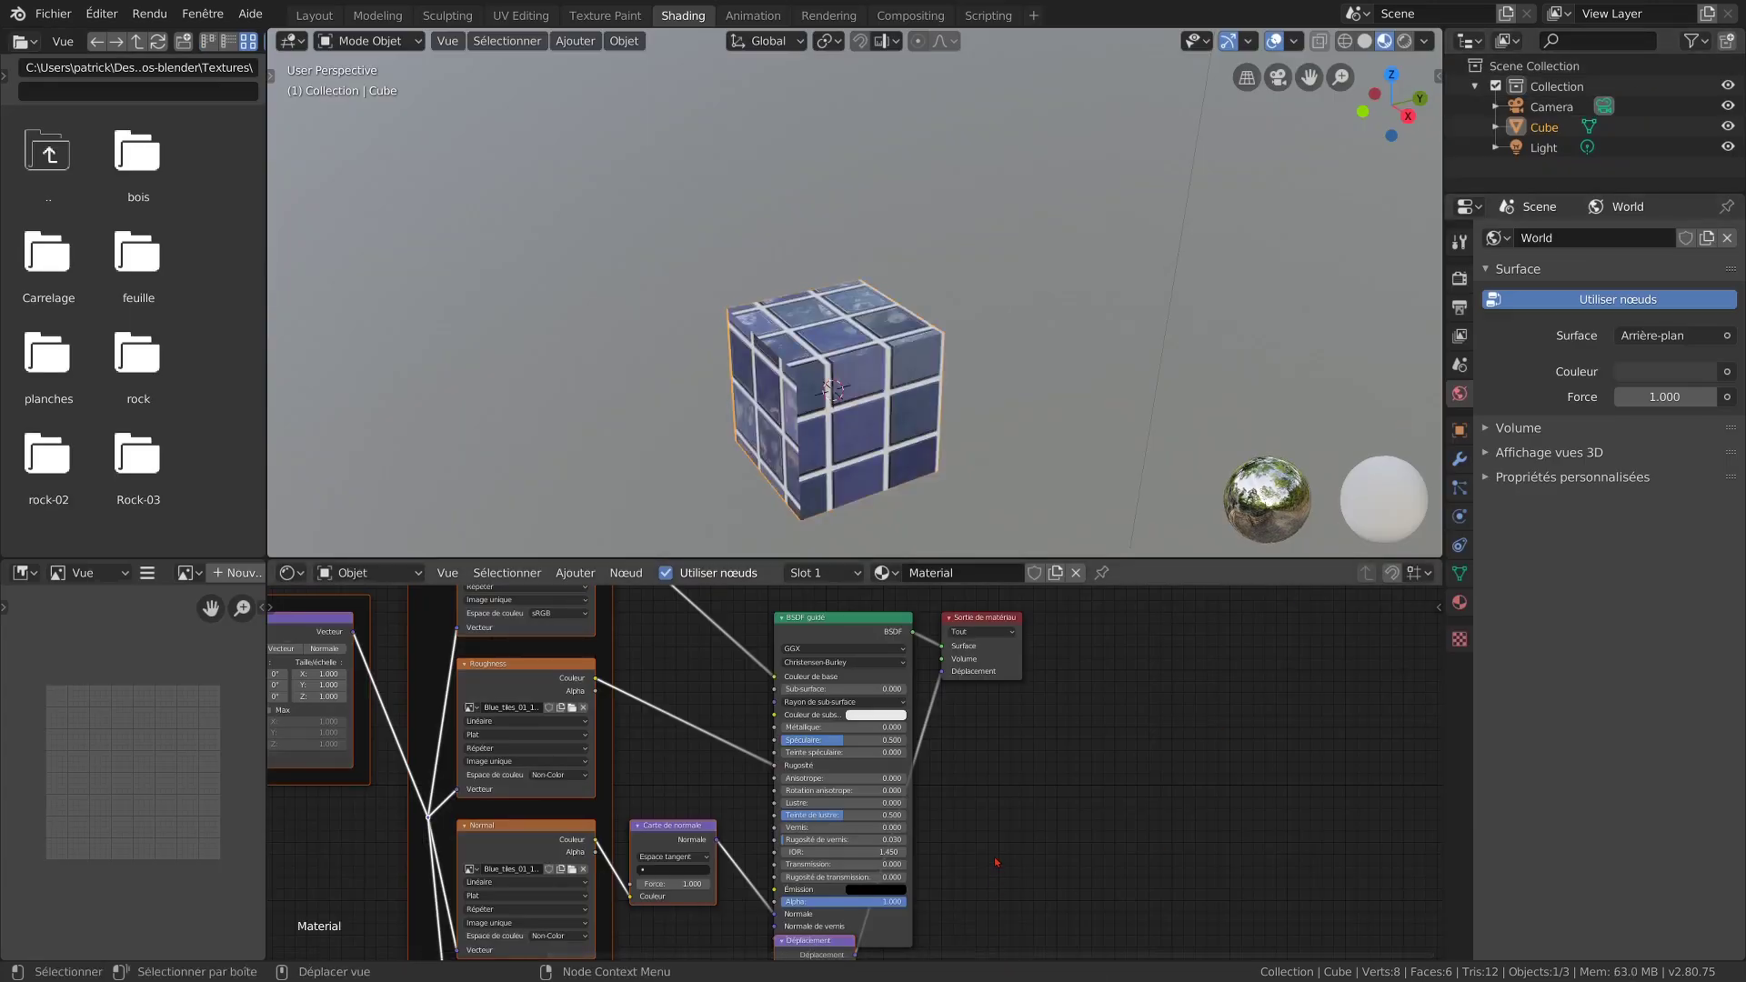
# Step: Tidy the node tree by moving the Displacement node below the Principled BSDF and spacing the Material Output node farther from it
pyautogui.scroll(-3, 1013, 751)
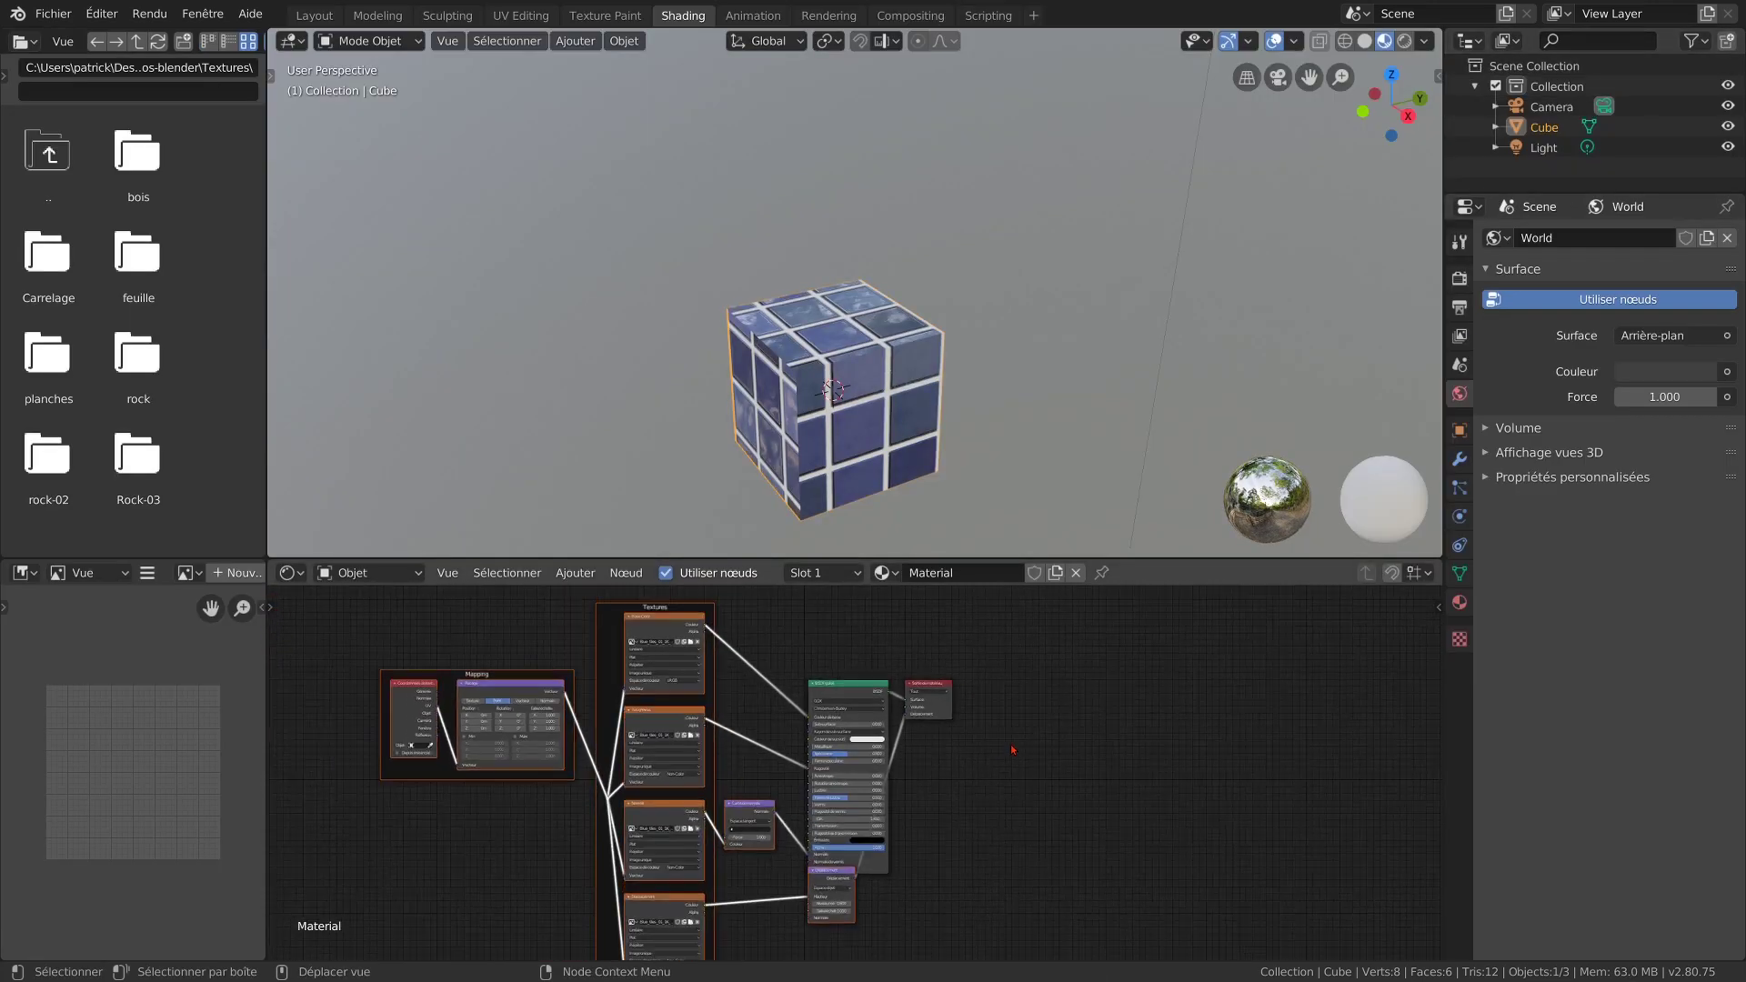
pyautogui.moveTo(1014, 846); pyautogui.dragTo(1045, 780, button='middle')
pyautogui.click(1041, 780)
pyautogui.moveTo(865, 813); pyautogui.dragTo(937, 837)
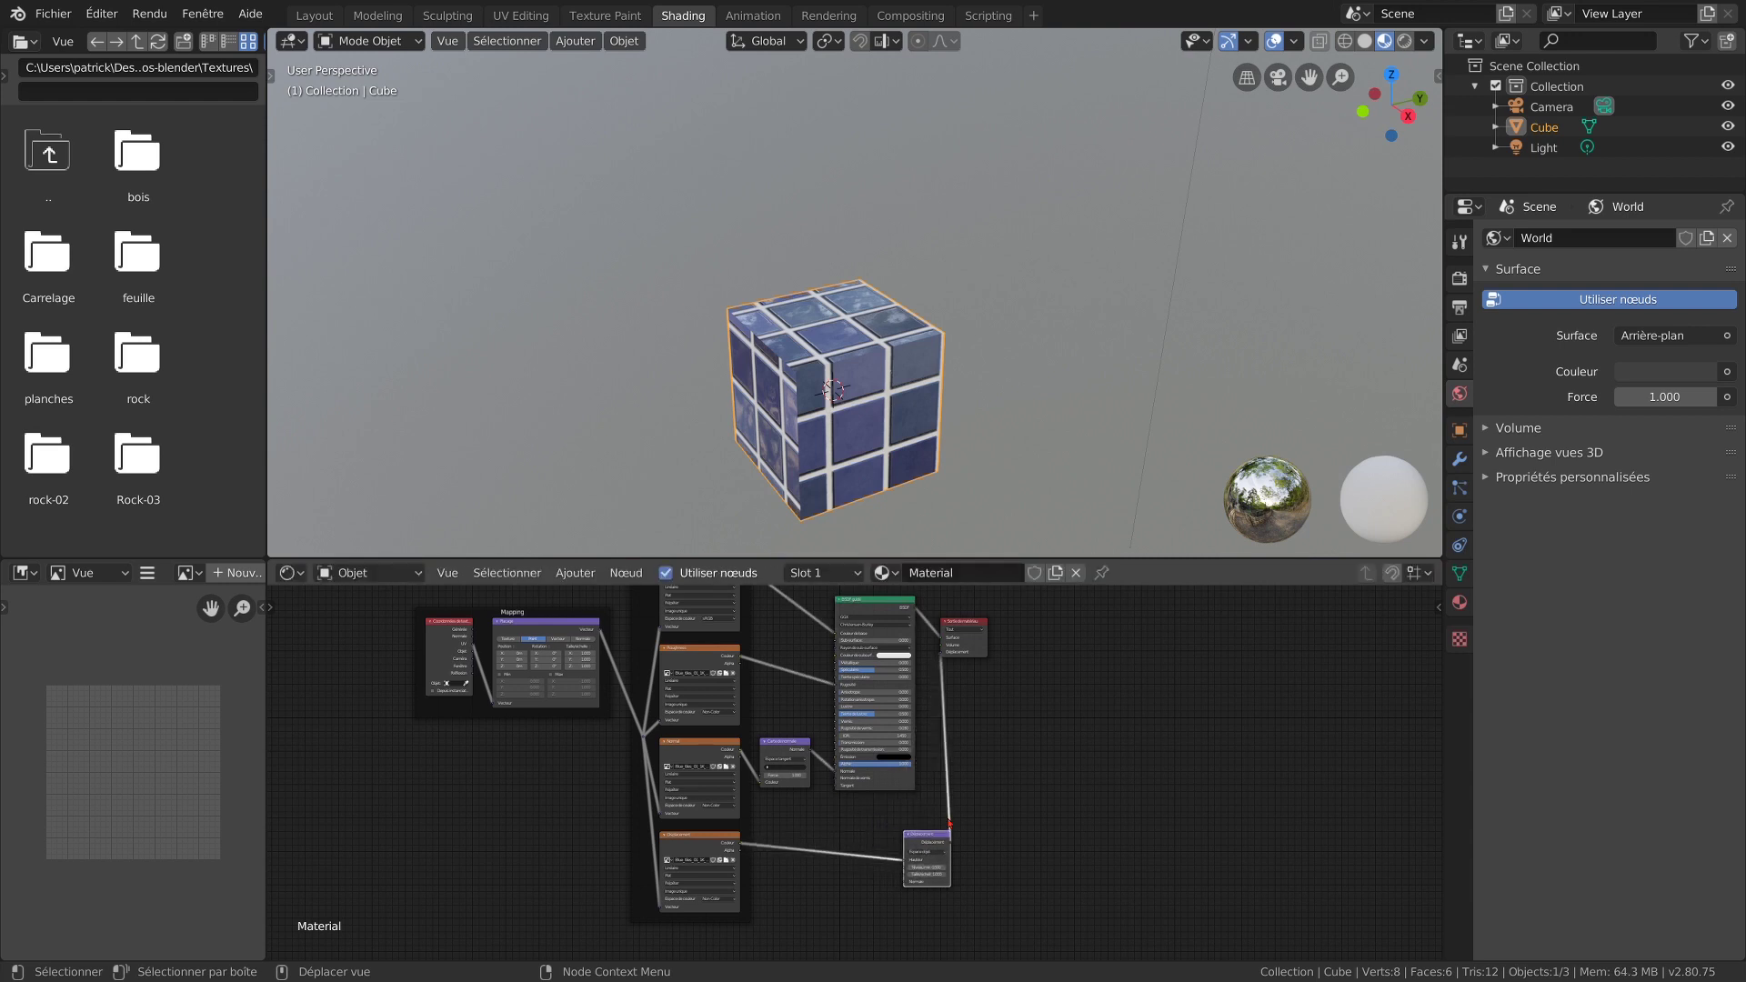
pyautogui.moveTo(970, 625); pyautogui.dragTo(1017, 634)
pyautogui.scroll(-1, 1095, 725)
pyautogui.scroll(-1, 1096, 725)
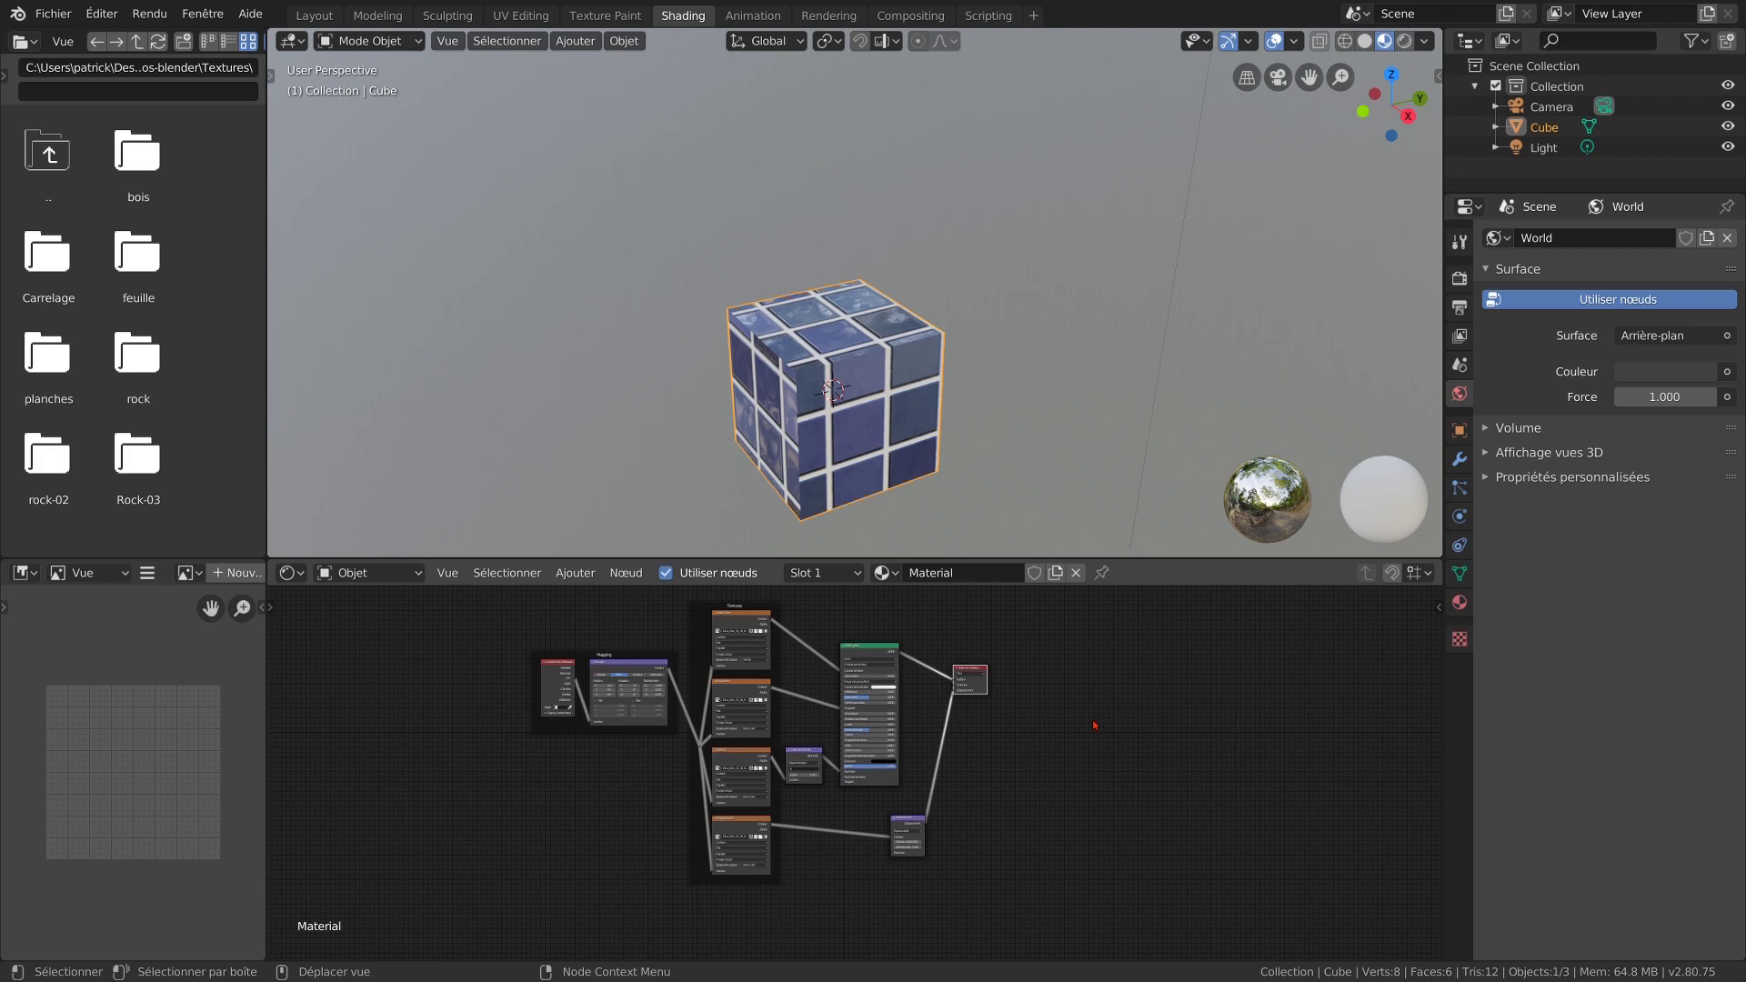
pyautogui.scroll(5, 595, 729)
pyautogui.moveTo(1244, 852)
pyautogui.mouseDown(button='middle')
pyautogui.moveTo(1240, 791)
pyautogui.moveTo(1377, 950)
pyautogui.moveTo(376, 919)
pyautogui.moveTo(395, 955)
pyautogui.mouseUp(button='middle')
# Step: Return to the Layout workspace and display the cube in LookDev shading
pyautogui.click(314, 16)
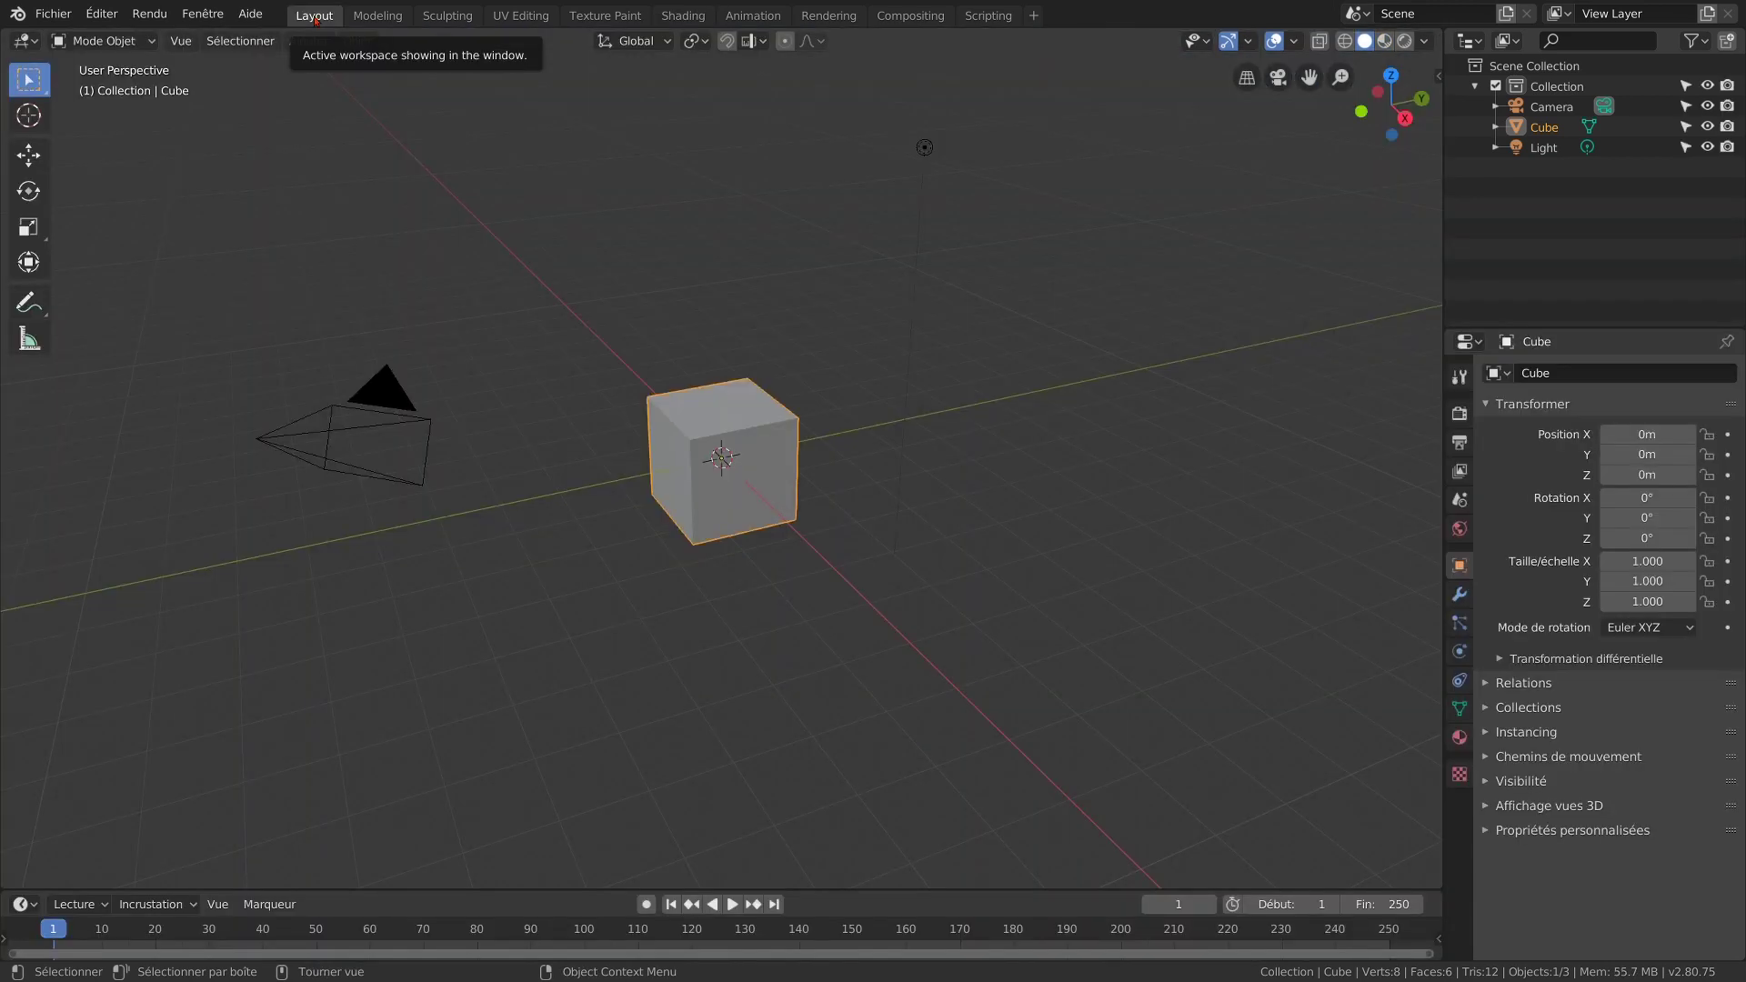
pyautogui.click(1383, 42)
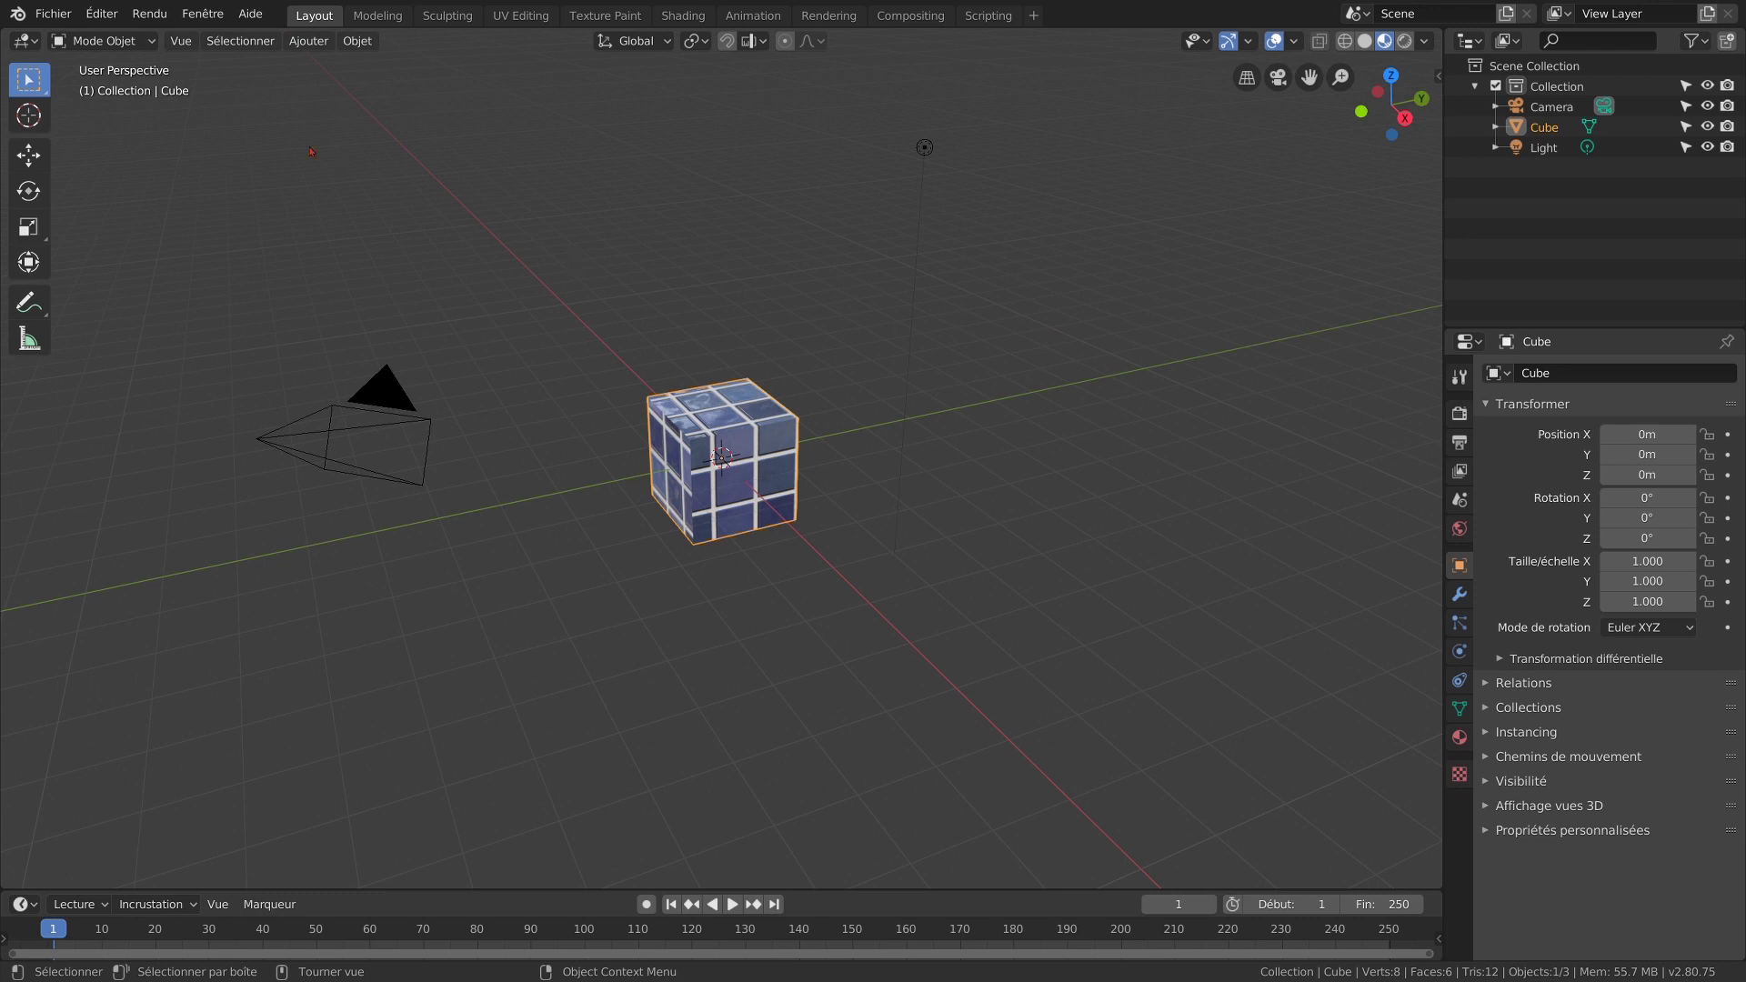
# Step: Clear the add-on search, install EasyHDRI-1.0.1.zip from the Textures folder and close the preferences
pyautogui.click(102, 14)
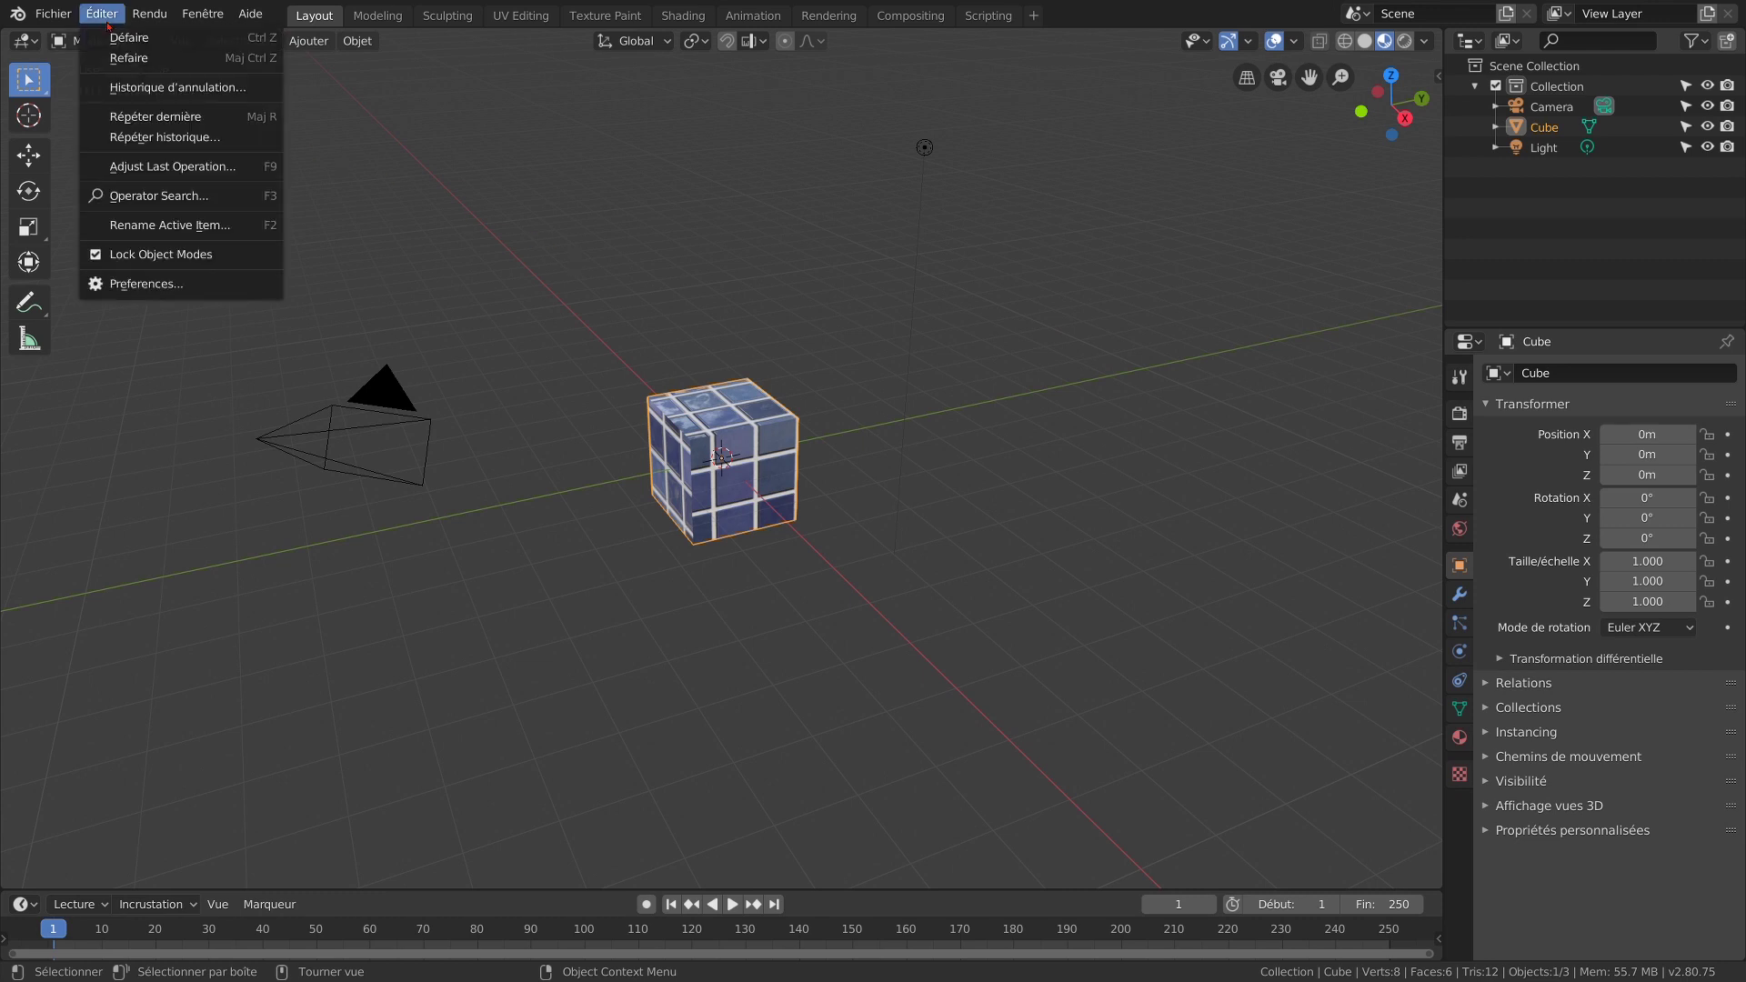
pyautogui.click(171, 291)
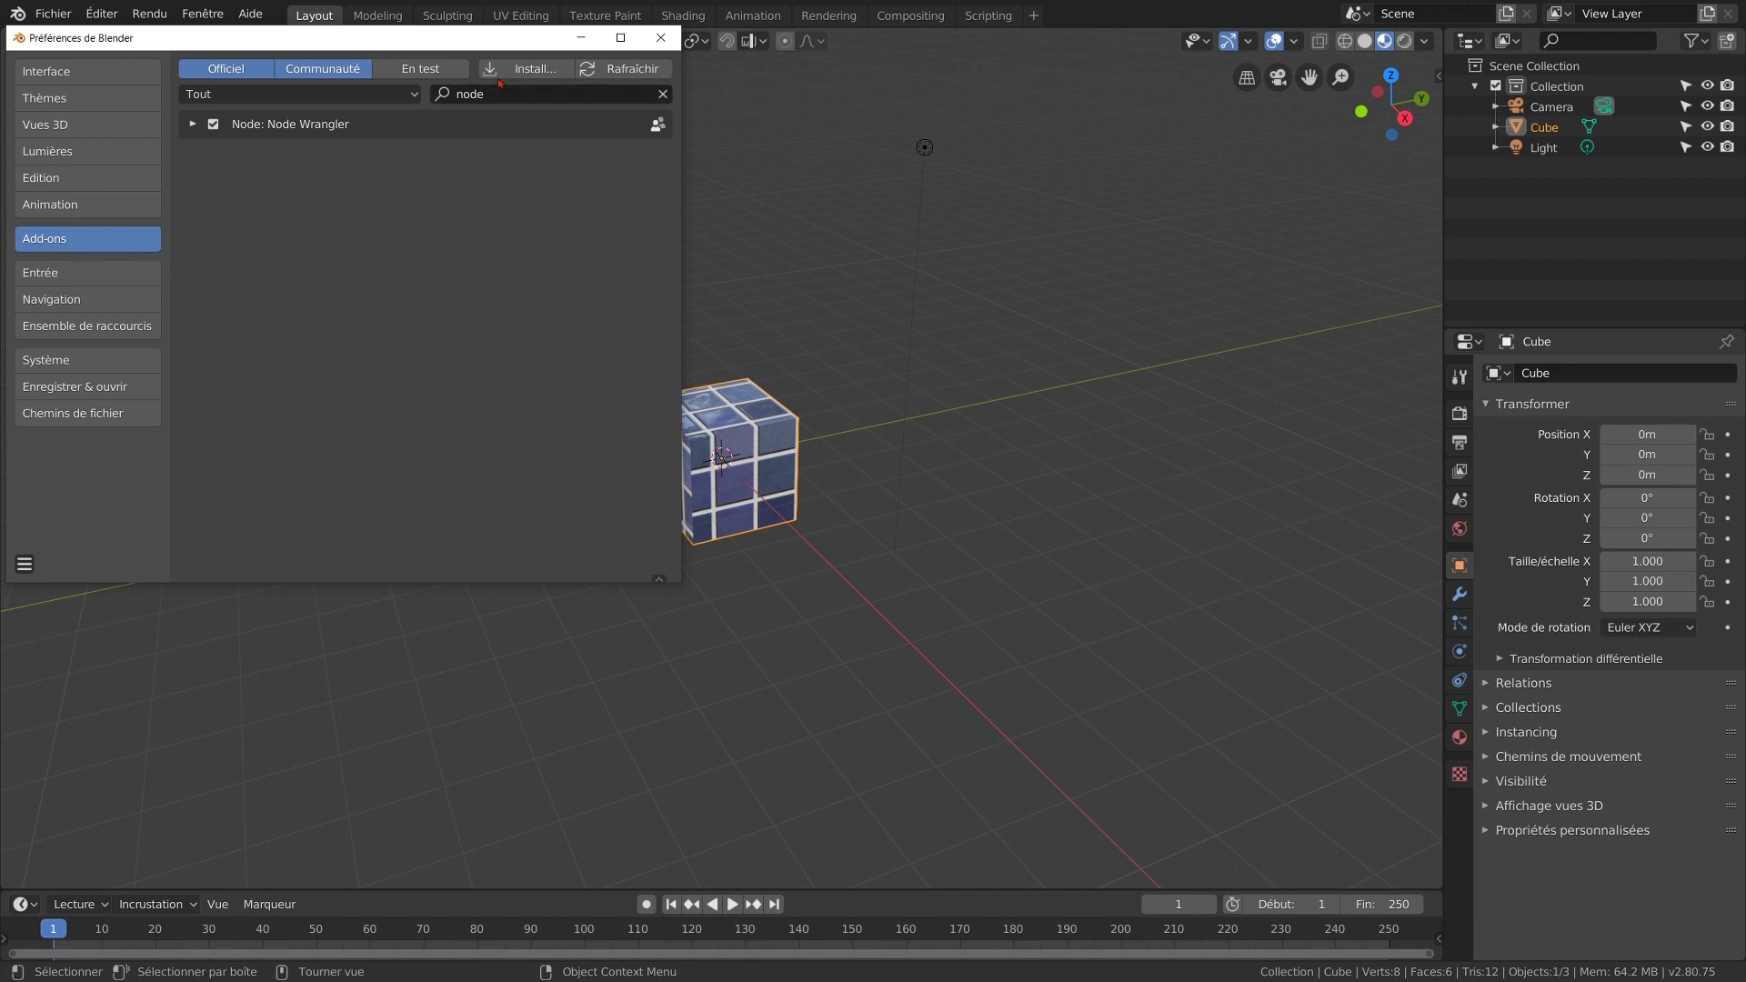
pyautogui.click(663, 95)
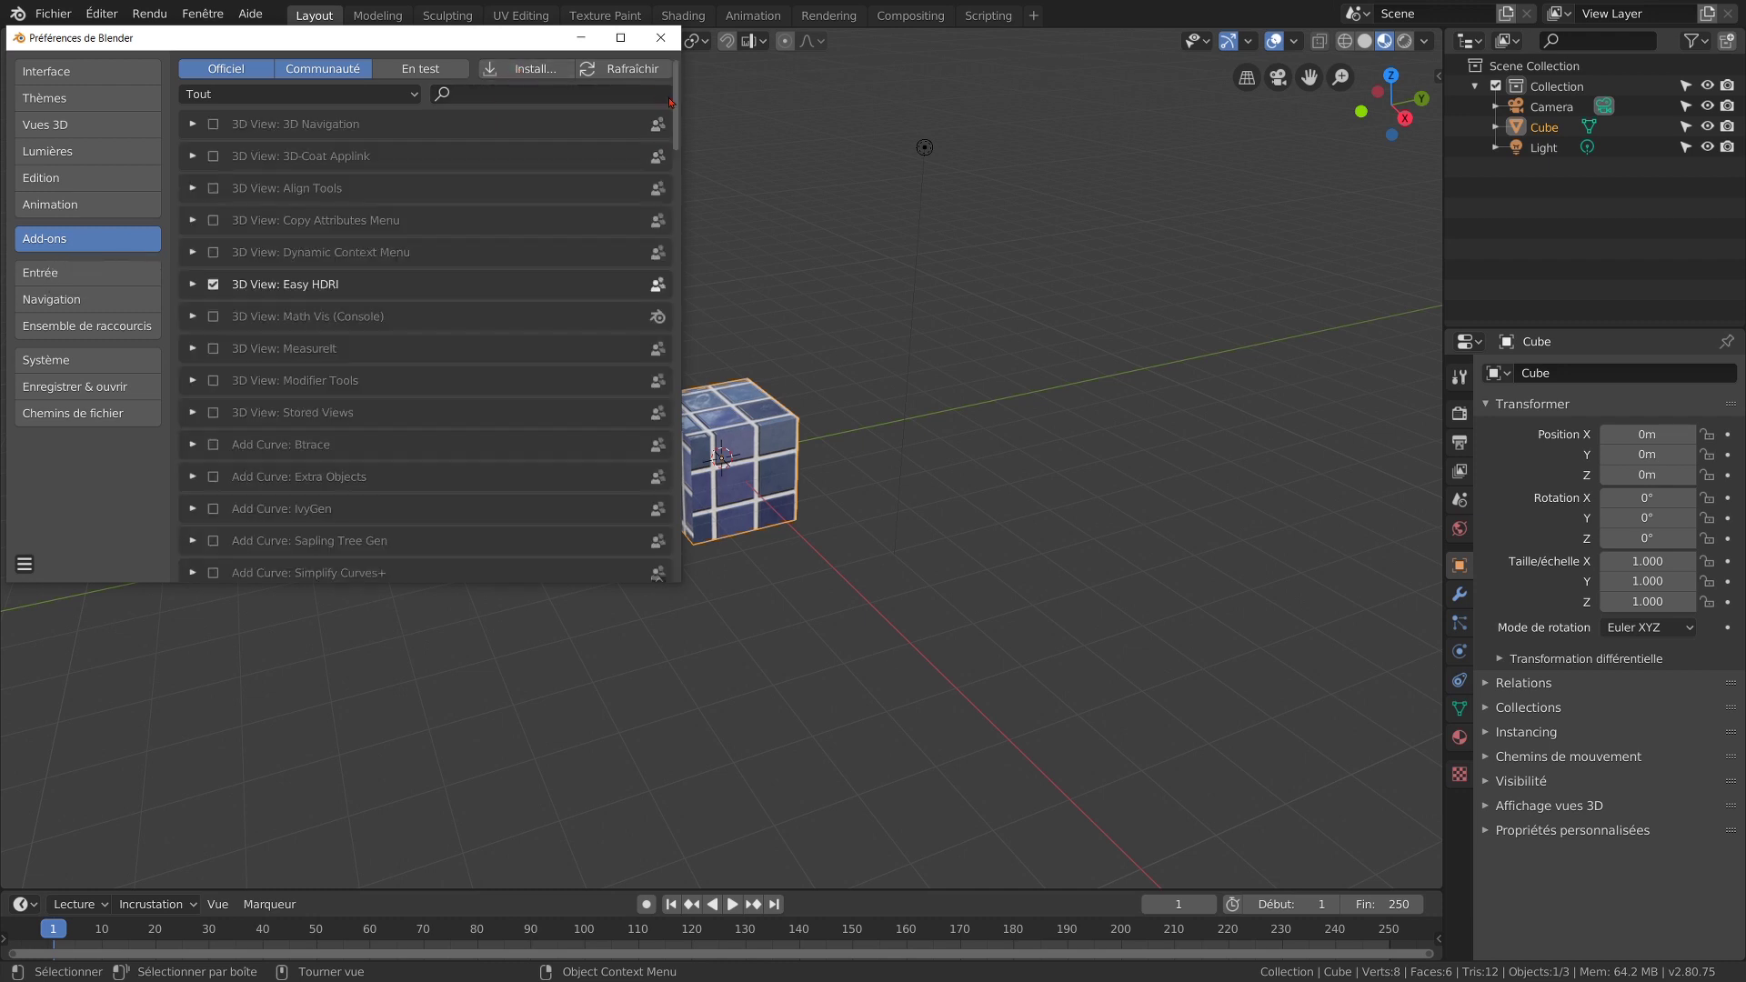
pyautogui.click(520, 71)
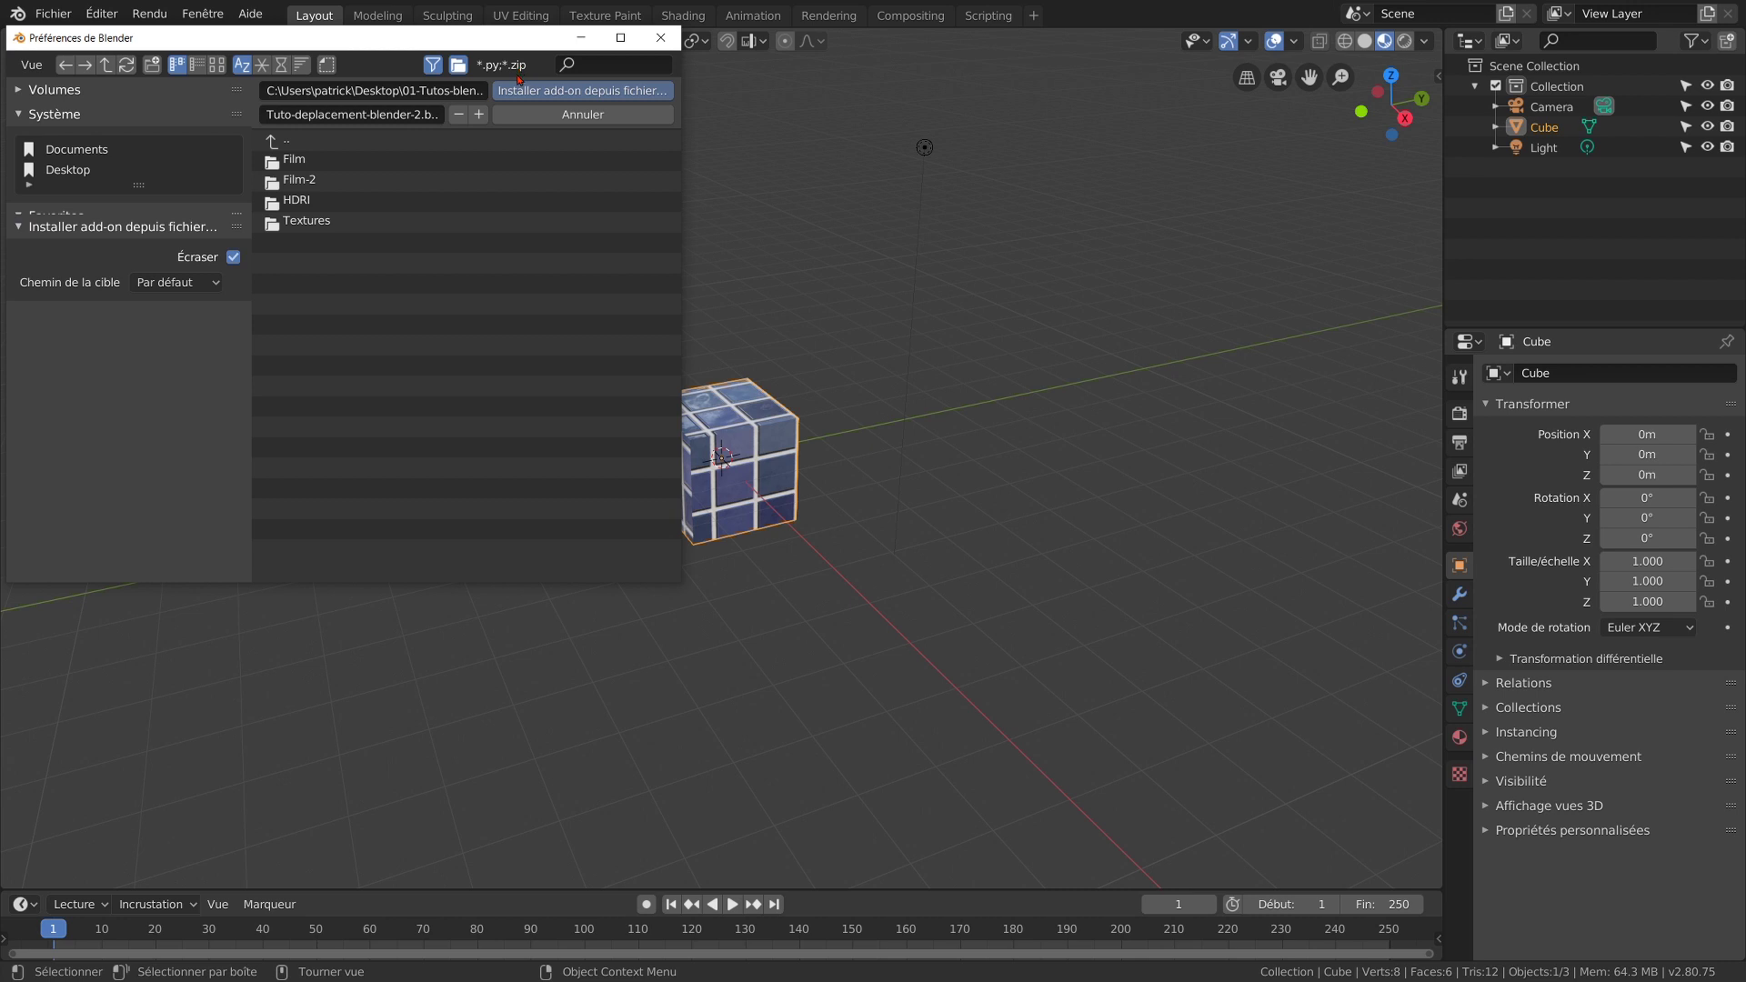
pyautogui.click(302, 227)
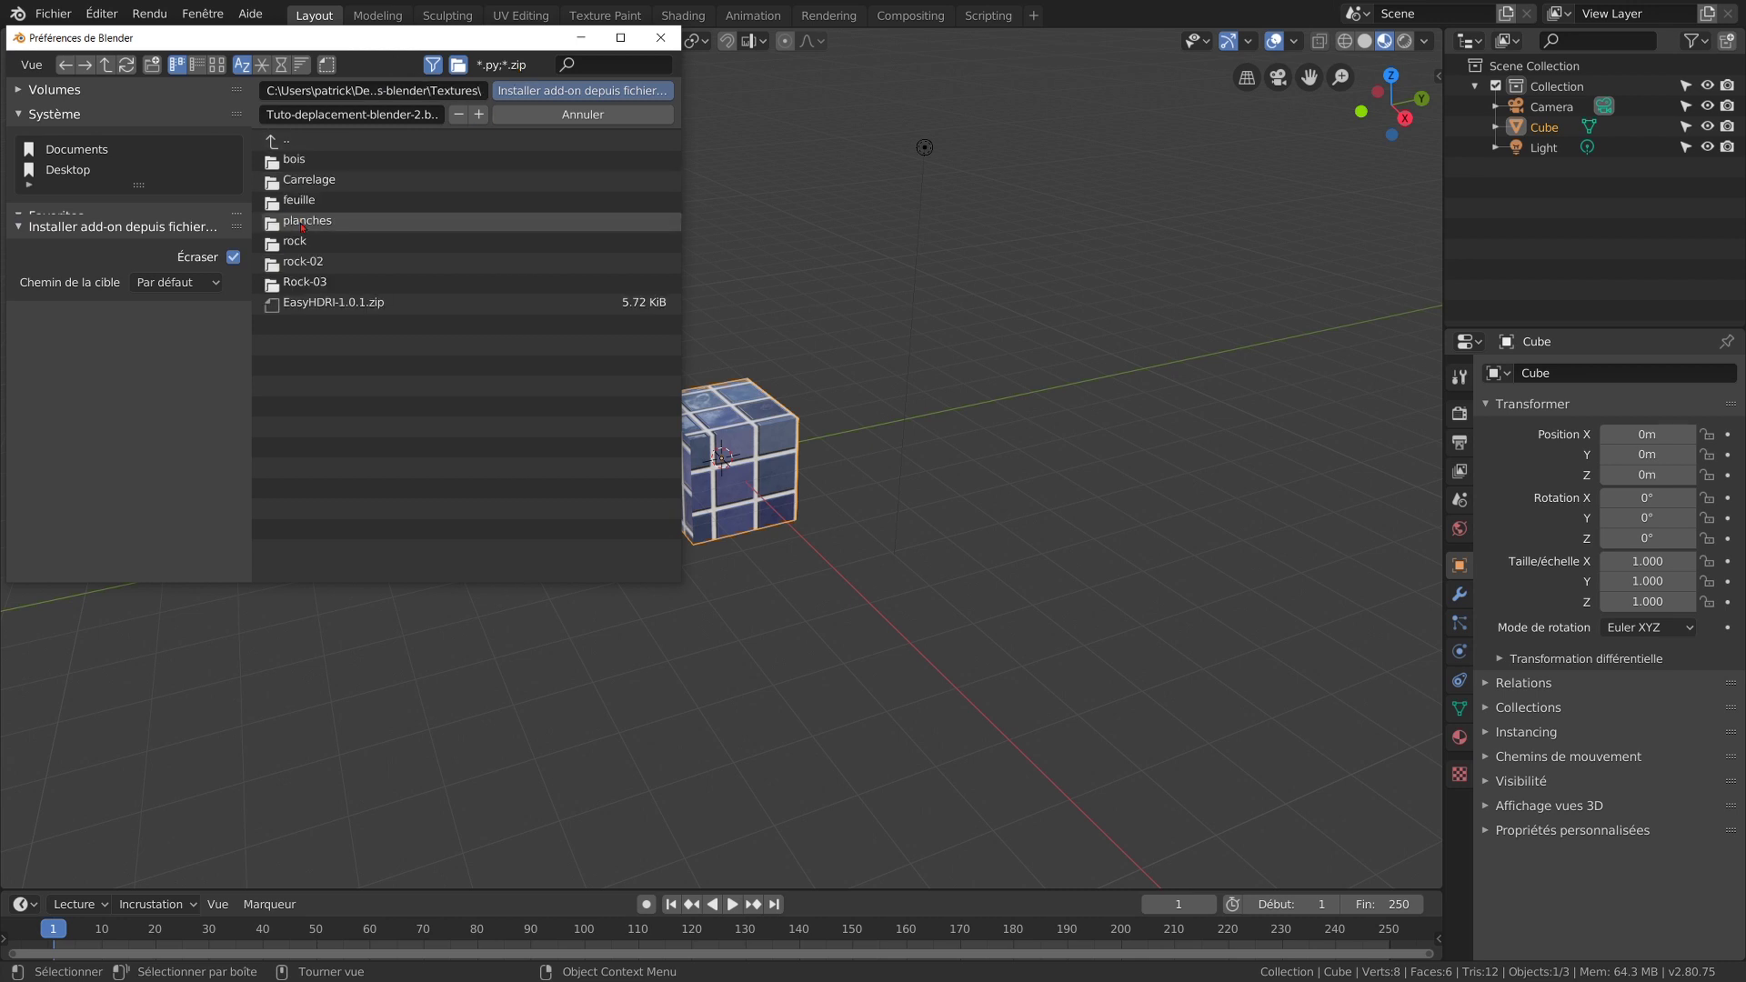
pyautogui.click(352, 306)
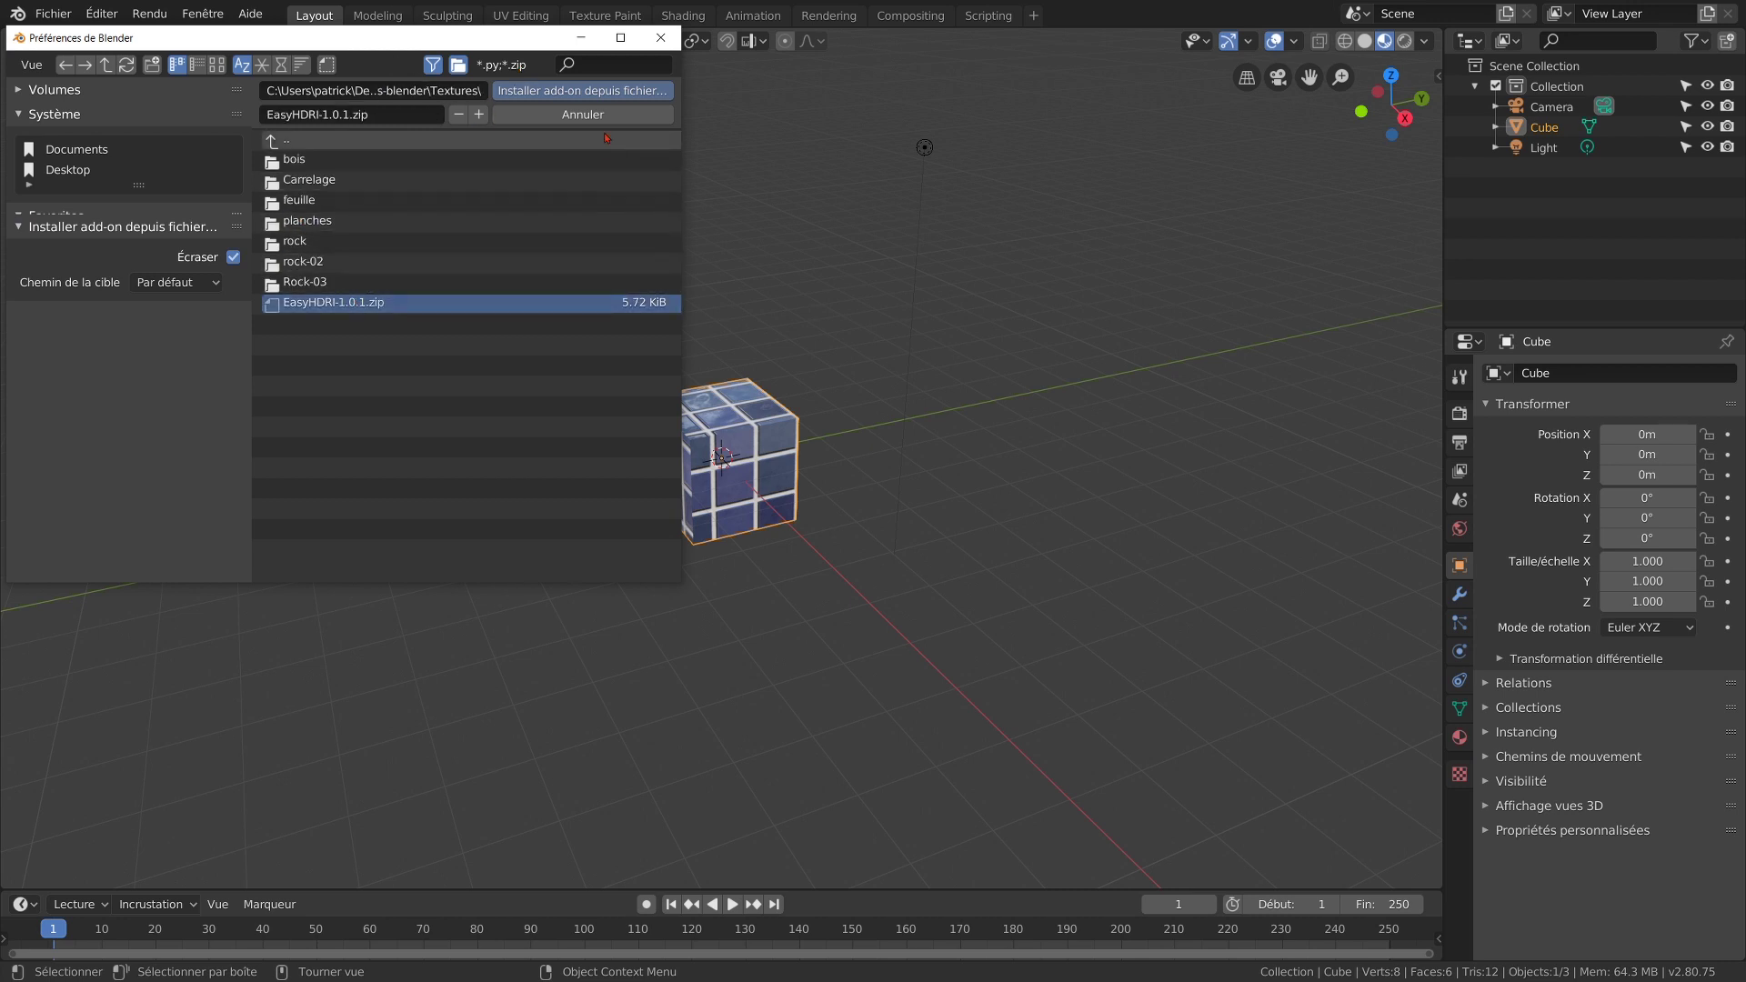
pyautogui.click(575, 97)
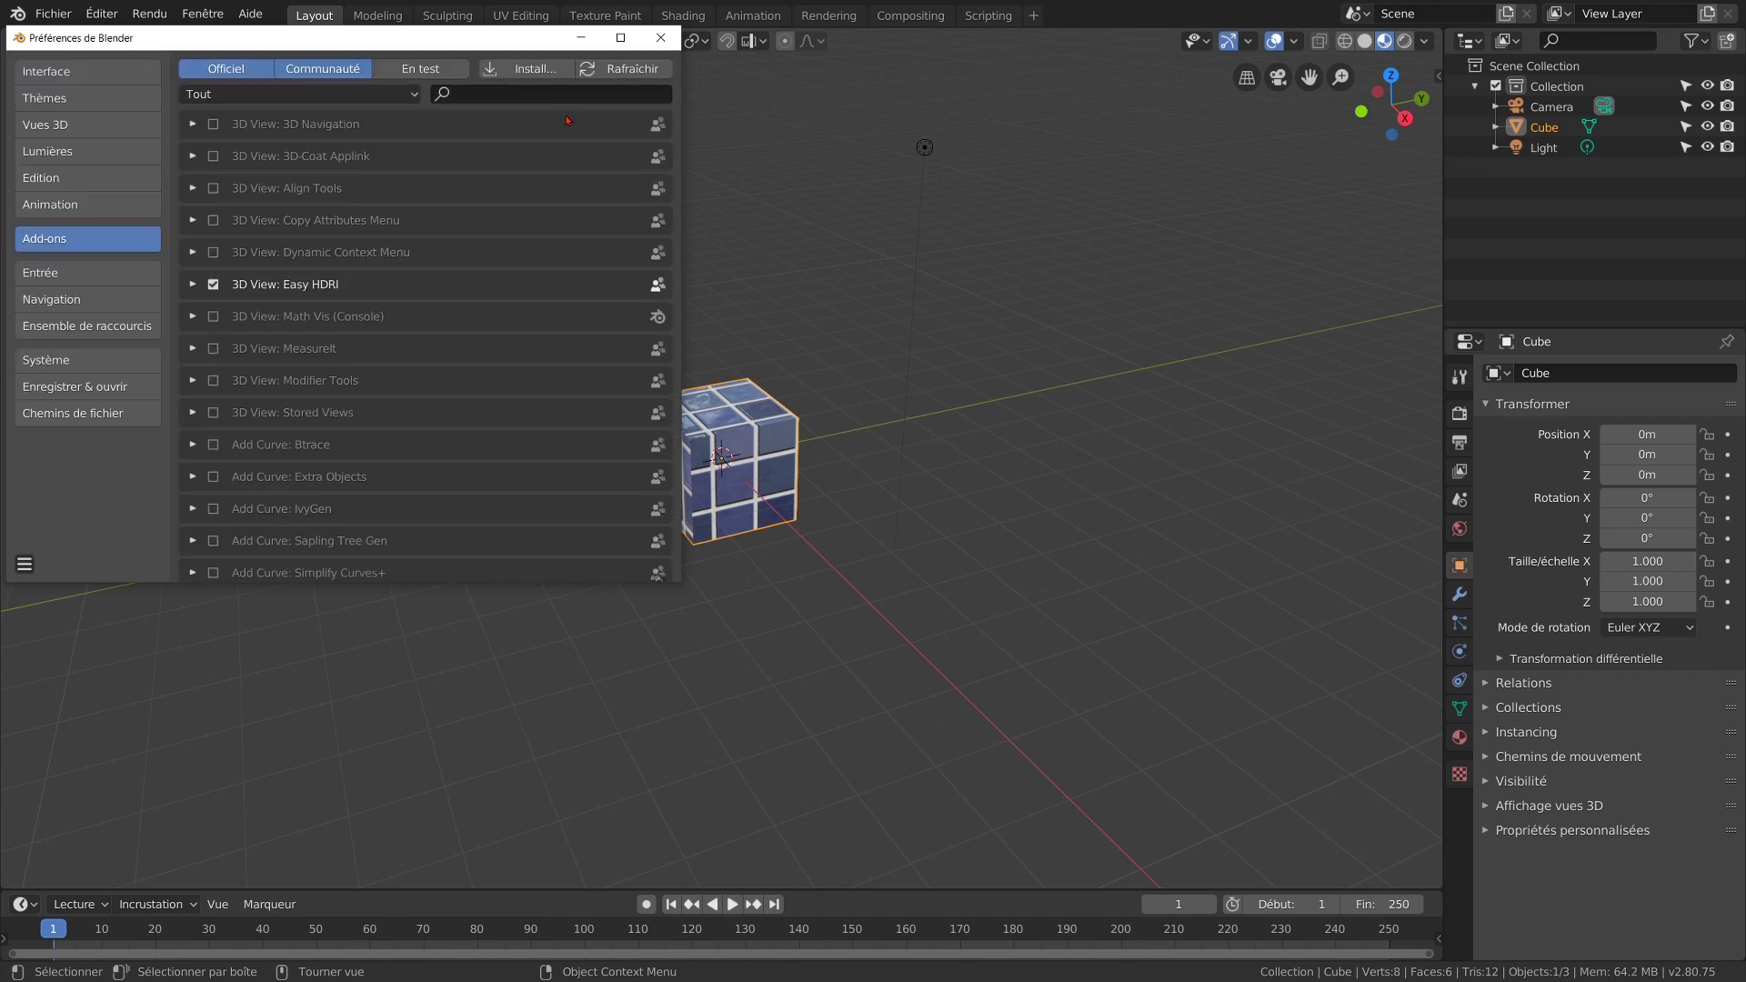
pyautogui.click(661, 38)
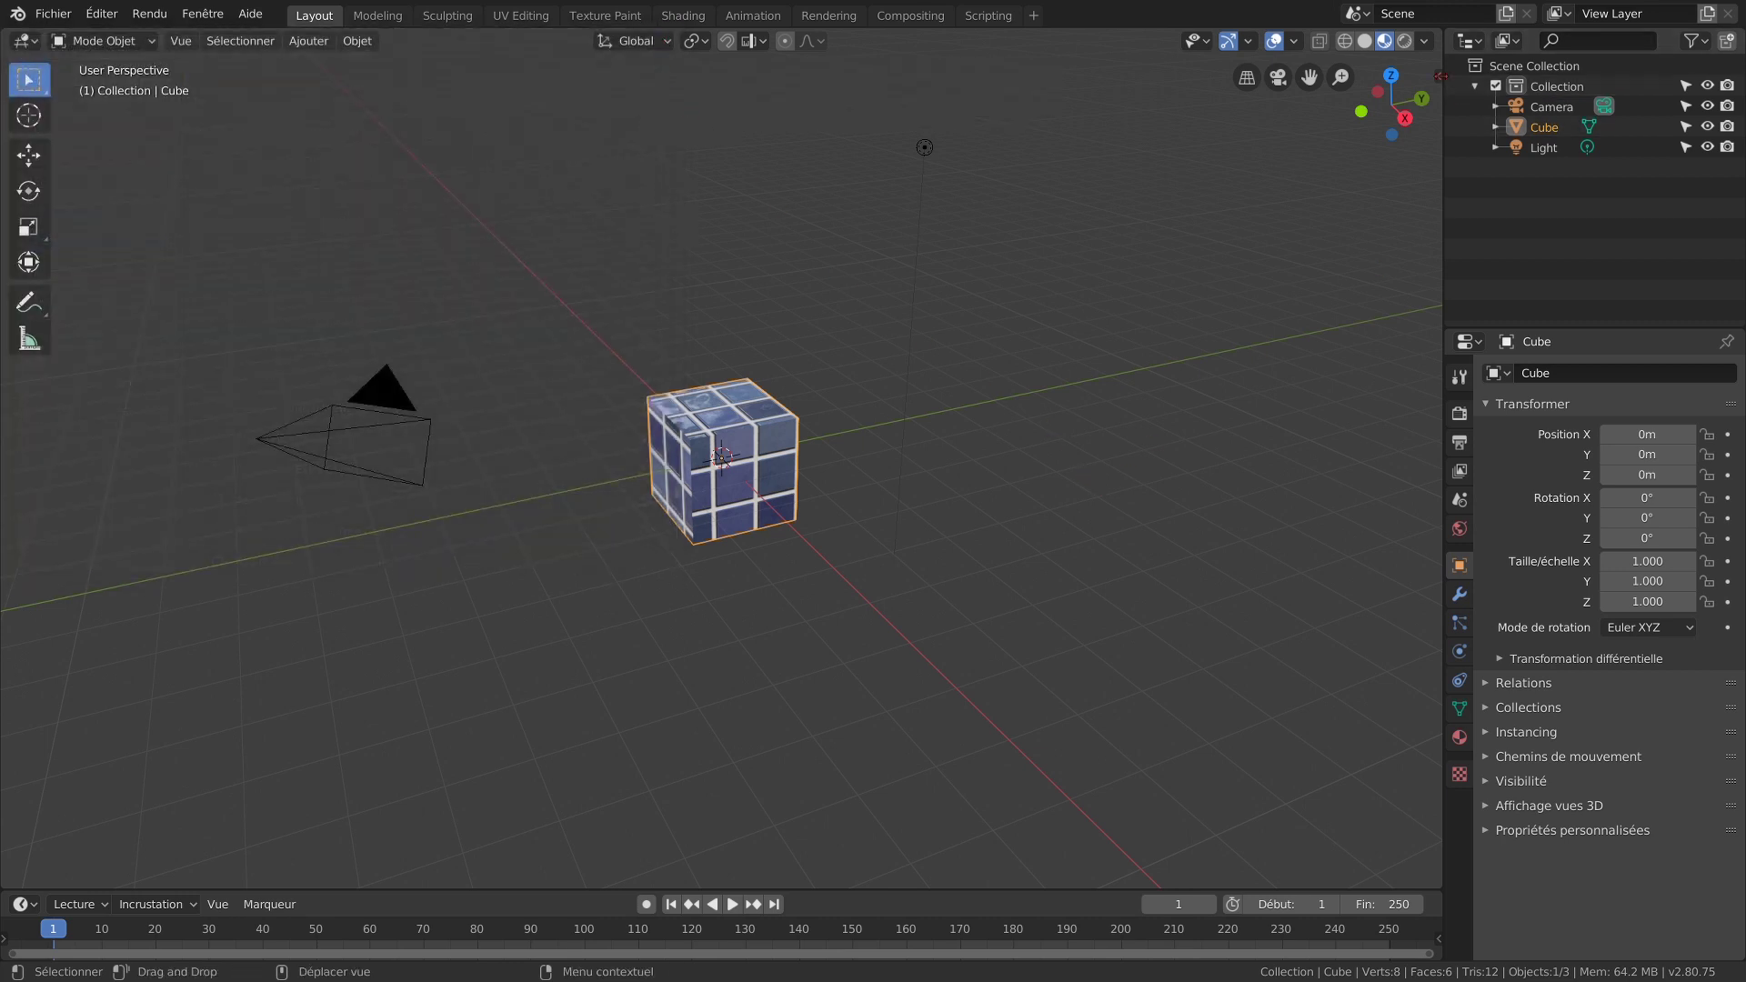
# Step: In Easy HDRI, set the HDRI folder inside 01-Tutos-blender as the image source and choose goegap_1k.hdr
pyautogui.click(1442, 75)
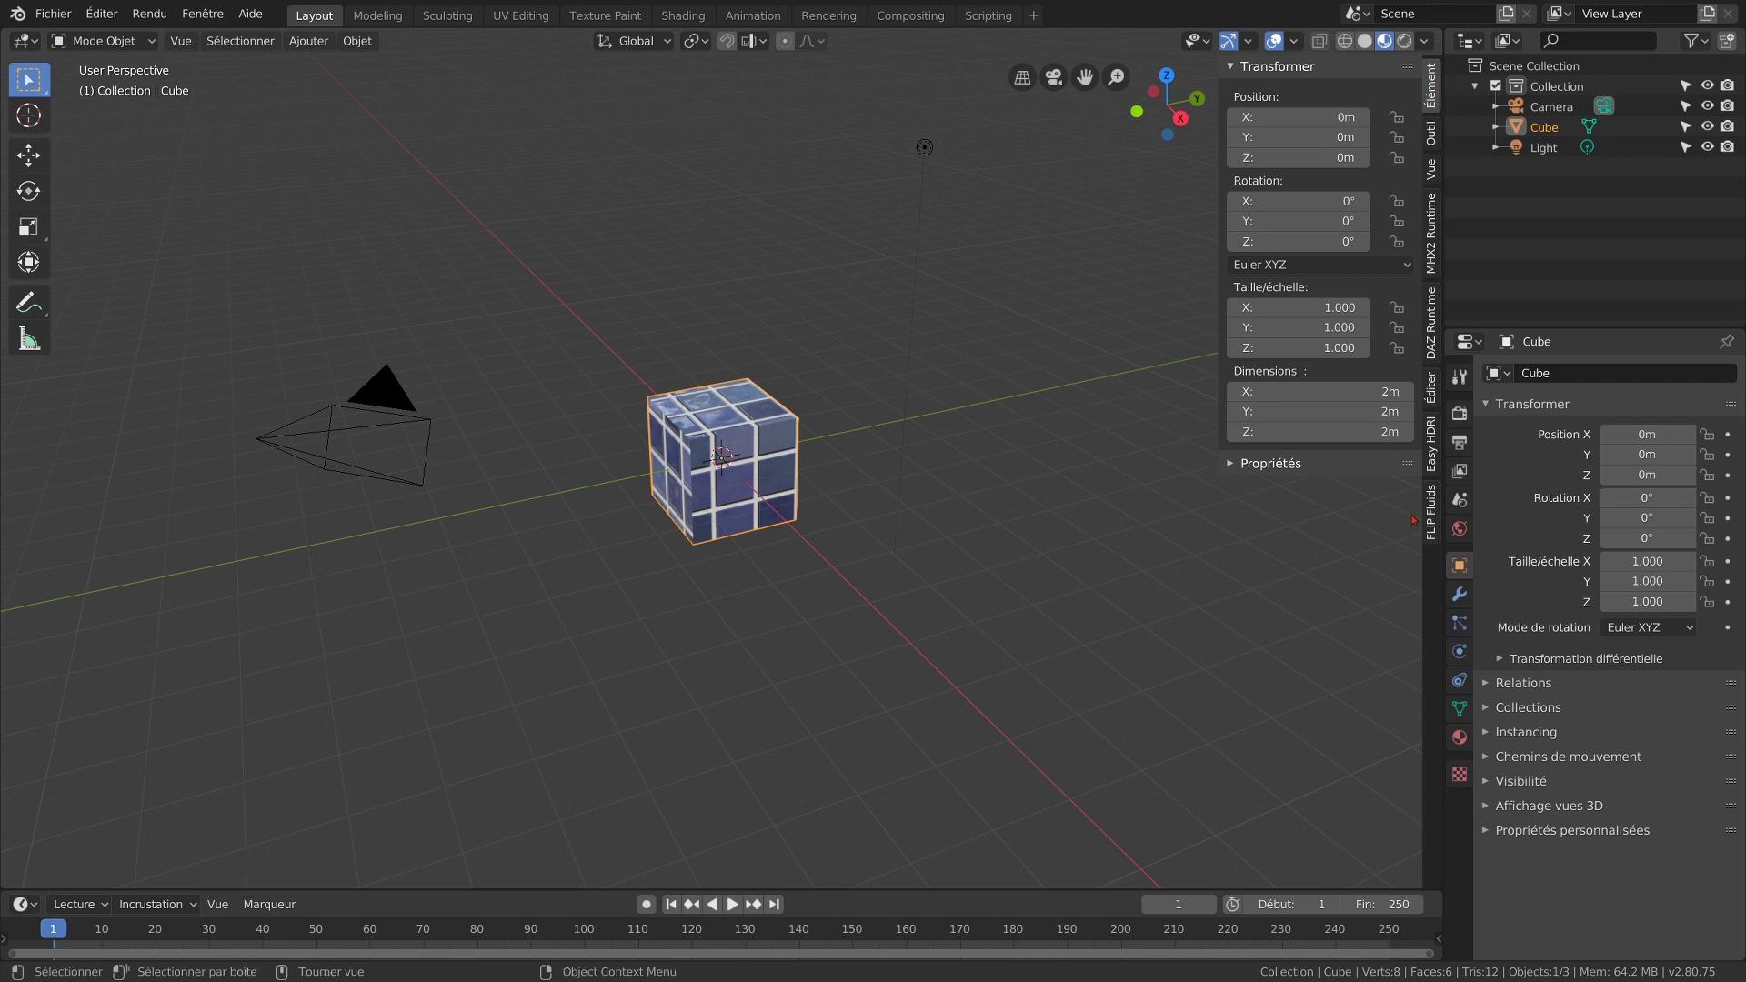
pyautogui.click(1434, 446)
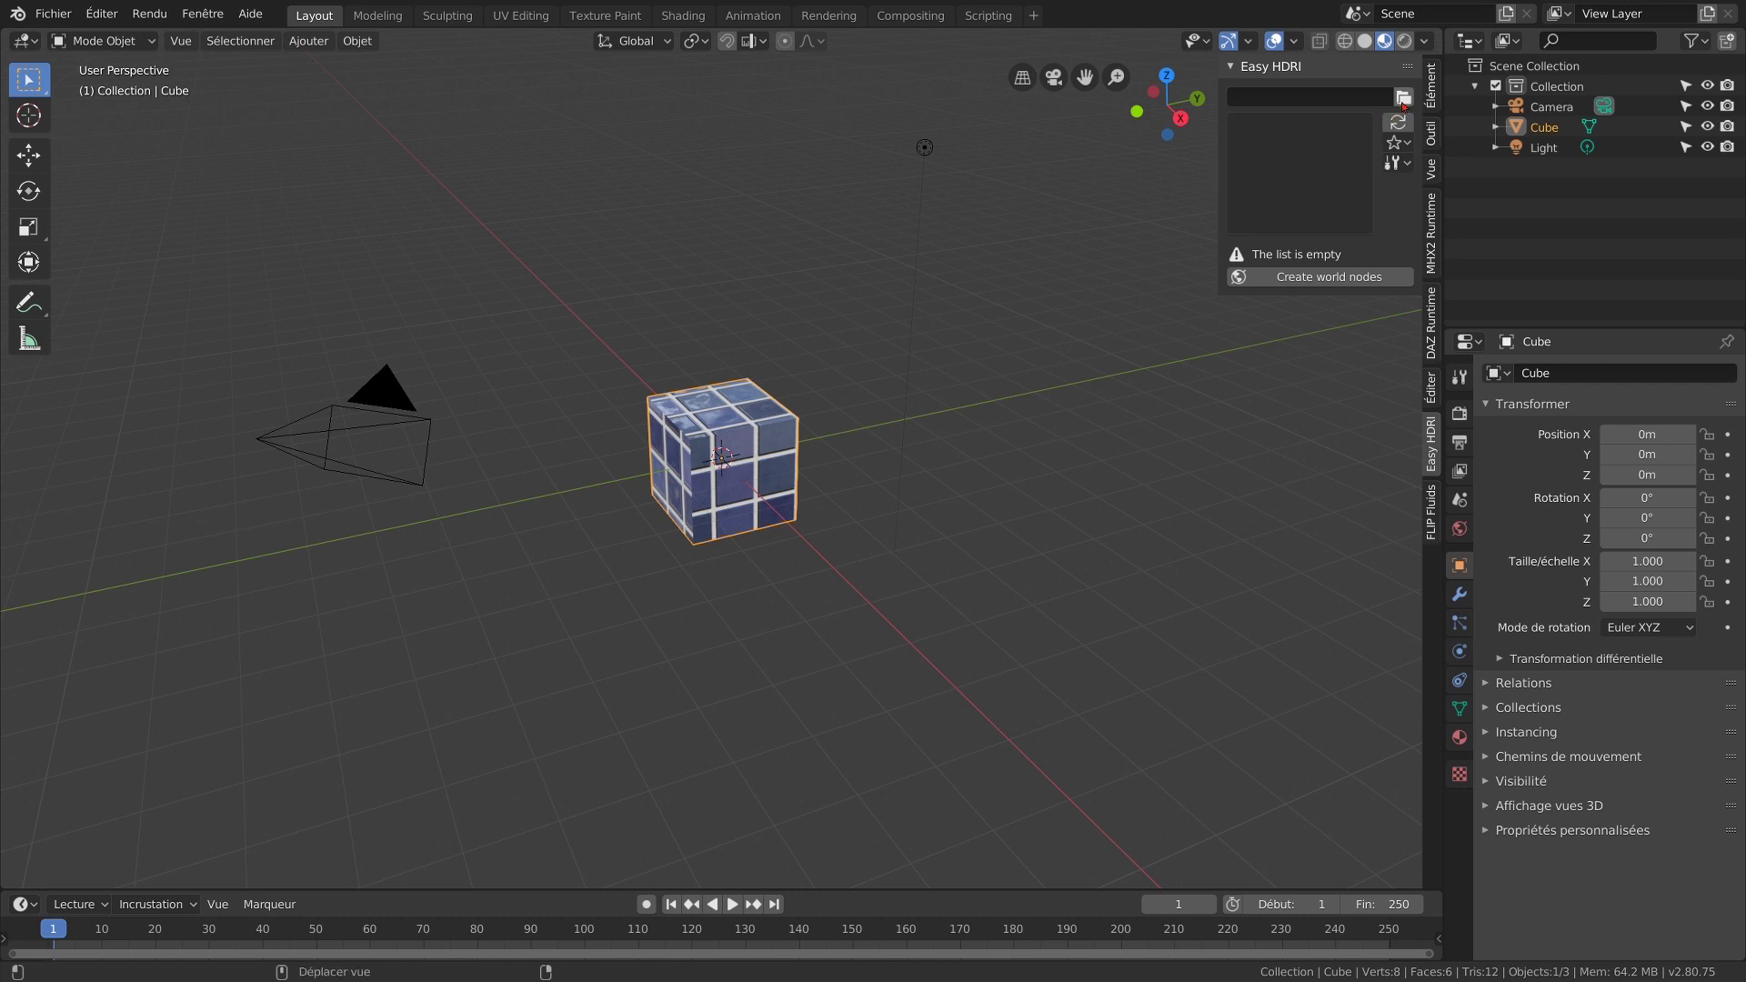
pyautogui.click(1403, 103)
pyautogui.doubleClick(338, 179)
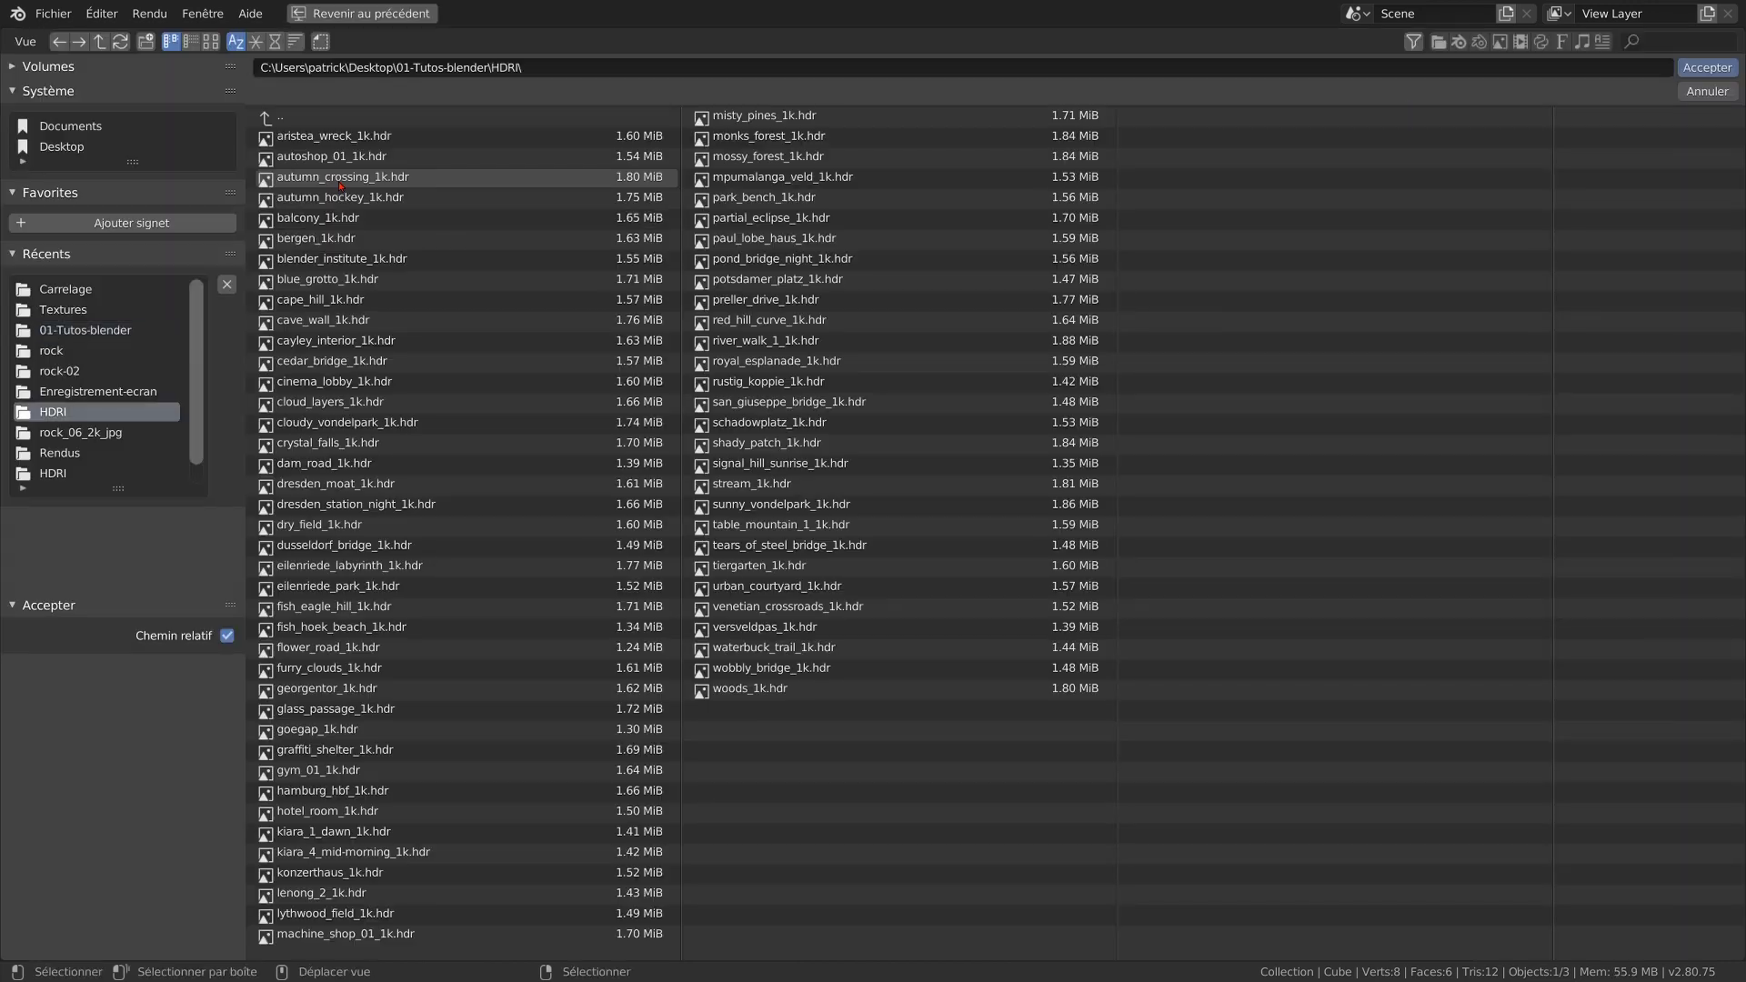
pyautogui.click(1706, 68)
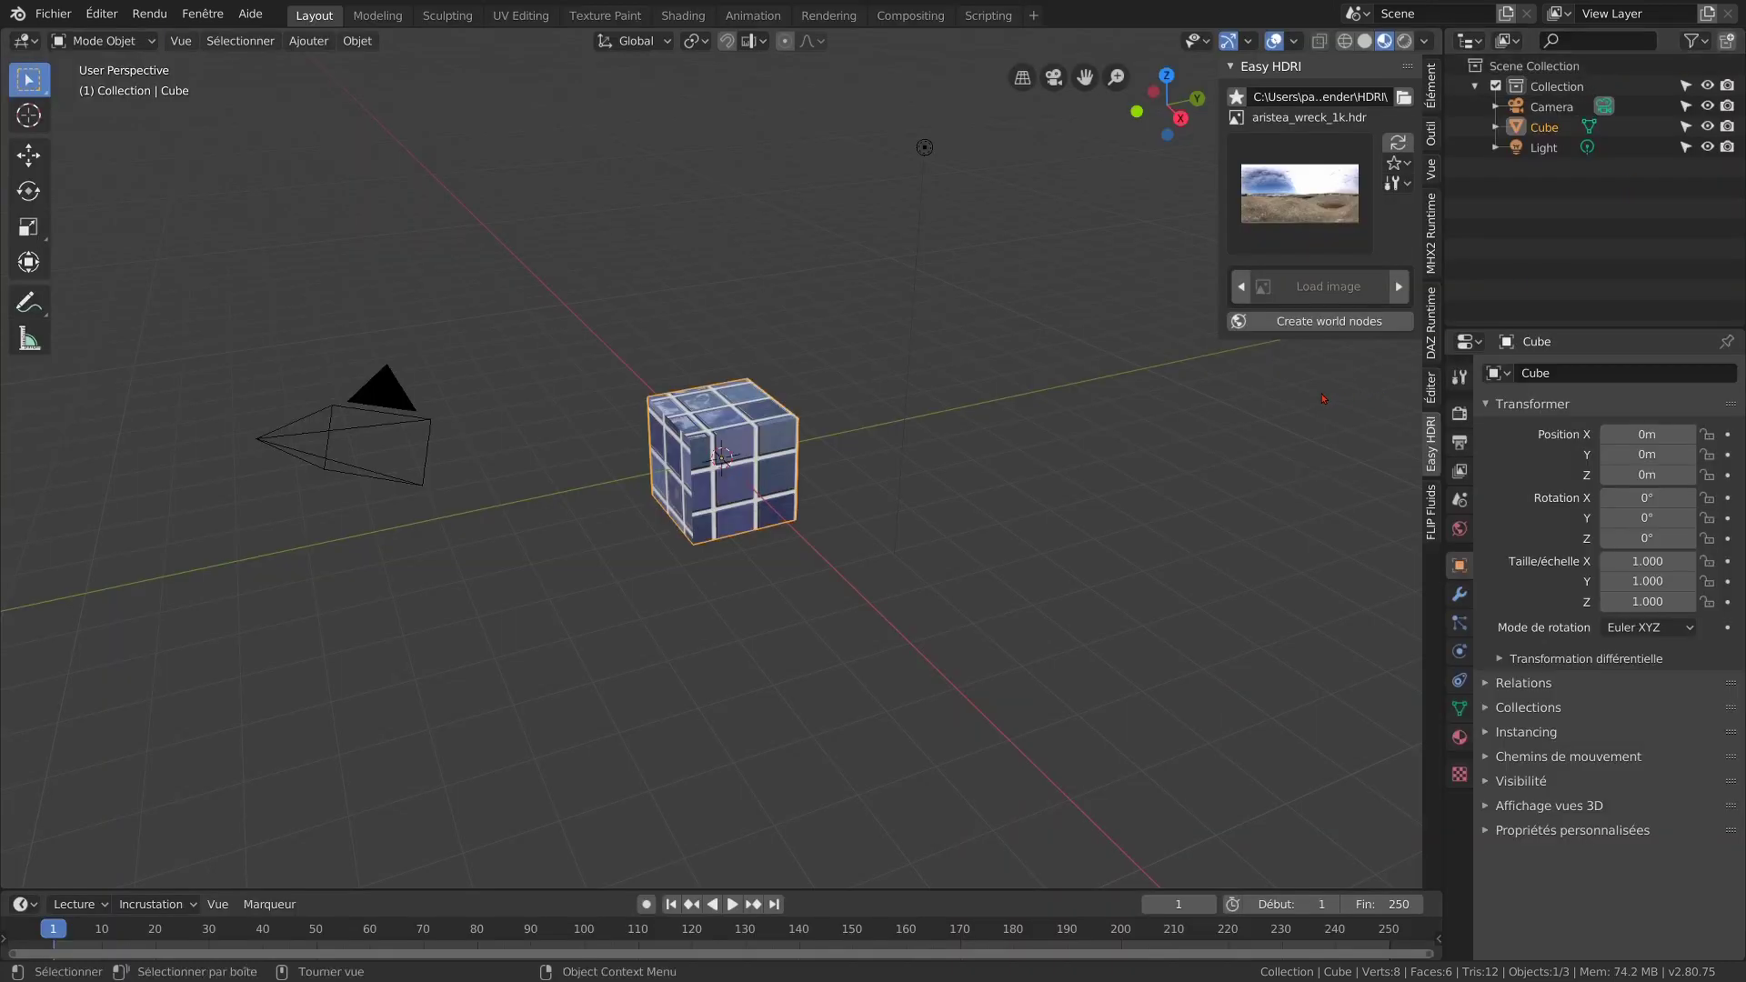
pyautogui.click(1342, 210)
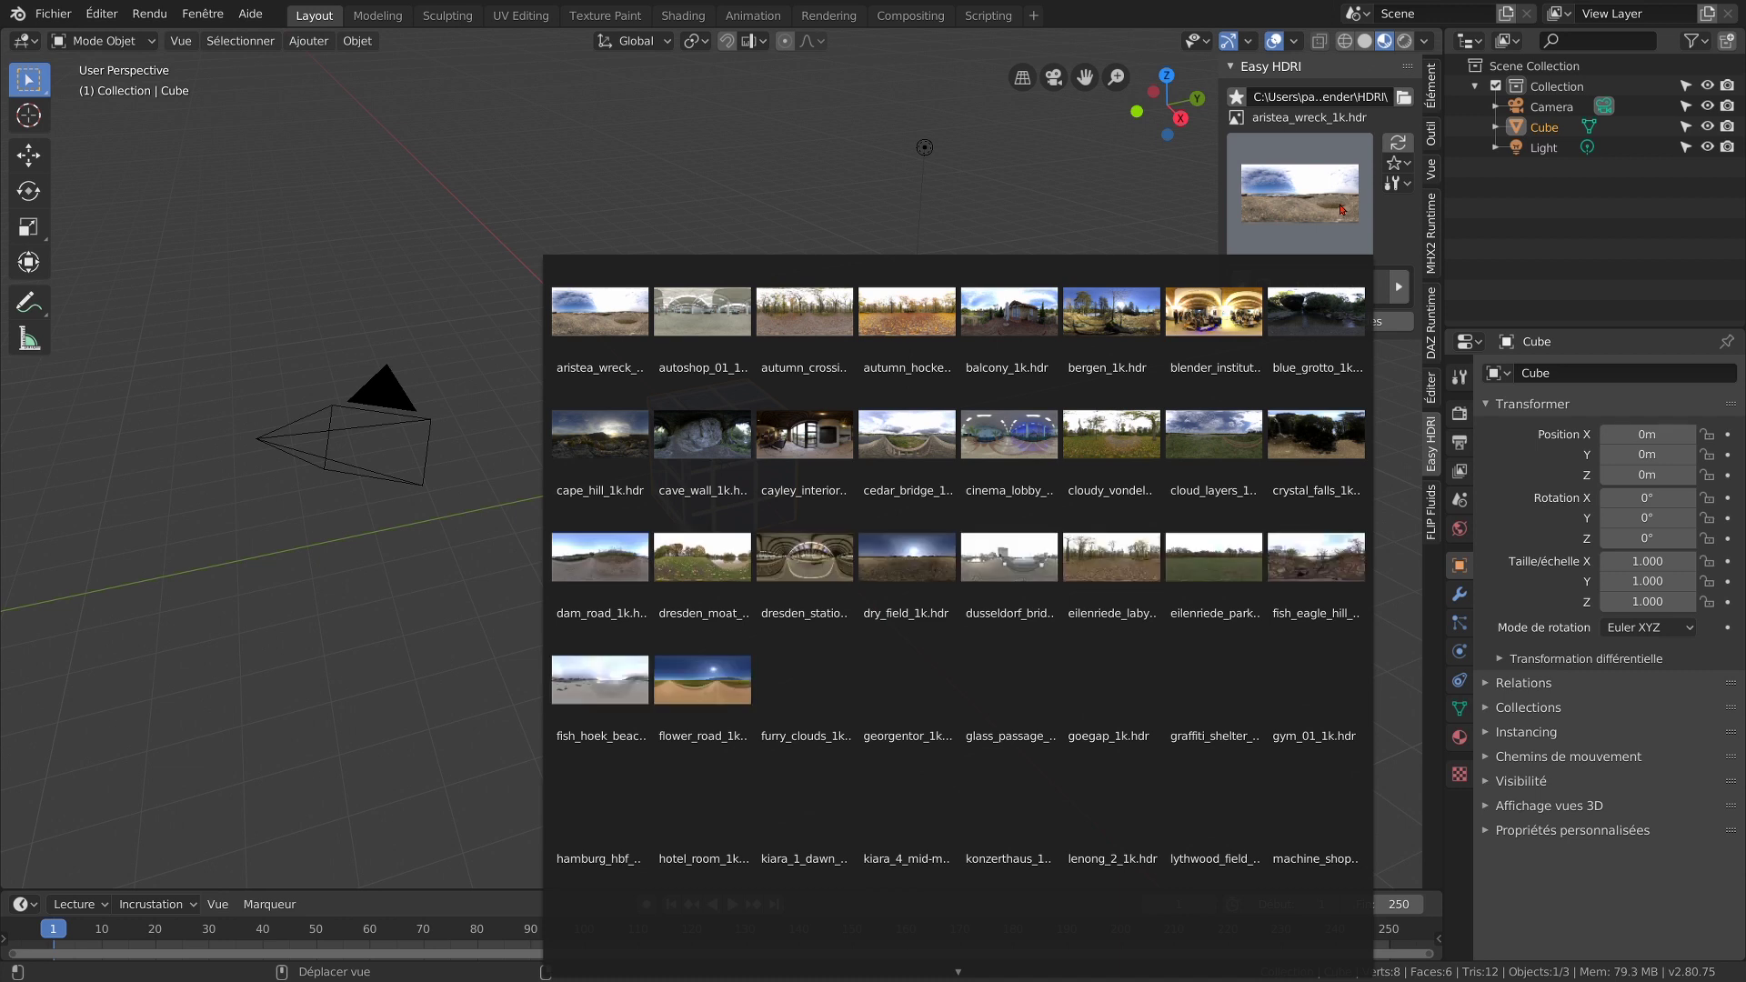
pyautogui.click(1085, 684)
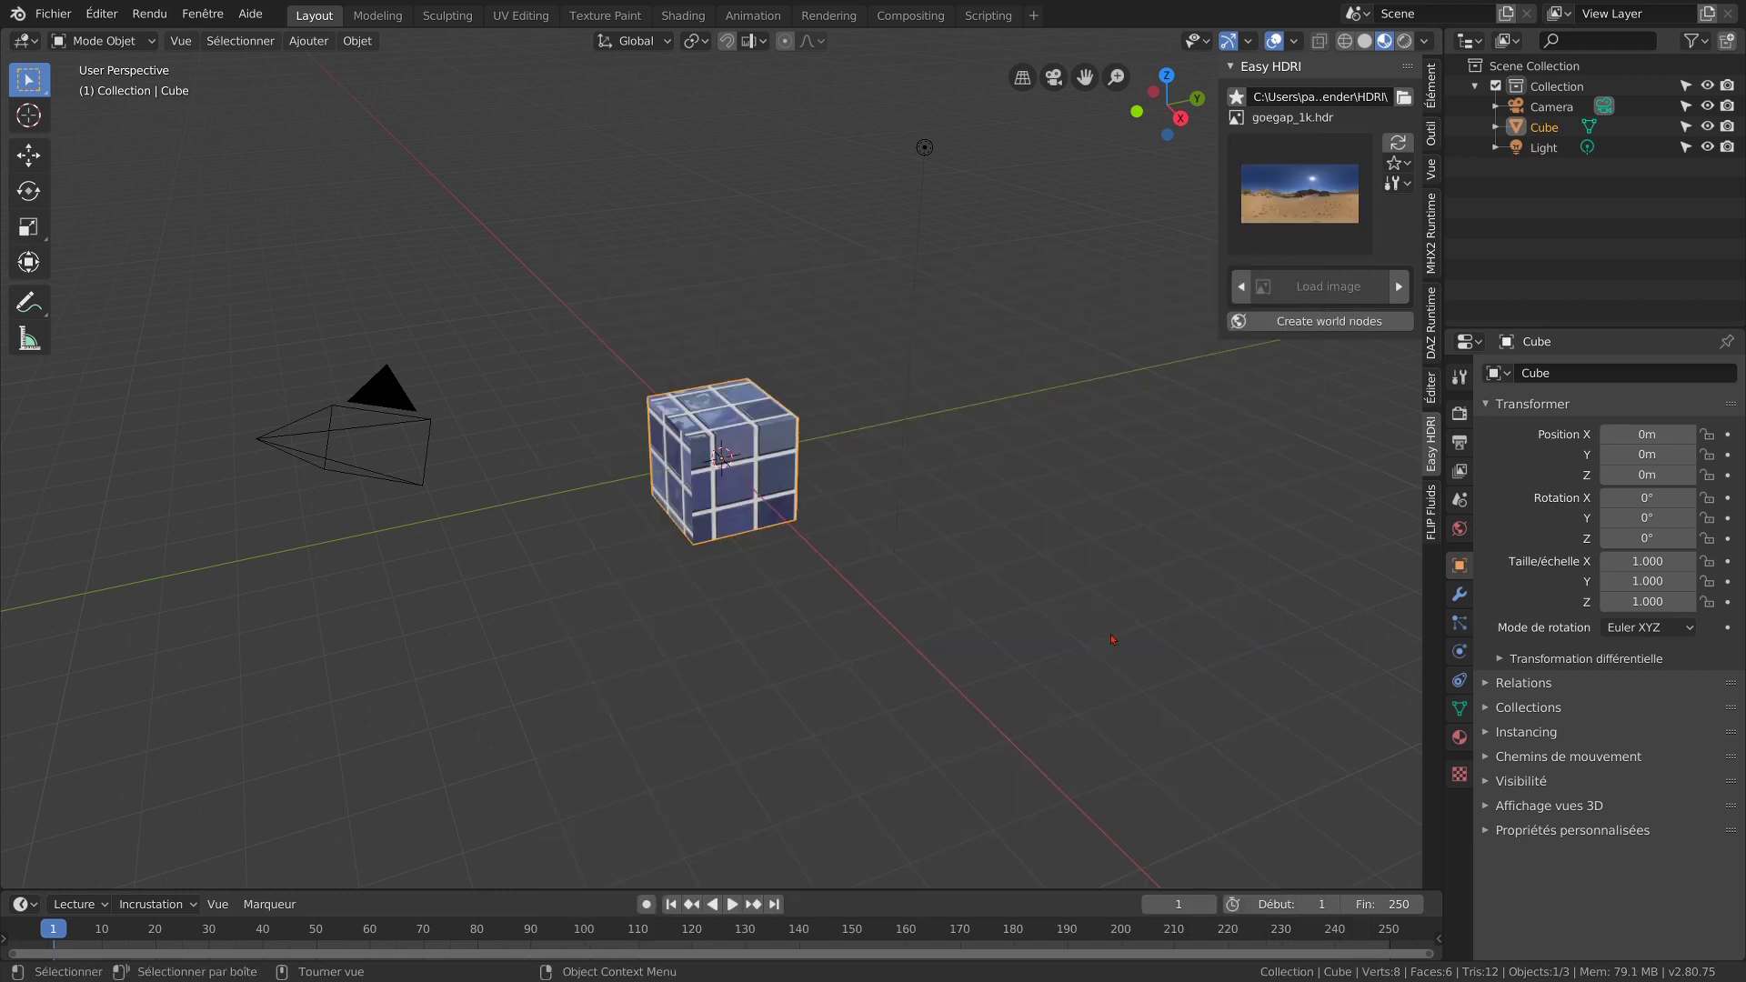
# Step: Set the world background strength to 0
pyautogui.click(1460, 529)
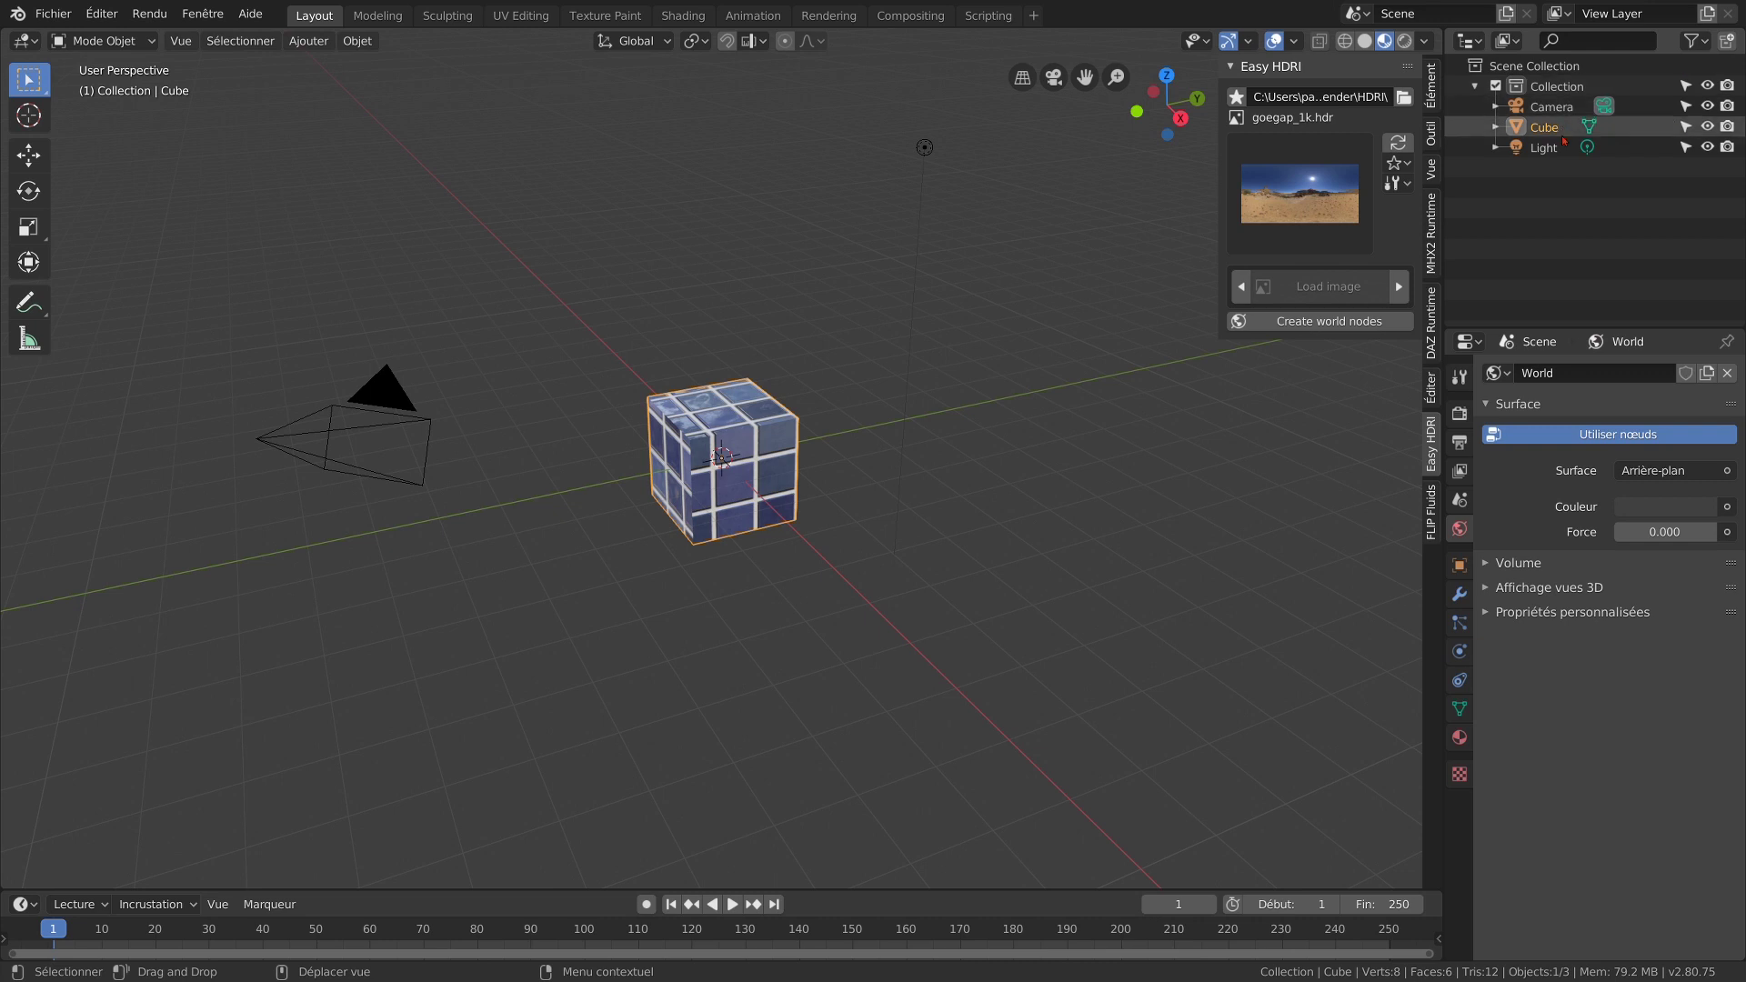
# Step: Exclude the light from rendering, hide it in the viewport, and display the scene in Rendered shading
pyautogui.click(1727, 147)
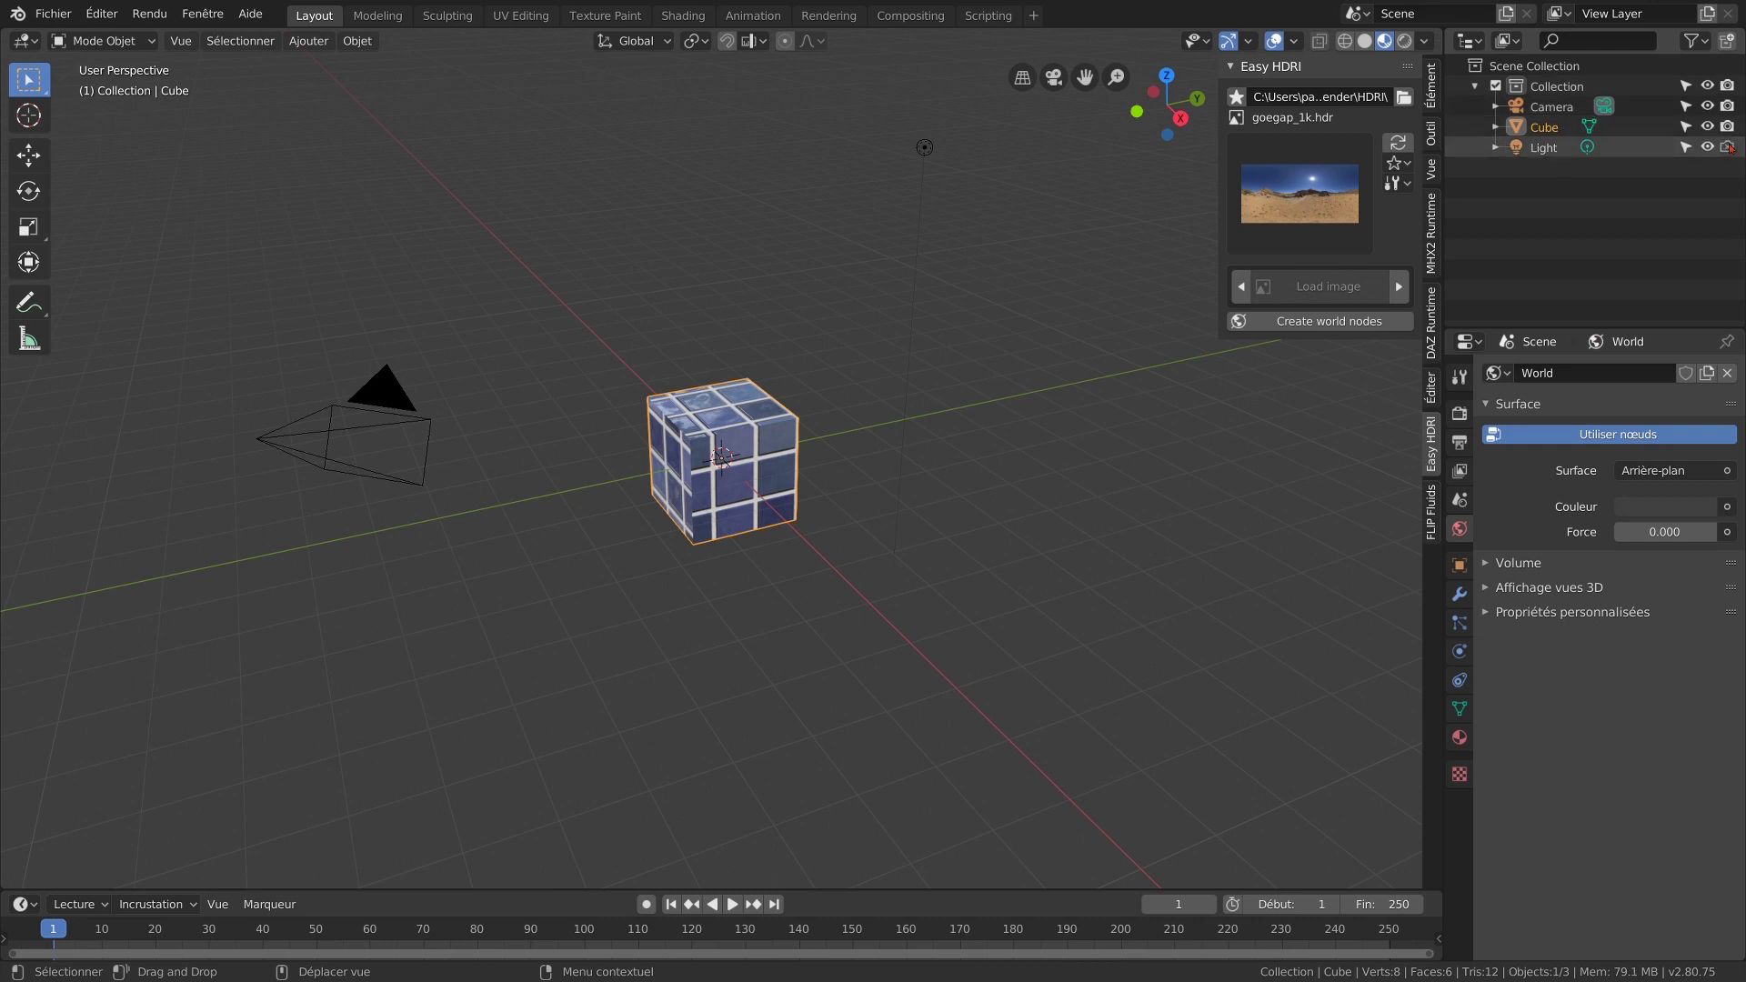
pyautogui.click(1707, 147)
pyautogui.click(1404, 41)
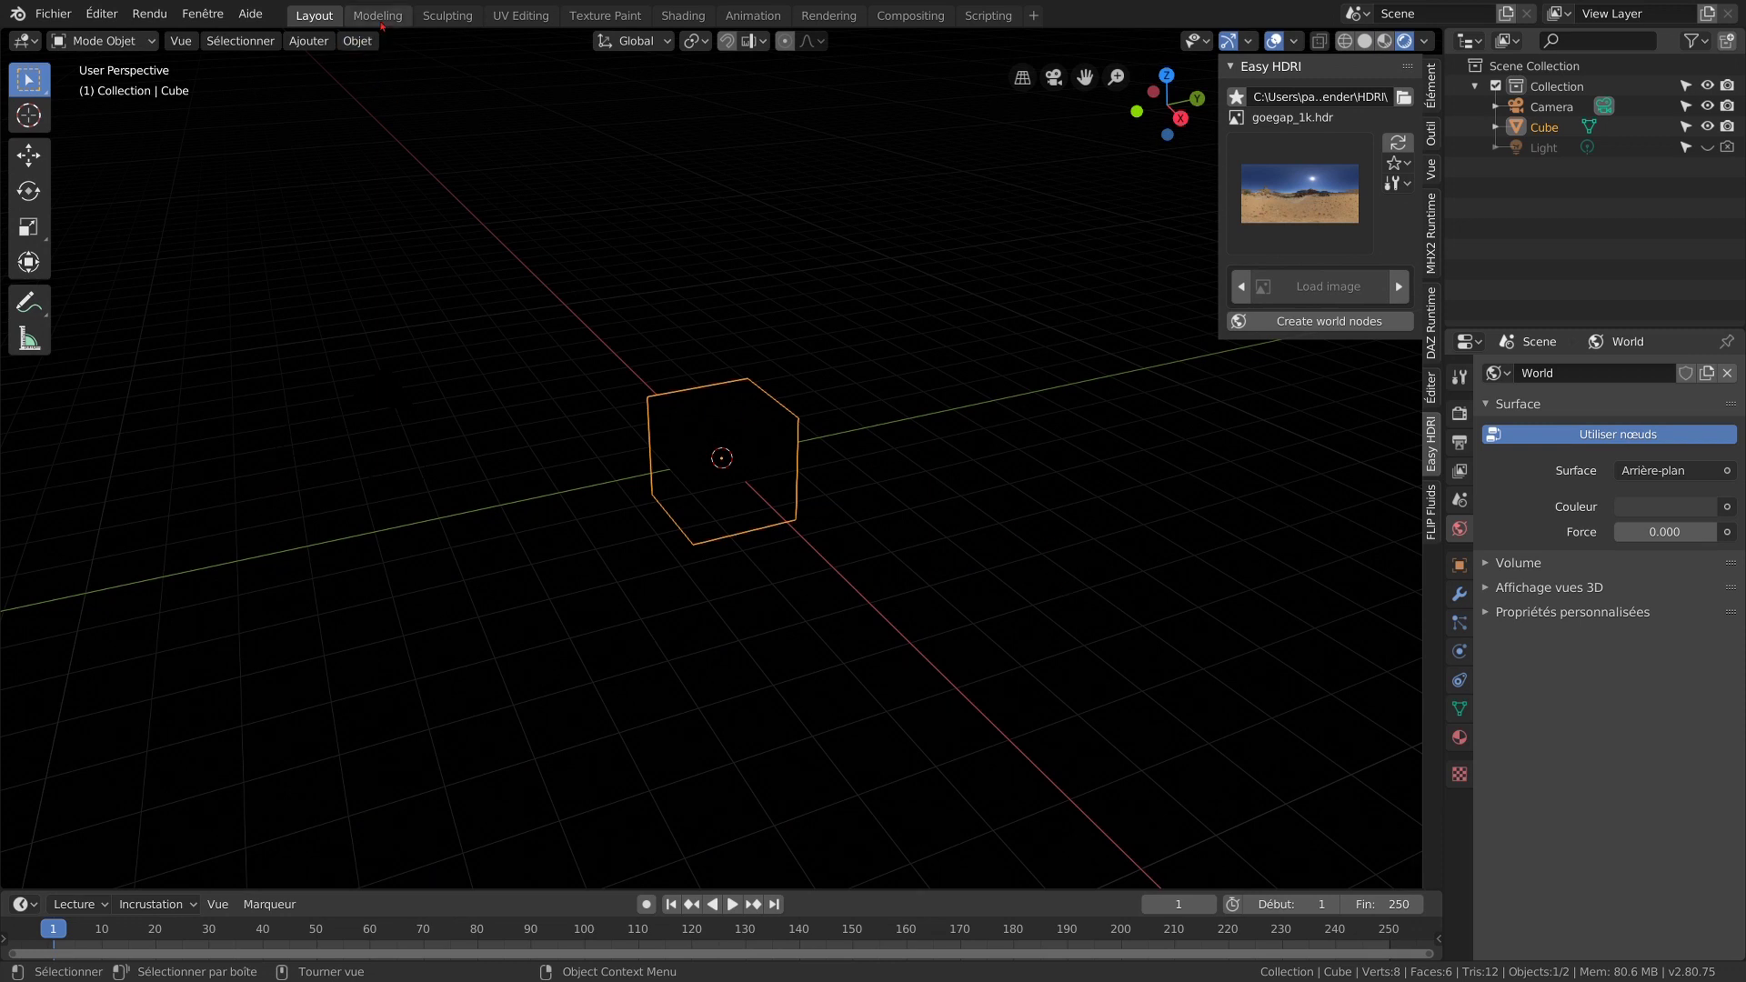
# Step: Open the Shading workspace in Rendered display and set the node editor's shader type to Monde
pyautogui.click(684, 15)
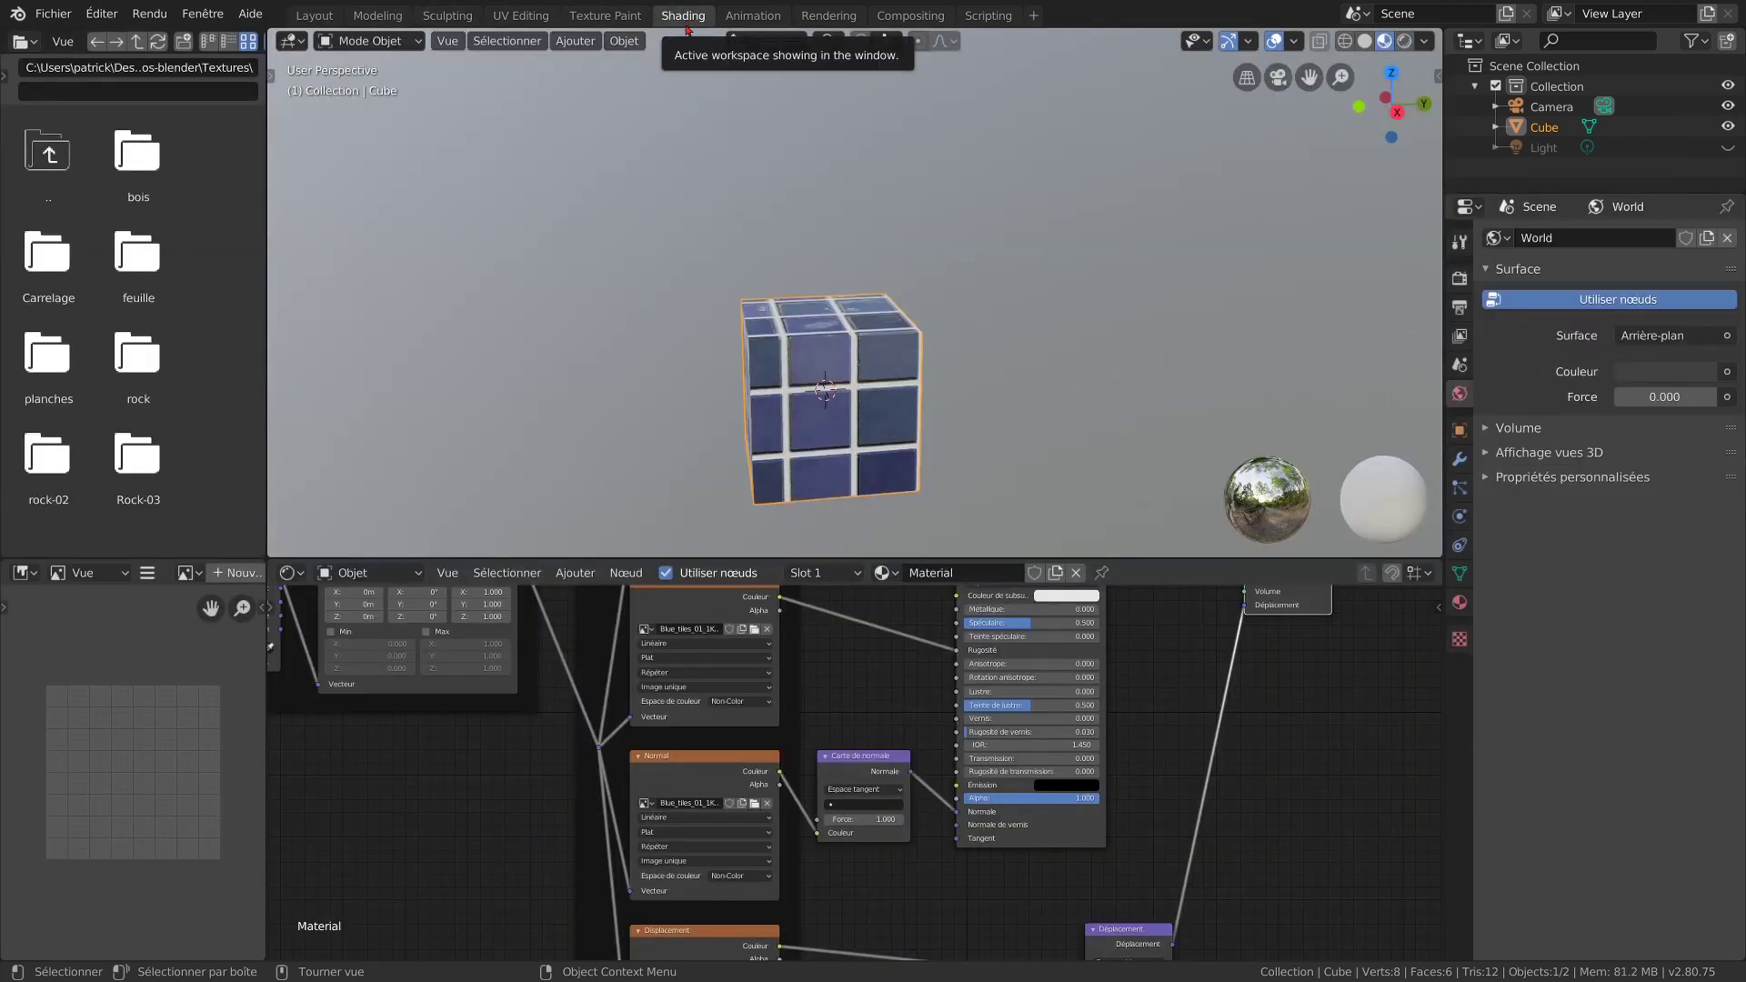
pyautogui.click(1404, 41)
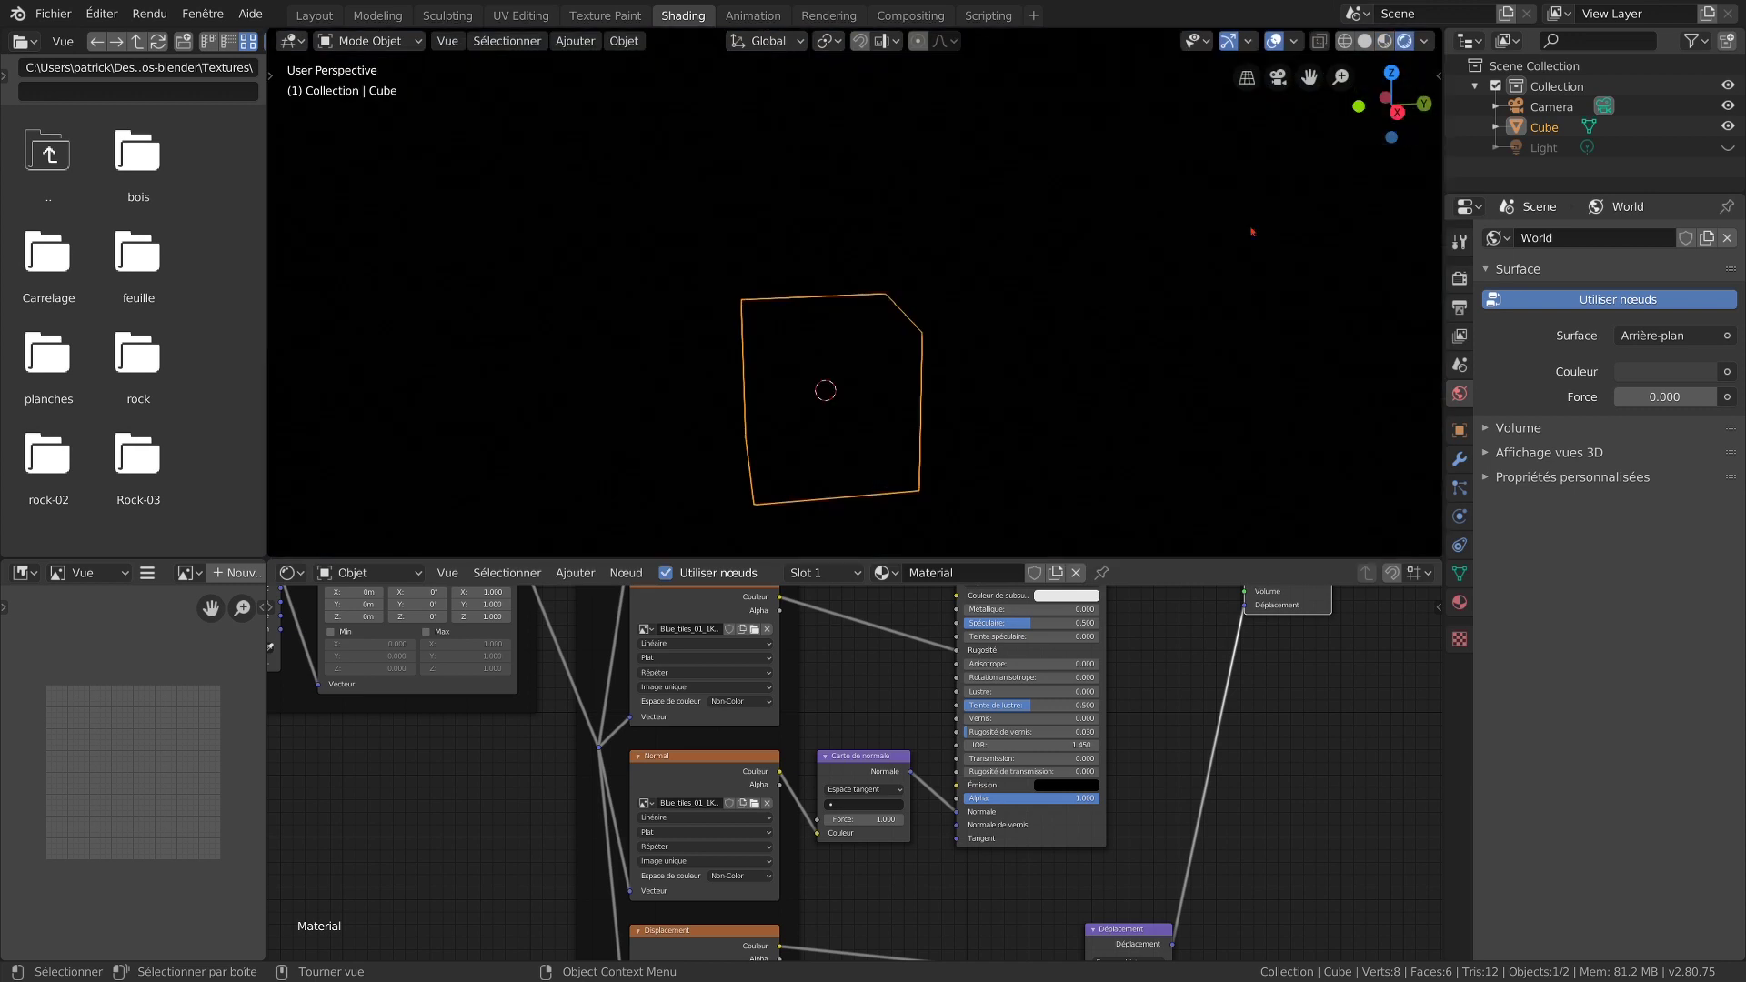
pyautogui.click(417, 574)
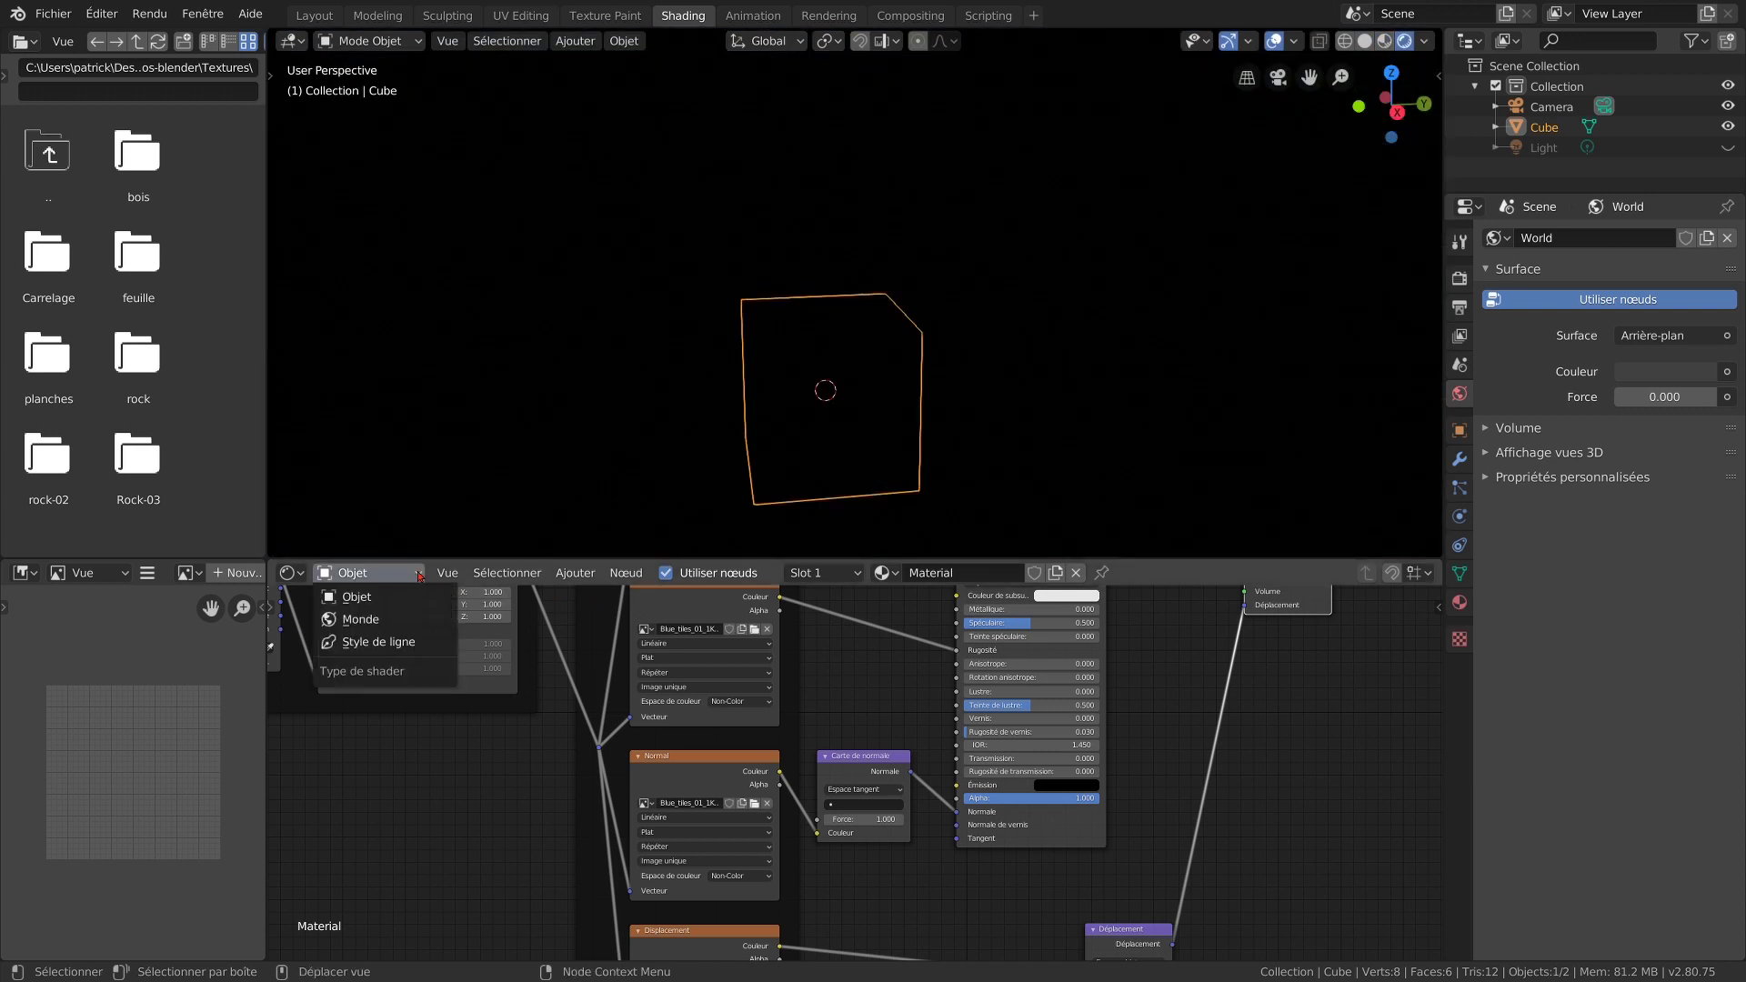
pyautogui.click(386, 620)
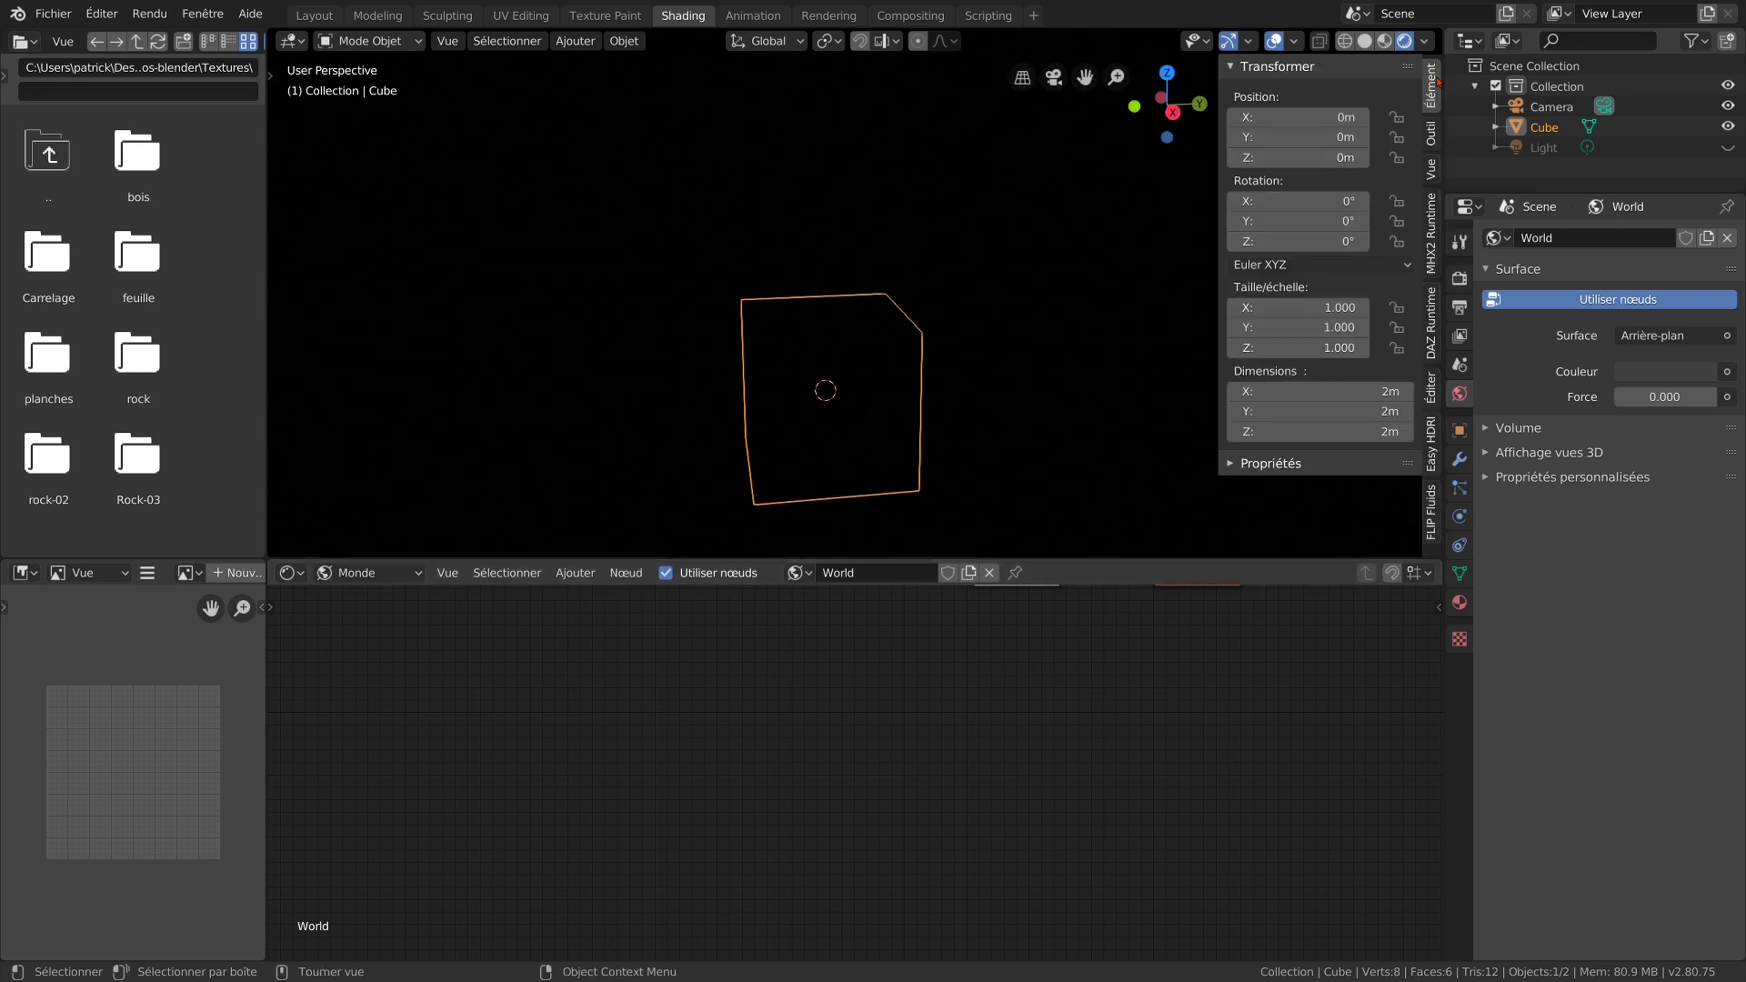
# Step: Create the Easy HDRI world nodes and rotate the environment around Z in the mapping node
pyautogui.click(1431, 420)
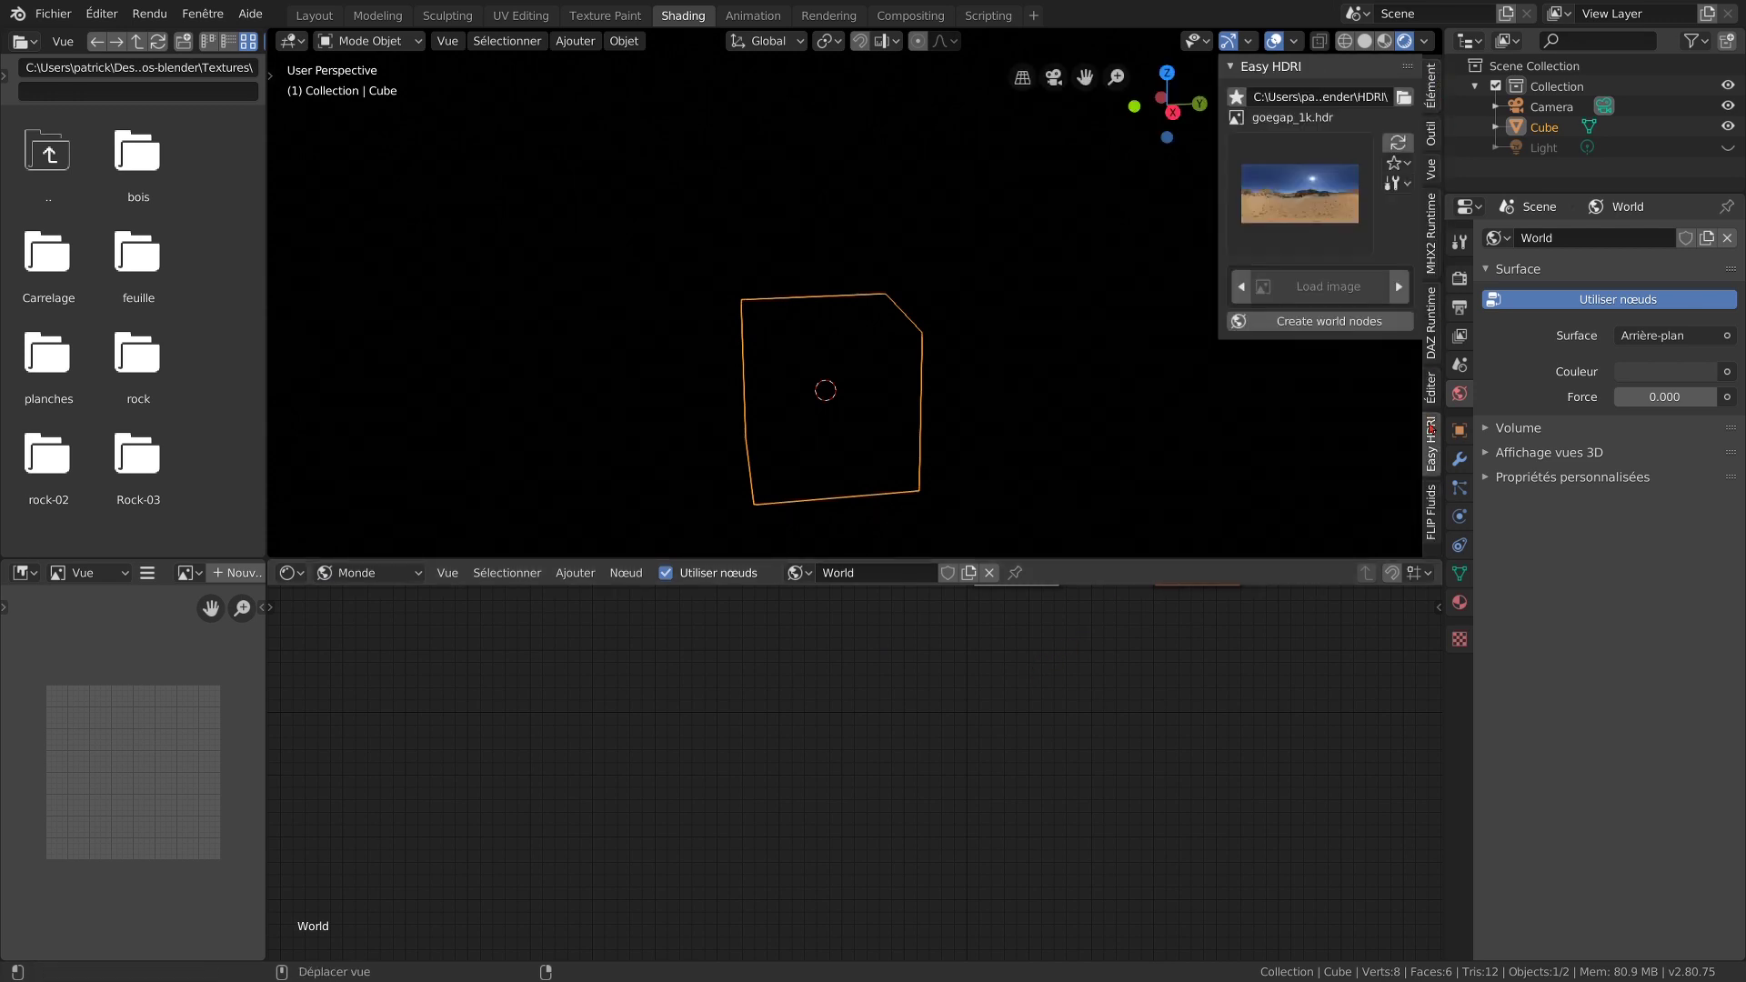
pyautogui.click(1321, 322)
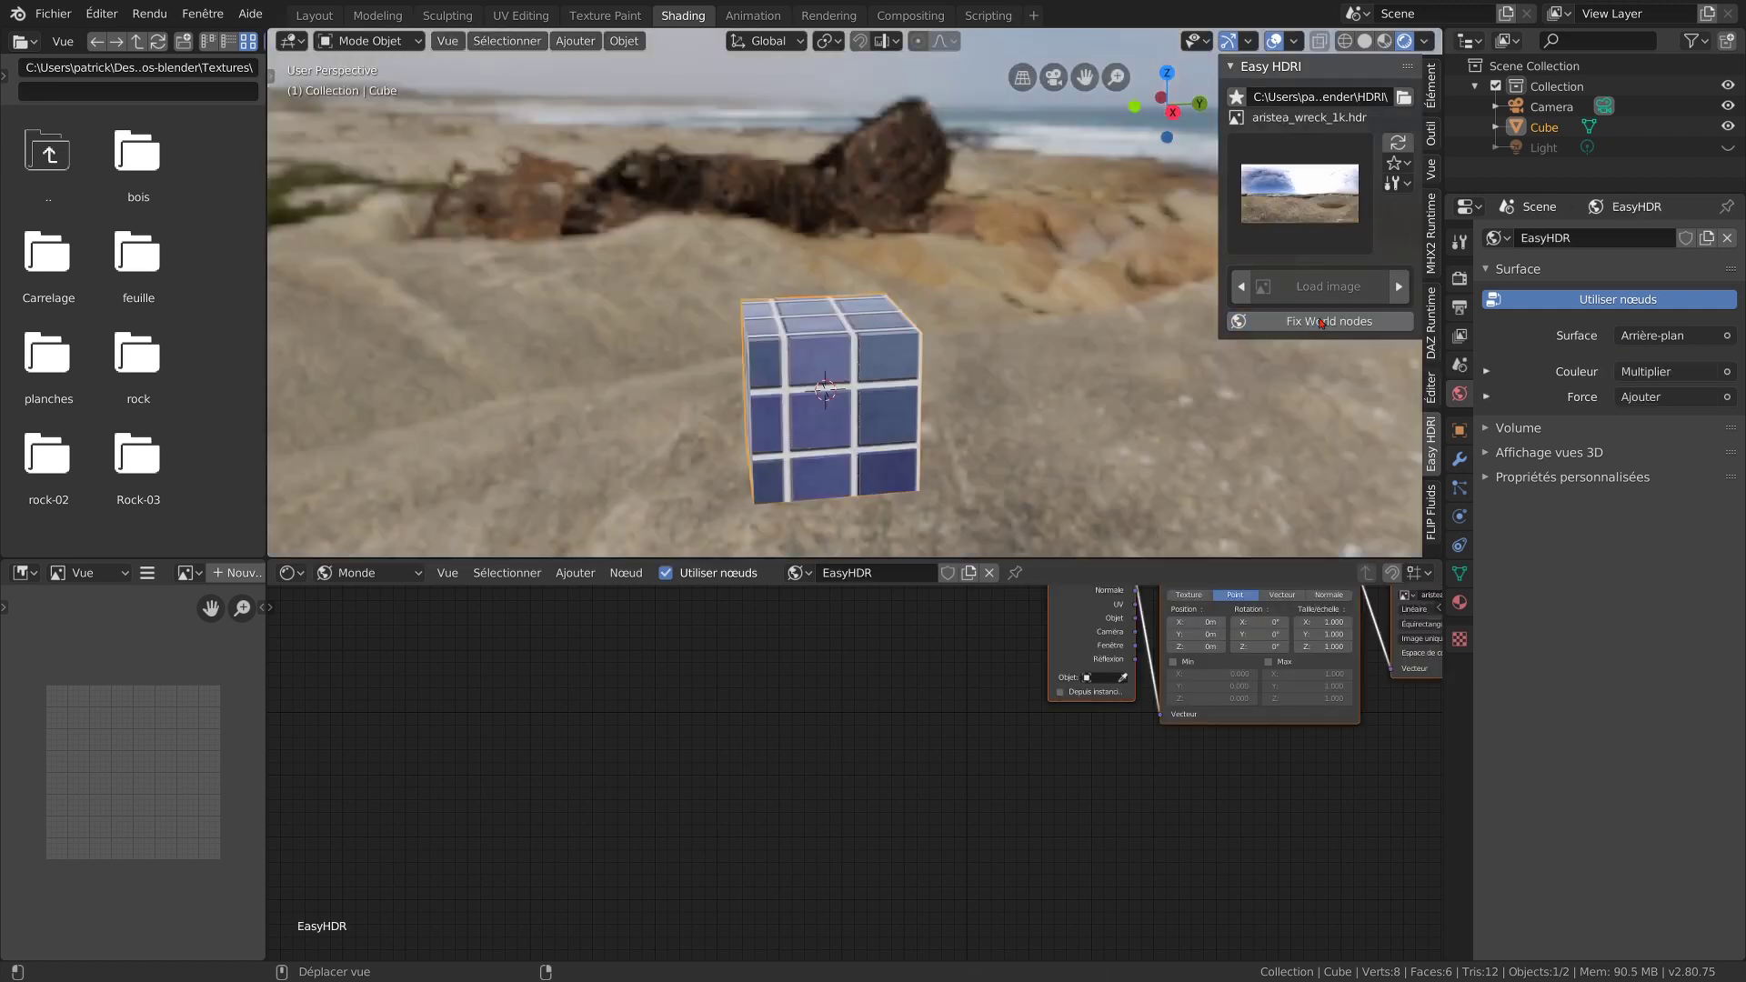
pyautogui.moveTo(967, 685); pyautogui.dragTo(311, 800, button='middle')
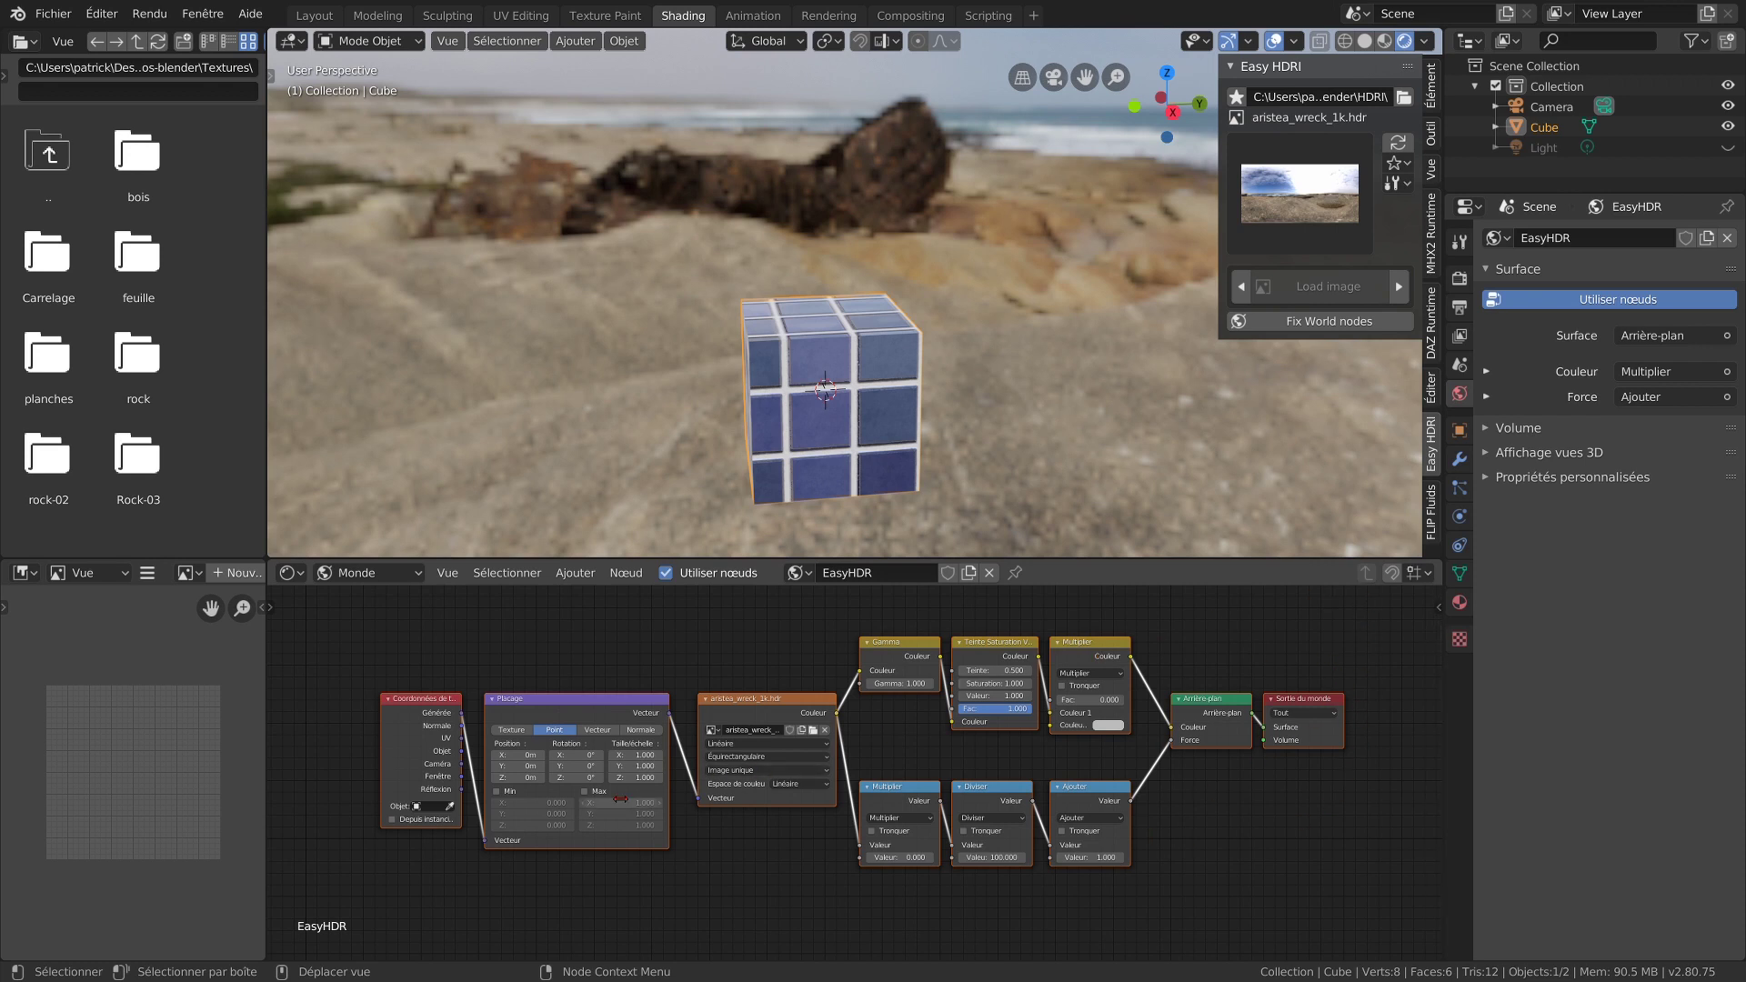
pyautogui.moveTo(570, 777); pyautogui.dragTo(252, 776)
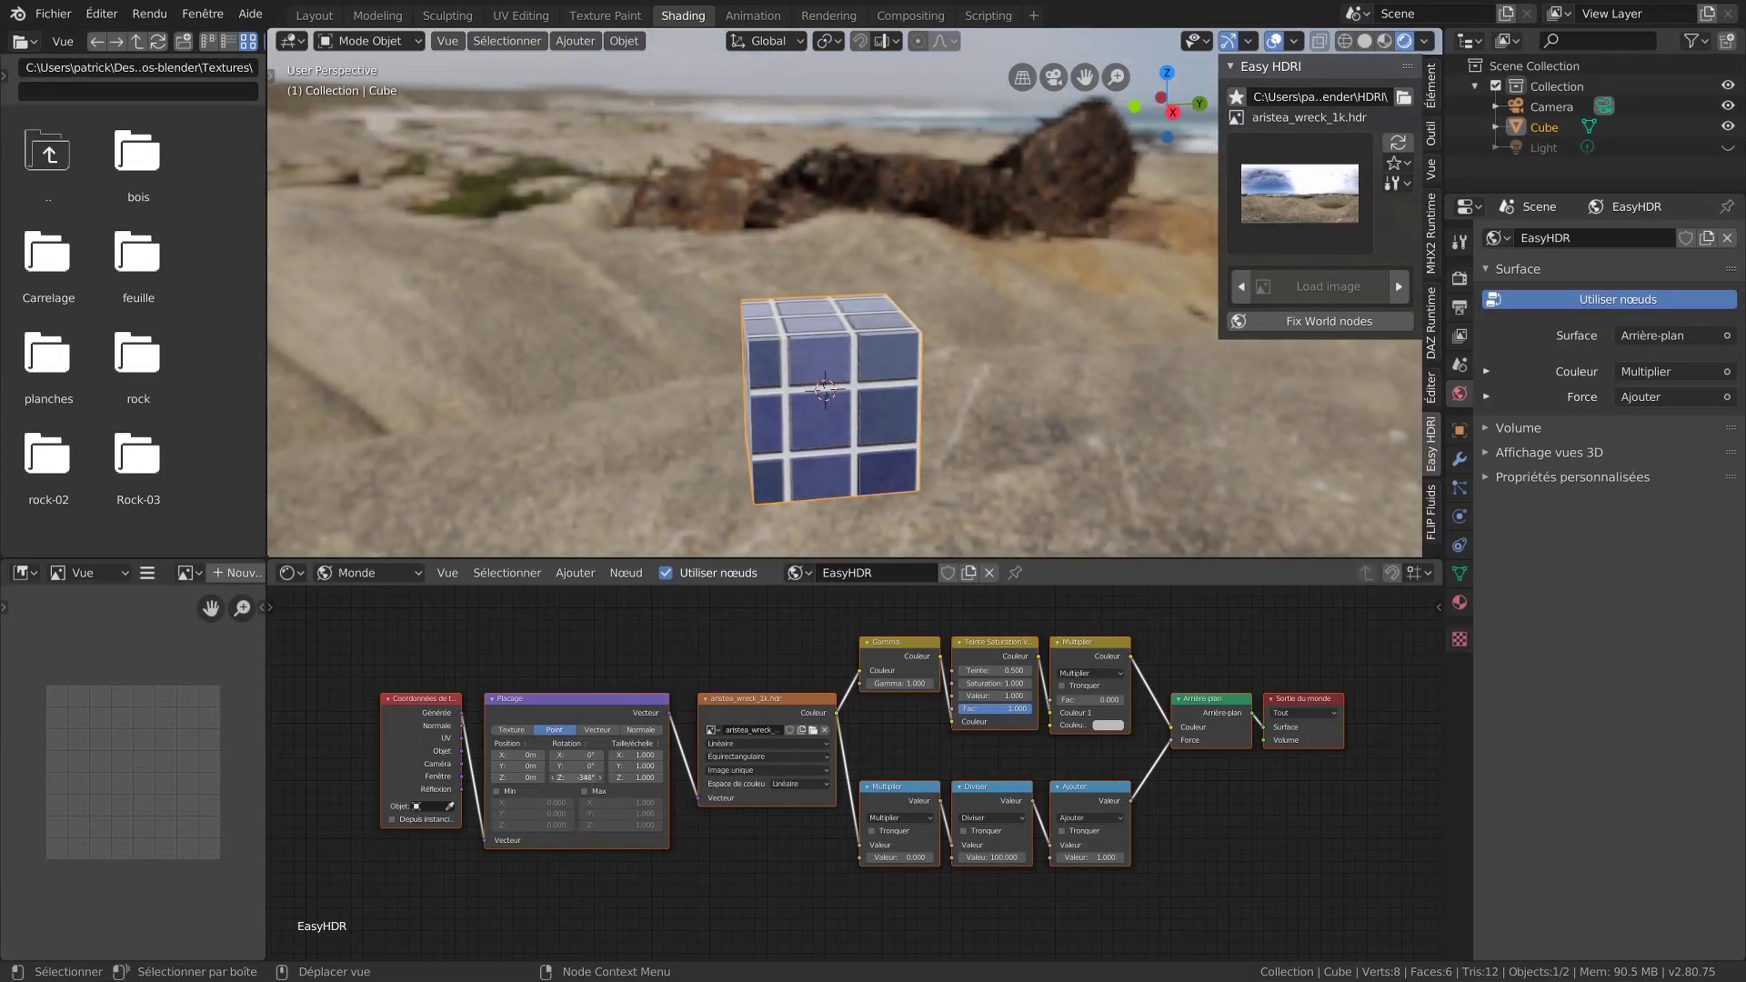
# Step: Return to the Layout workspace and hide the 3D viewport's sidebar
pyautogui.click(313, 15)
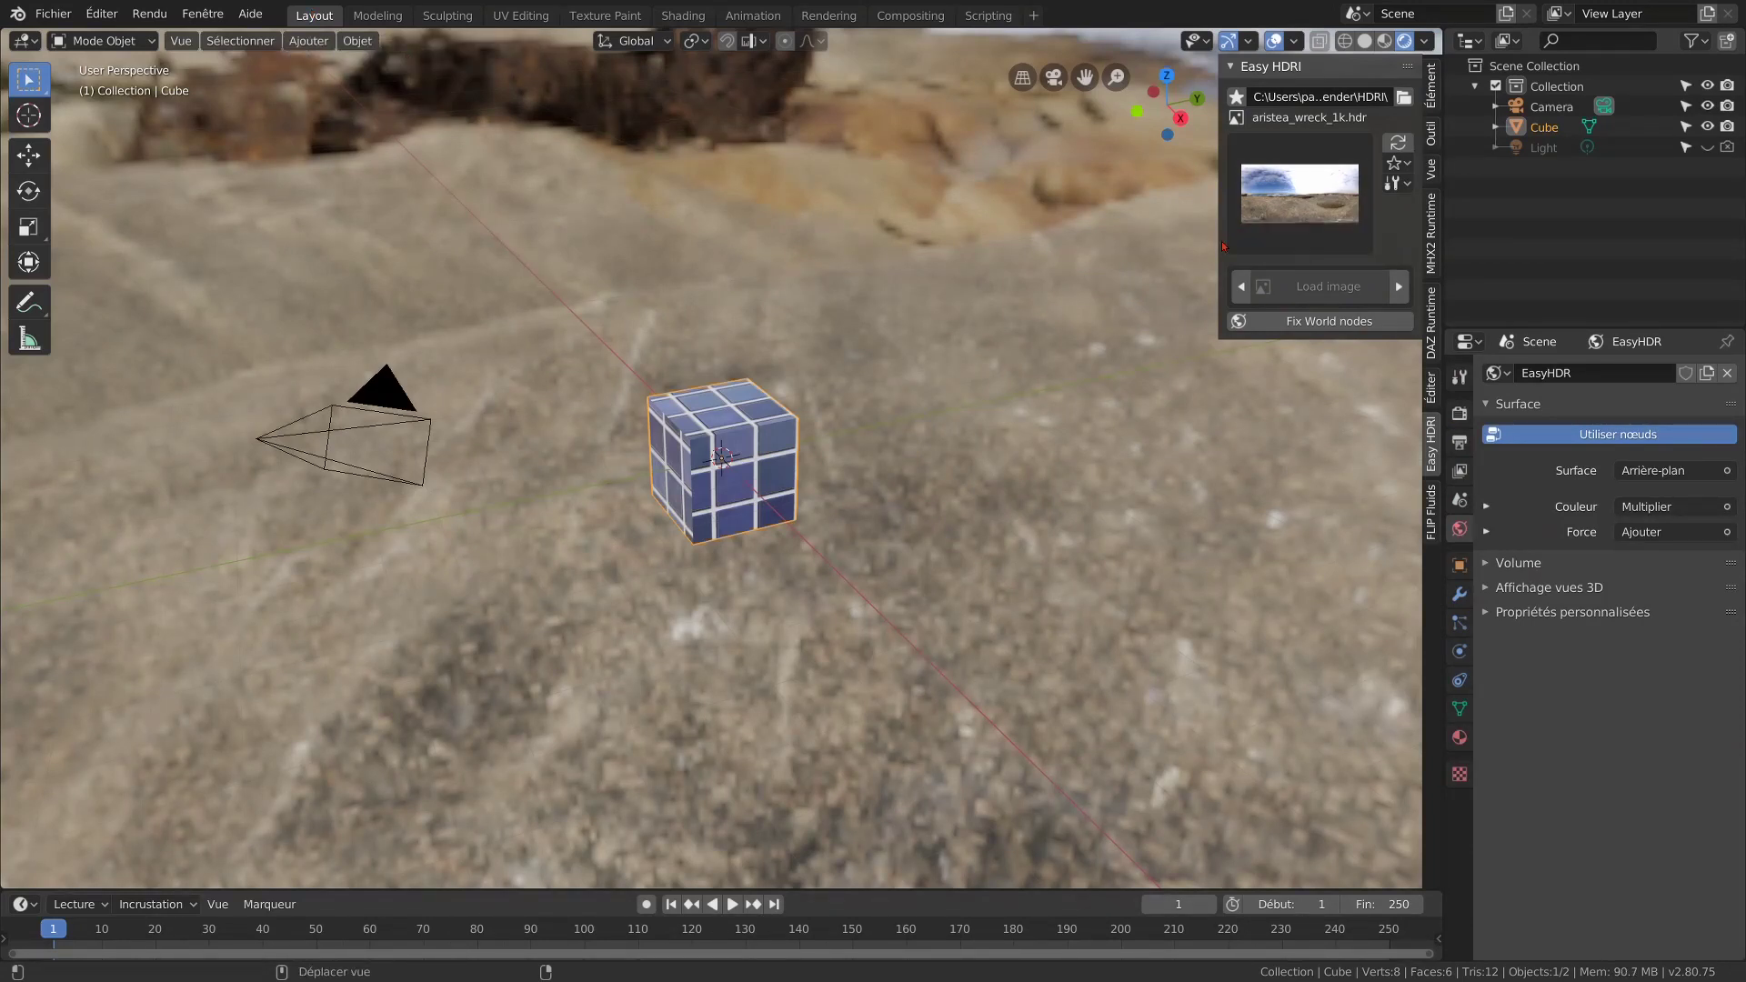
pyautogui.moveTo(1220, 242); pyautogui.dragTo(1430, 211)
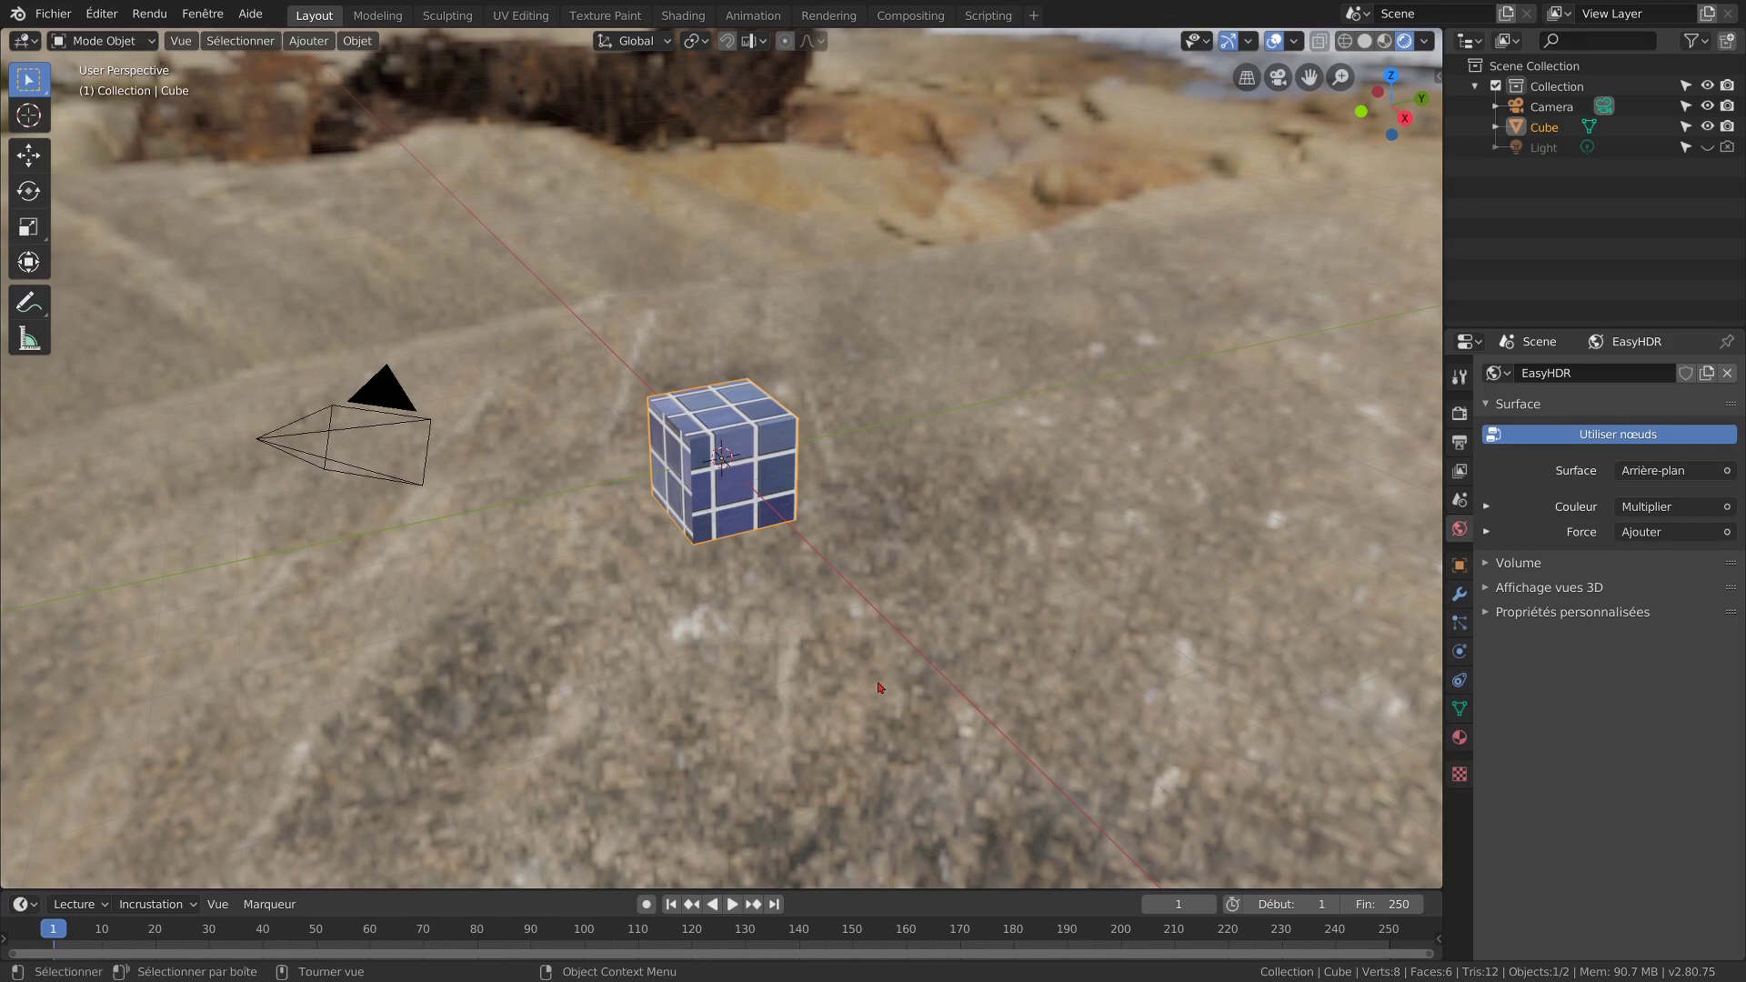
pyautogui.scroll(5, 841, 642)
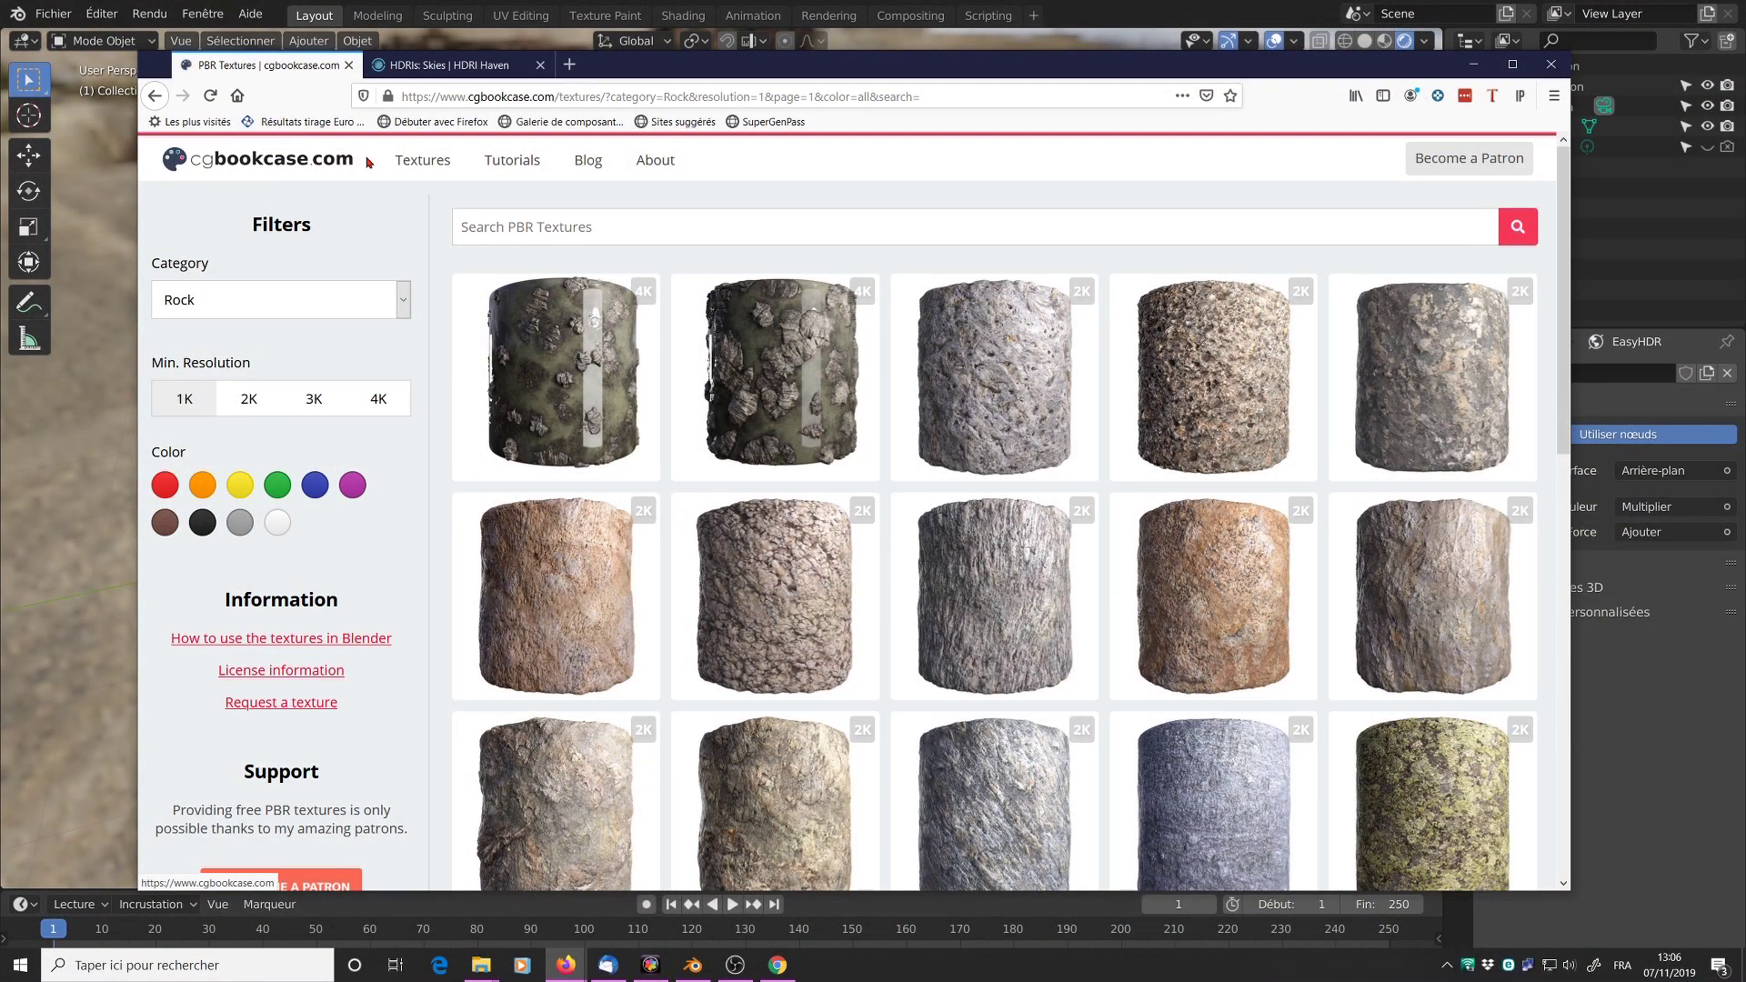
# Step: In Firefox, browse the Rock textures on cgbookcase.com, view the Rock 12 download options, and return to the list
pyautogui.scroll(-5, 955, 265)
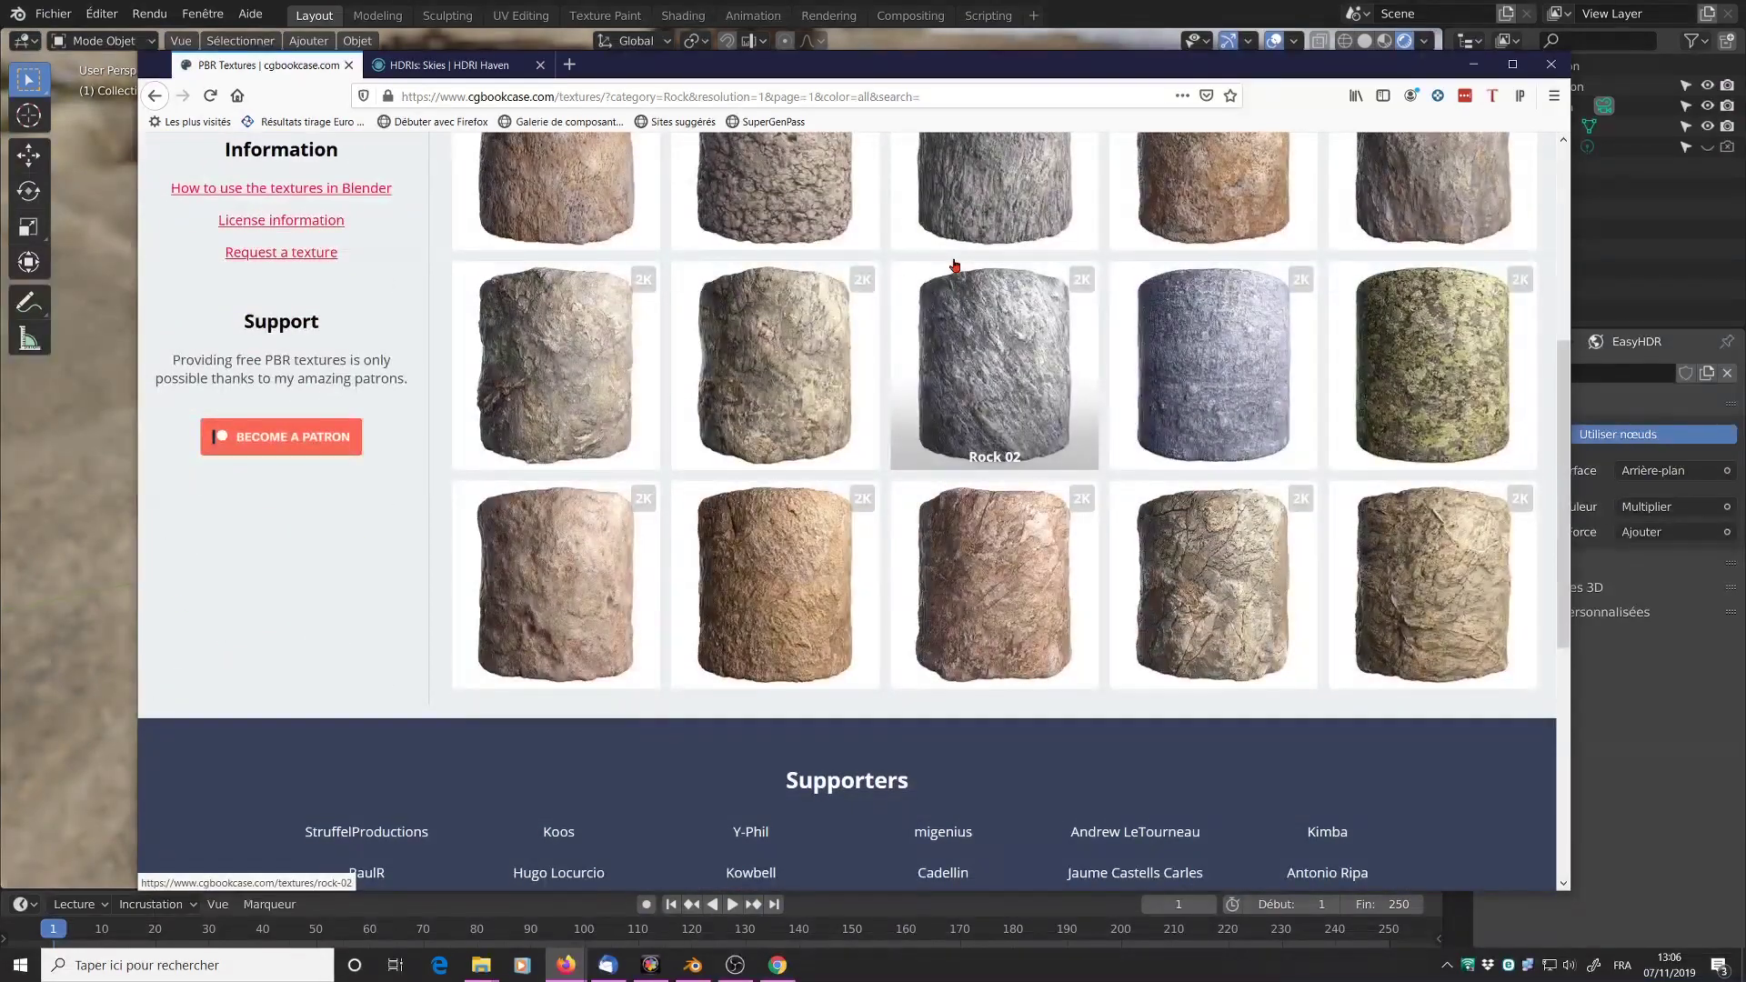
pyautogui.scroll(5, 955, 265)
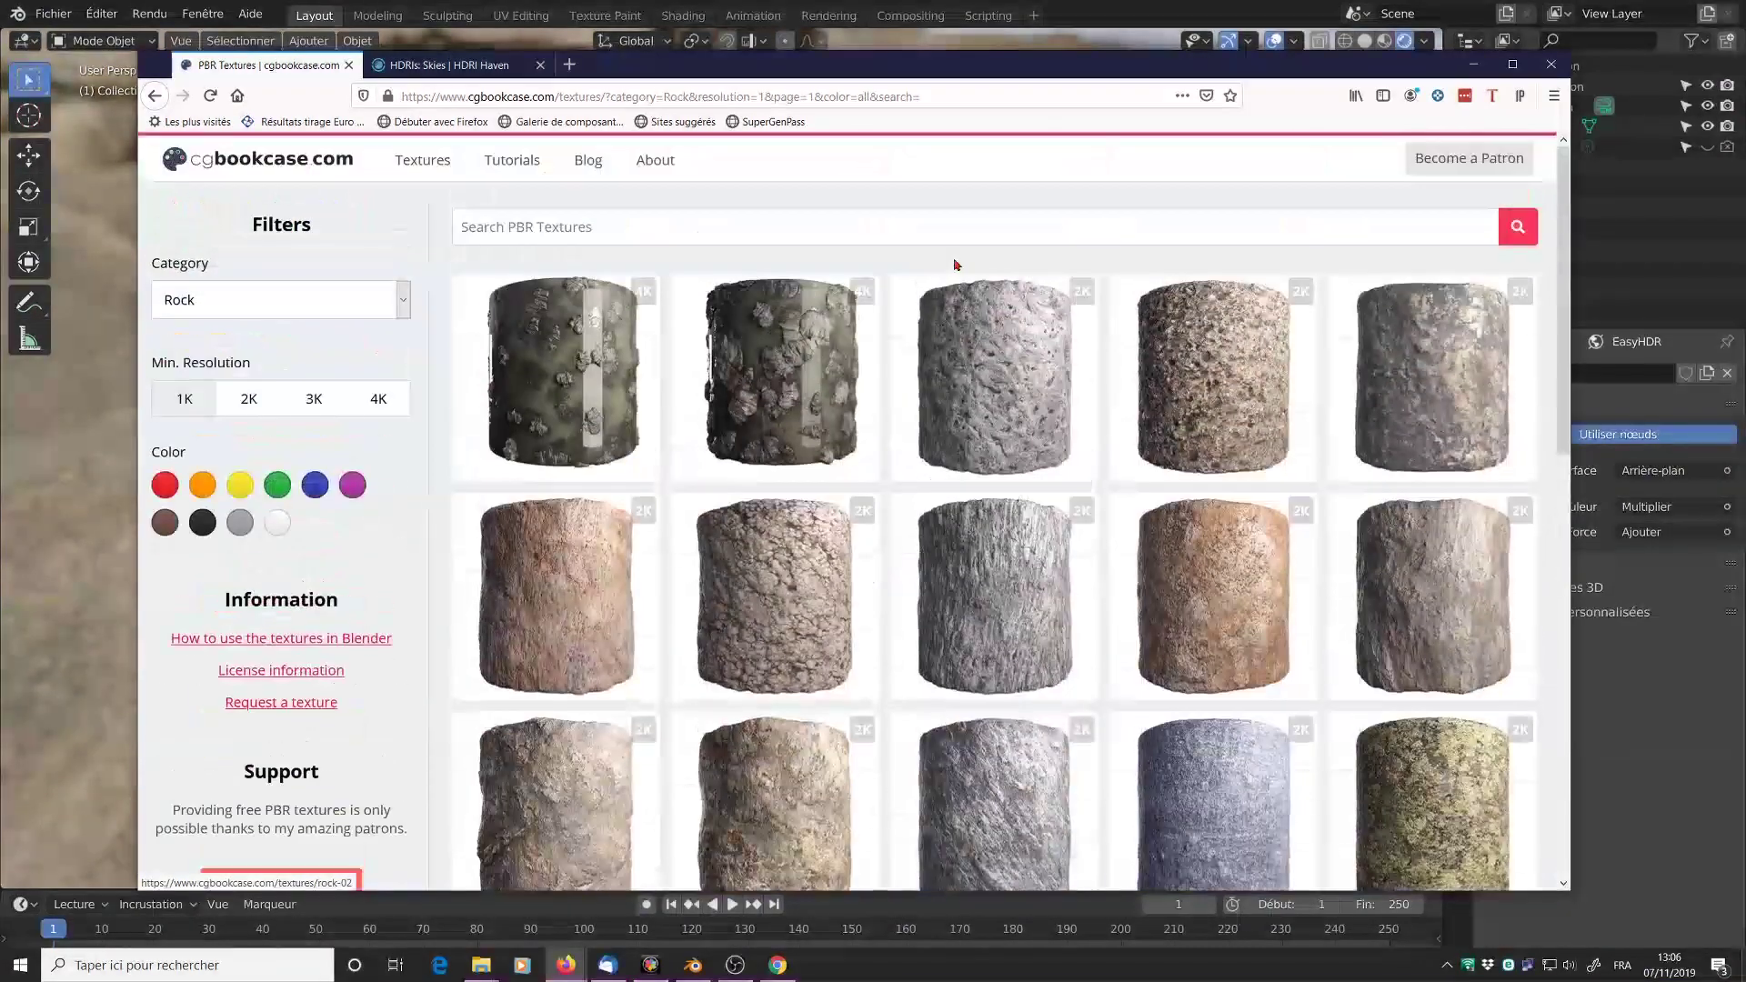
pyautogui.click(971, 407)
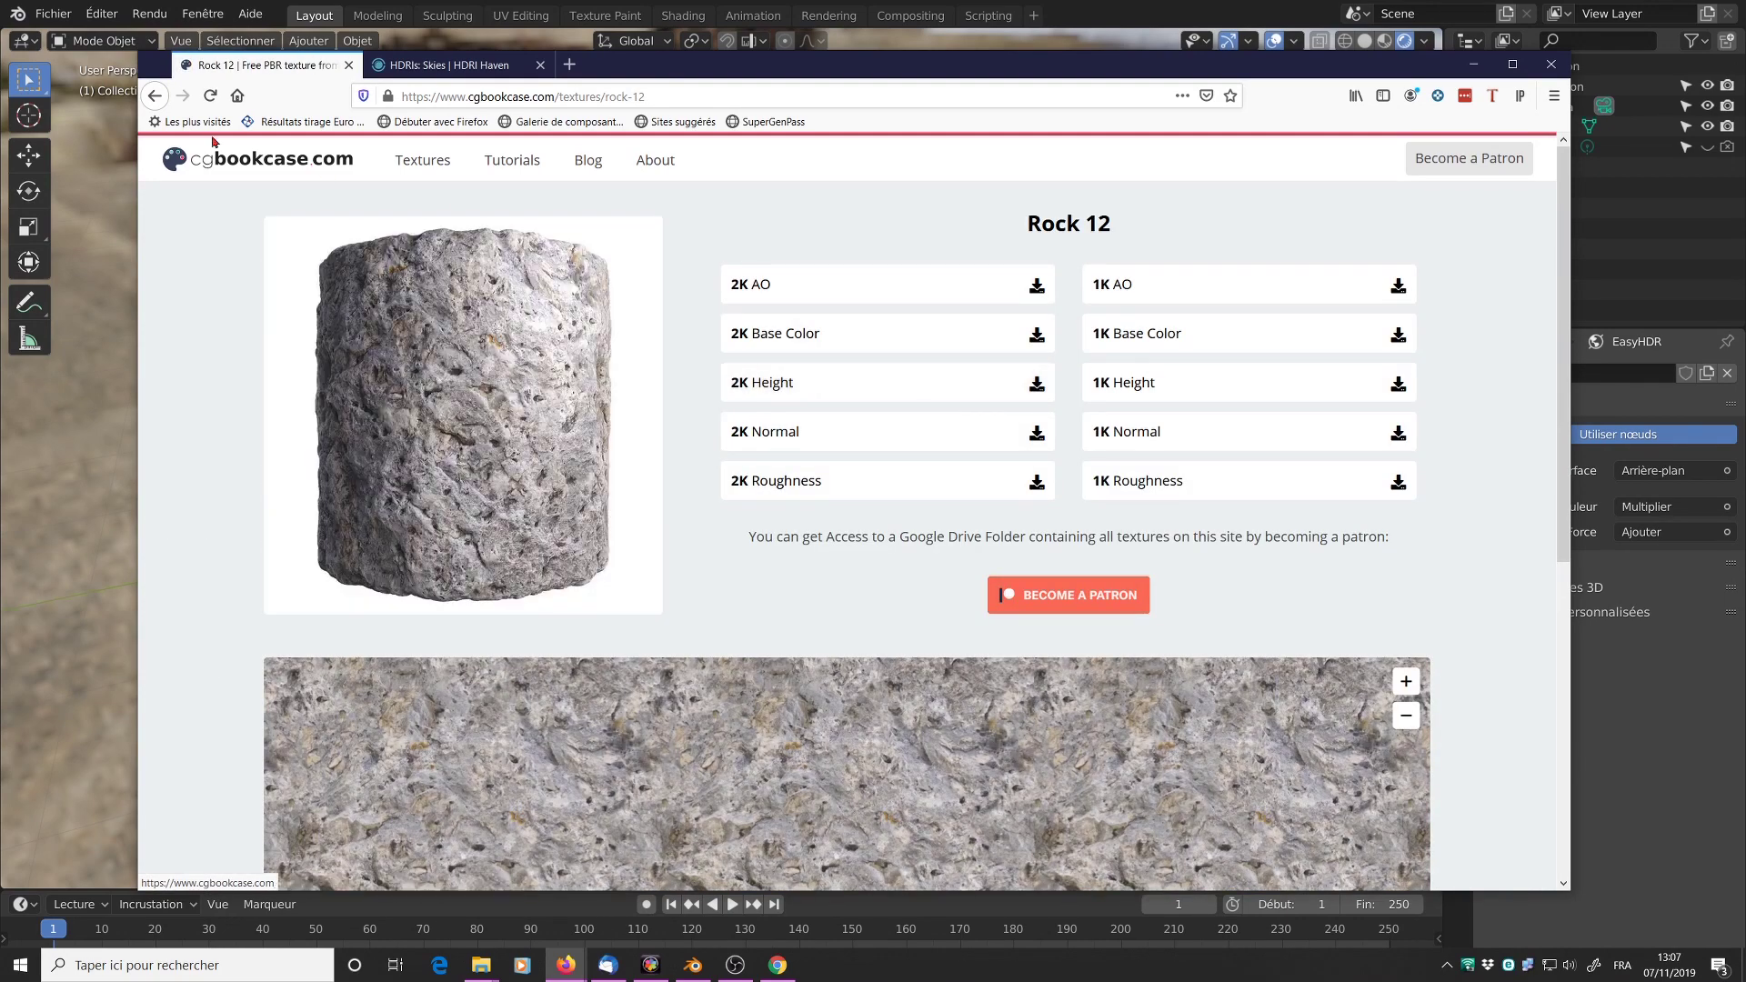
pyautogui.click(156, 96)
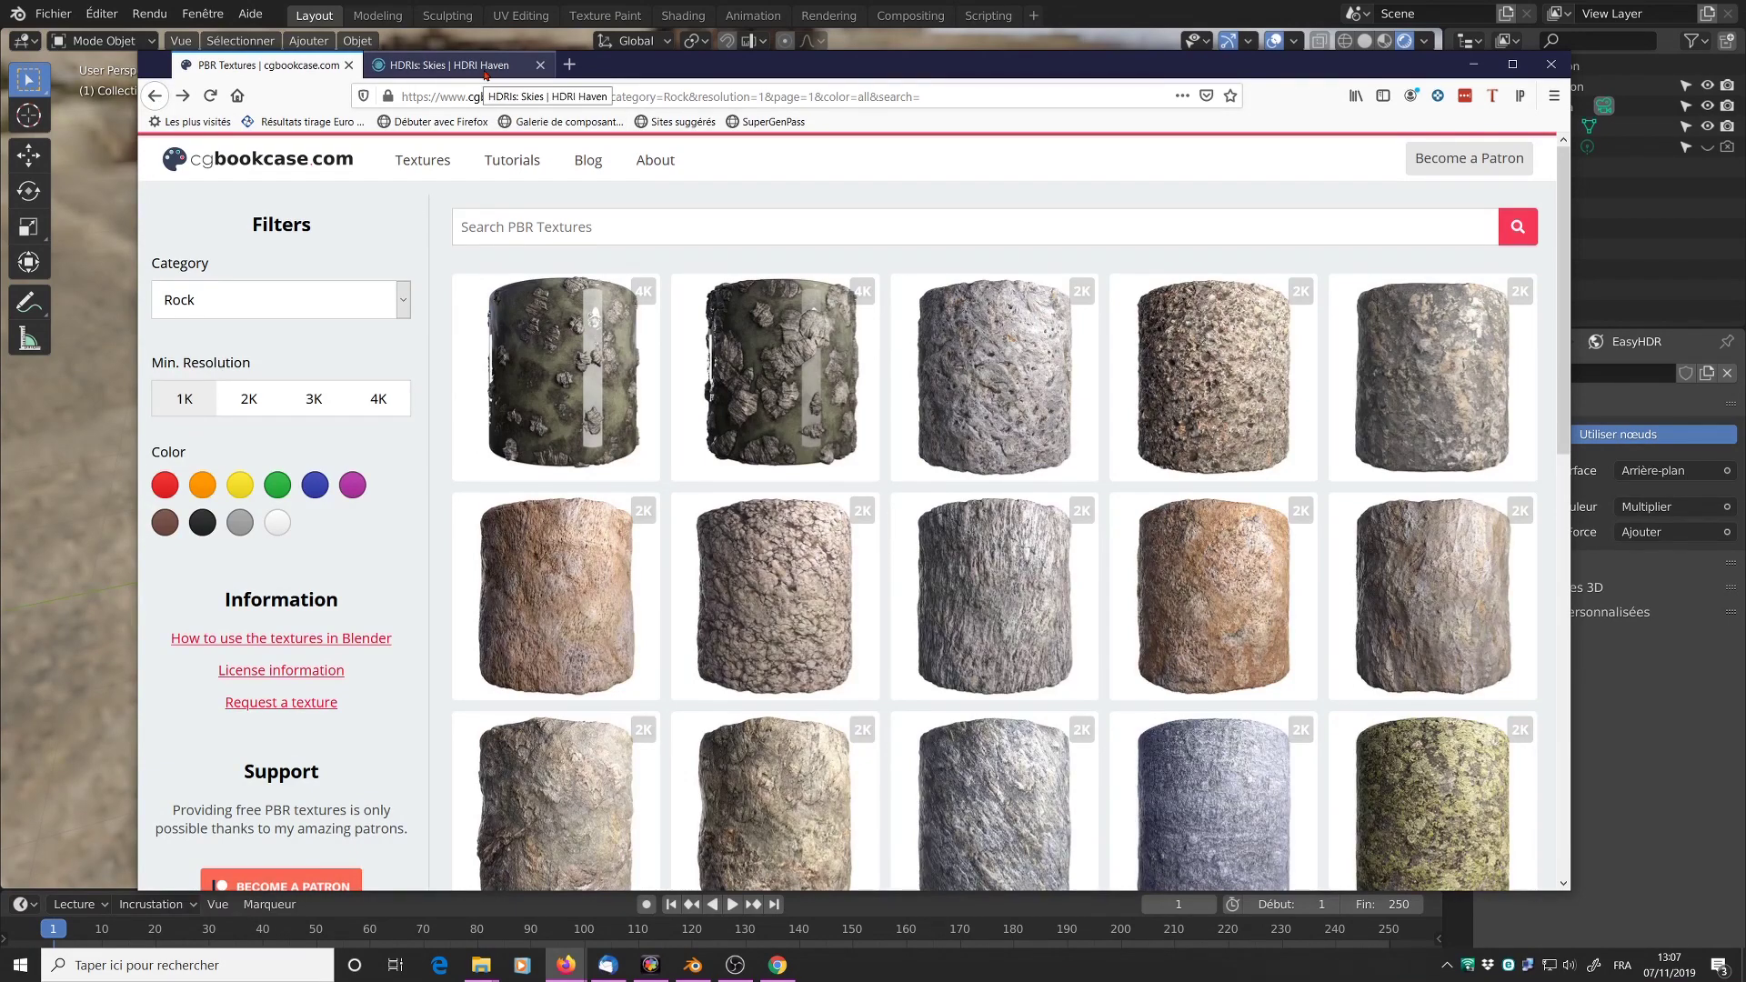
# Step: Browse the Skies category on HDRI Haven, examine the Kiara 6 Afternoon download options, and return to the list
pyautogui.click(486, 76)
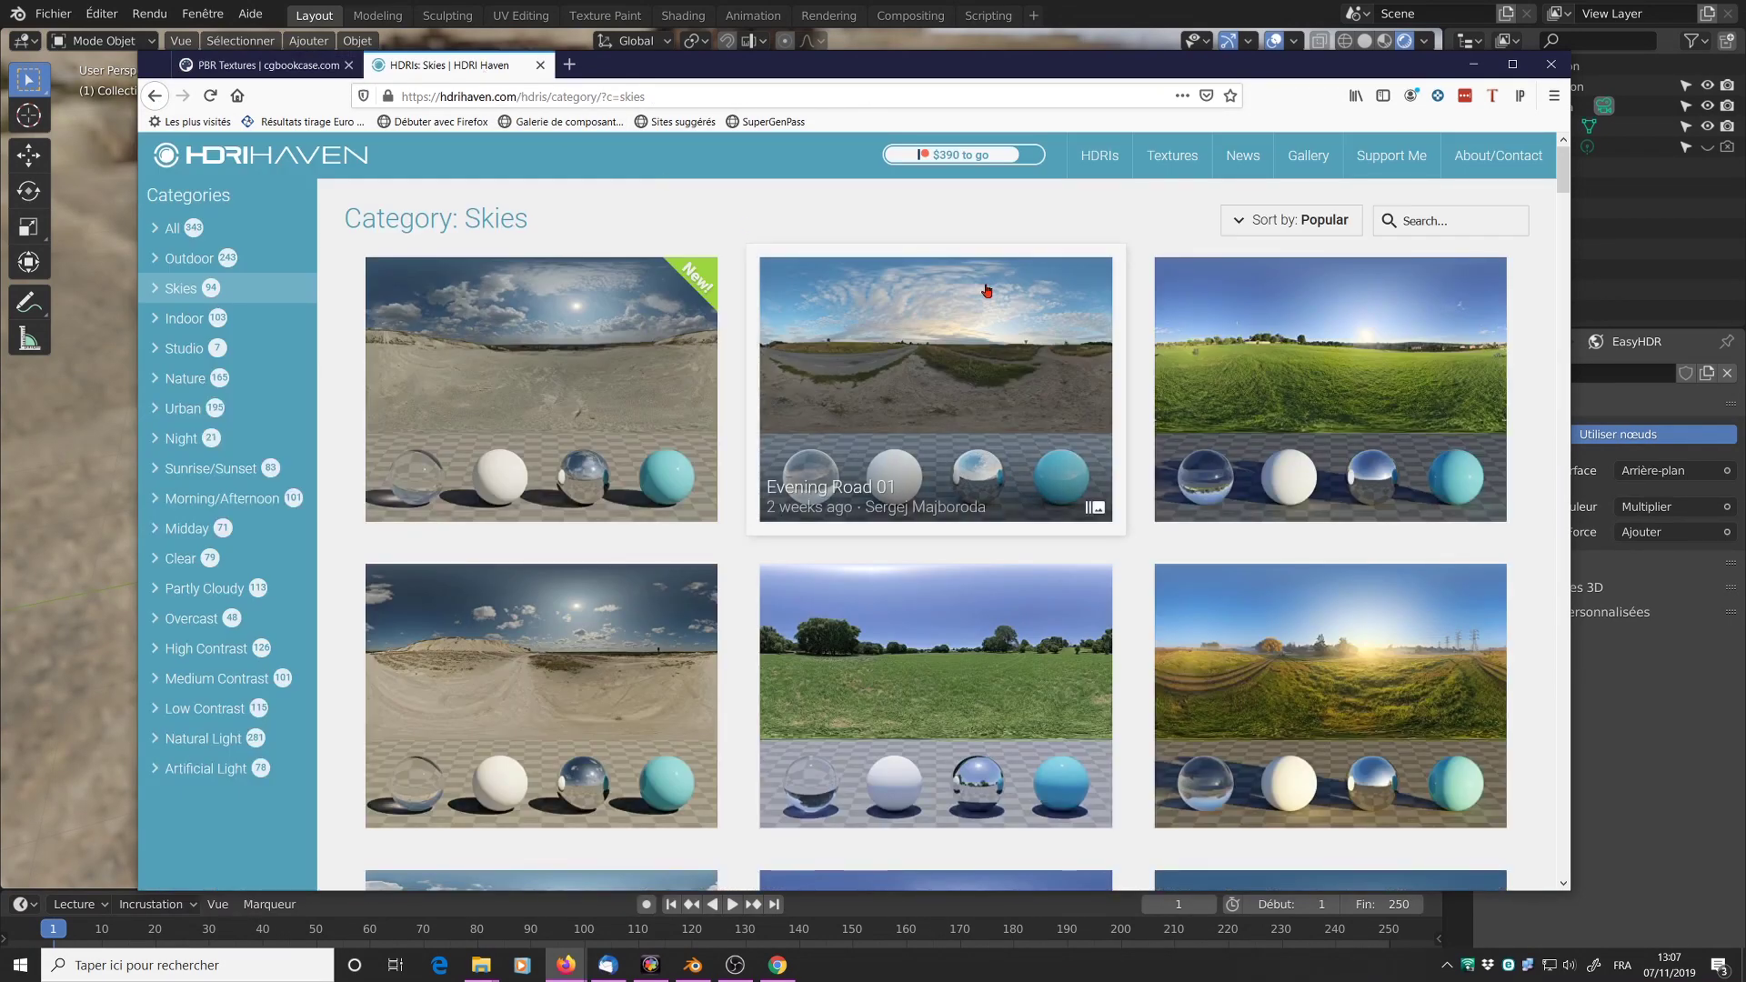
pyautogui.scroll(-3, 987, 292)
pyautogui.scroll(-20, 988, 292)
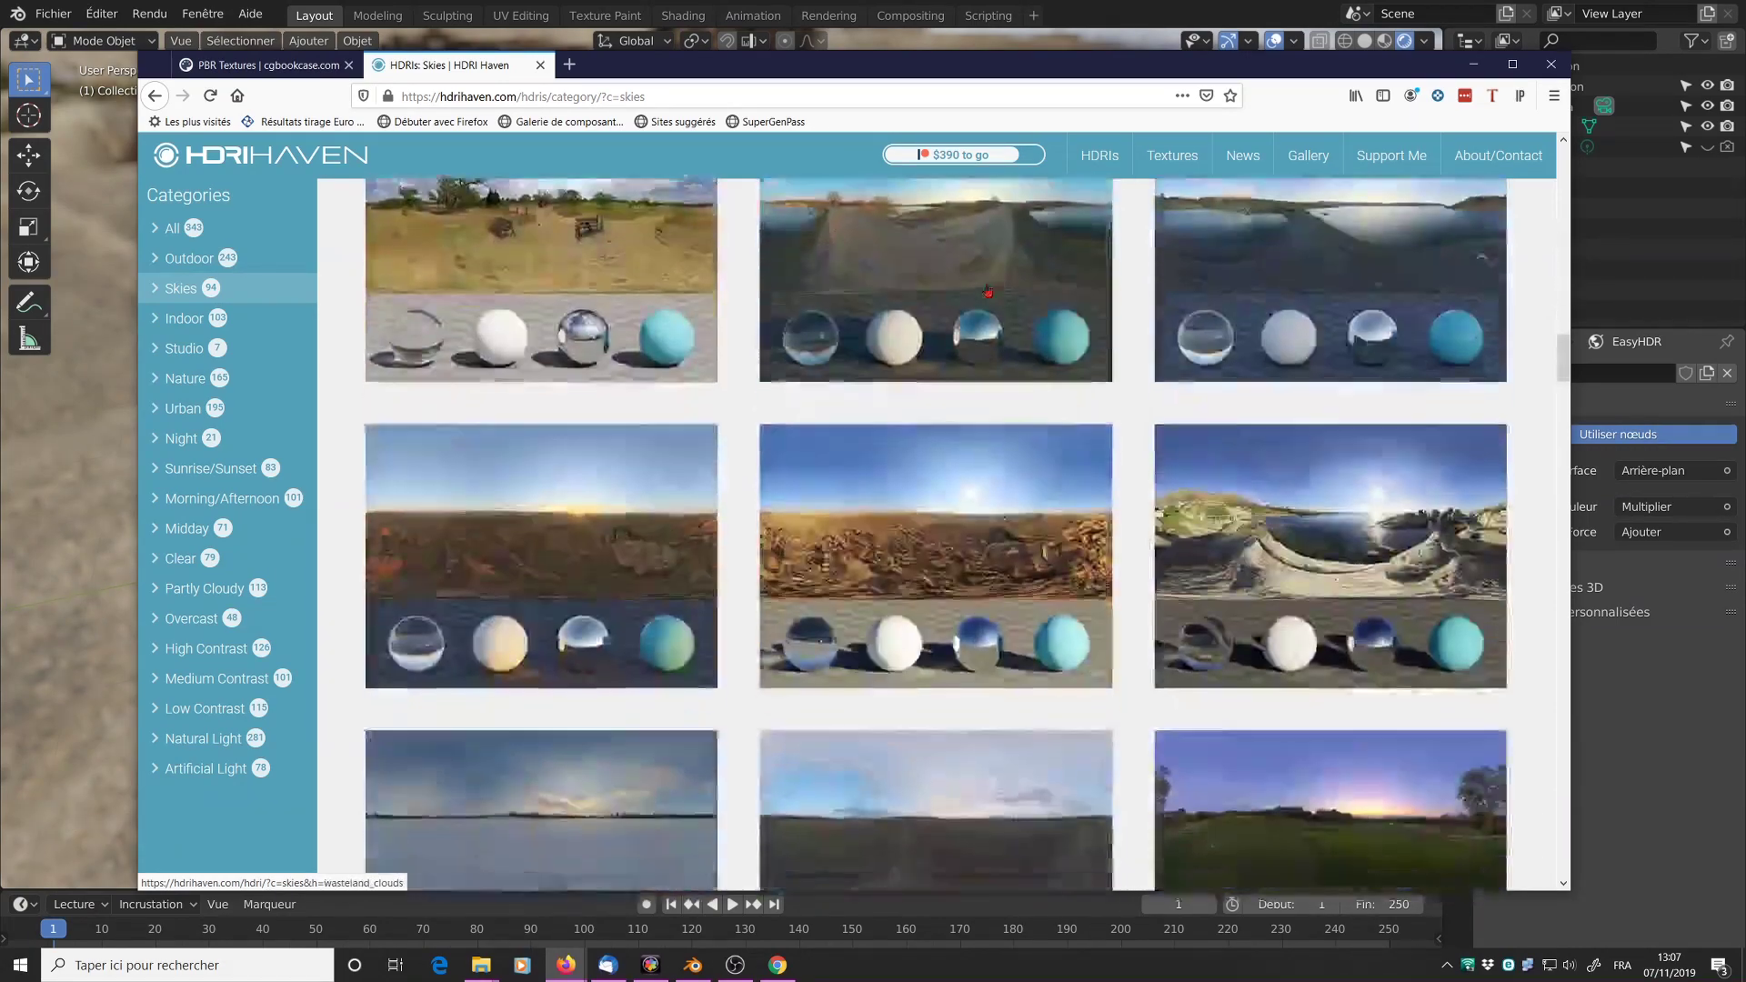
pyautogui.scroll(-6, 988, 291)
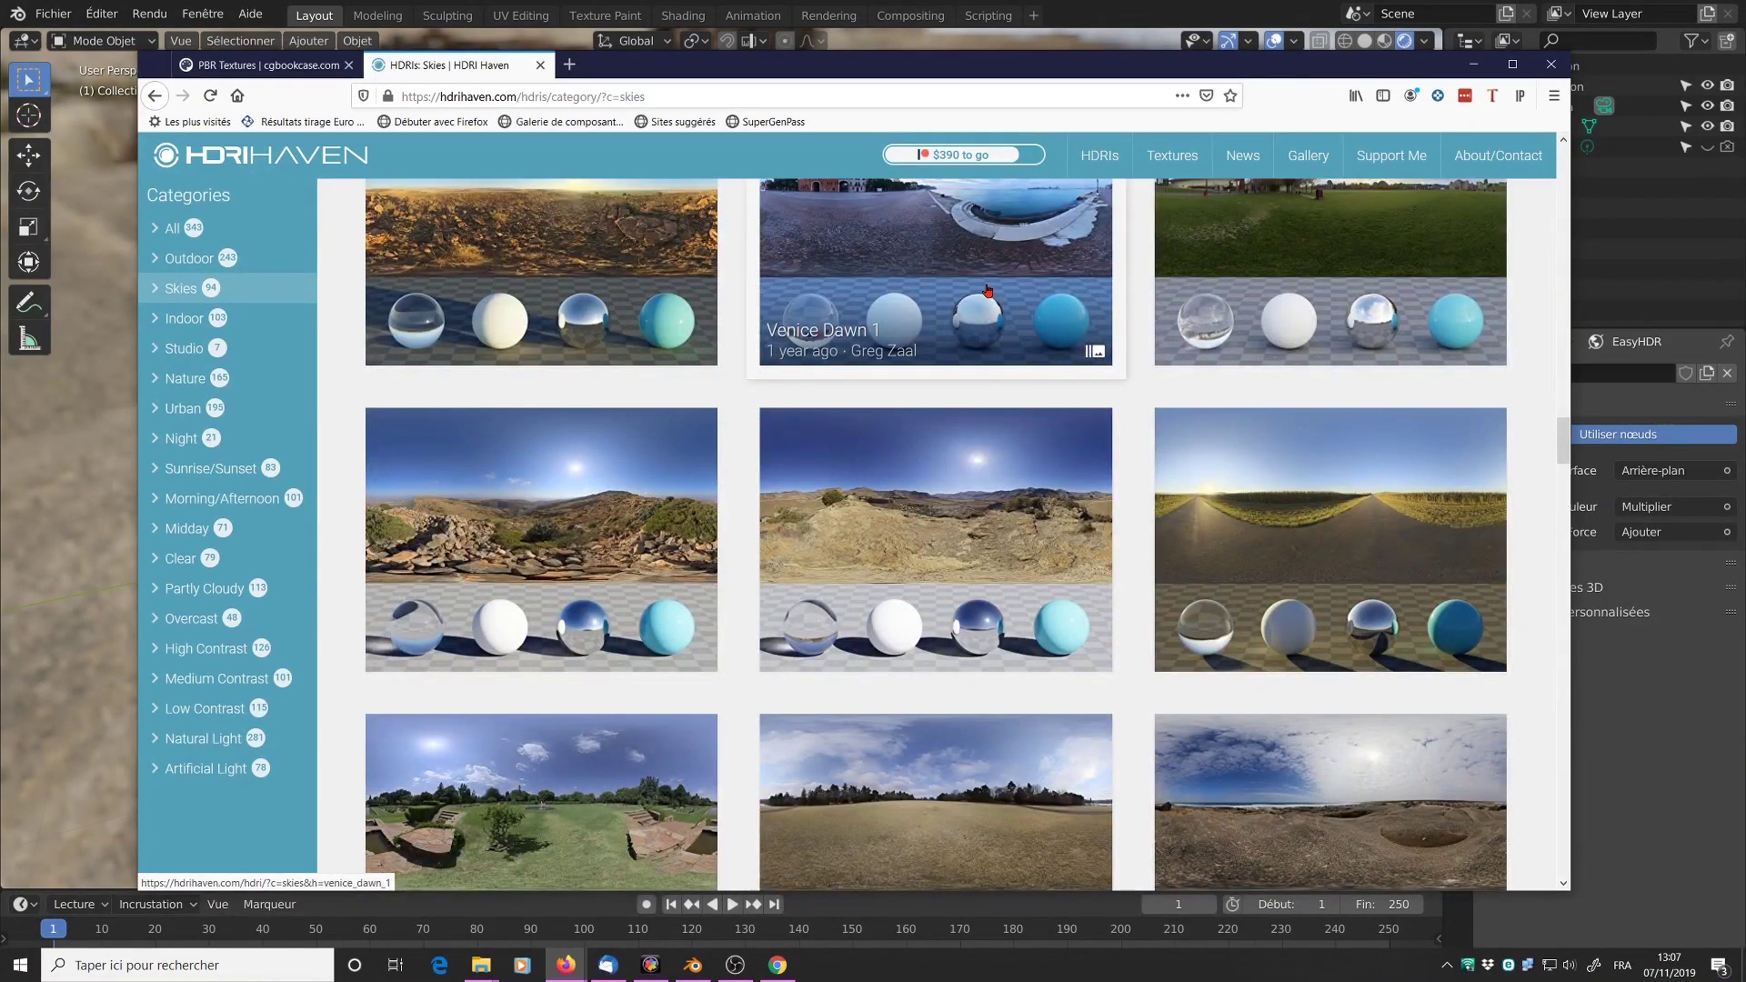
pyautogui.click(946, 517)
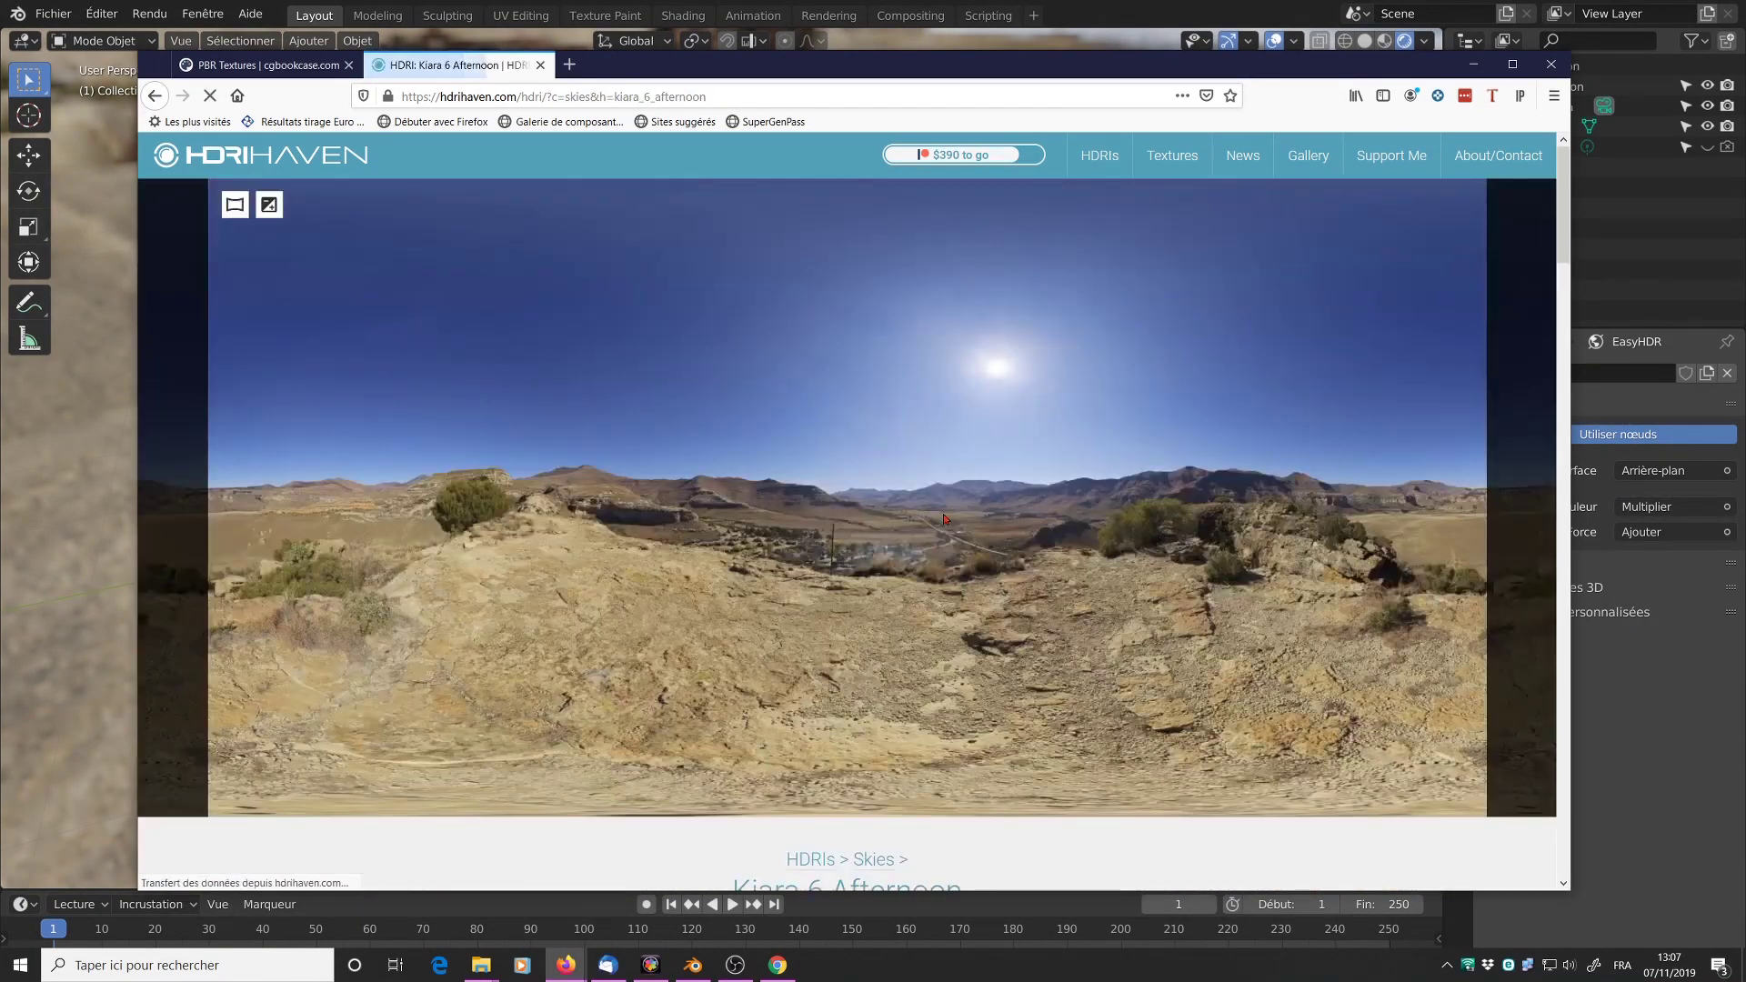
pyautogui.scroll(-10, 946, 516)
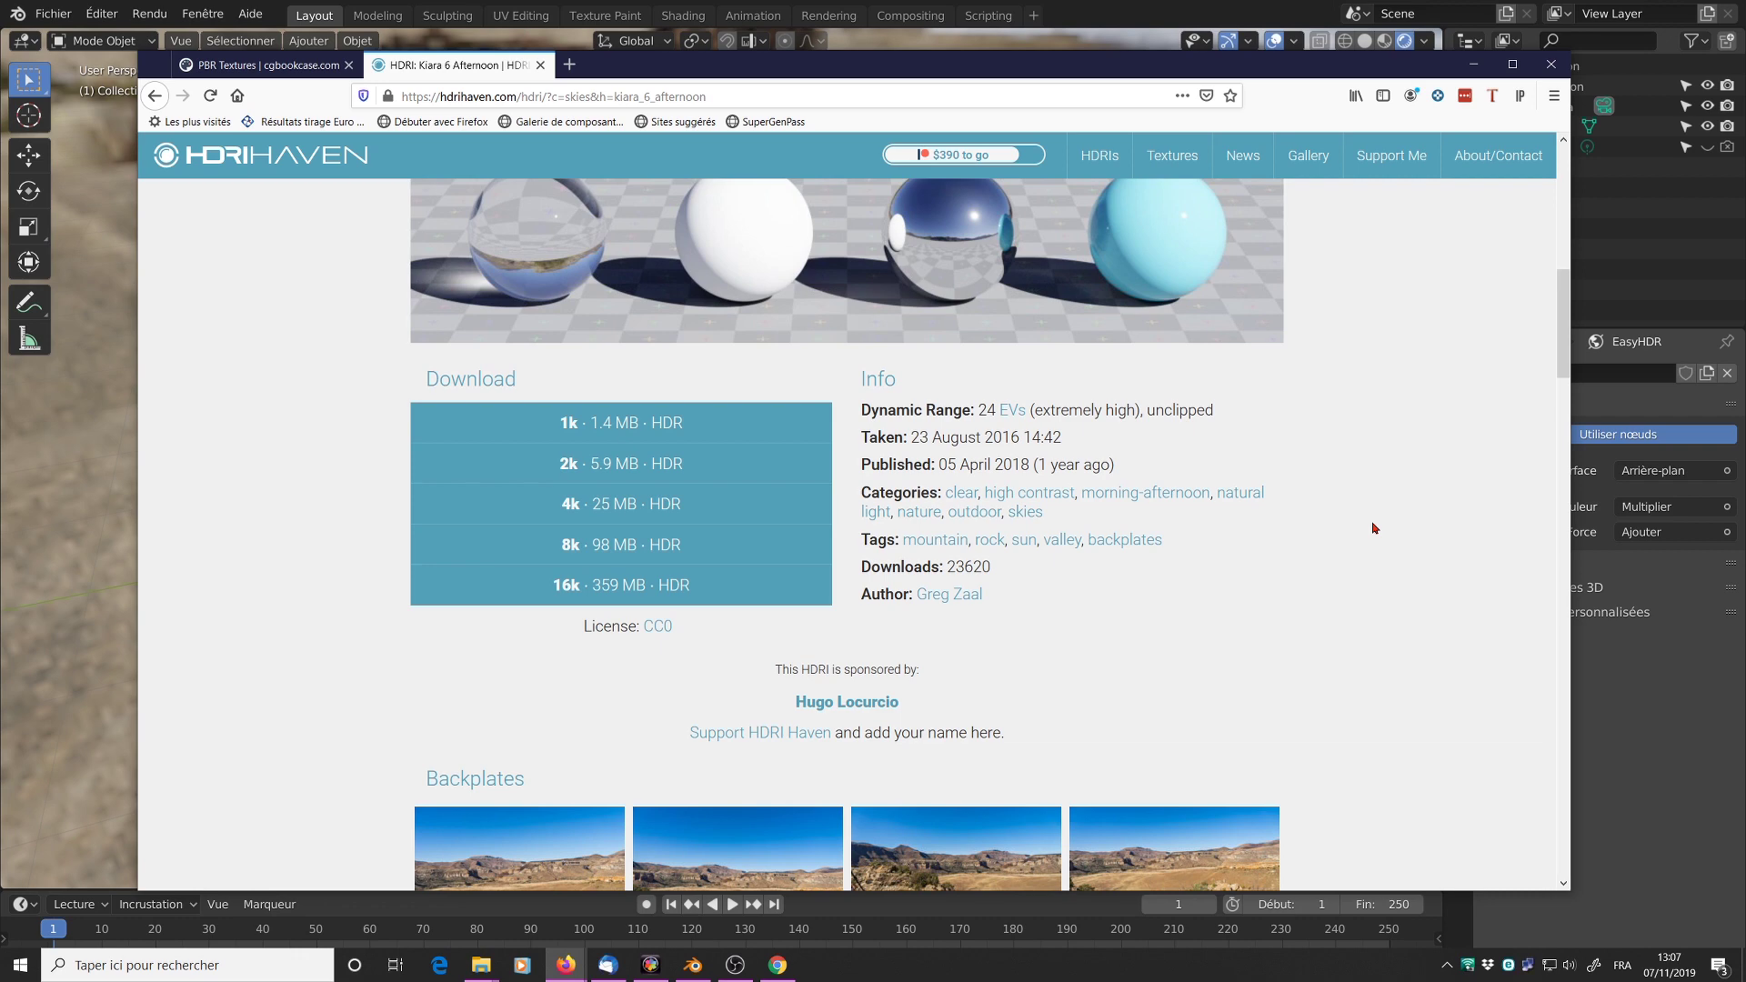
pyautogui.click(153, 97)
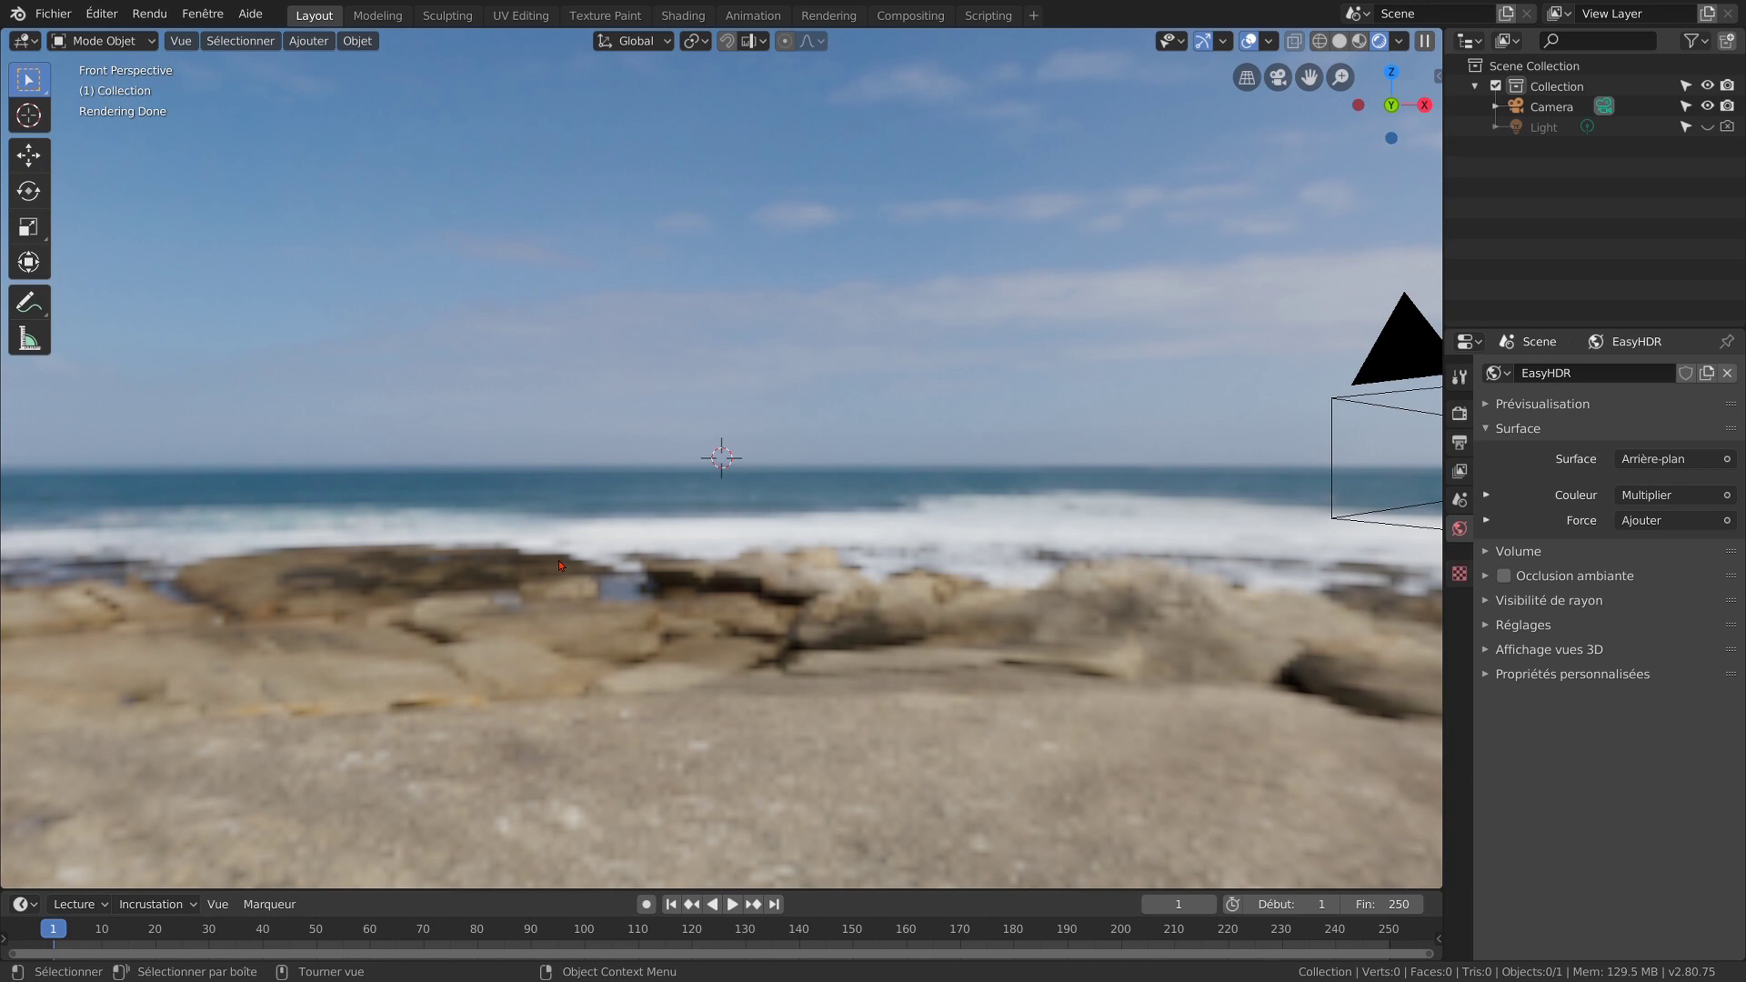
# Step: Back in Blender, add a monkey mesh (Singe) to the scene
pyautogui.hotkey('shift', 'a')
pyautogui.moveTo(559, 564)
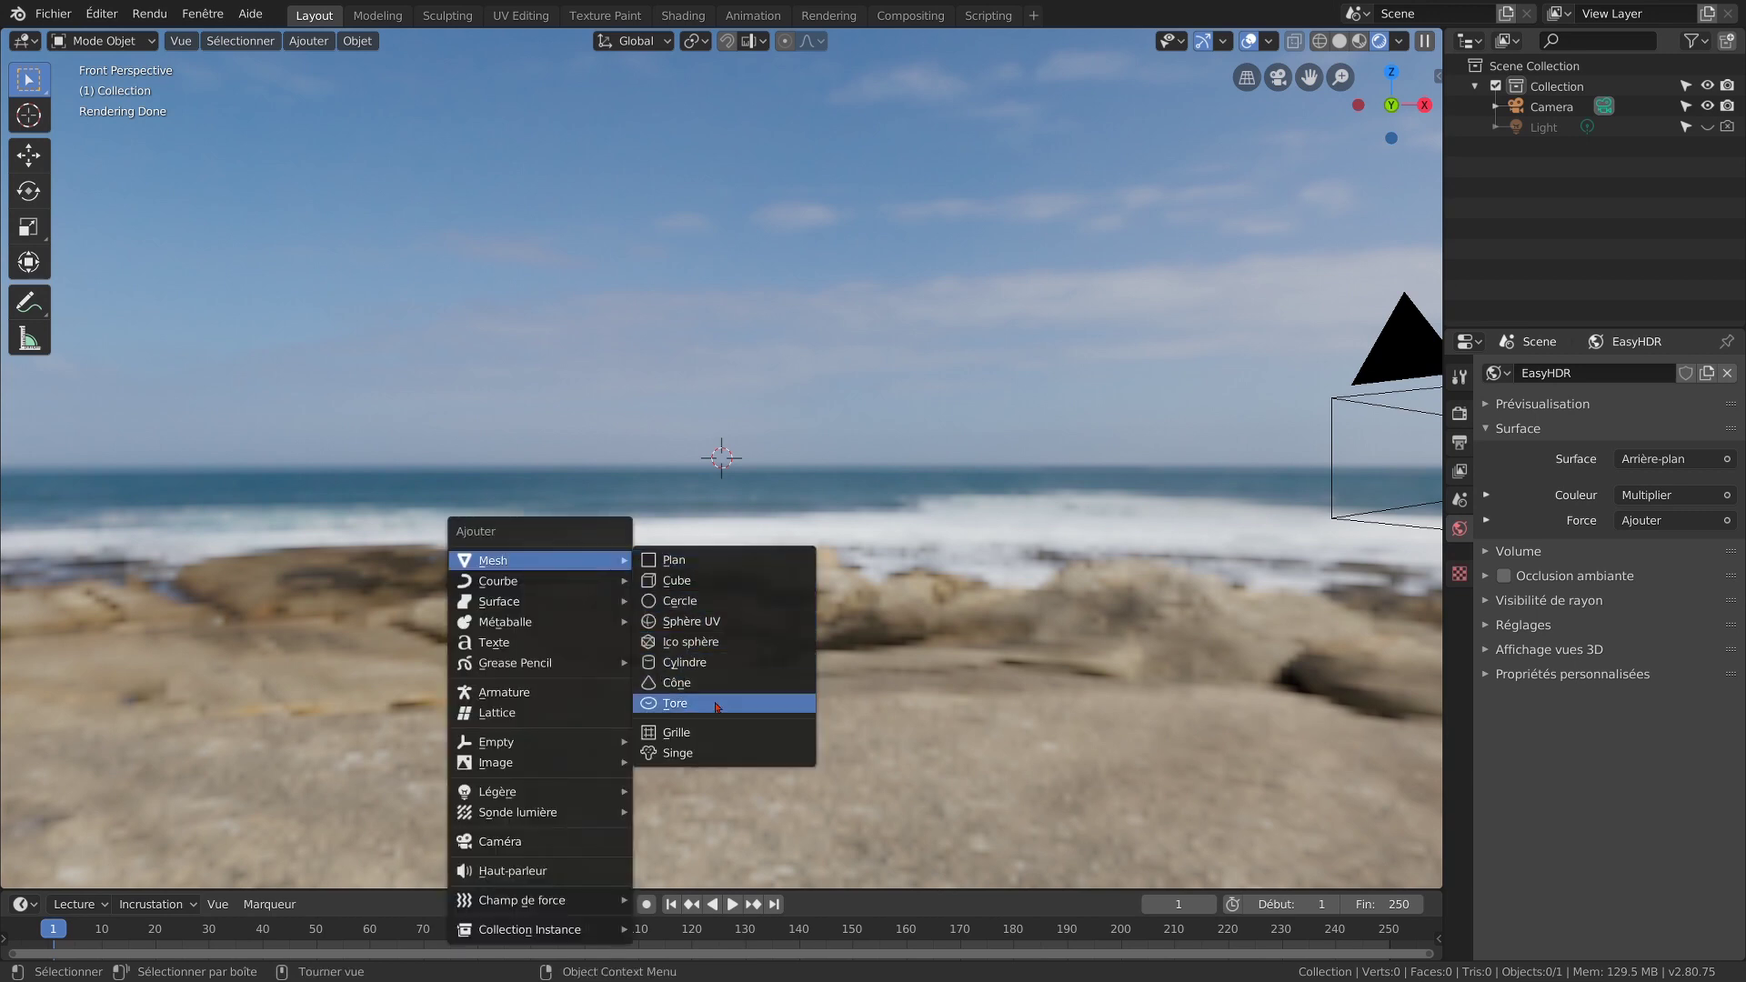
pyautogui.click(718, 755)
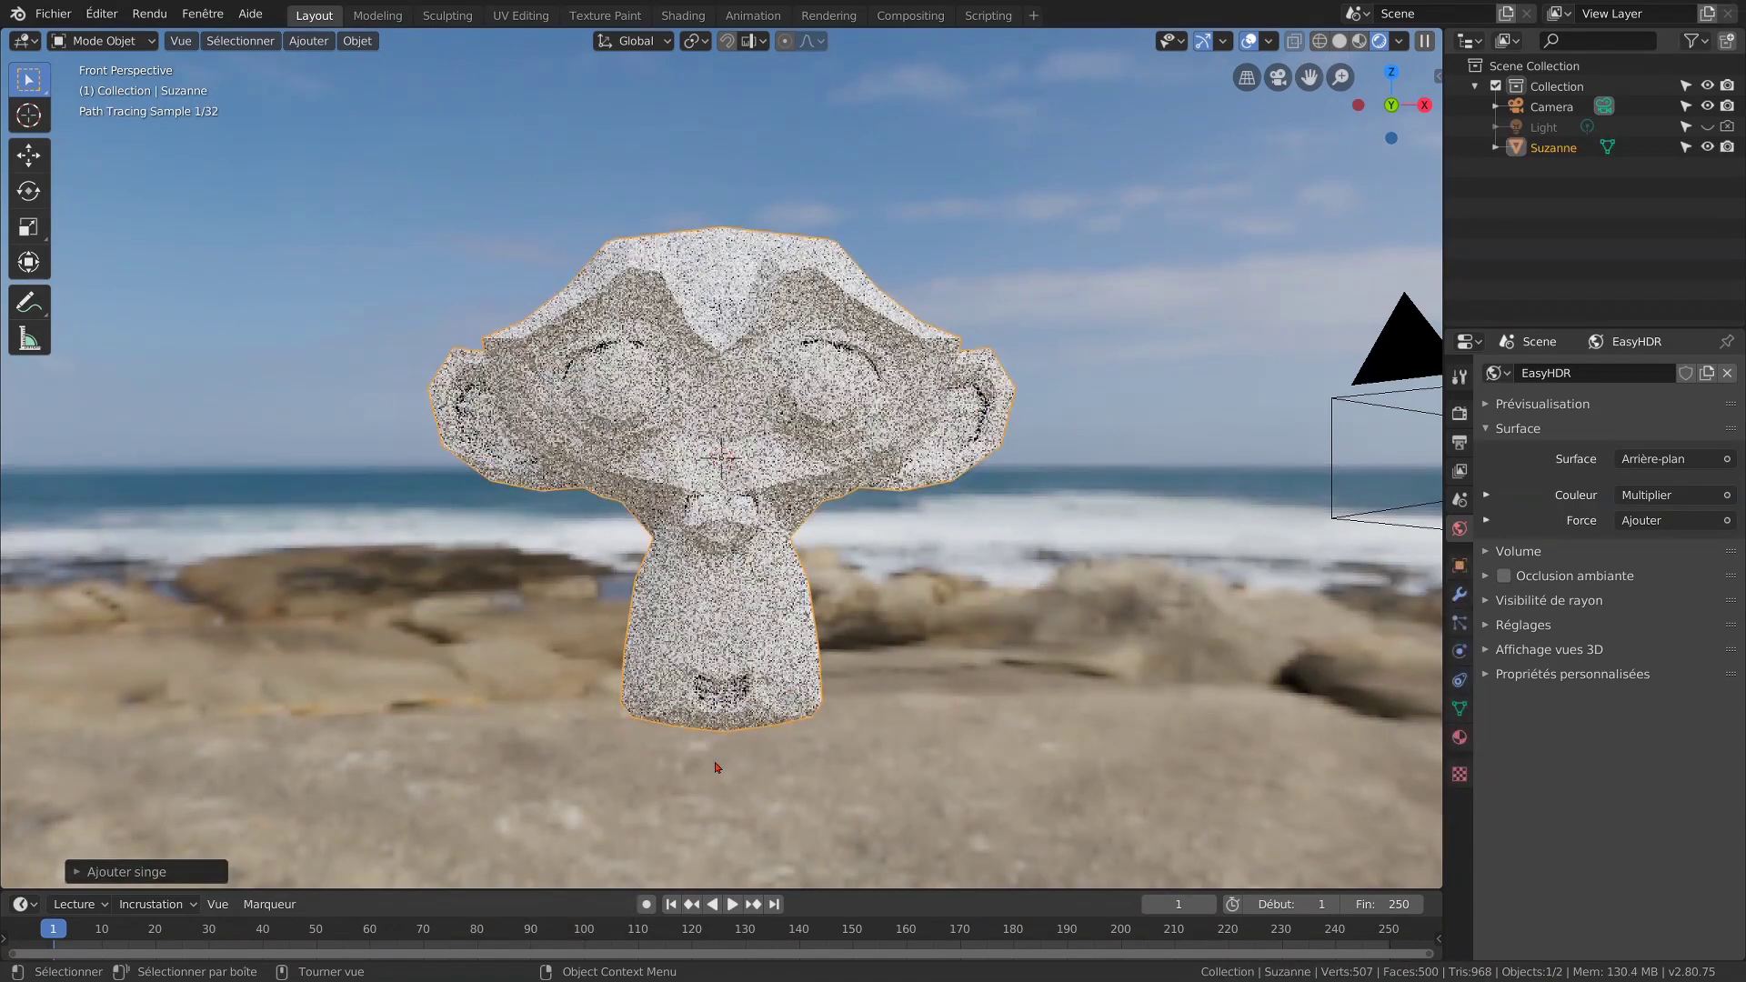
pyautogui.moveTo(1139, 579)
pyautogui.mouseDown(button='middle')
pyautogui.moveTo(1052, 592)
pyautogui.moveTo(1095, 576)
pyautogui.mouseUp(button='middle')
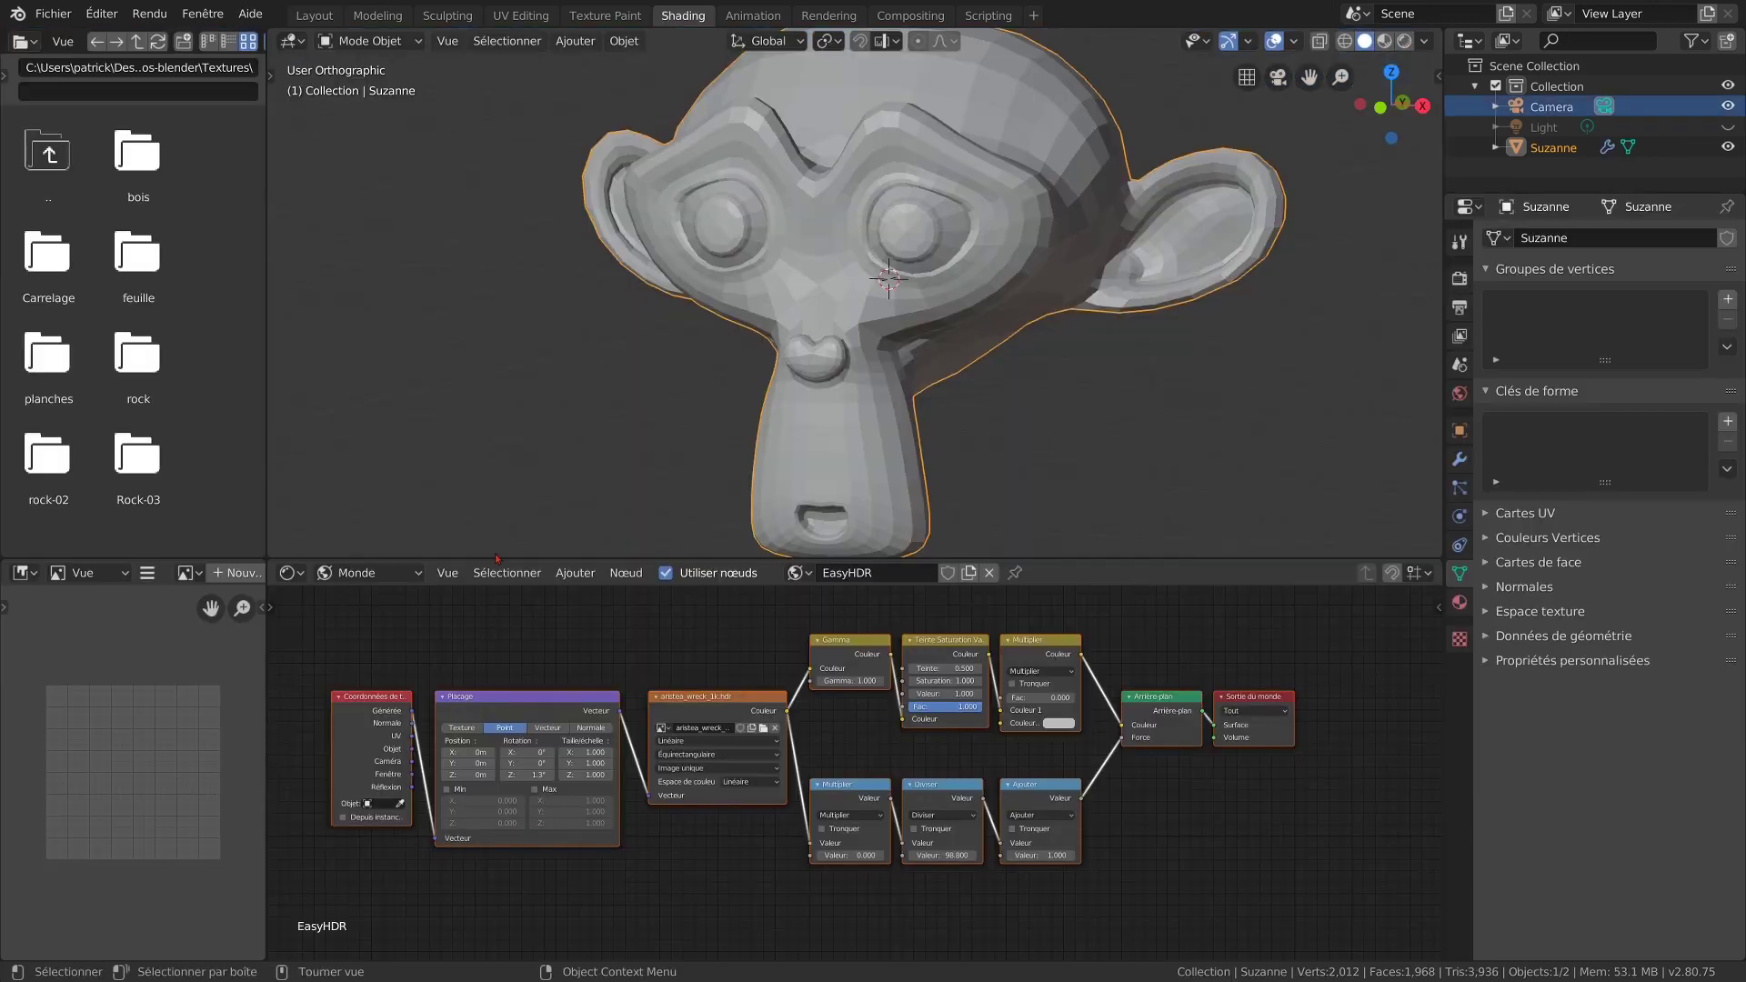
# Step: Switch the node editor to Objet, create a new material for the monkey, and reposition its nodes in view
pyautogui.click(368, 573)
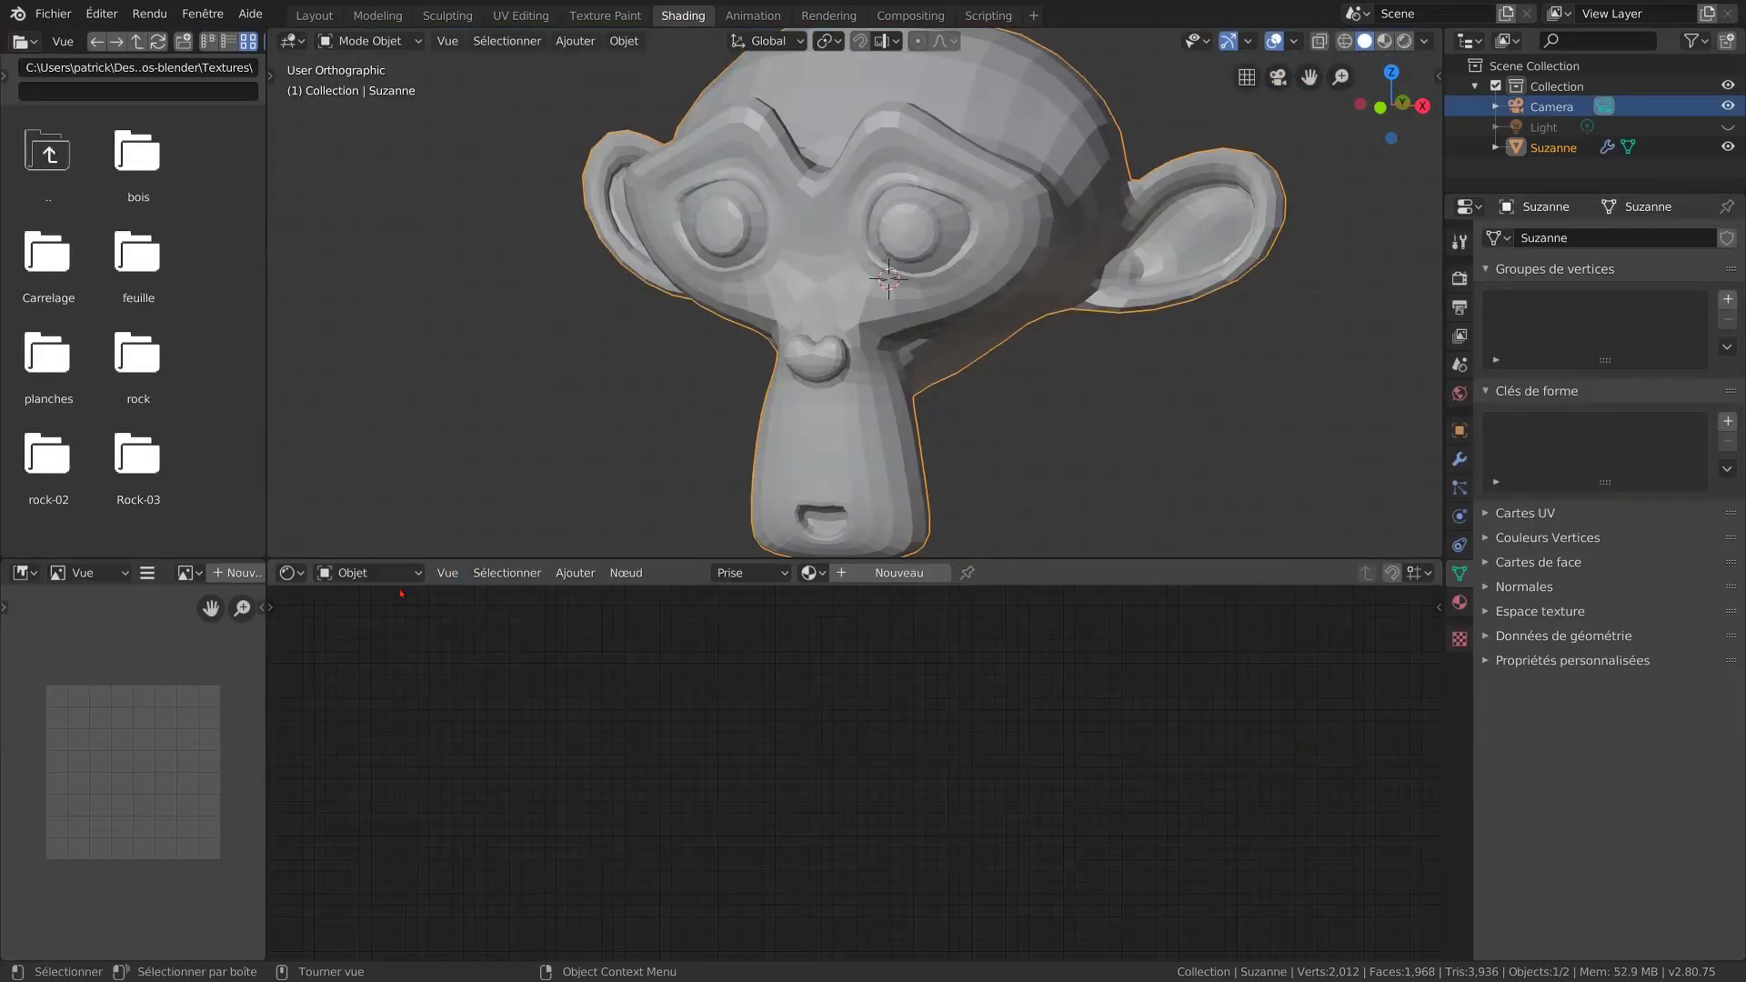
pyautogui.click(911, 575)
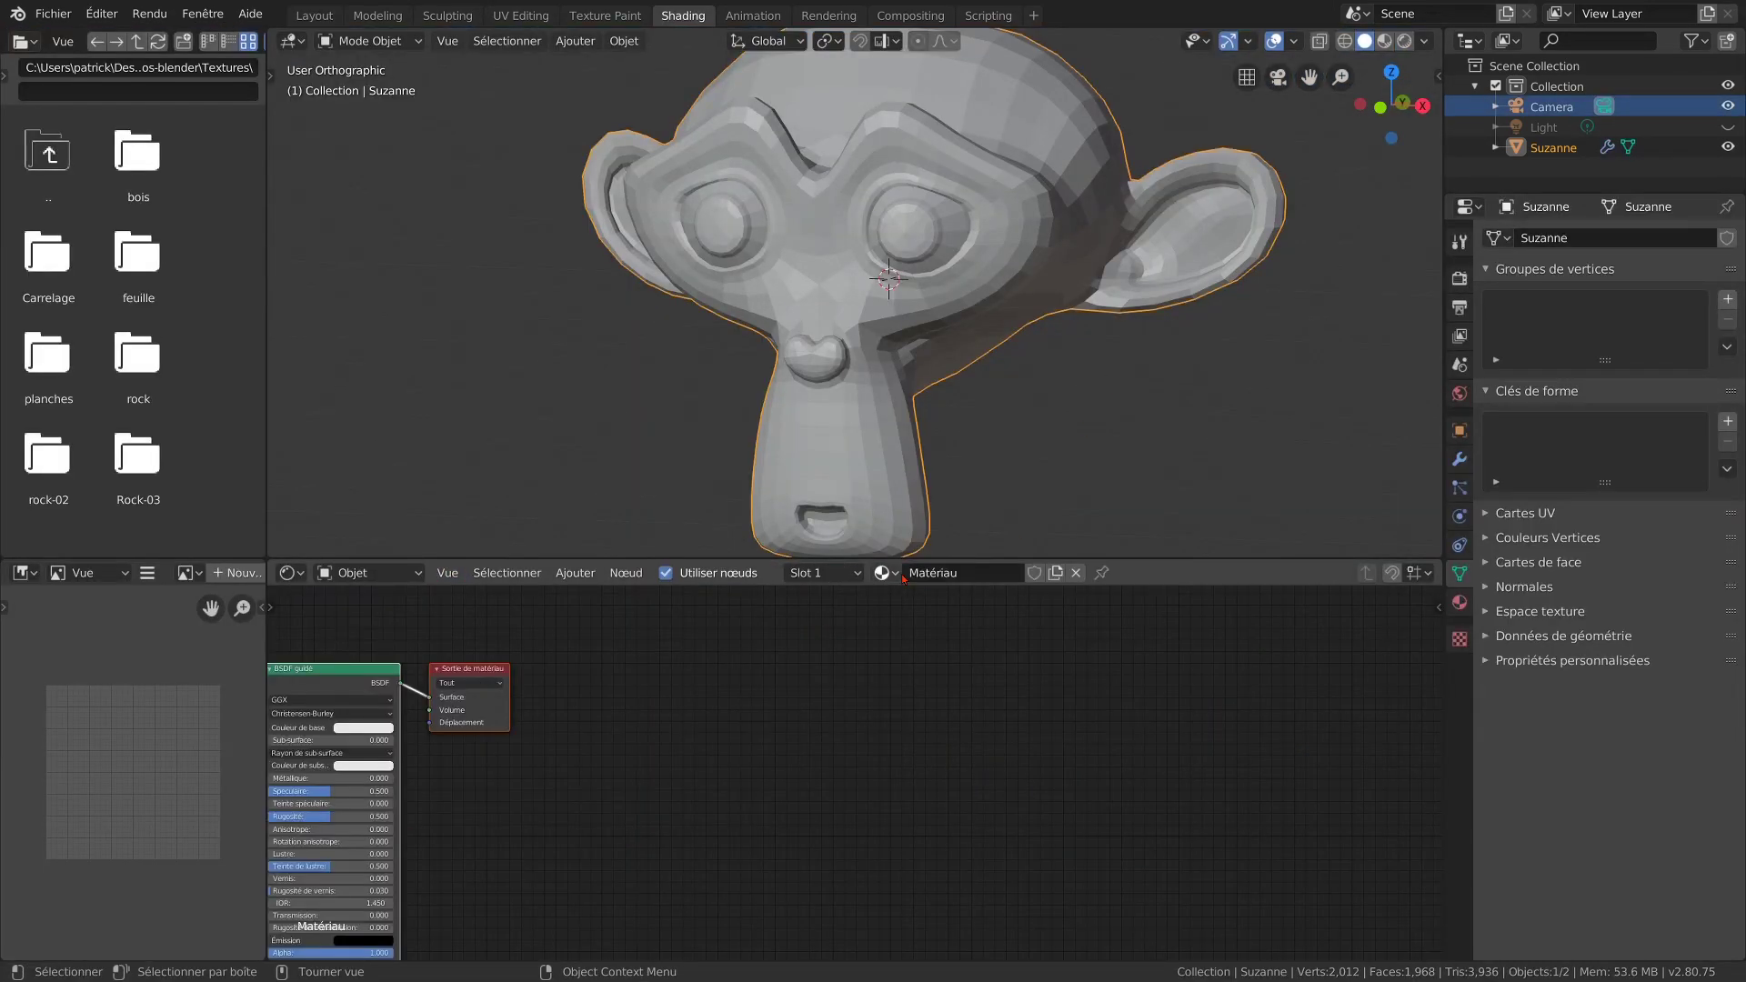
pyautogui.moveTo(543, 637); pyautogui.dragTo(373, 732)
pyautogui.moveTo(355, 669); pyautogui.dragTo(1072, 612)
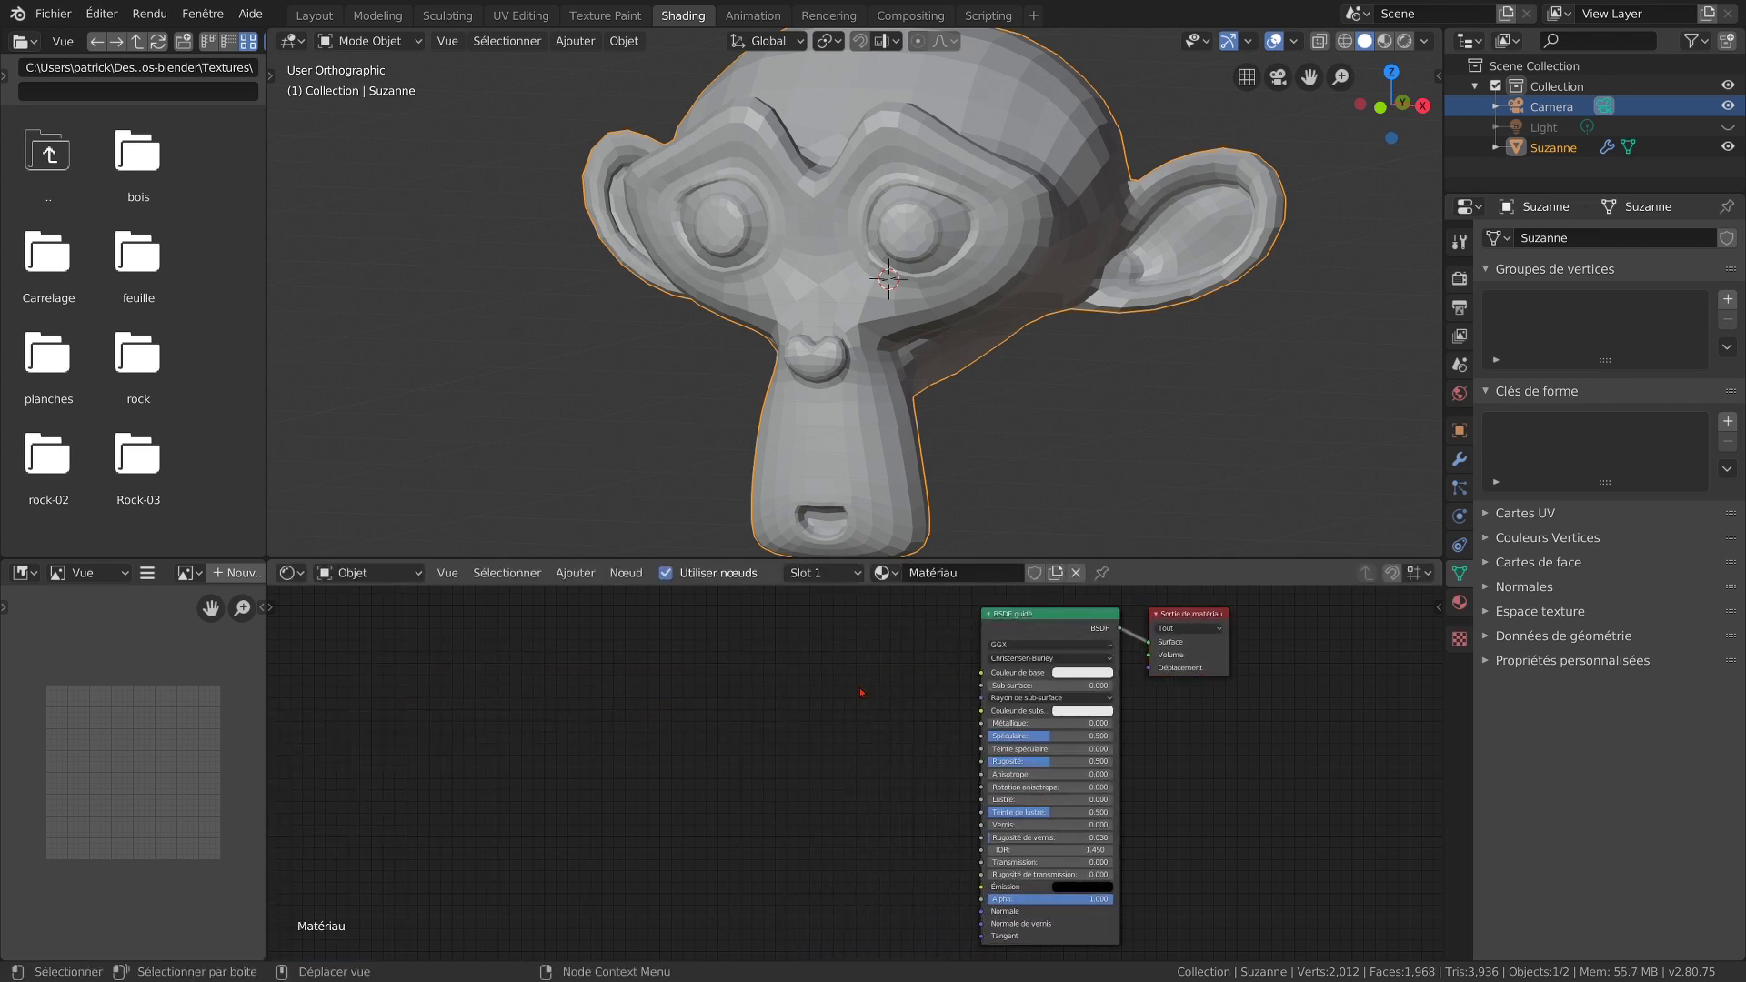
# Step: Set the material's base color to pink and display the monkey in LookDev shading
pyautogui.click(1090, 674)
pyautogui.click(1111, 583)
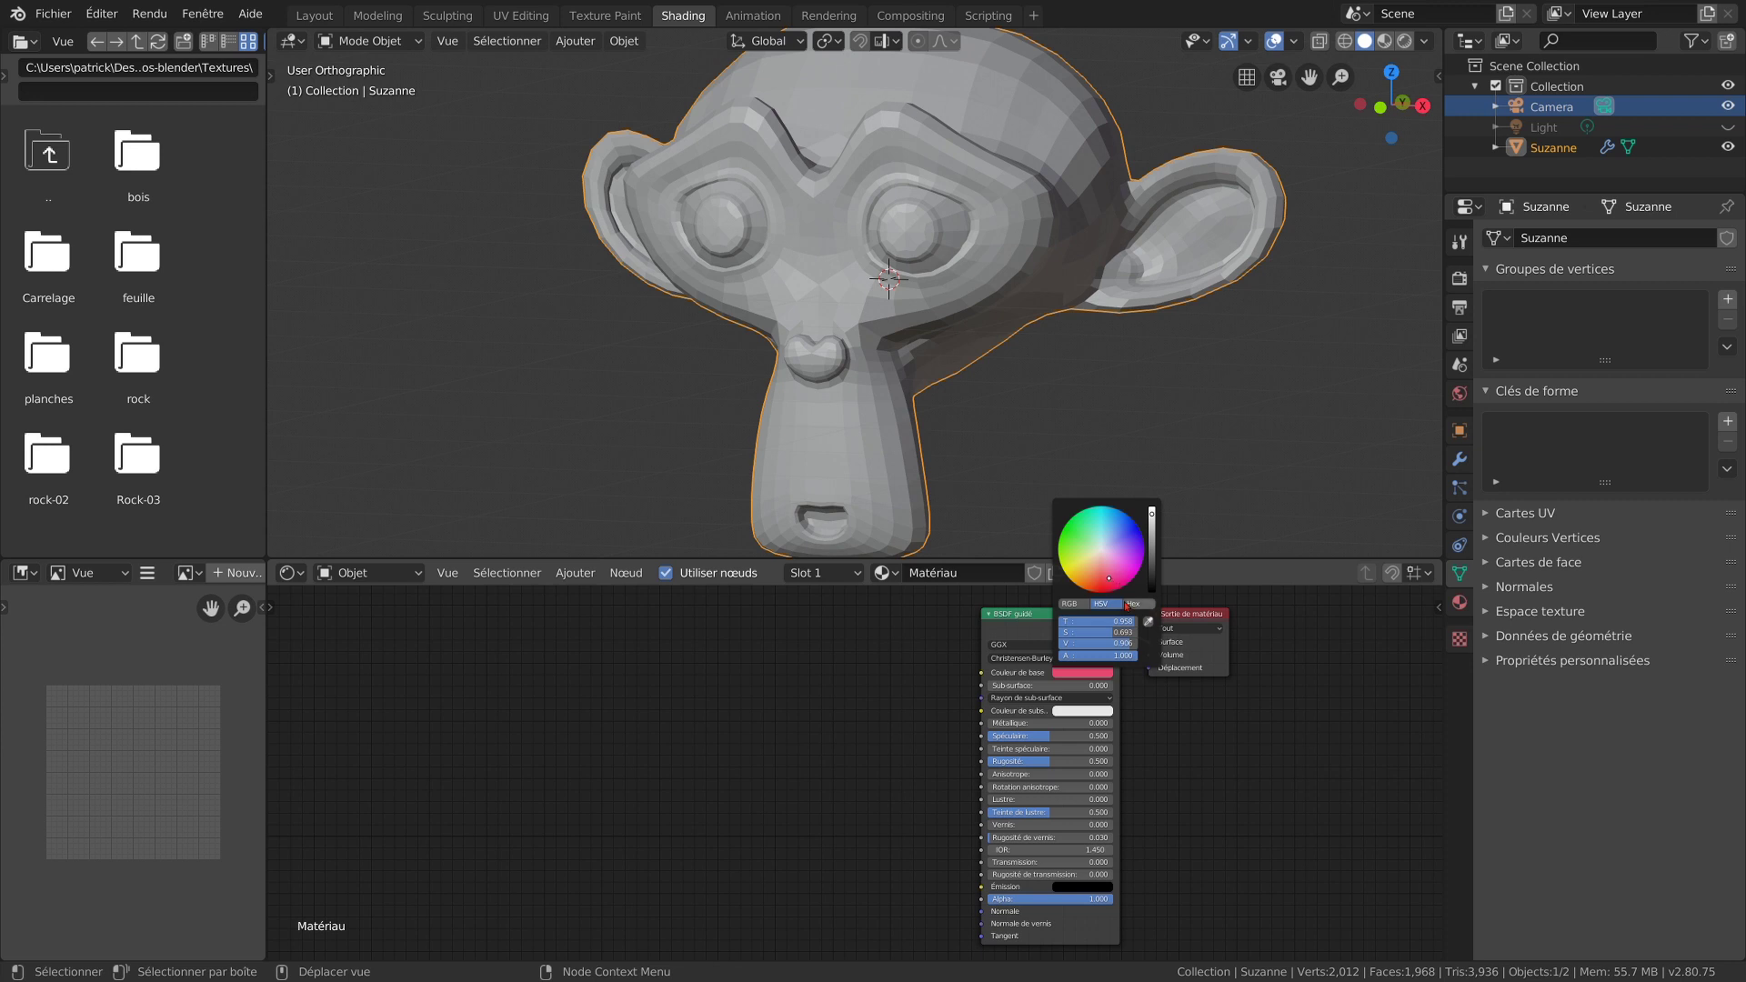
pyautogui.click(1384, 41)
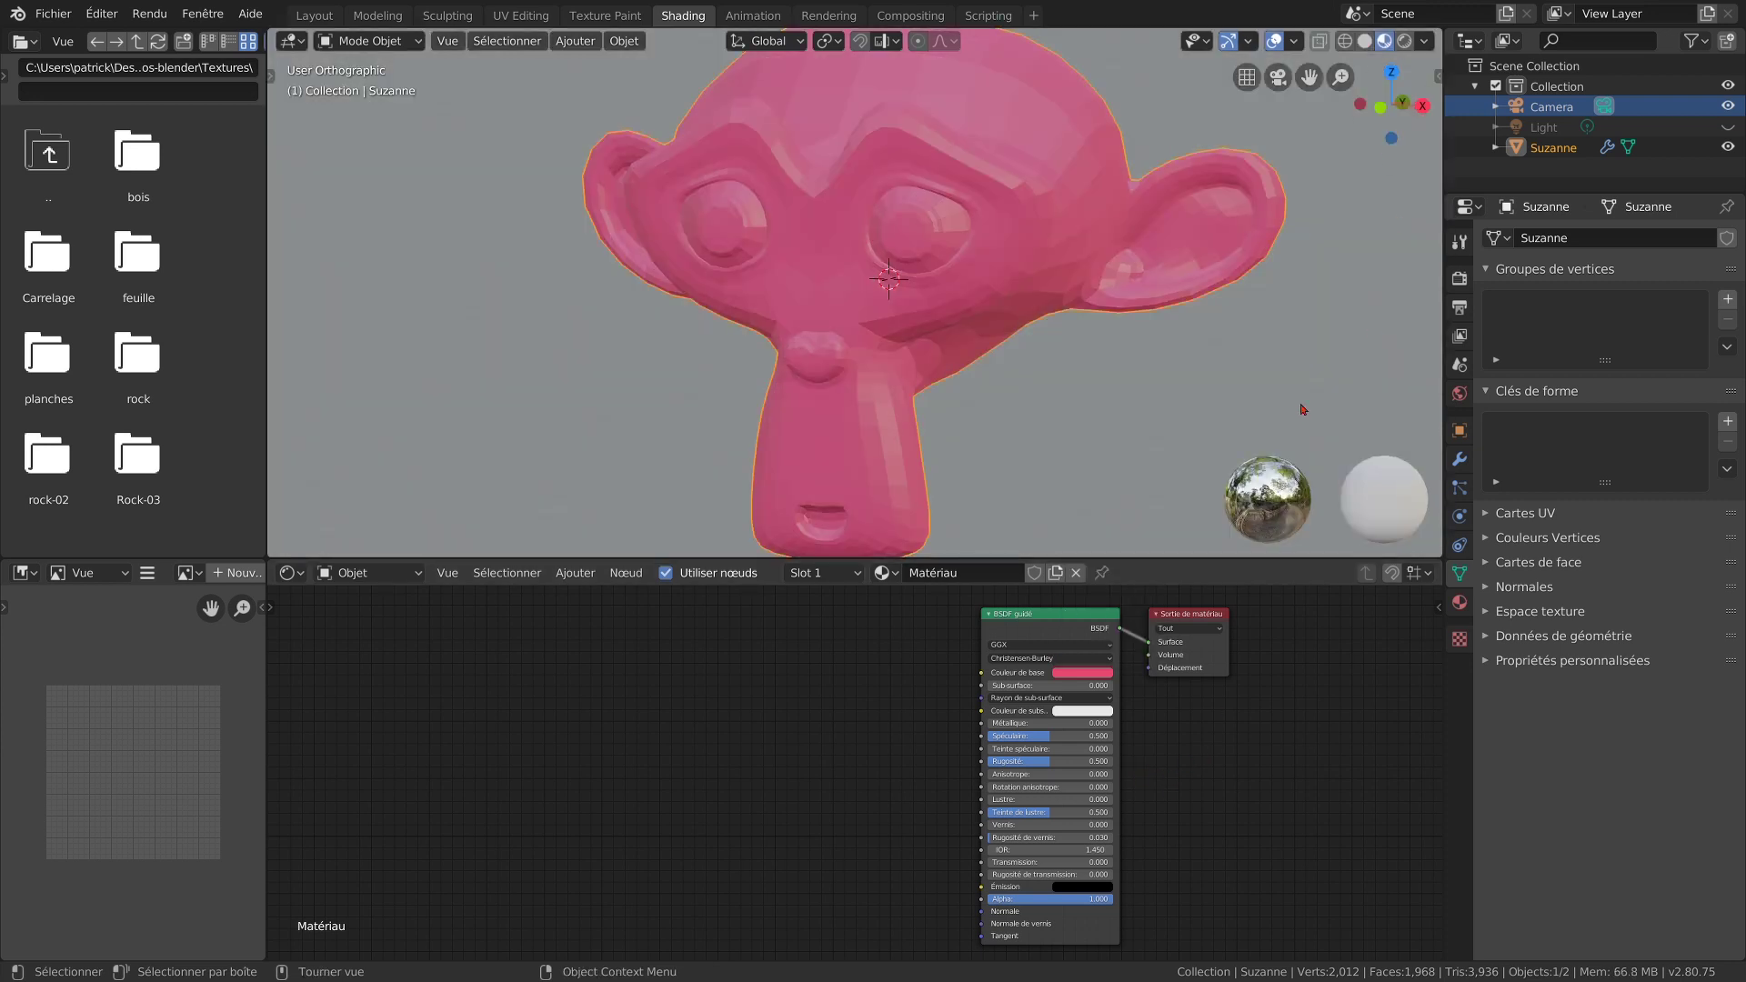
# Step: In Edit Mode, select both of the monkey's eyeballs by growing the selection from their centers, and show the material properties
pyautogui.press('Tab')
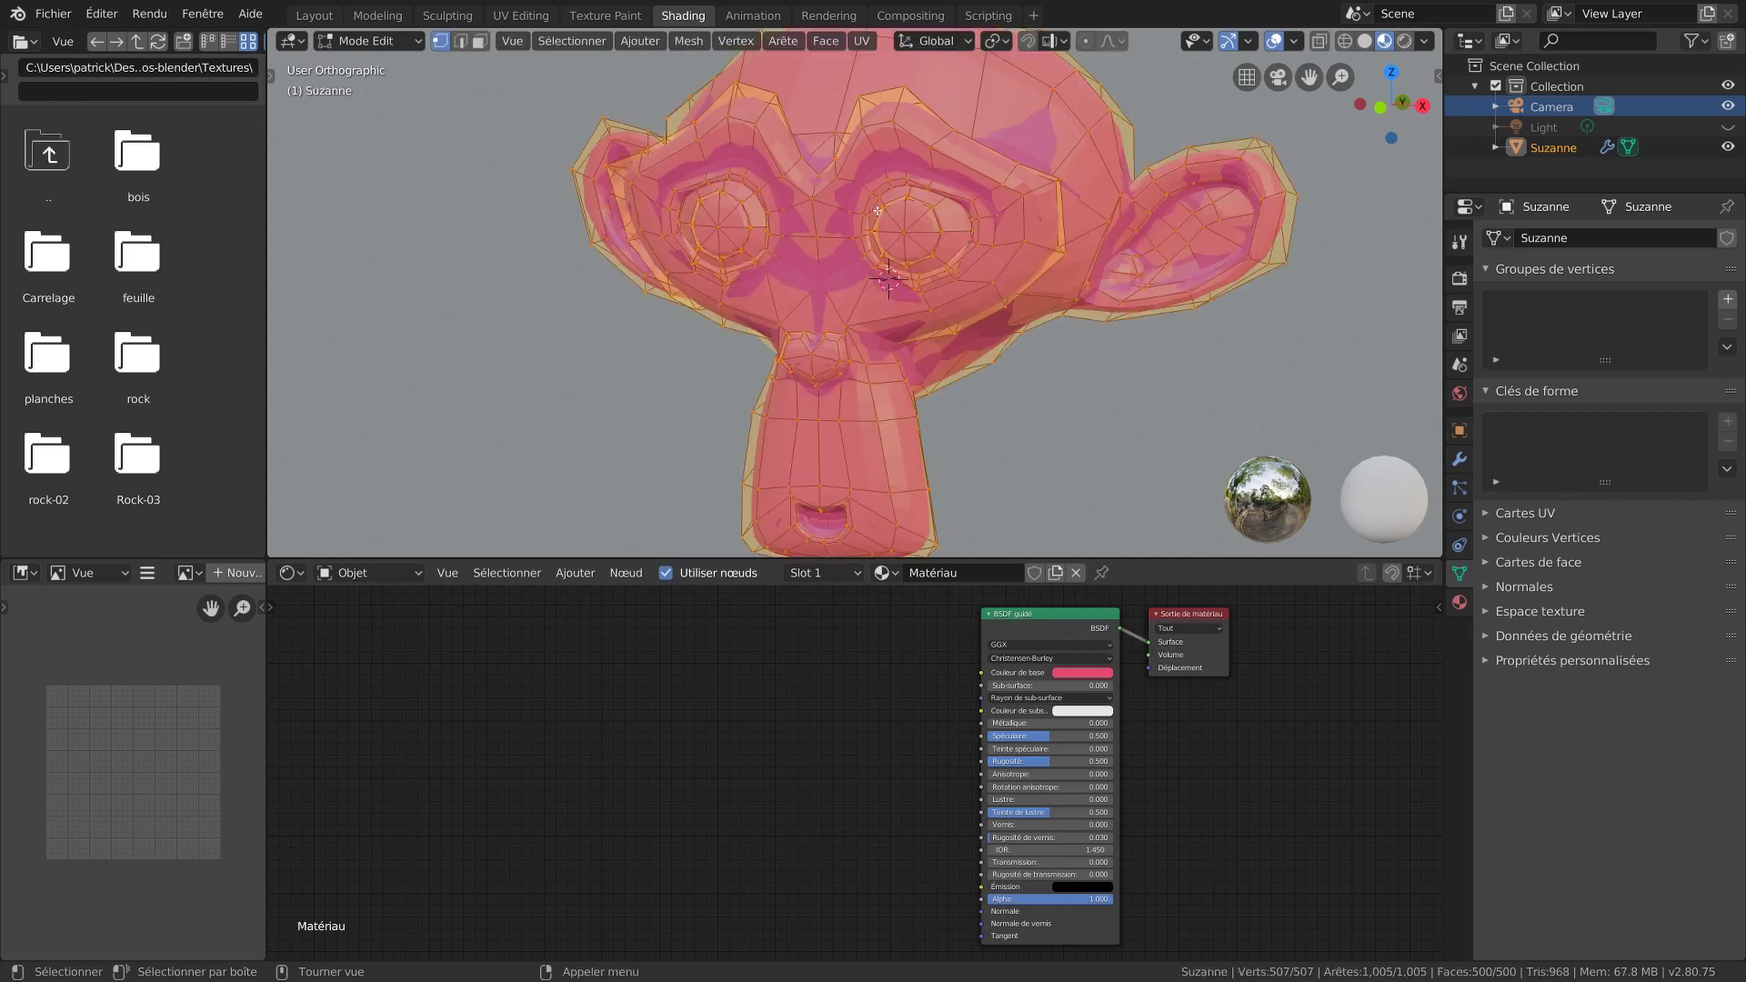
pyautogui.click(906, 230)
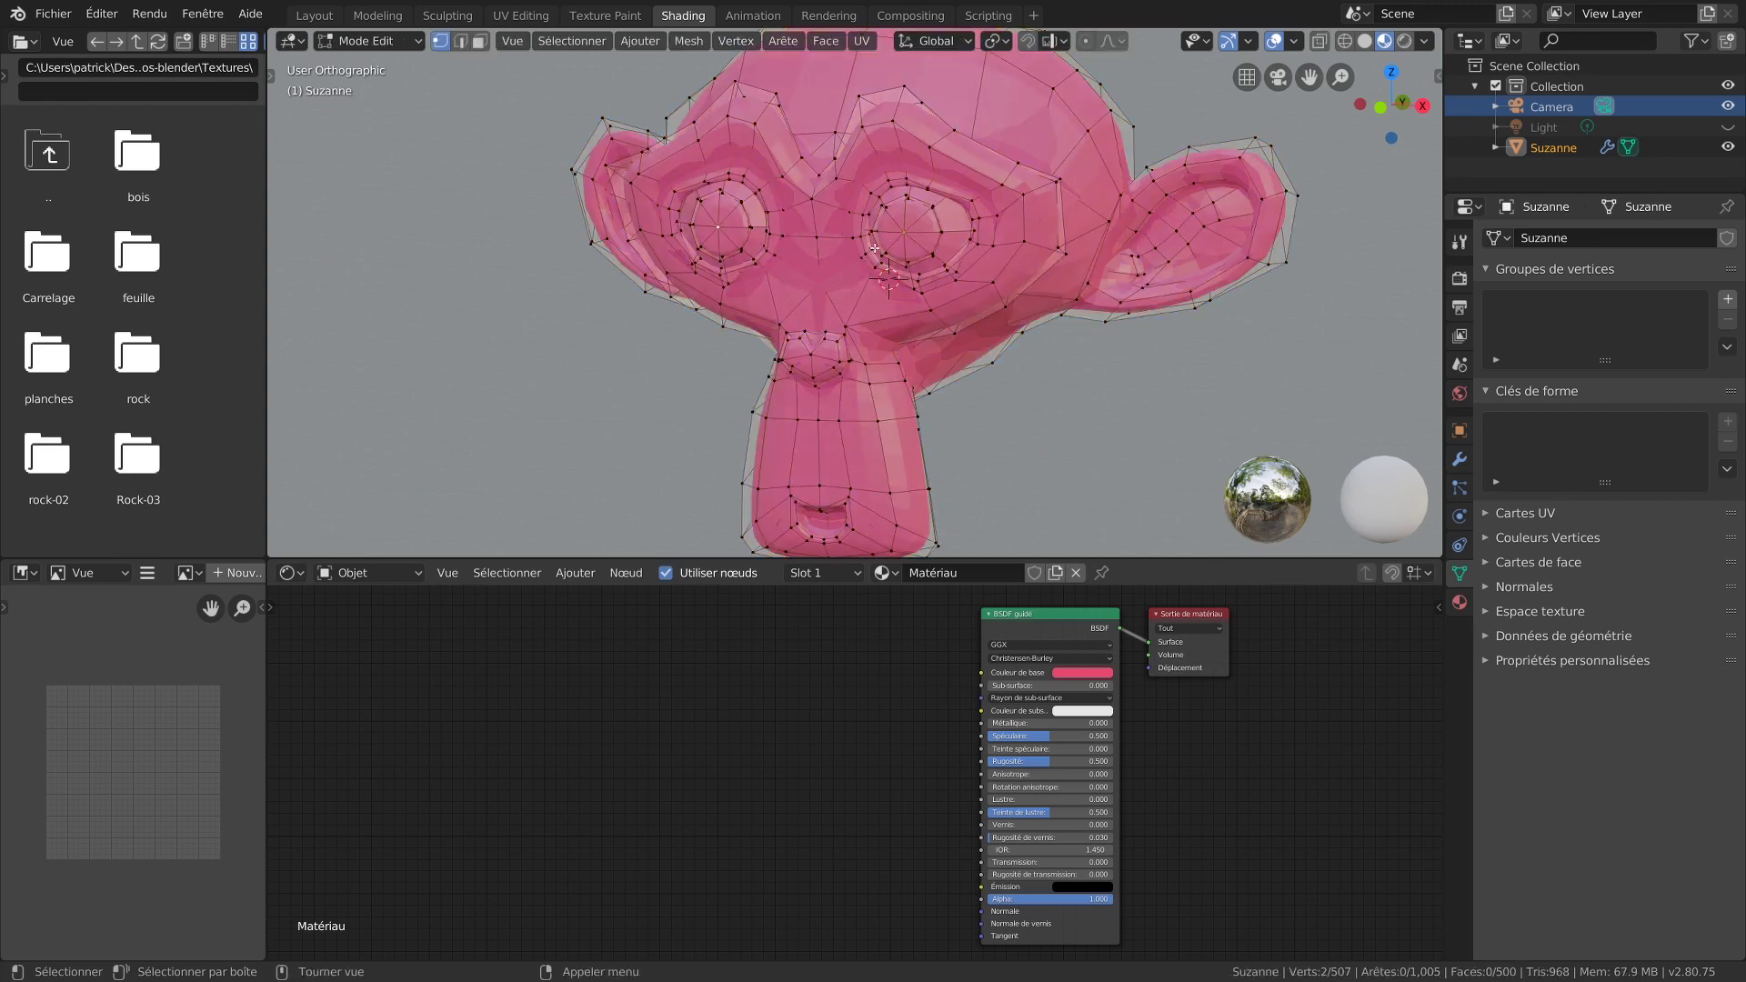
pyautogui.press('ctrl+KP_Add')
pyautogui.press('ctrl+KP_Add')
pyautogui.press('ctrl+KP_Add')
pyautogui.press('ctrl+KP_Add')
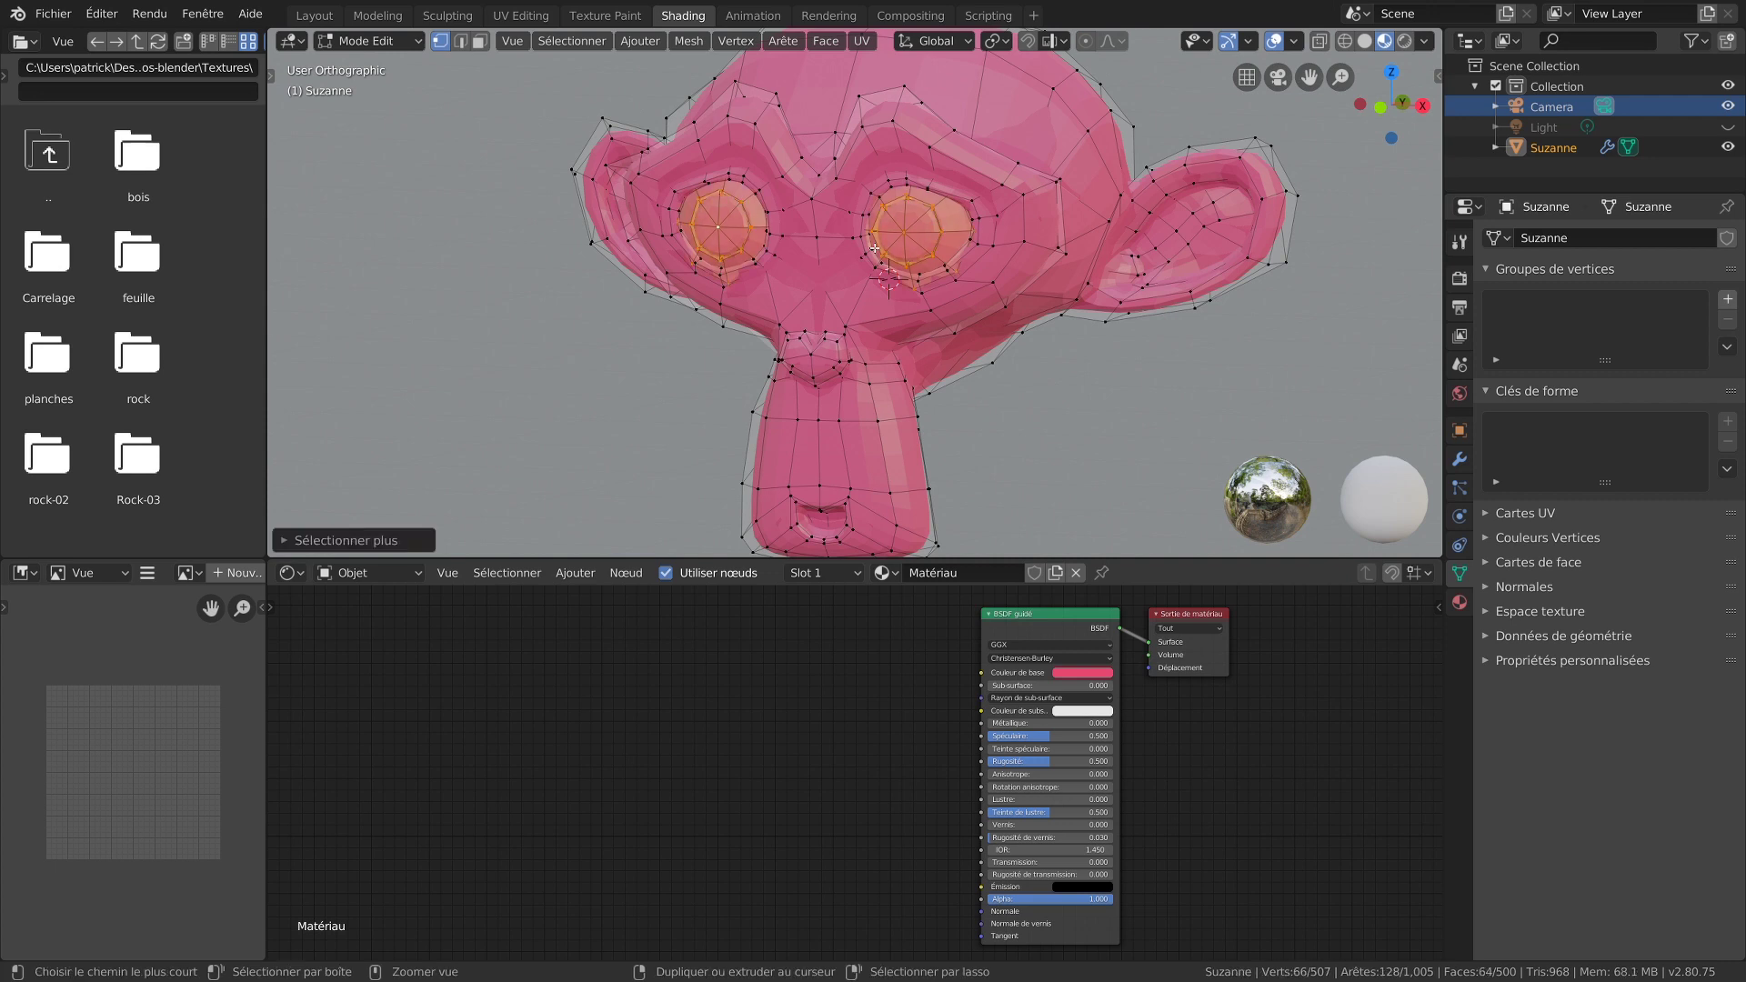
pyautogui.click(1460, 602)
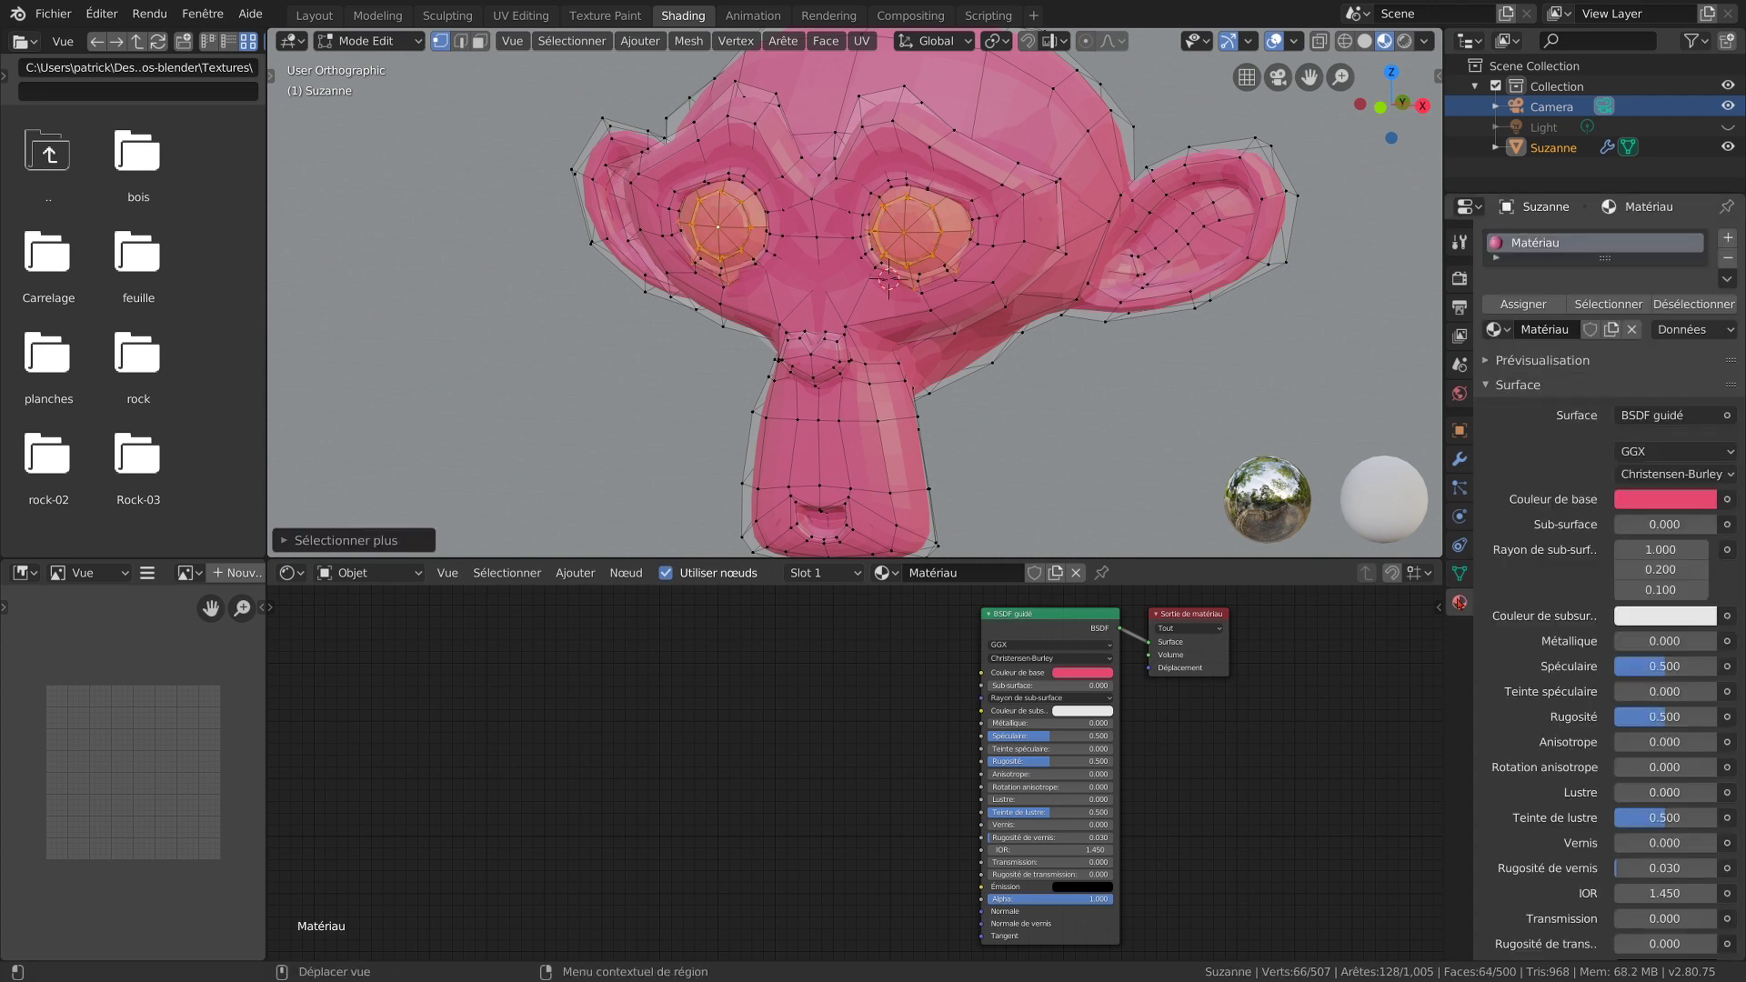
# Step: Add a second material named "oeuil blanc" to the monkey and assign it to the selected eyeballs
pyautogui.click(1728, 238)
pyautogui.click(1549, 376)
pyautogui.click(1549, 373)
pyautogui.write('oeuil blanc')
pyautogui.press('Return')
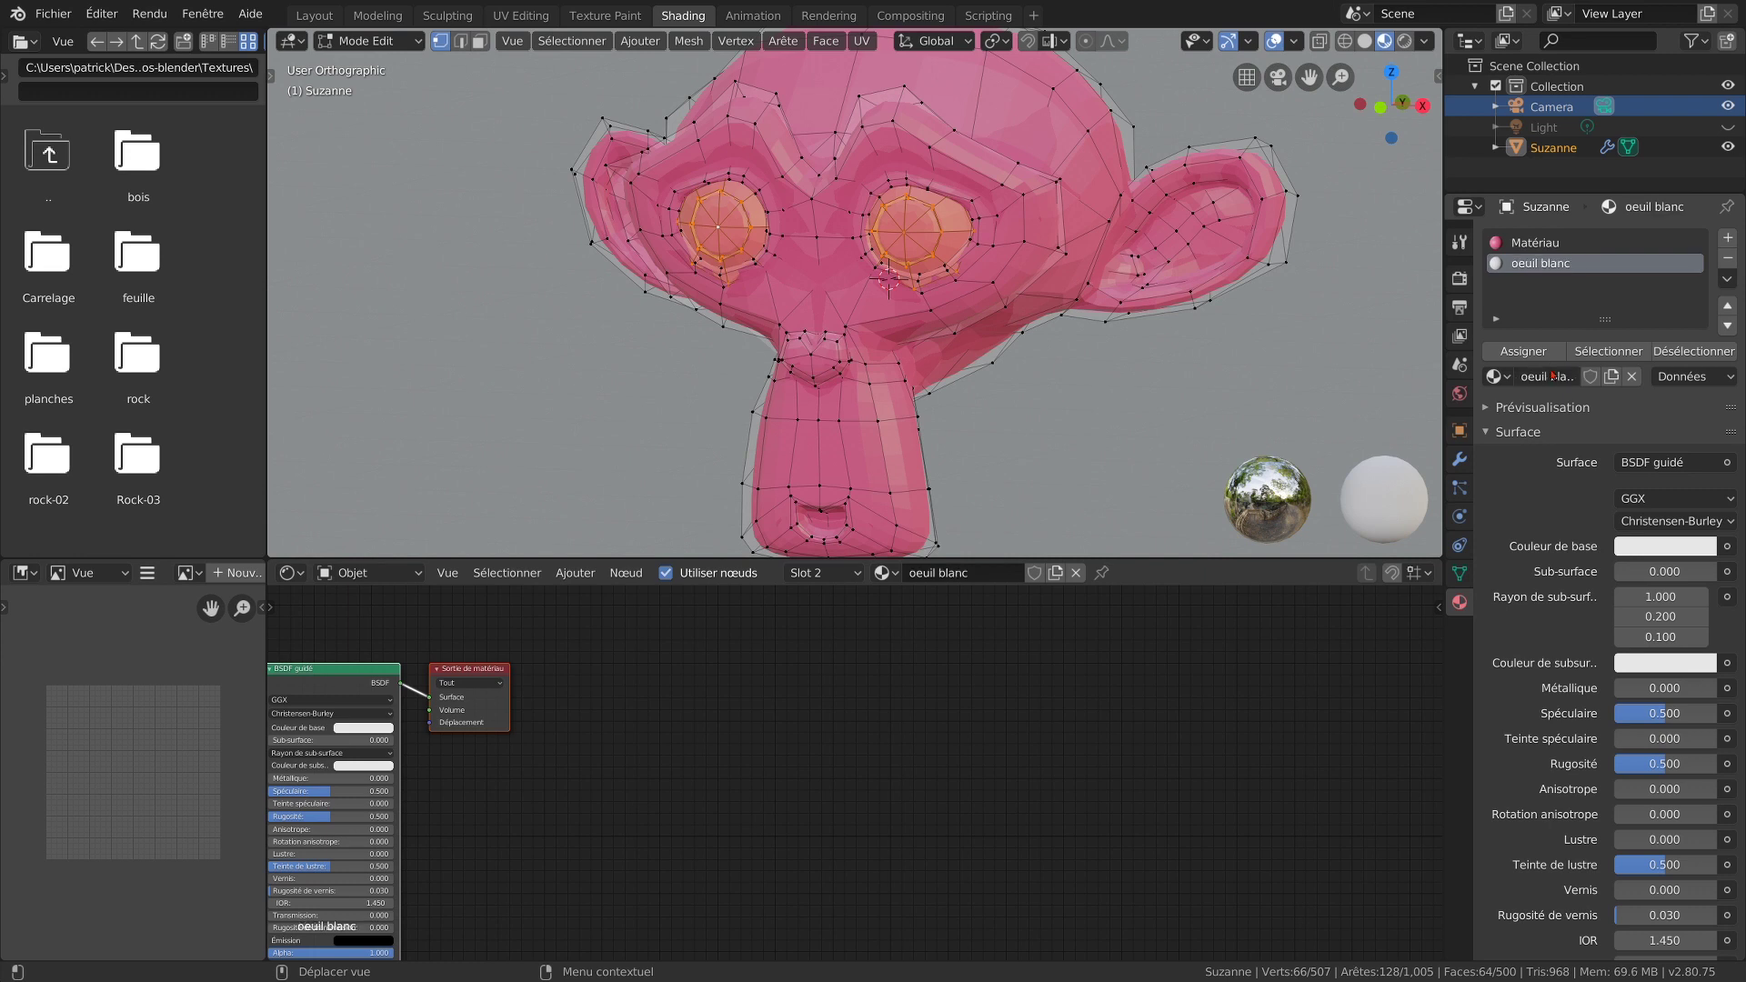
pyautogui.click(1530, 355)
pyautogui.click(1144, 366)
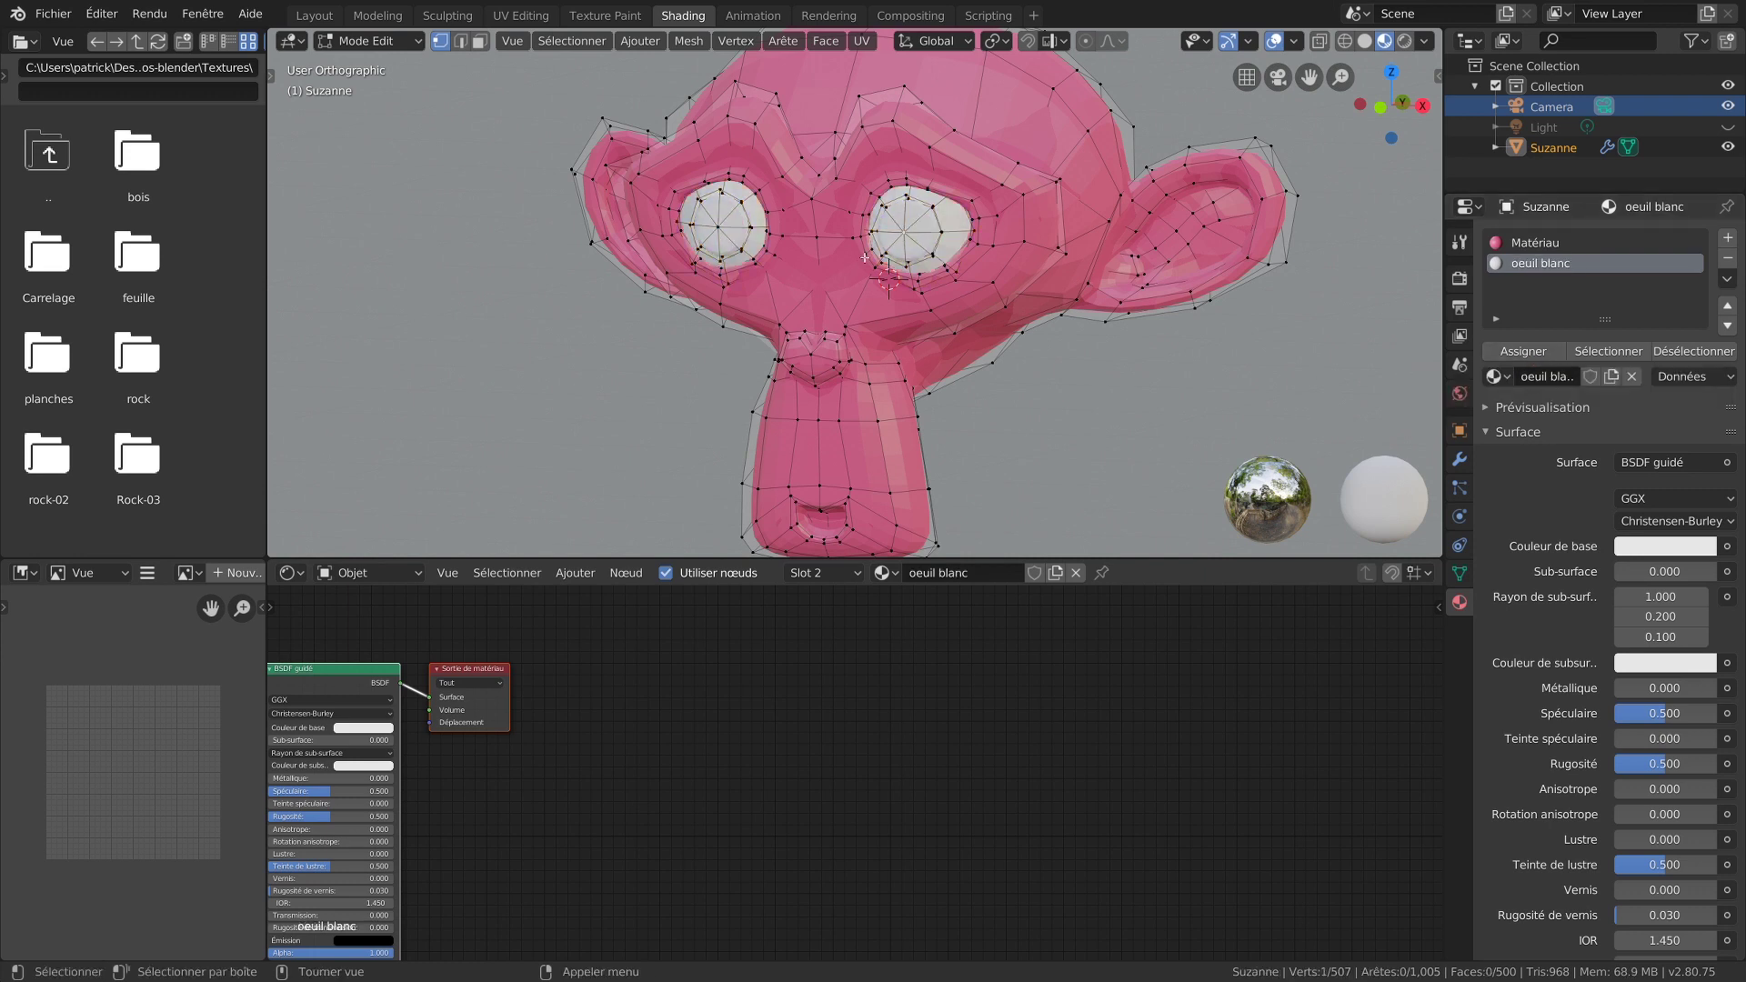
# Step: Select the center vertices of both eyes and add a third material named "oeil noir"
pyautogui.keyDown('shift'); pyautogui.click(718, 231); pyautogui.keyUp('shift')
pyautogui.click(1724, 238)
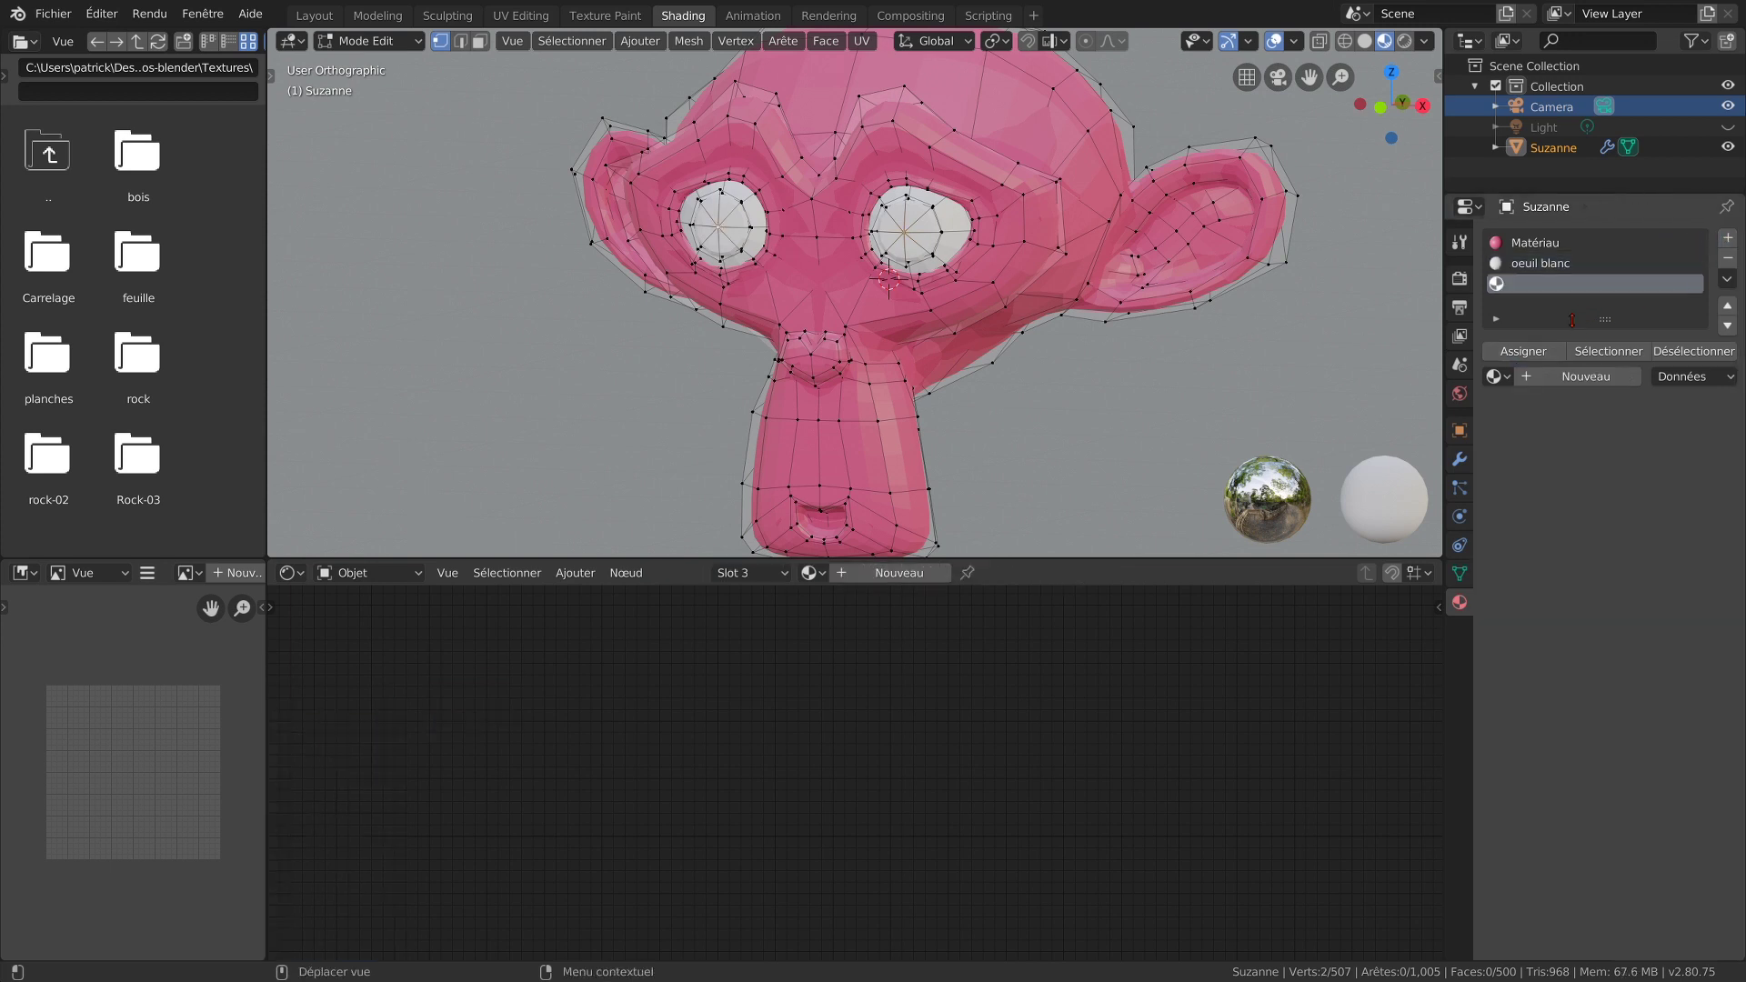
pyautogui.click(1546, 376)
pyautogui.doubleClick(1539, 376)
pyautogui.write('oeil noir')
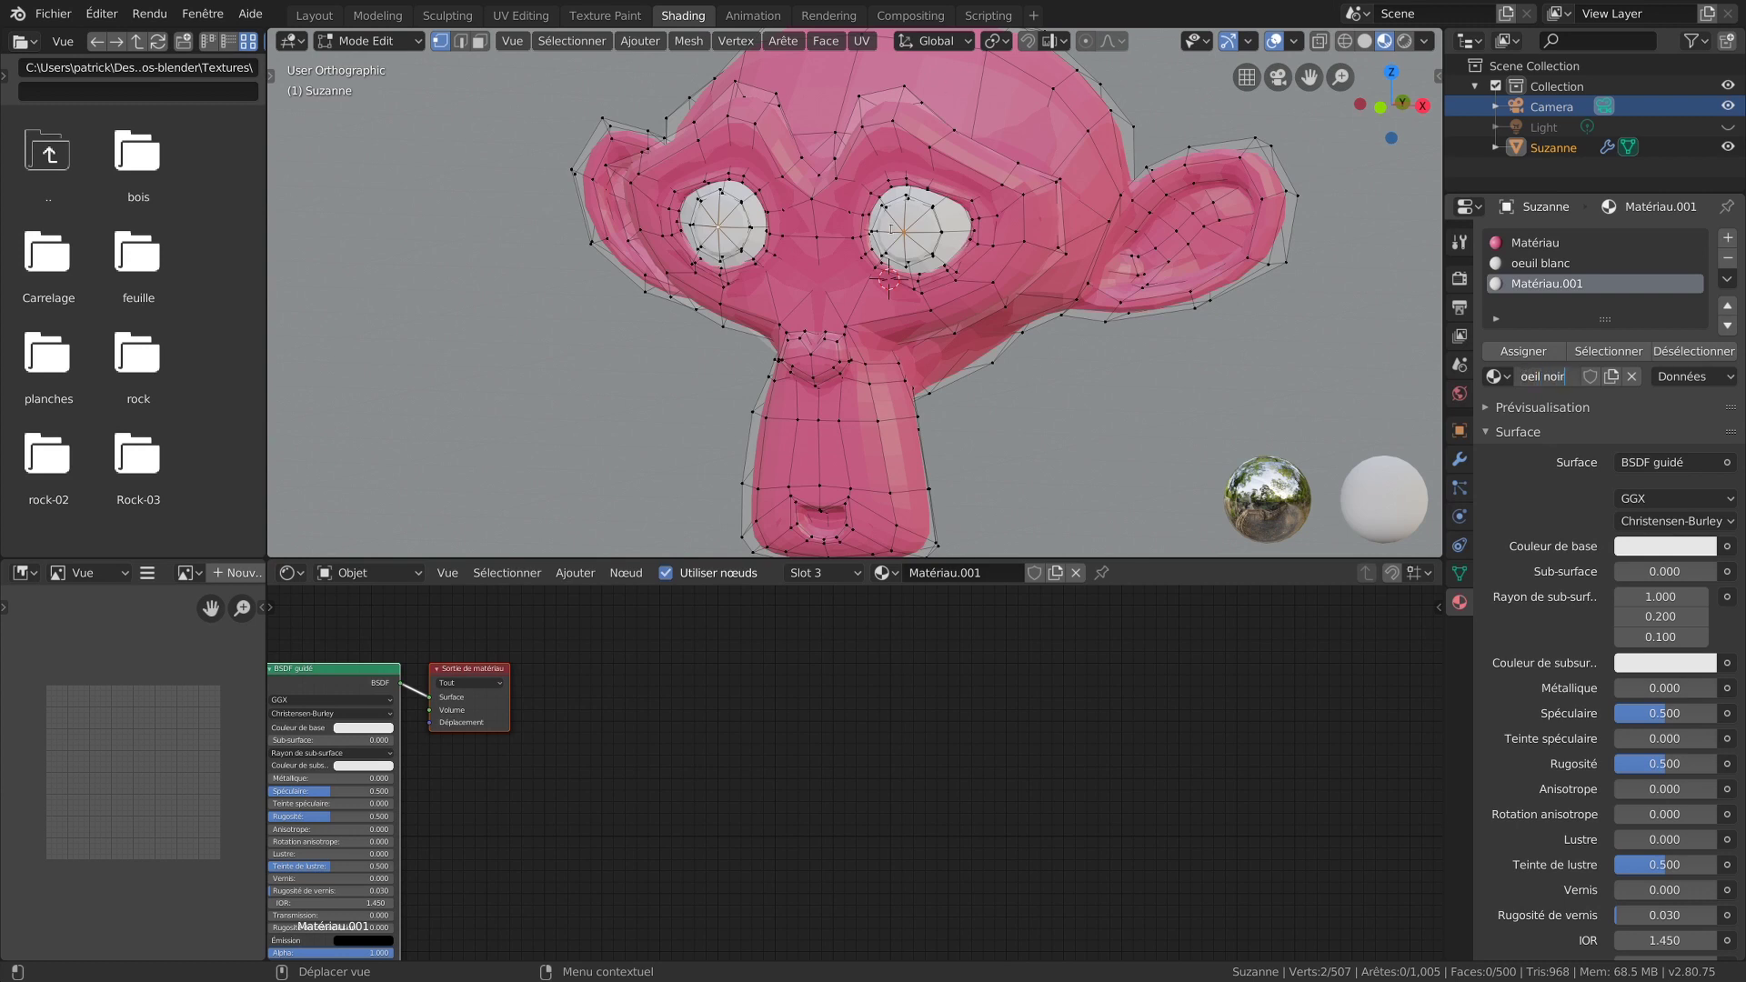
pyautogui.press('Return')
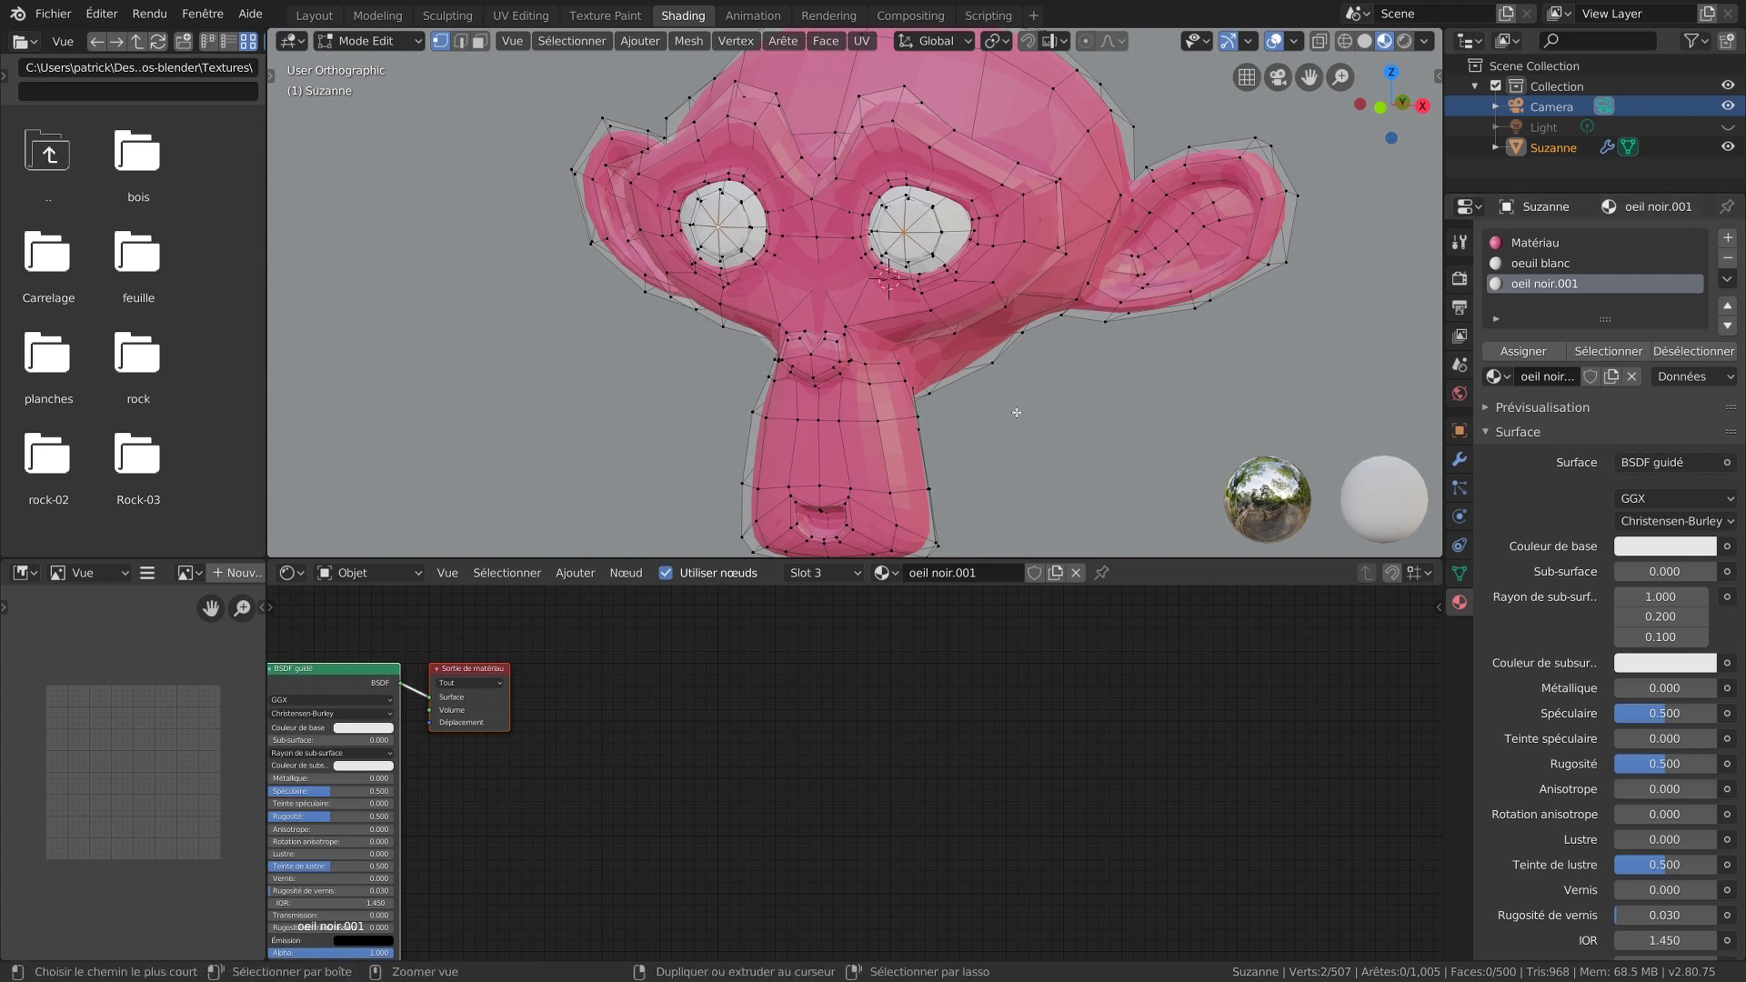
# Step: Grow the selection to cover both pupils, then make the third material's base color black and assign it to them
pyautogui.press('ctrl+KP_Add')
pyautogui.click(1536, 355)
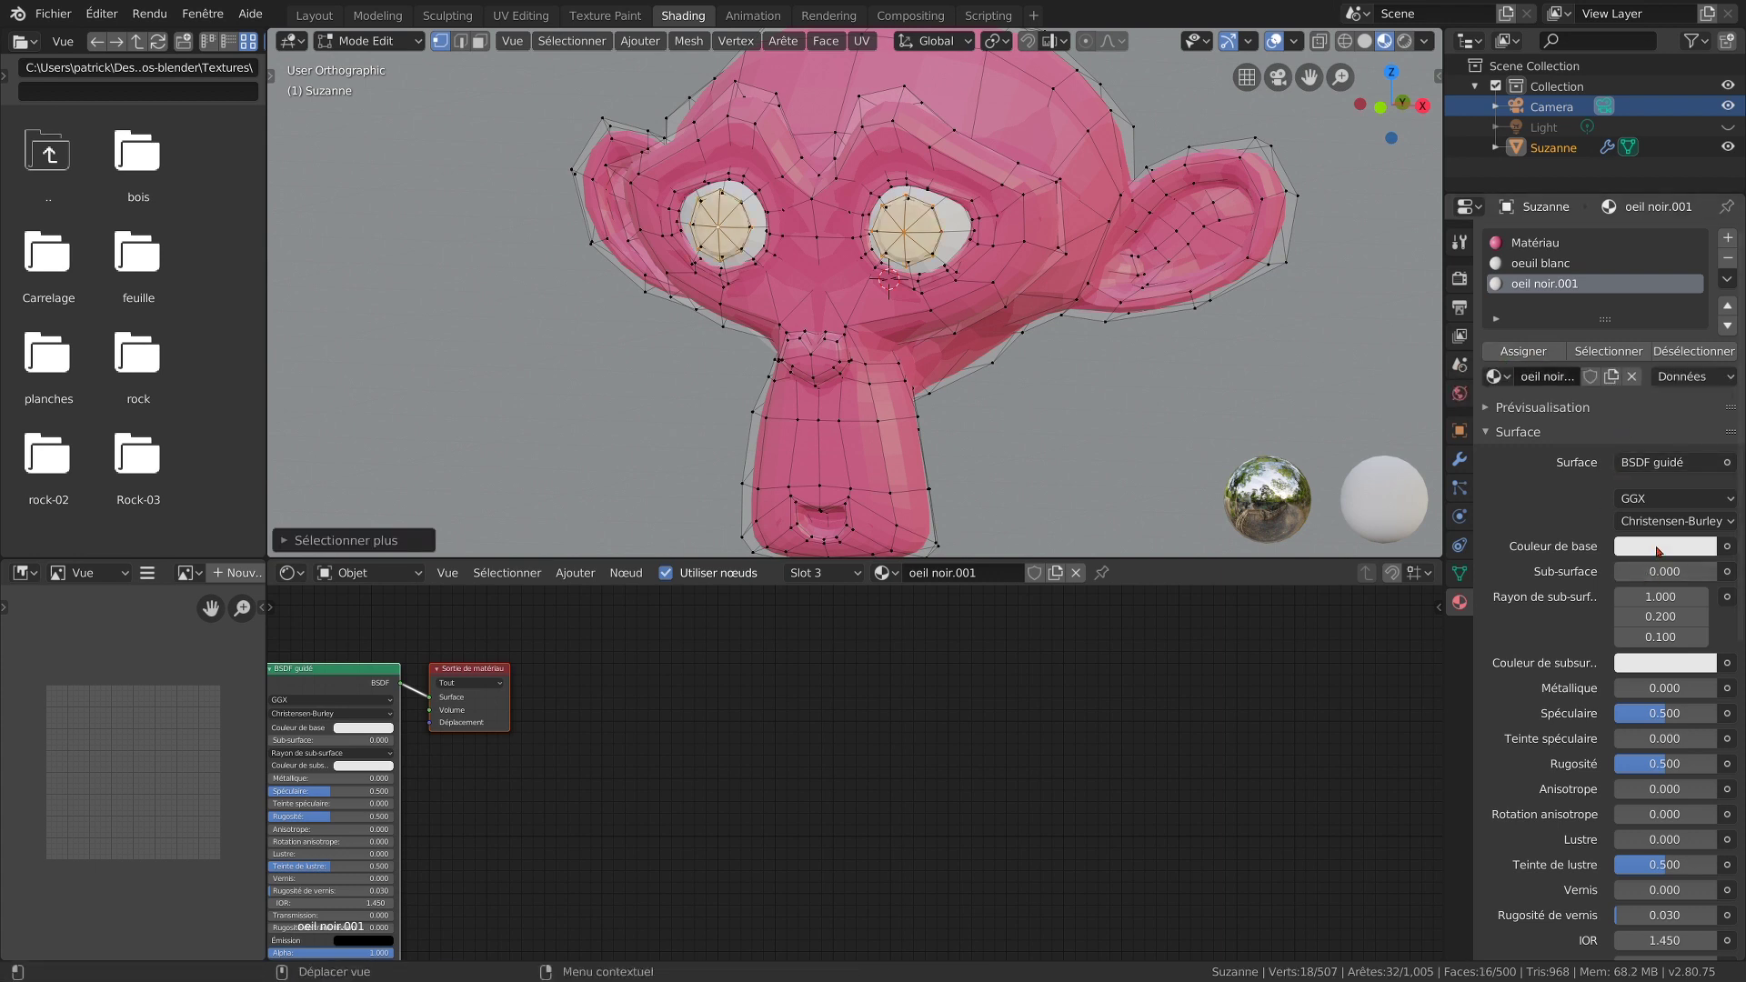
pyautogui.click(1666, 545)
pyautogui.moveTo(1699, 387); pyautogui.dragTo(1700, 402)
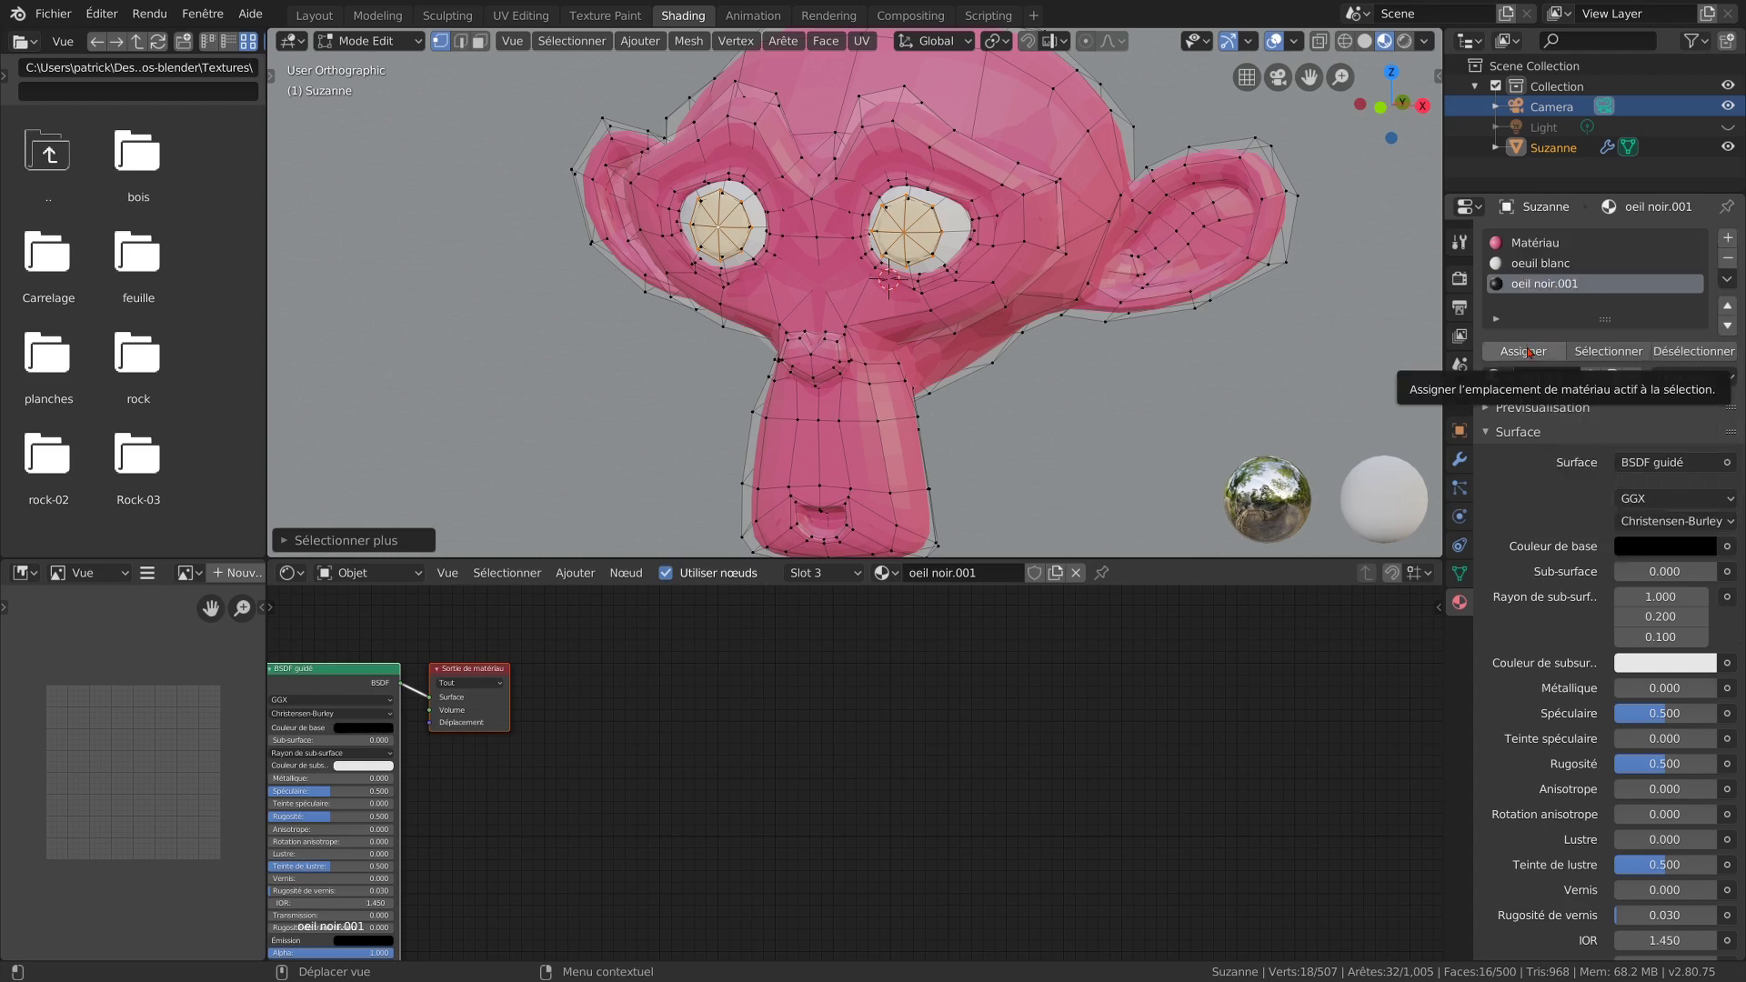
pyautogui.click(1529, 350)
pyautogui.click(1298, 379)
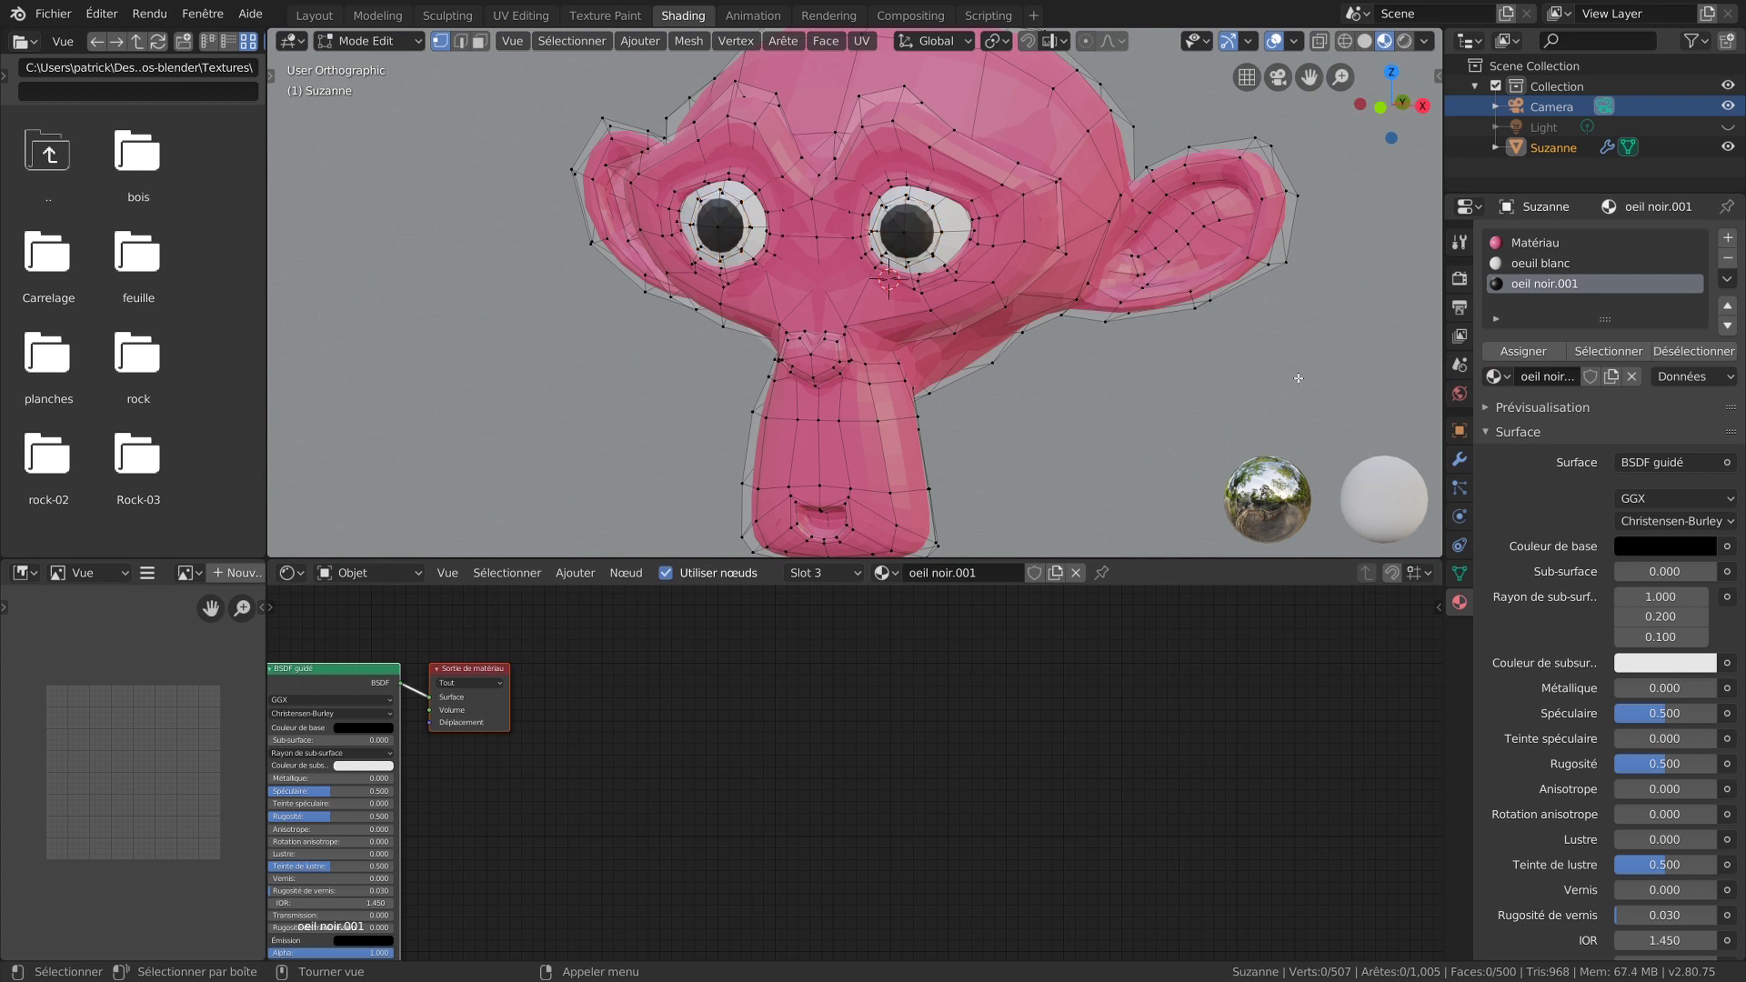
# Step: Make the pink skin material active and rename it "tete"
pyautogui.click(819, 574)
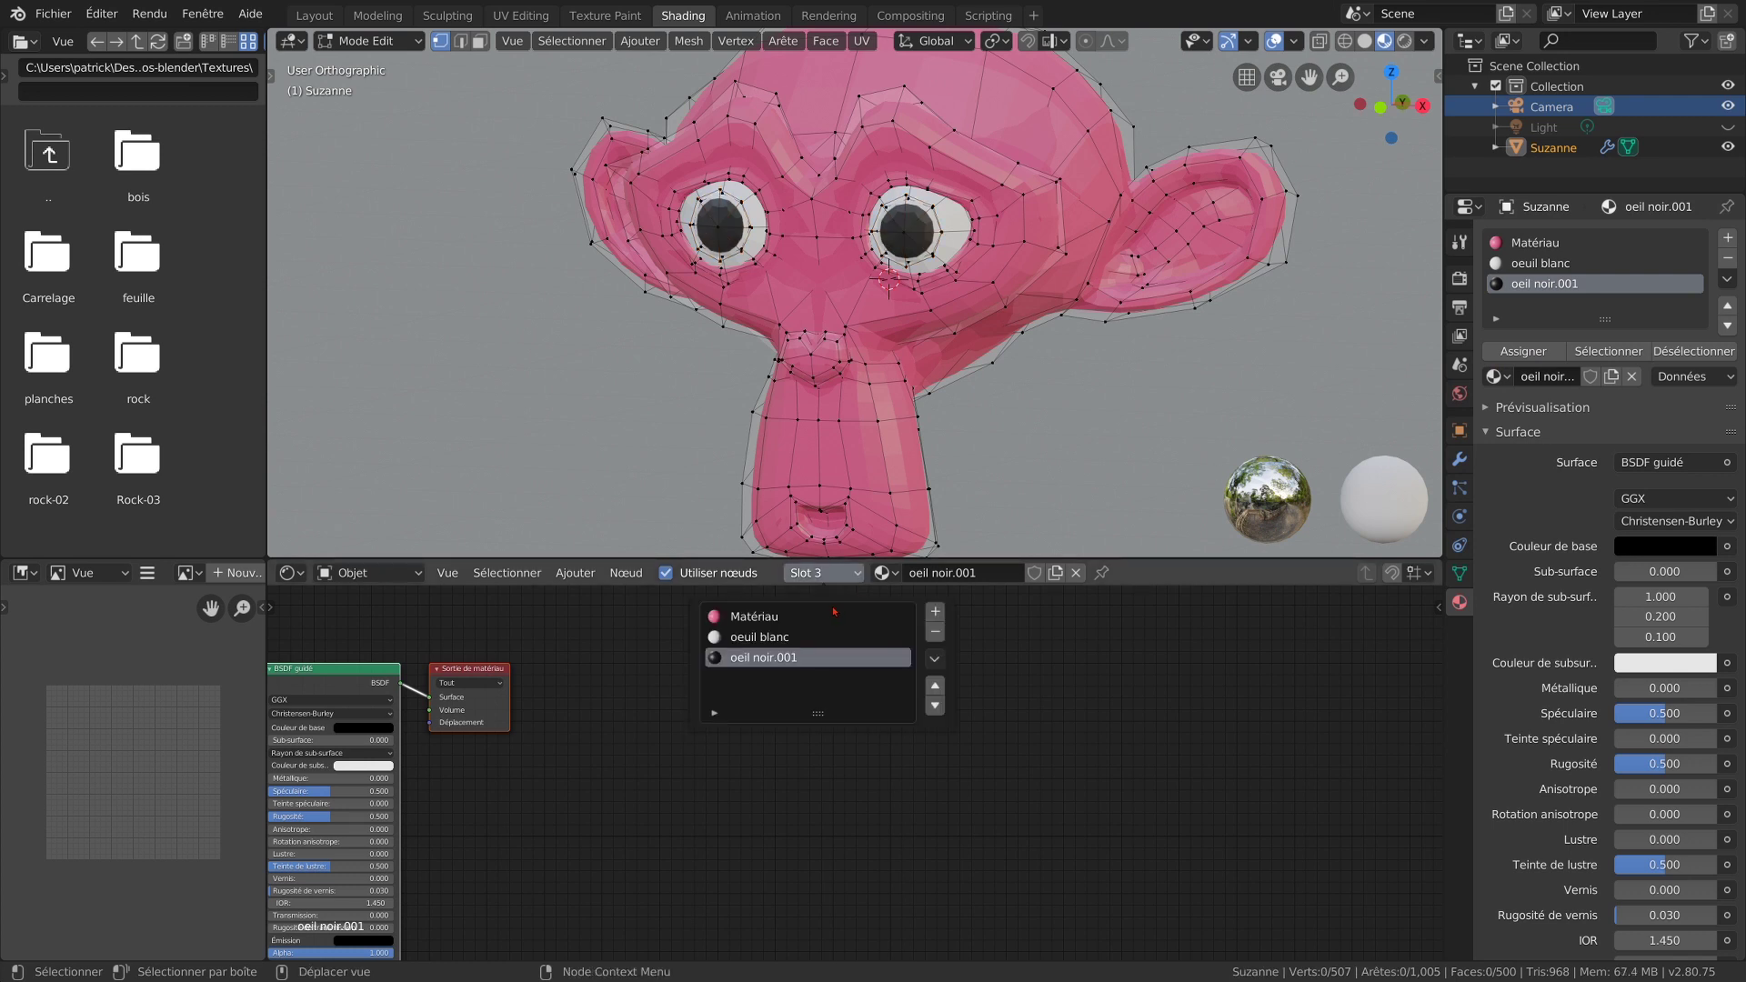
pyautogui.click(770, 618)
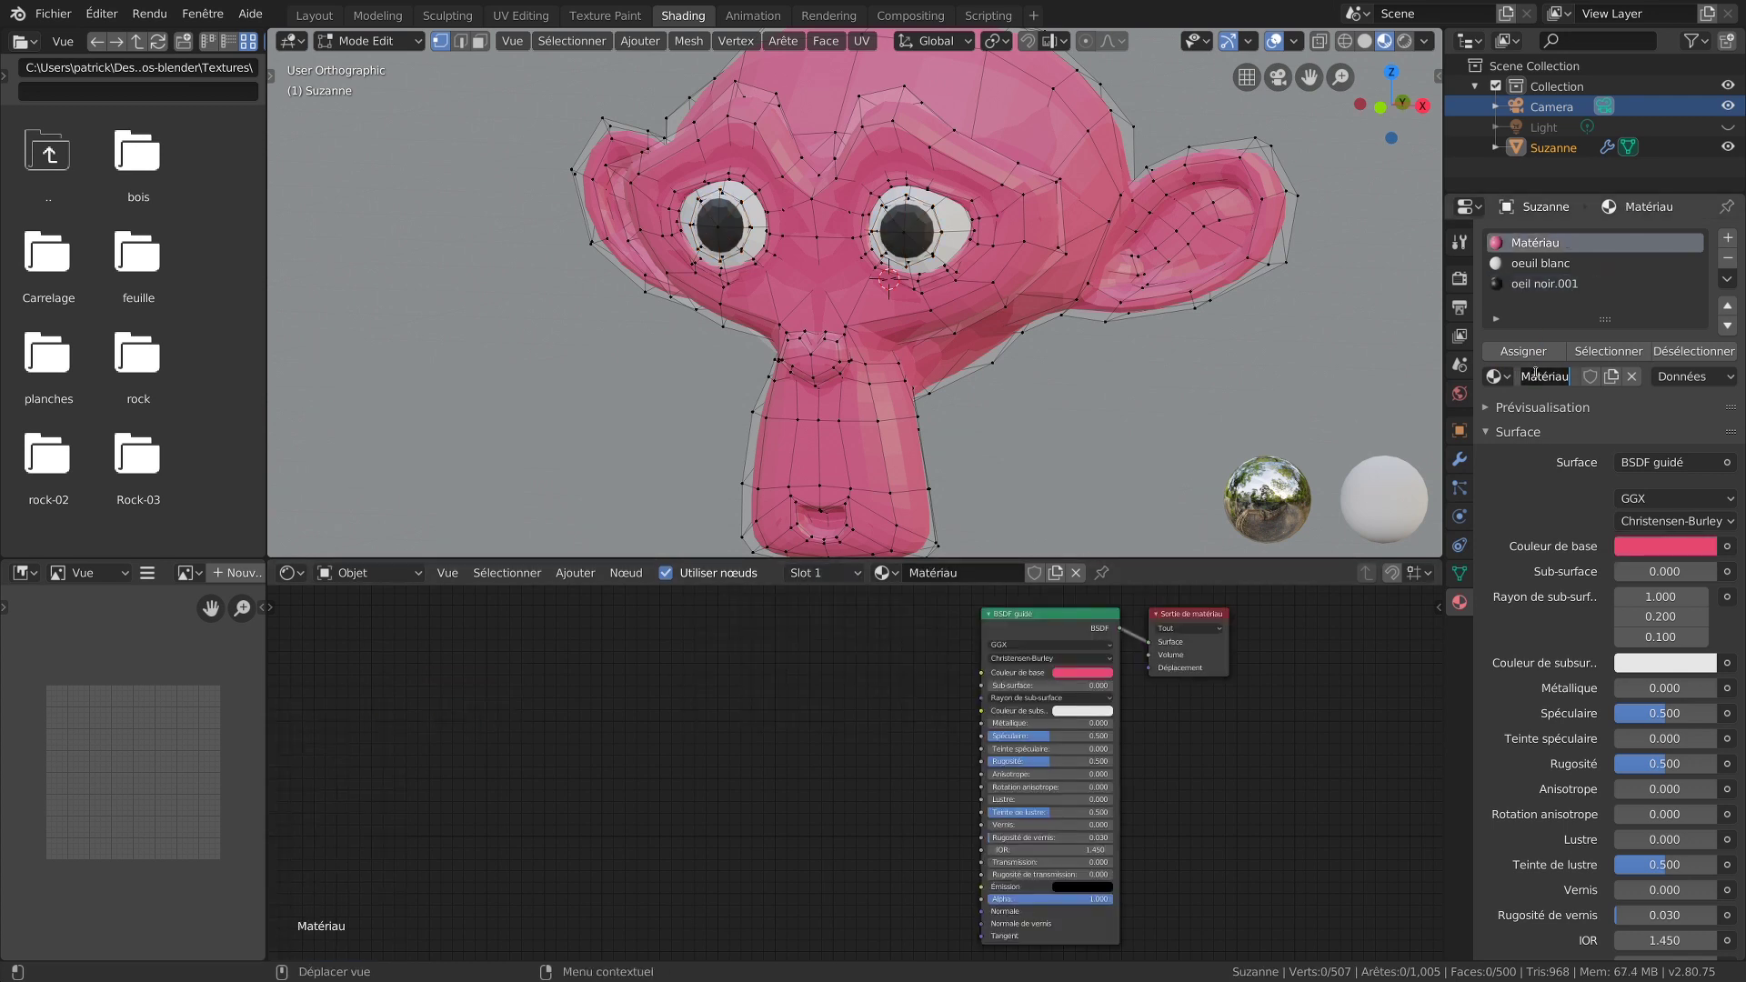
pyautogui.write('tete')
pyautogui.press('Return')
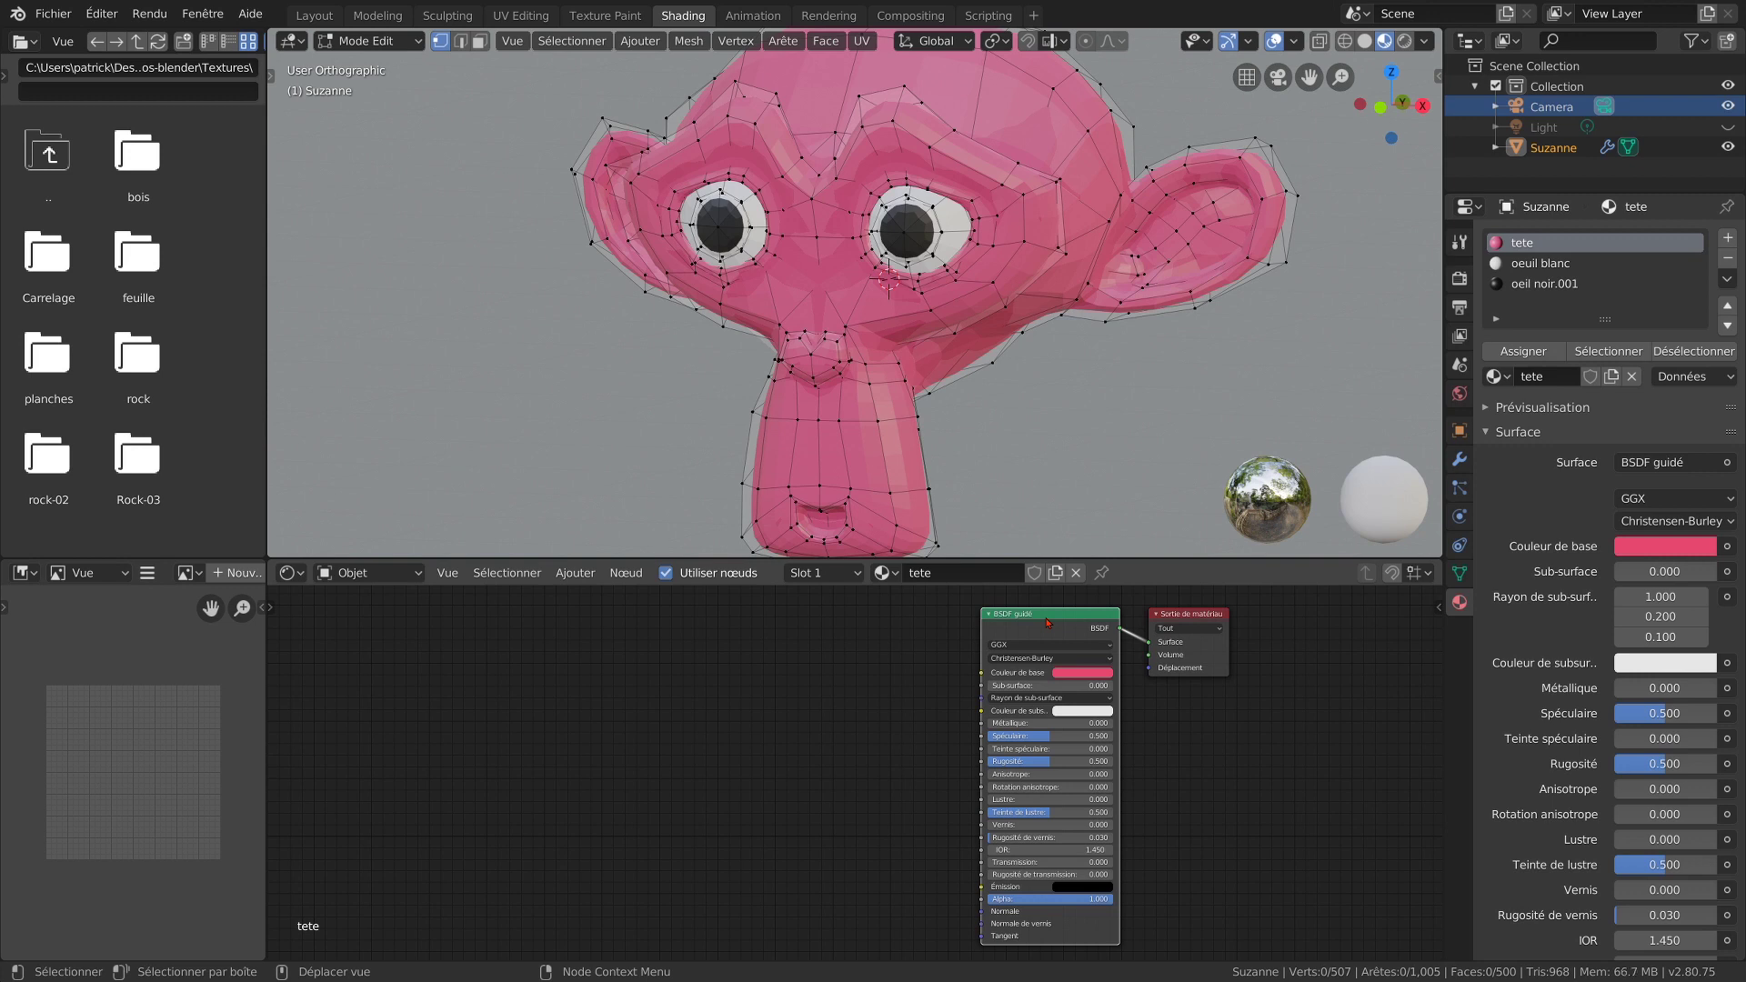
# Step: Run Principled Texture Setup on the "tete" shader with all five Blue_tiles_01_1K images from the Carrelage folder
pyautogui.hotkey('ctrl', 'shift', 't')
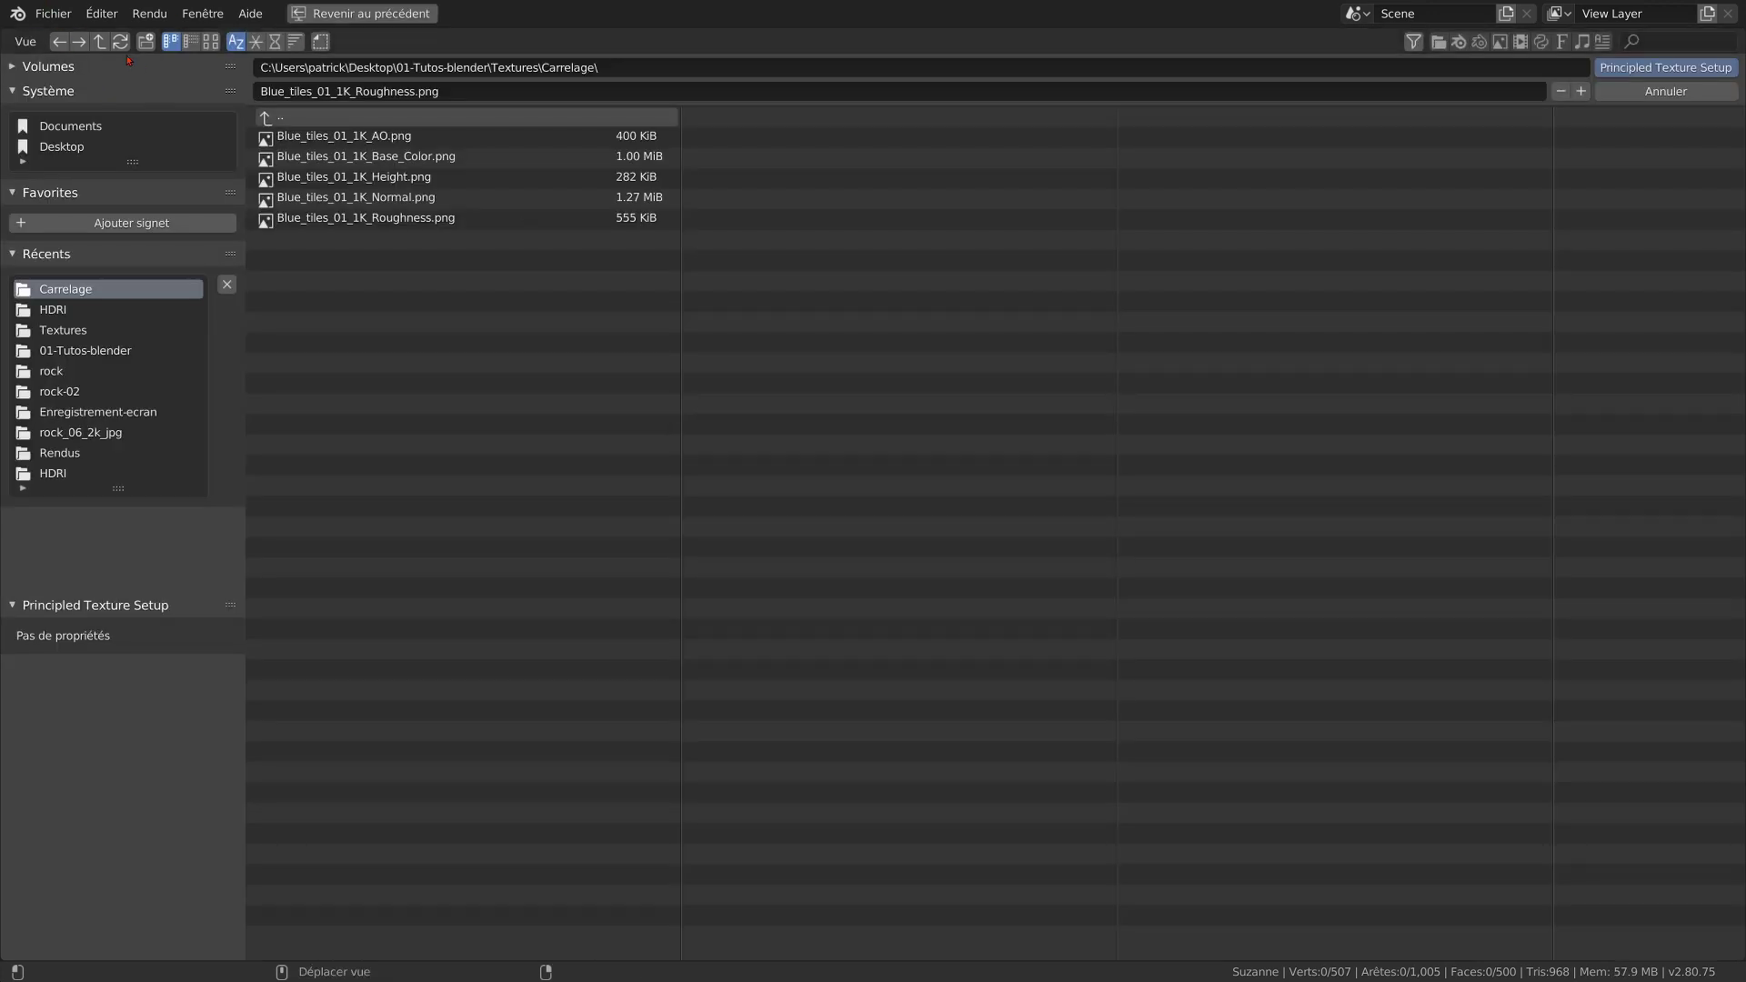
pyautogui.click(99, 41)
pyautogui.click(273, 157)
pyautogui.click(328, 138)
pyautogui.moveTo(328, 139); pyautogui.dragTo(1197, 221)
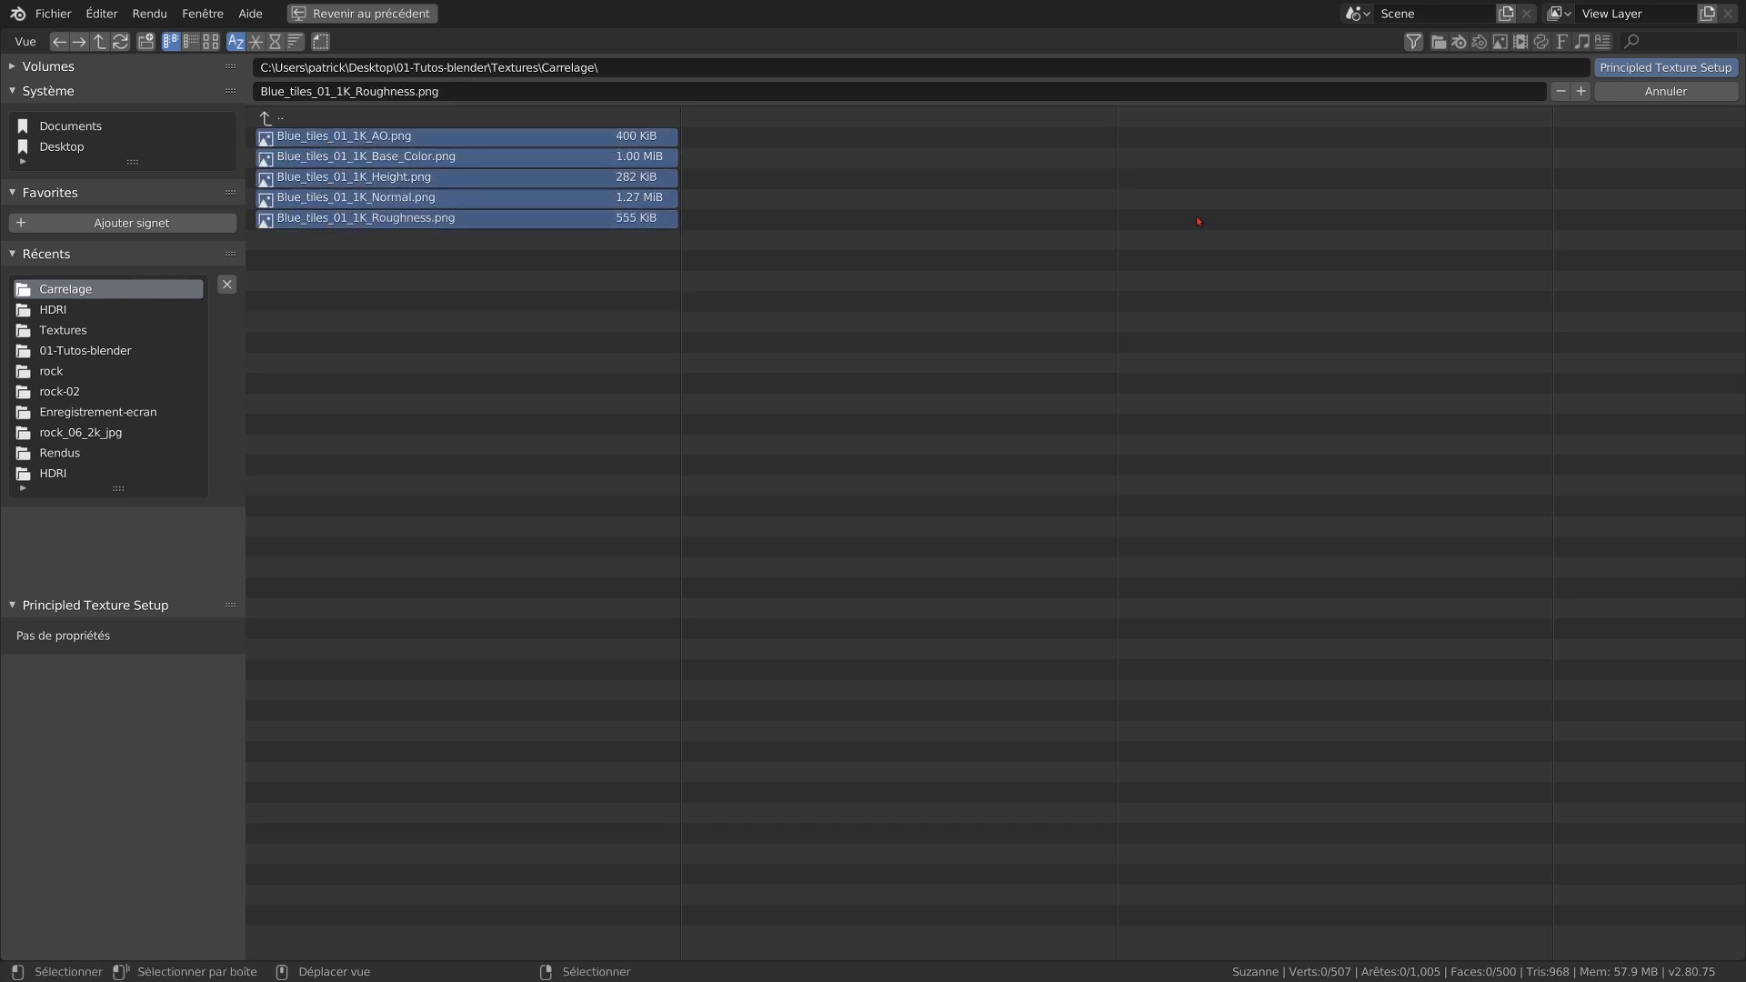
pyautogui.click(1646, 69)
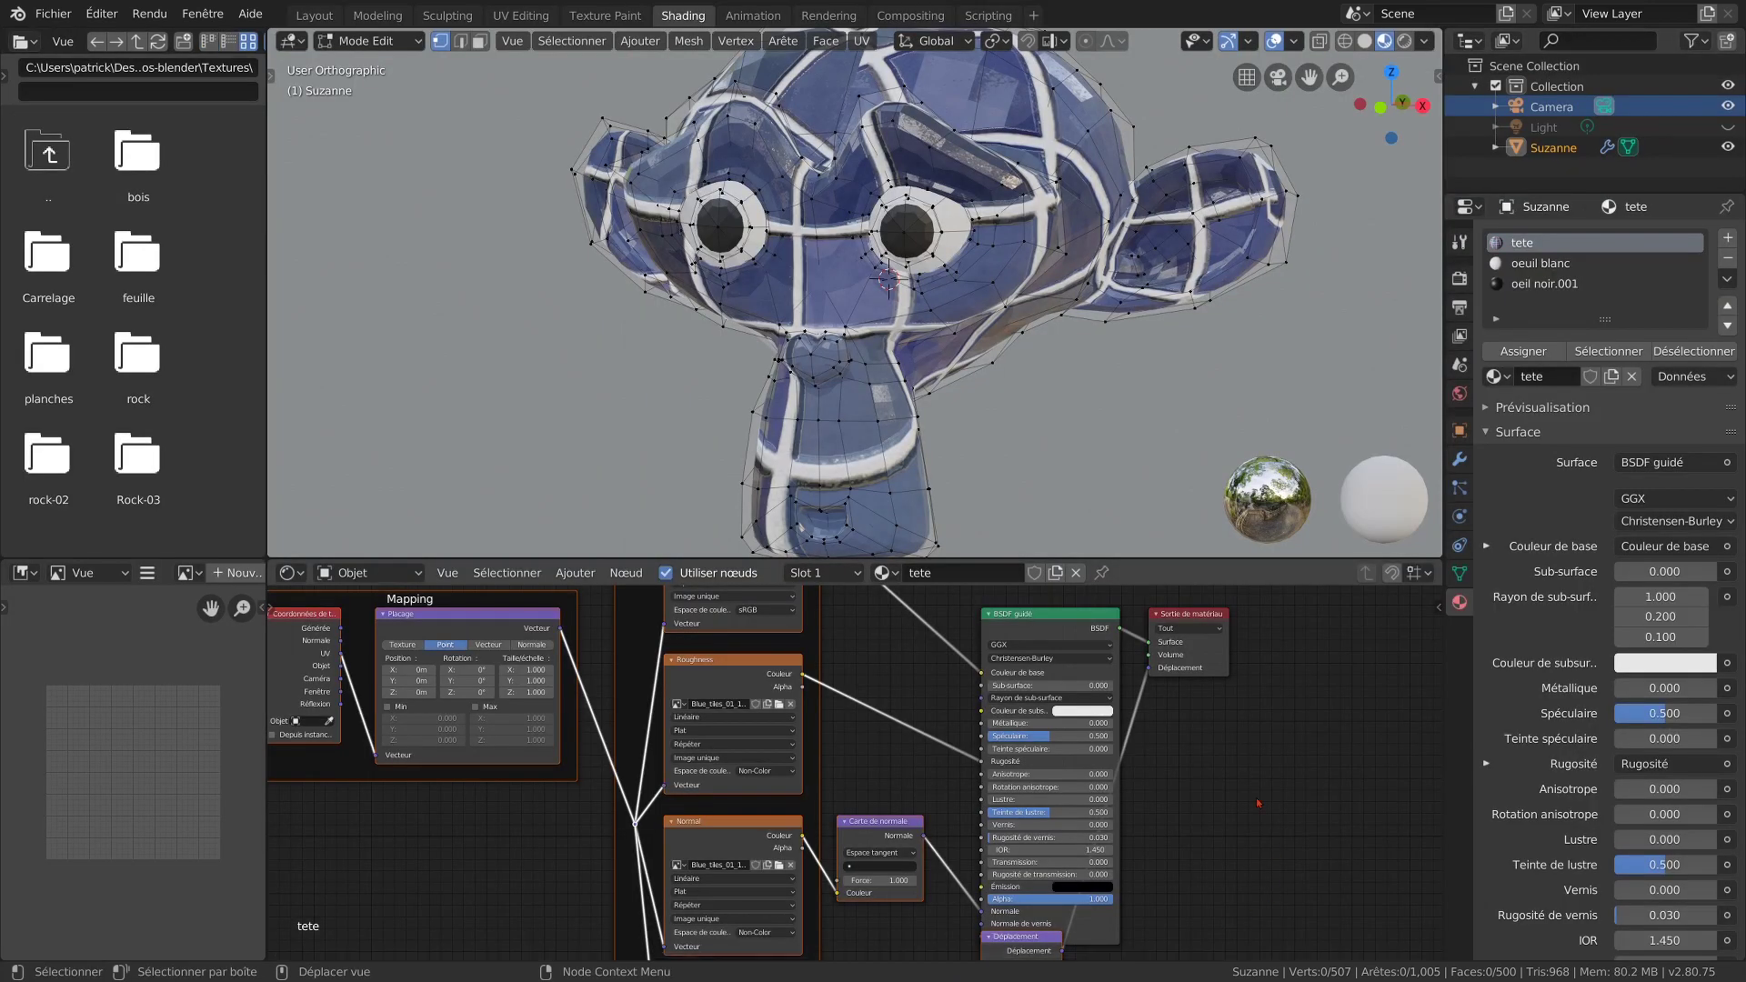
# Step: Set the Mapping node's scale to 3 on X, Y and Z and show the monkey in rendered shading
pyautogui.moveTo(524, 669); pyautogui.dragTo(524, 692)
pyautogui.write('3')
pyautogui.press('Return')
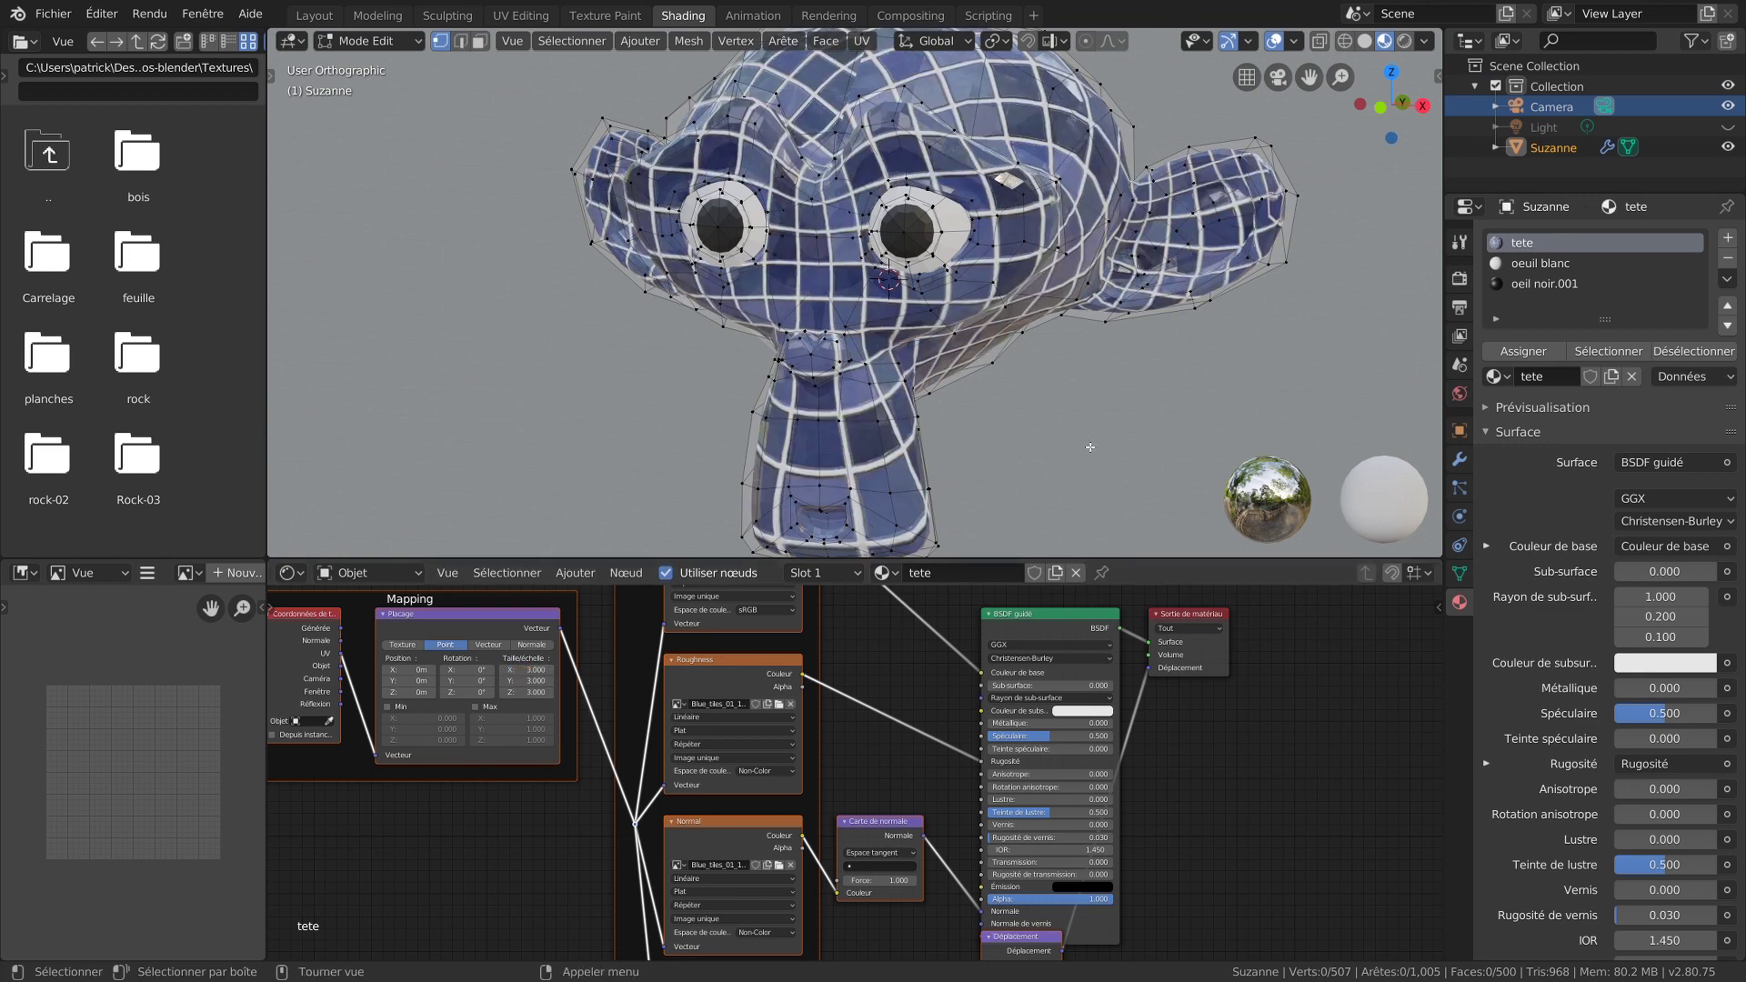
pyautogui.scroll(-1, 1090, 446)
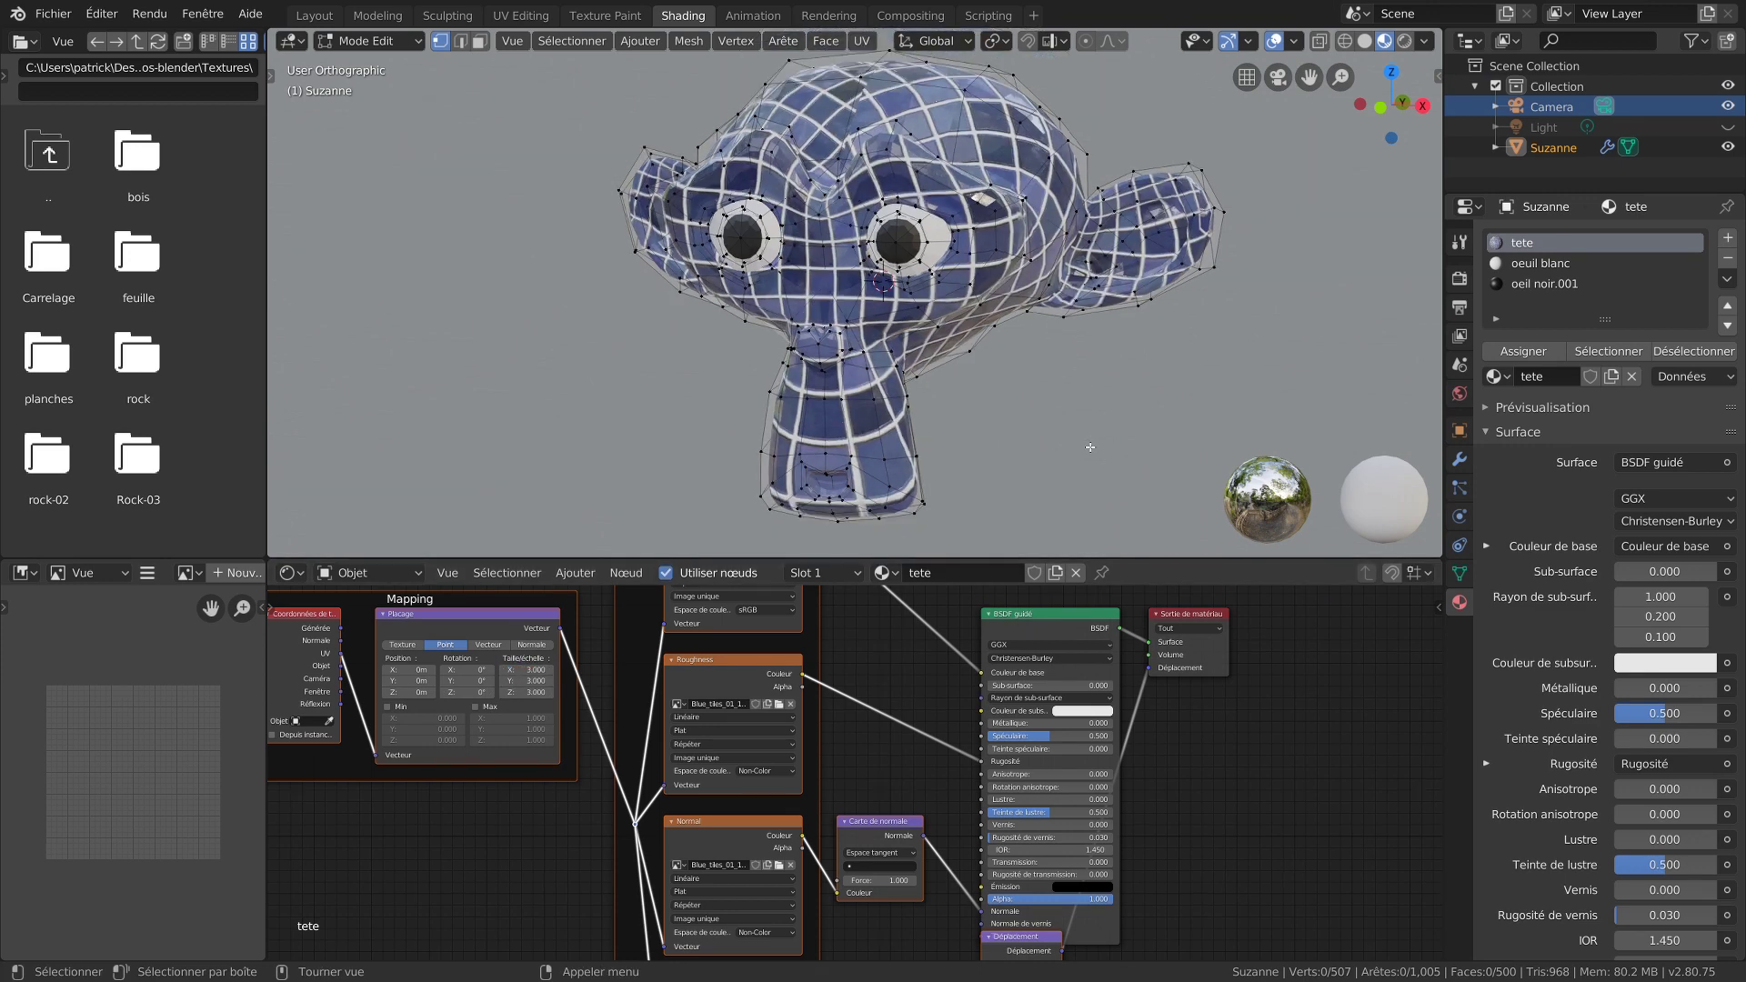
pyautogui.click(1404, 41)
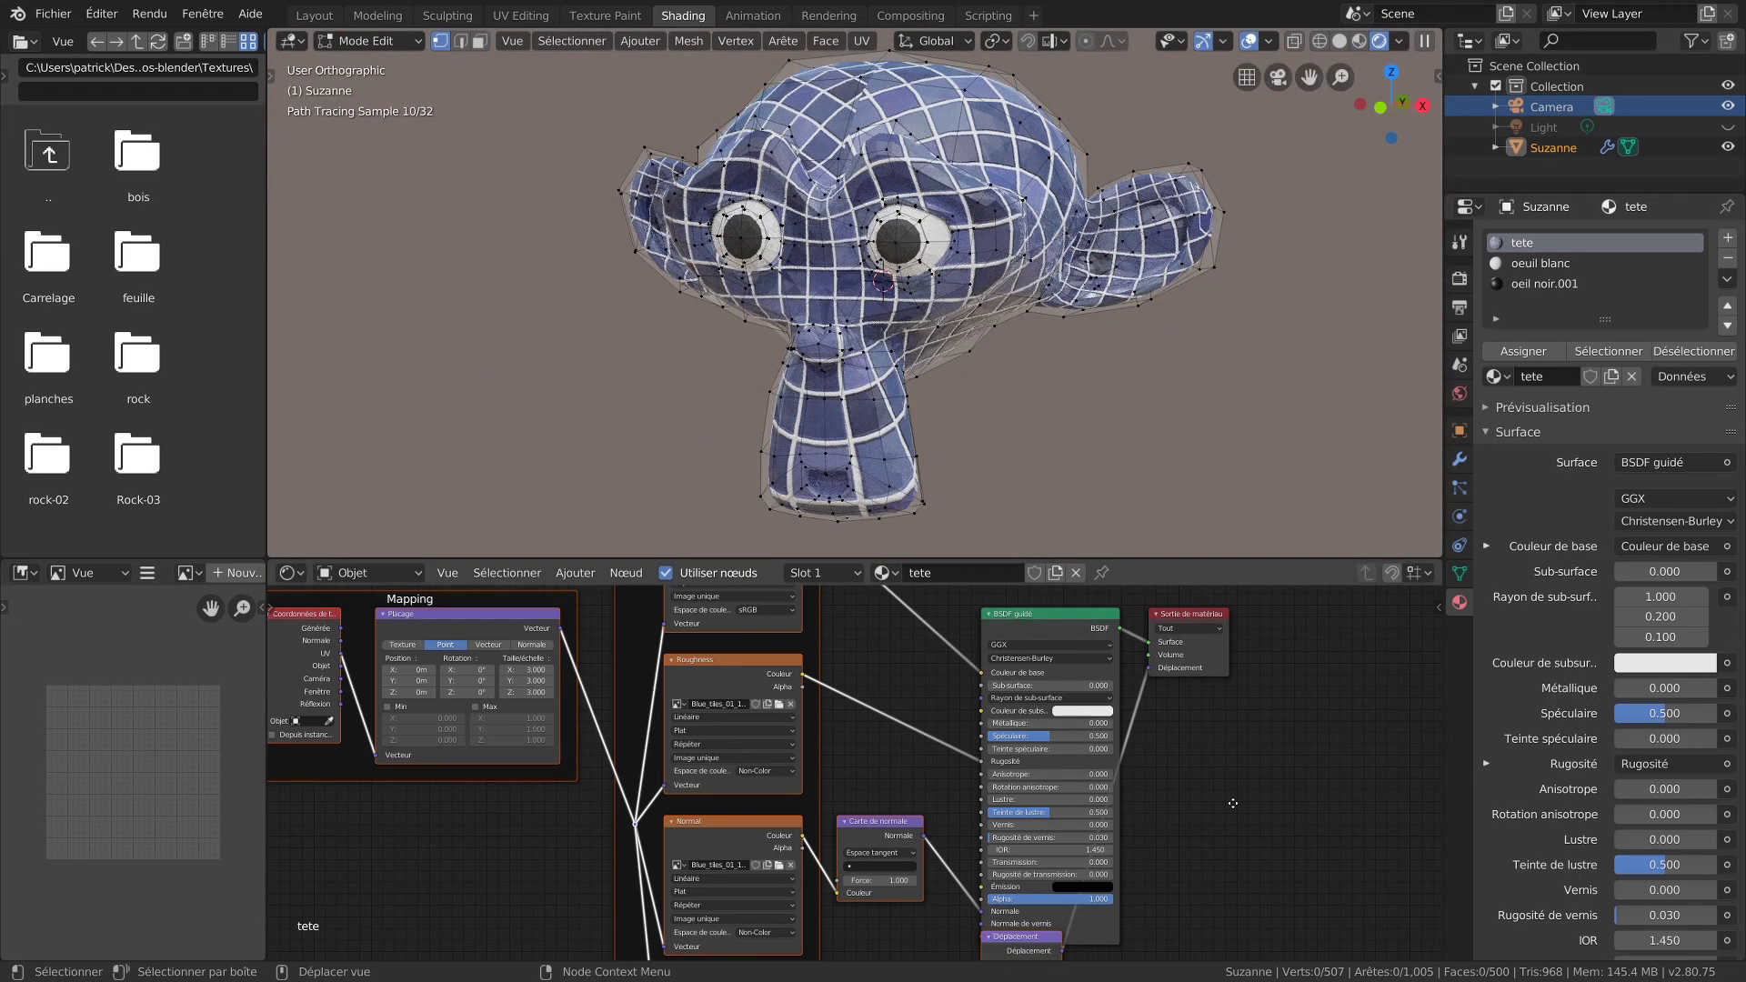
# Step: Move the Displacement node clear below the Principled shader and try a displacement scale of 10.6
pyautogui.press('g')
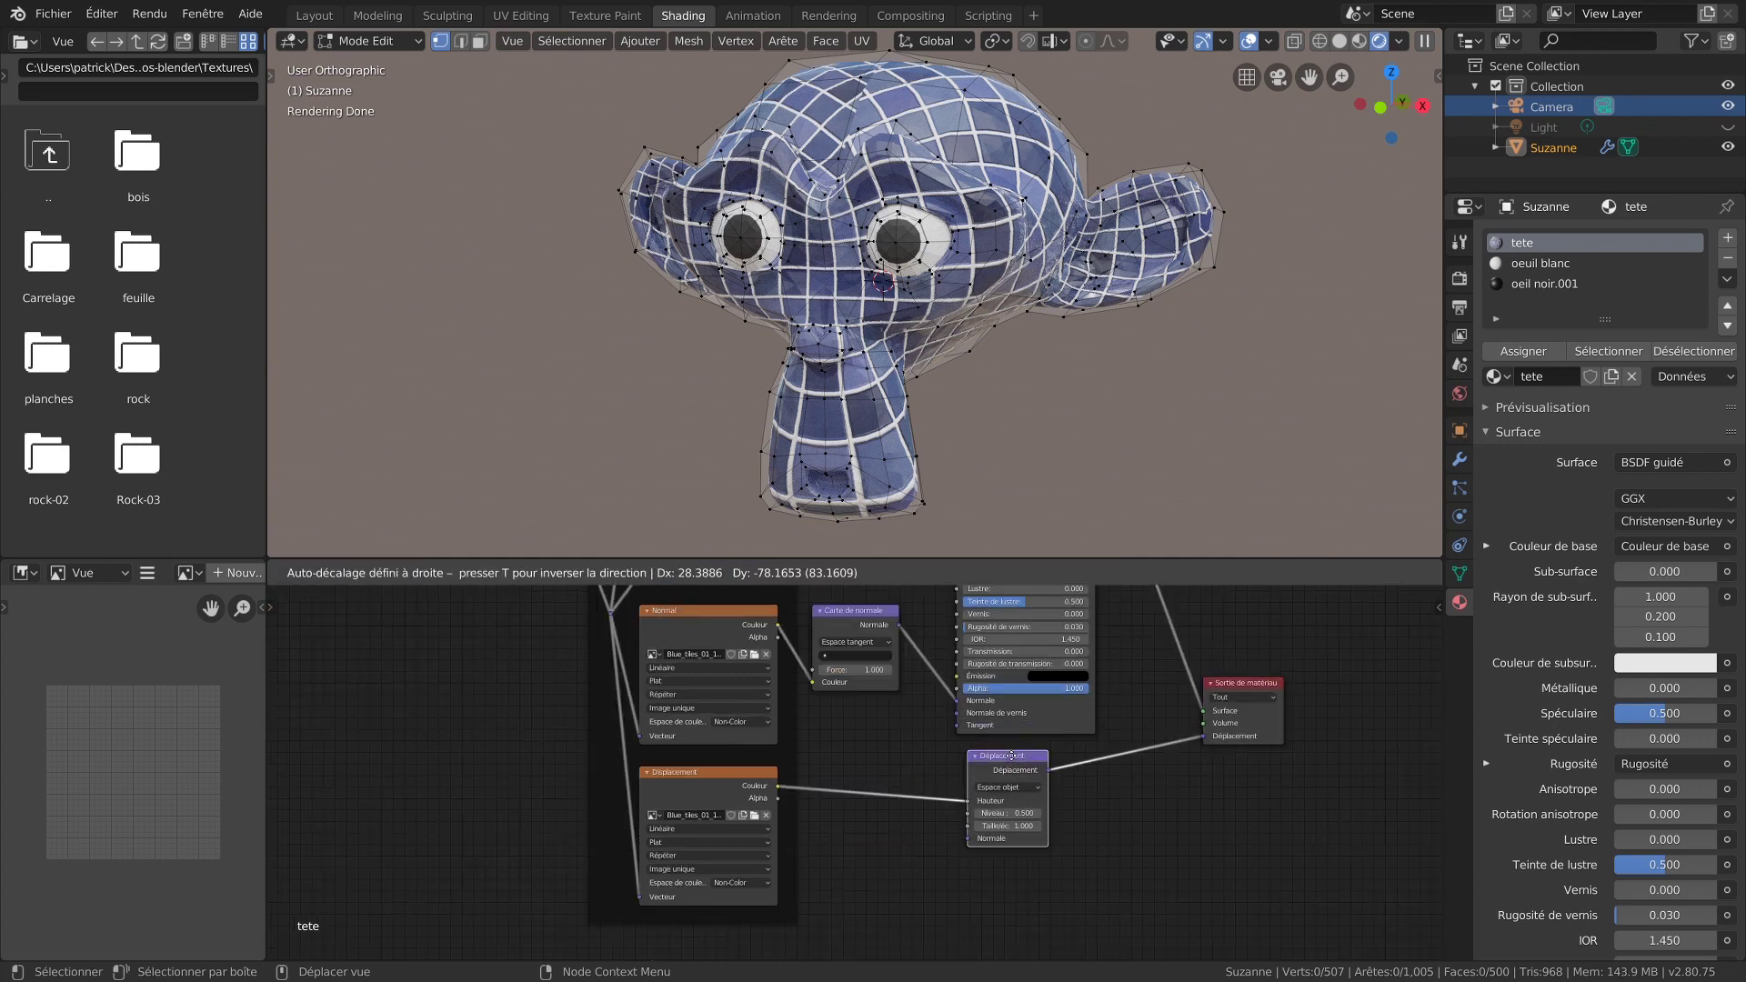
pyautogui.scroll(5, 1018, 769)
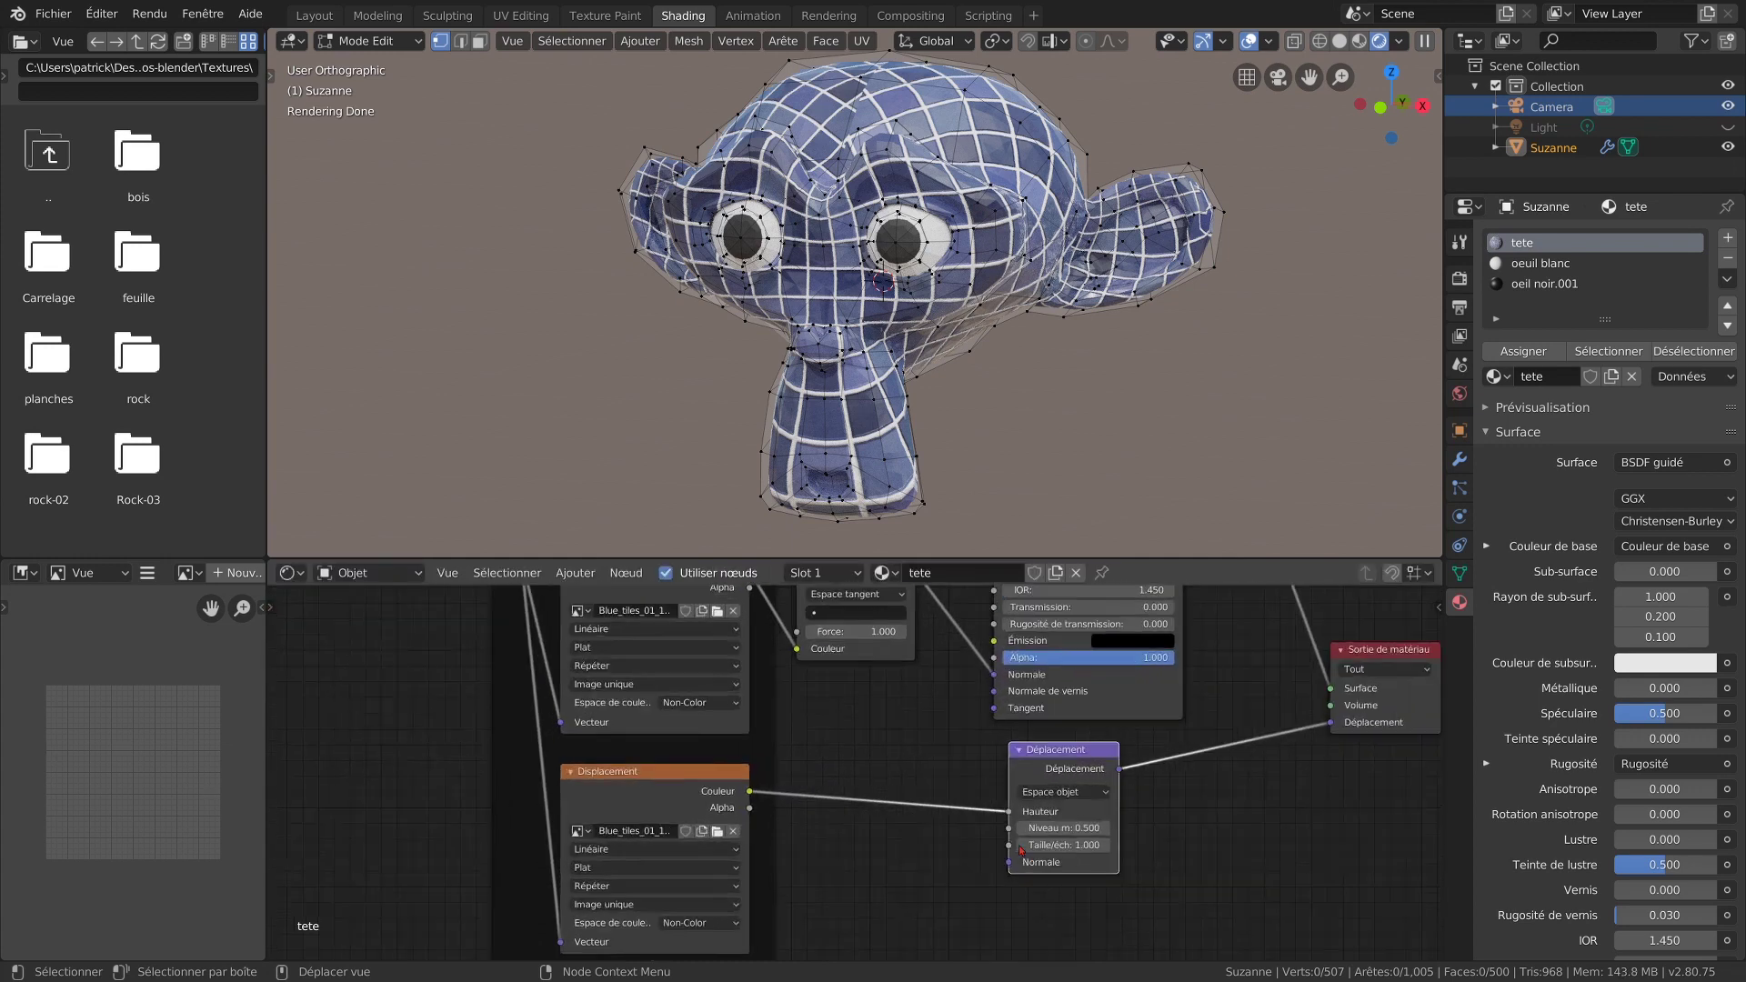
pyautogui.moveTo(1074, 853); pyautogui.dragTo(1173, 853)
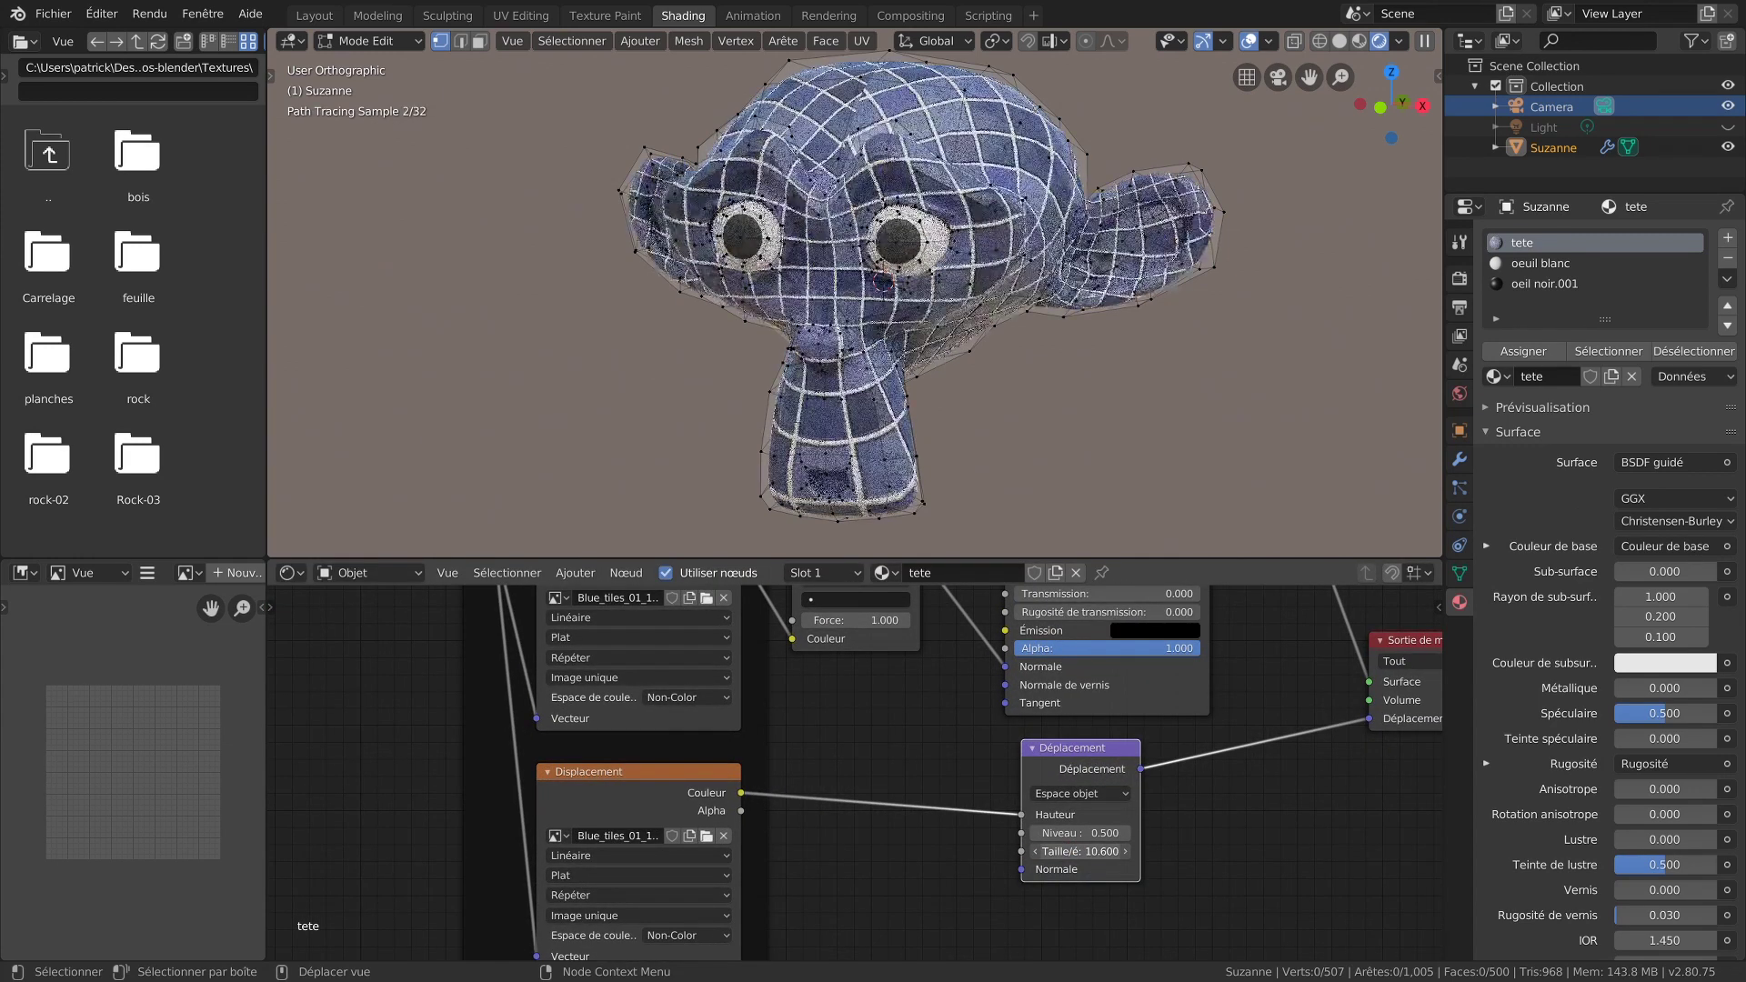
pyautogui.click(1074, 853)
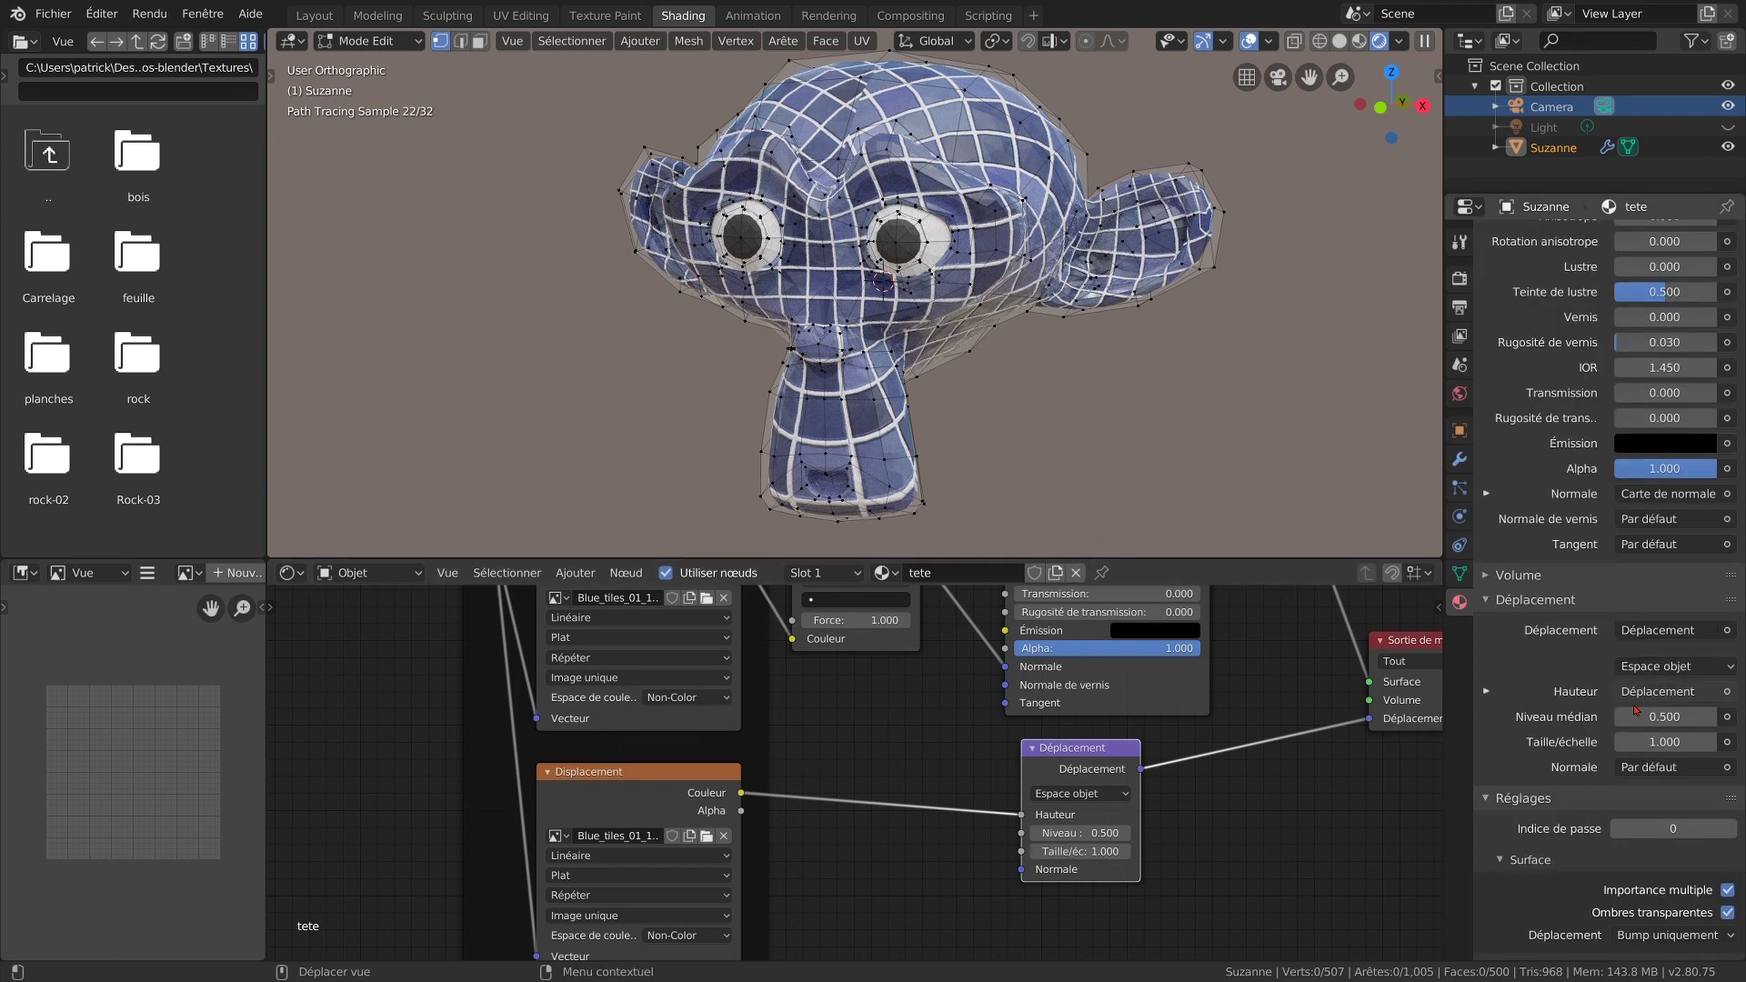
# Step: Set the material's surface displacement method to "Déplacement et bump" and the Displacement node's scale to 0.1
pyautogui.scroll(-3, 1629, 798)
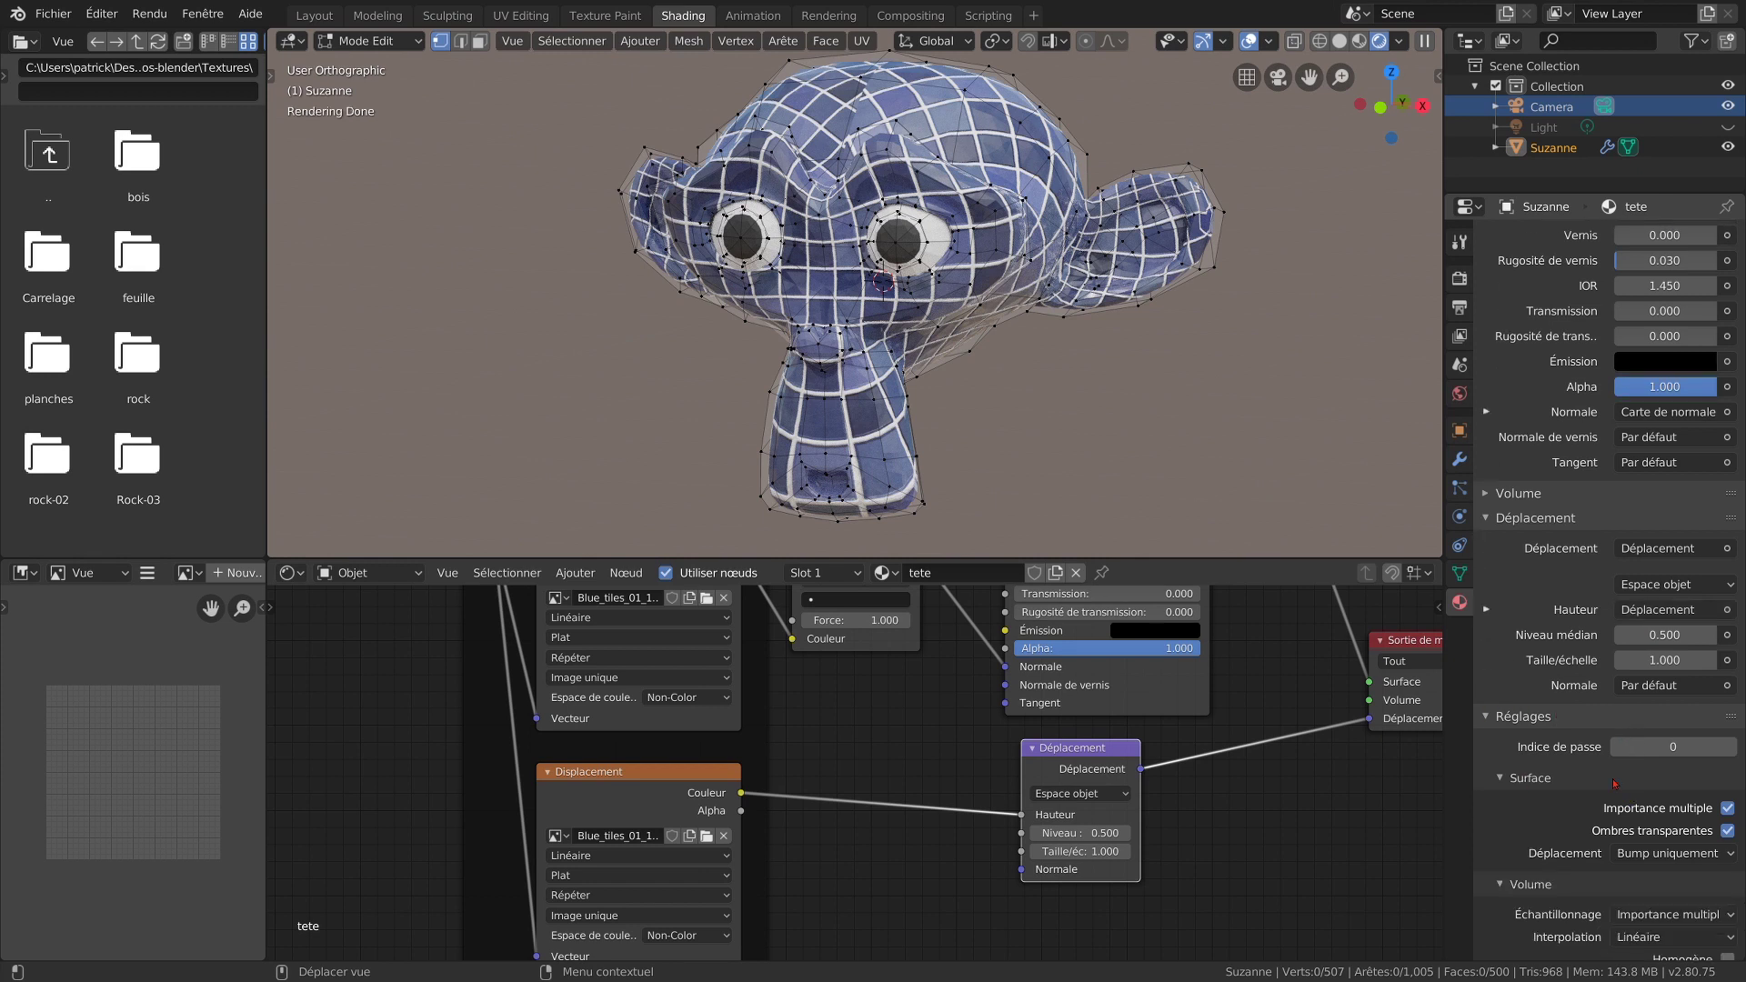
pyautogui.click(1667, 860)
pyautogui.click(1627, 930)
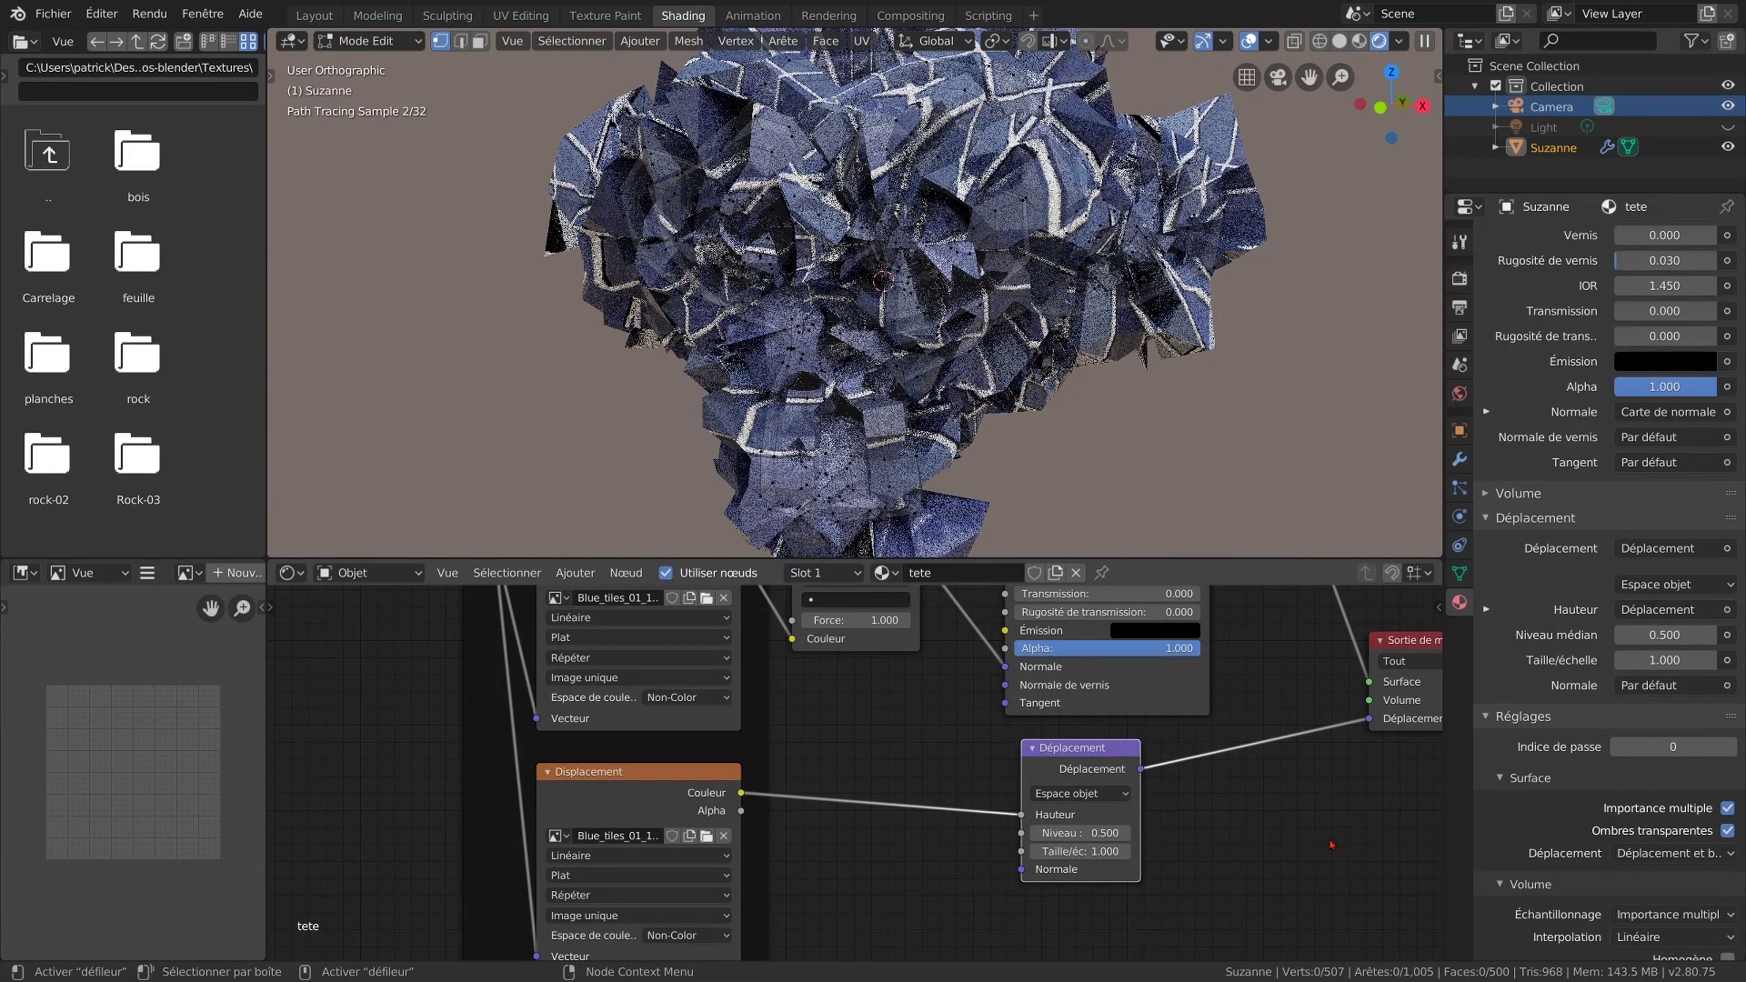
pyautogui.doubleClick(1082, 852)
pyautogui.write('0.1')
pyautogui.press('Return')
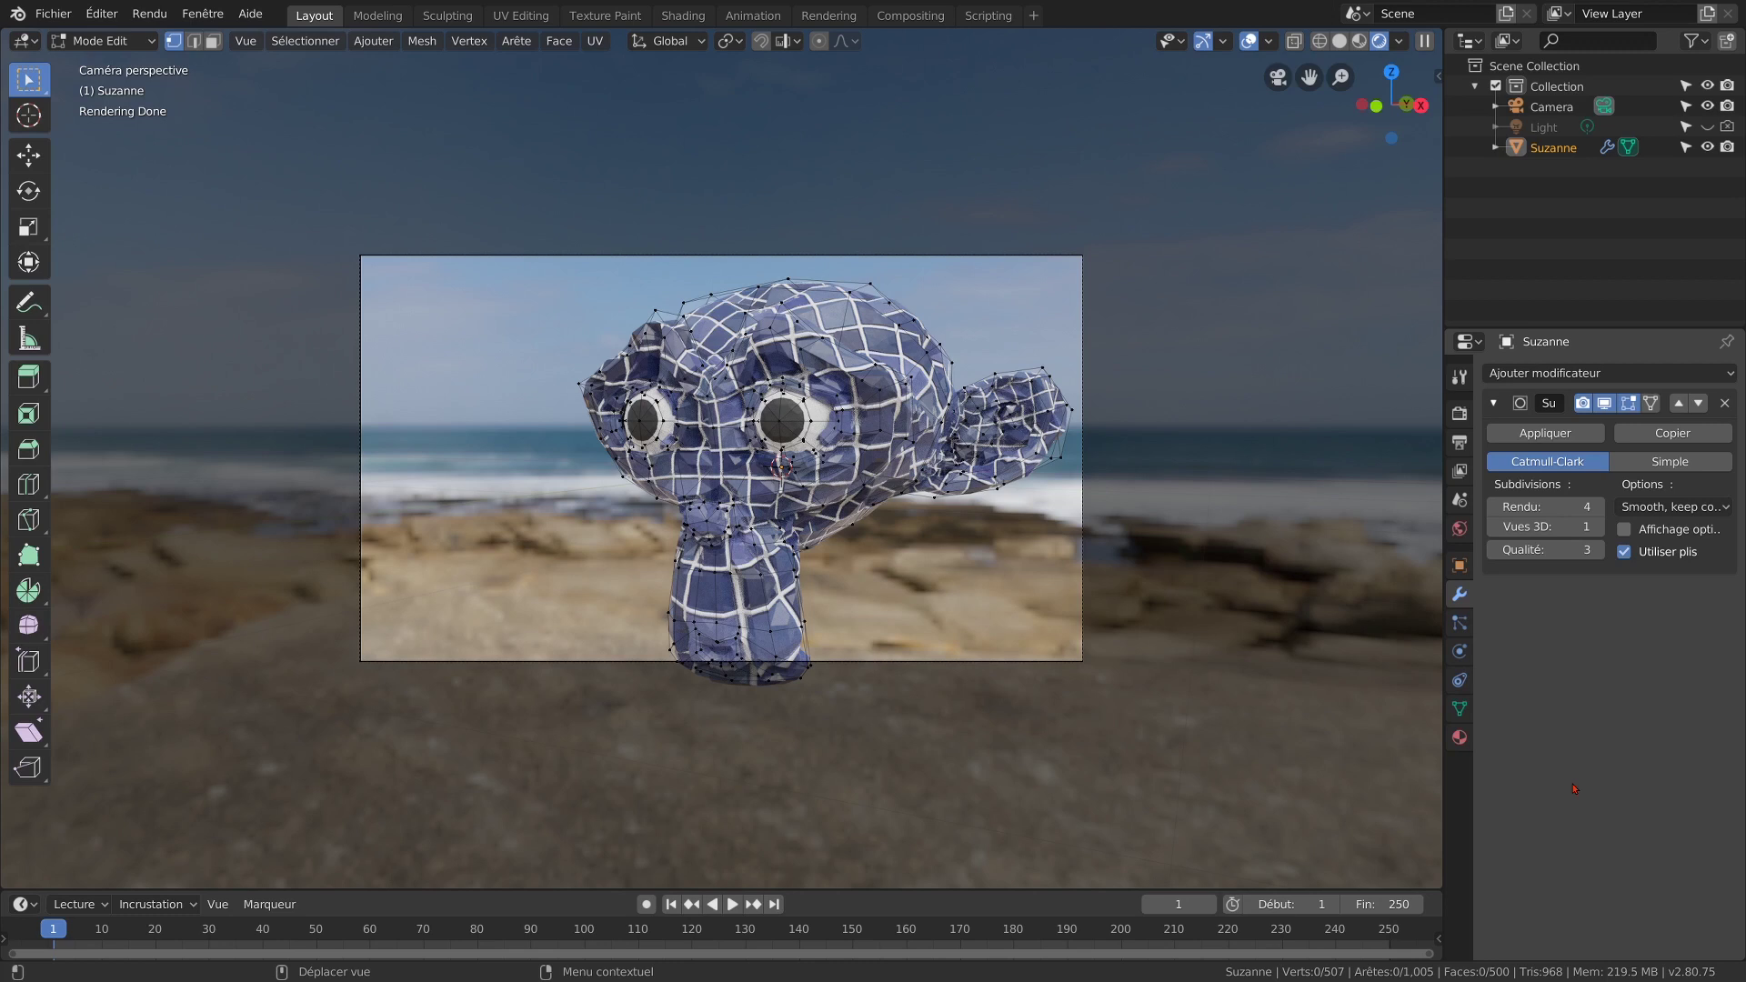
# Step: Set the Cycles feature set to "Expérimentales" and the render device to "Calculs GPU"
pyautogui.click(1664, 459)
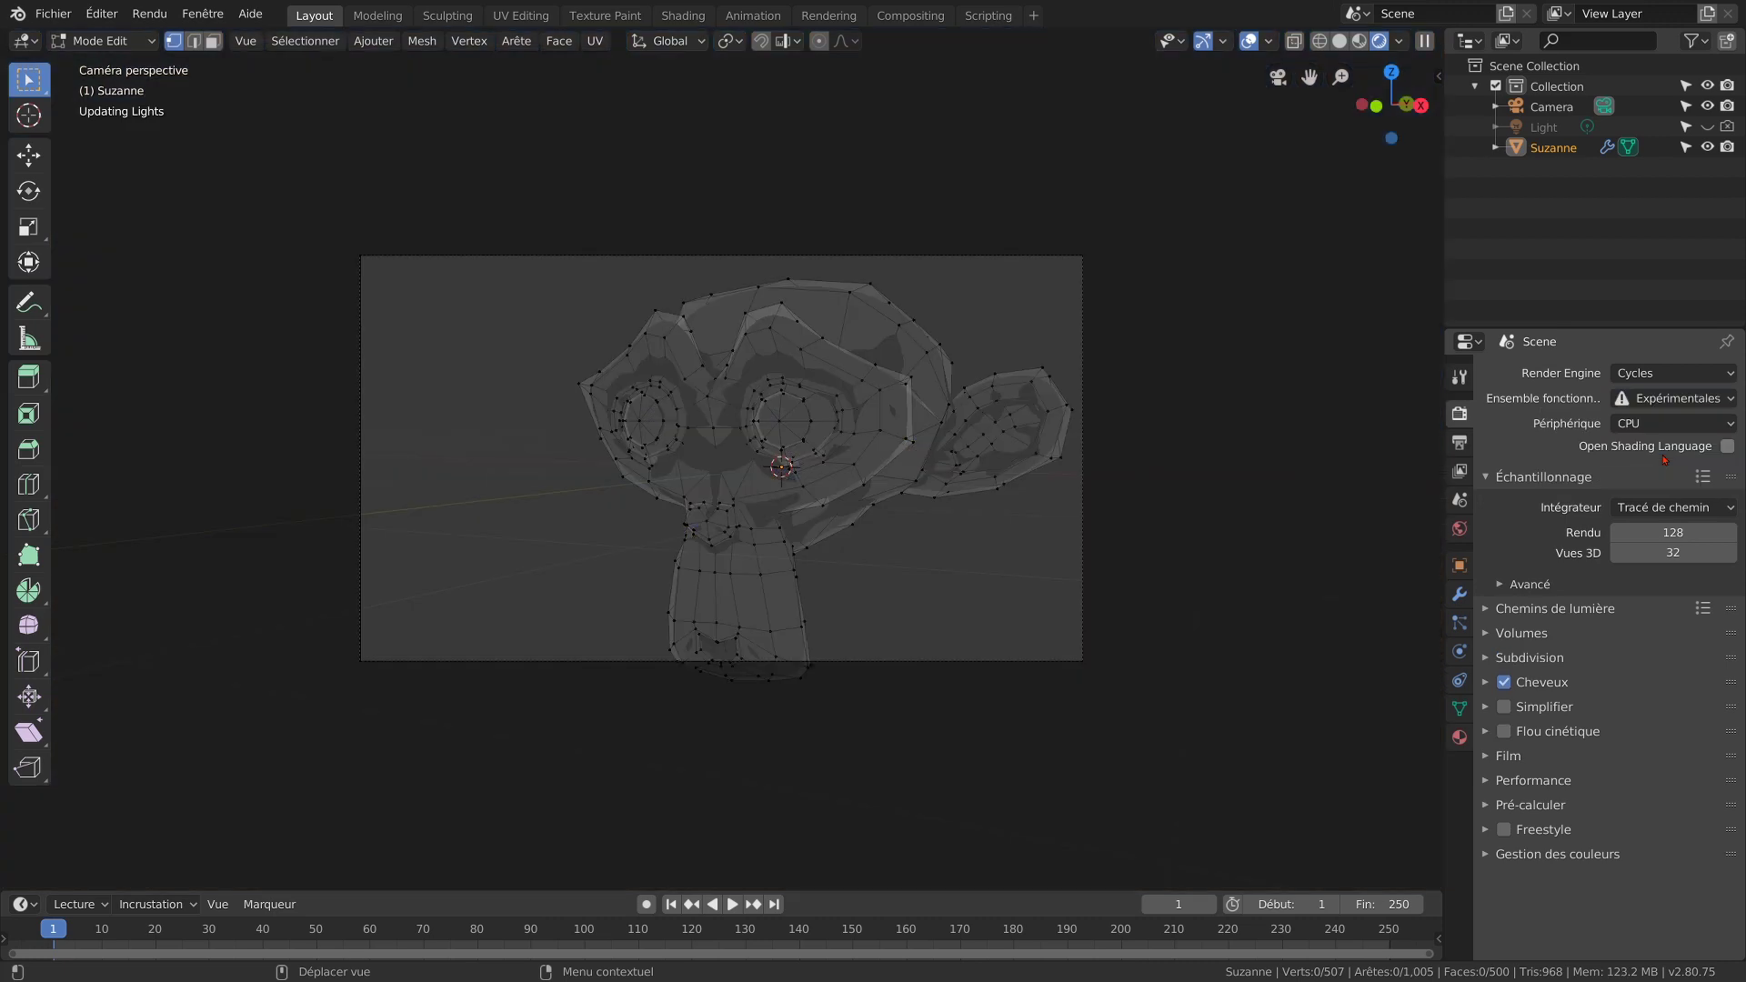
pyautogui.click(1672, 424)
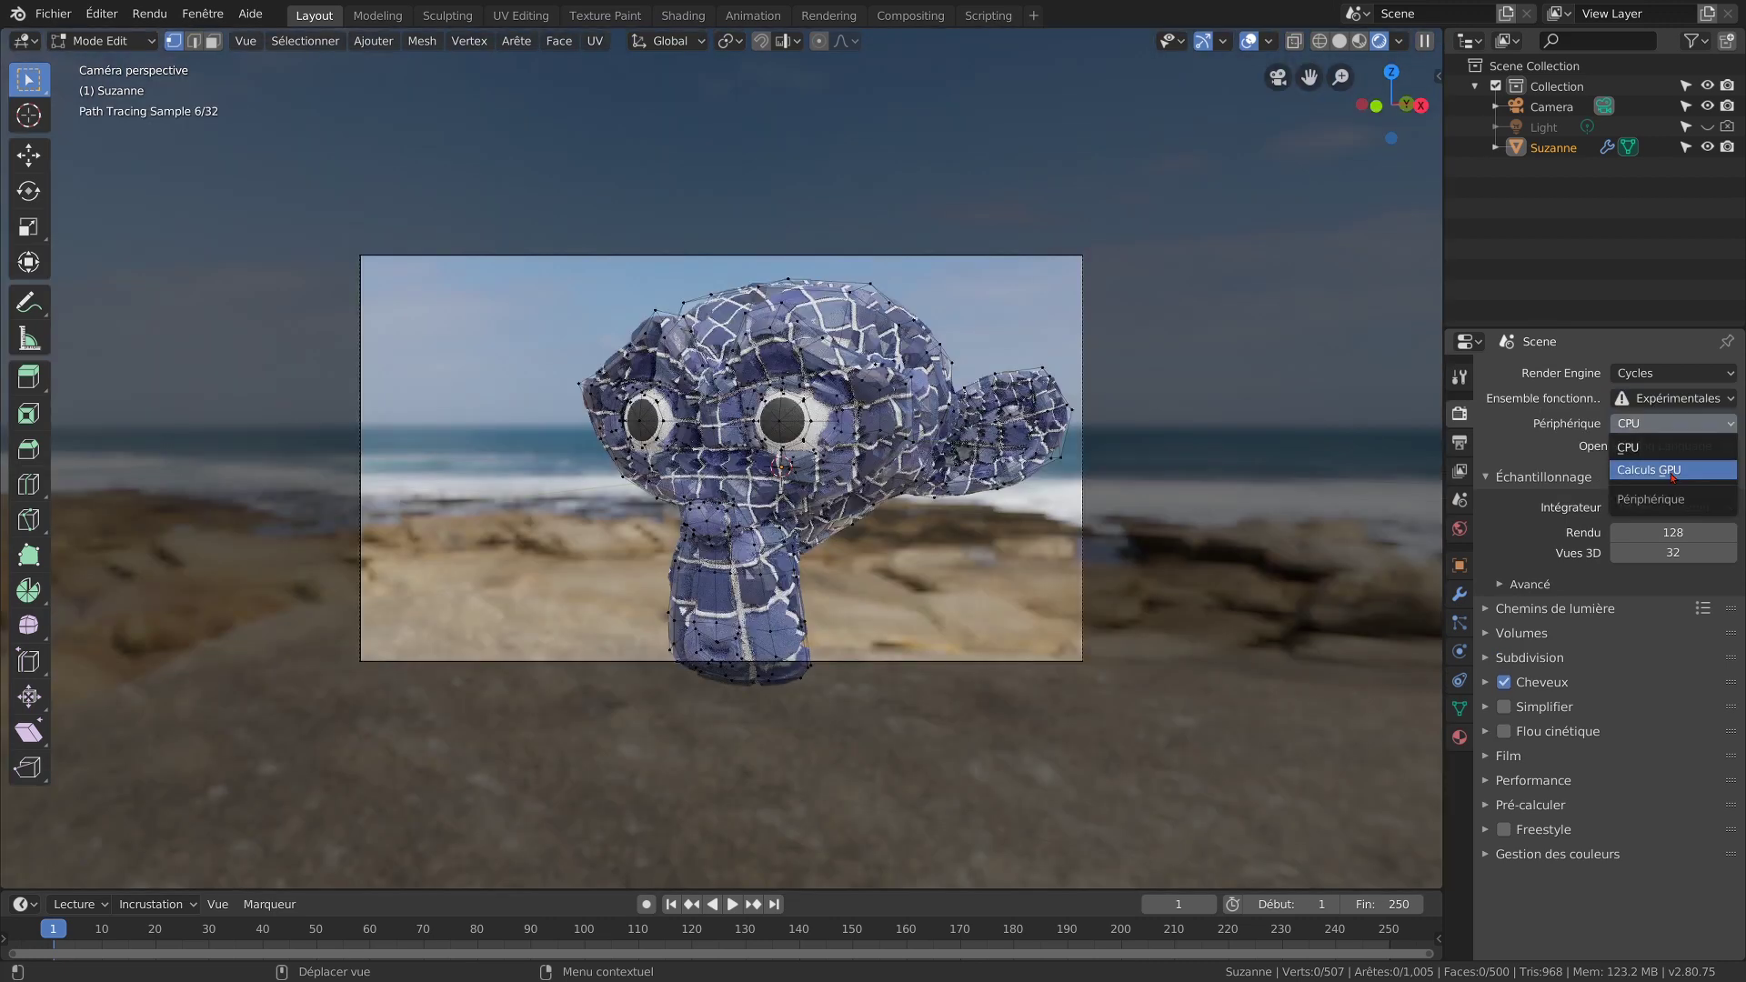
pyautogui.click(1671, 471)
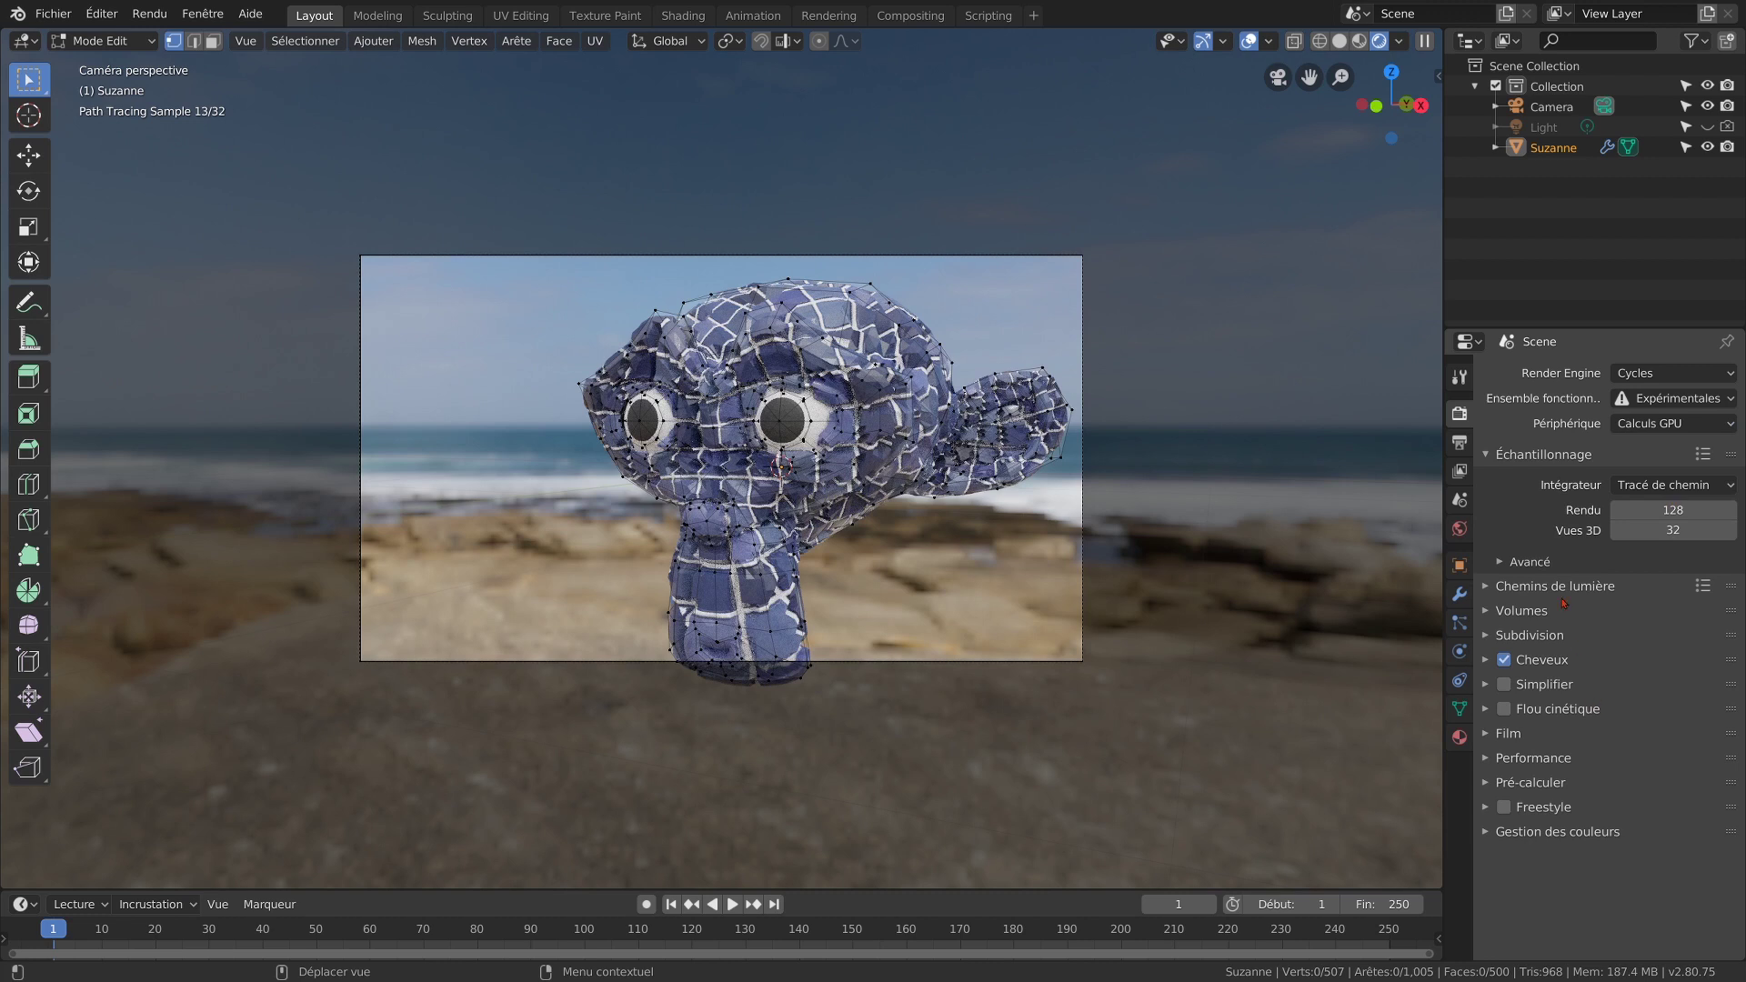
# Step: Enable adaptive subdivision on the monkey's Subdivision modifier and render the image
pyautogui.click(1462, 600)
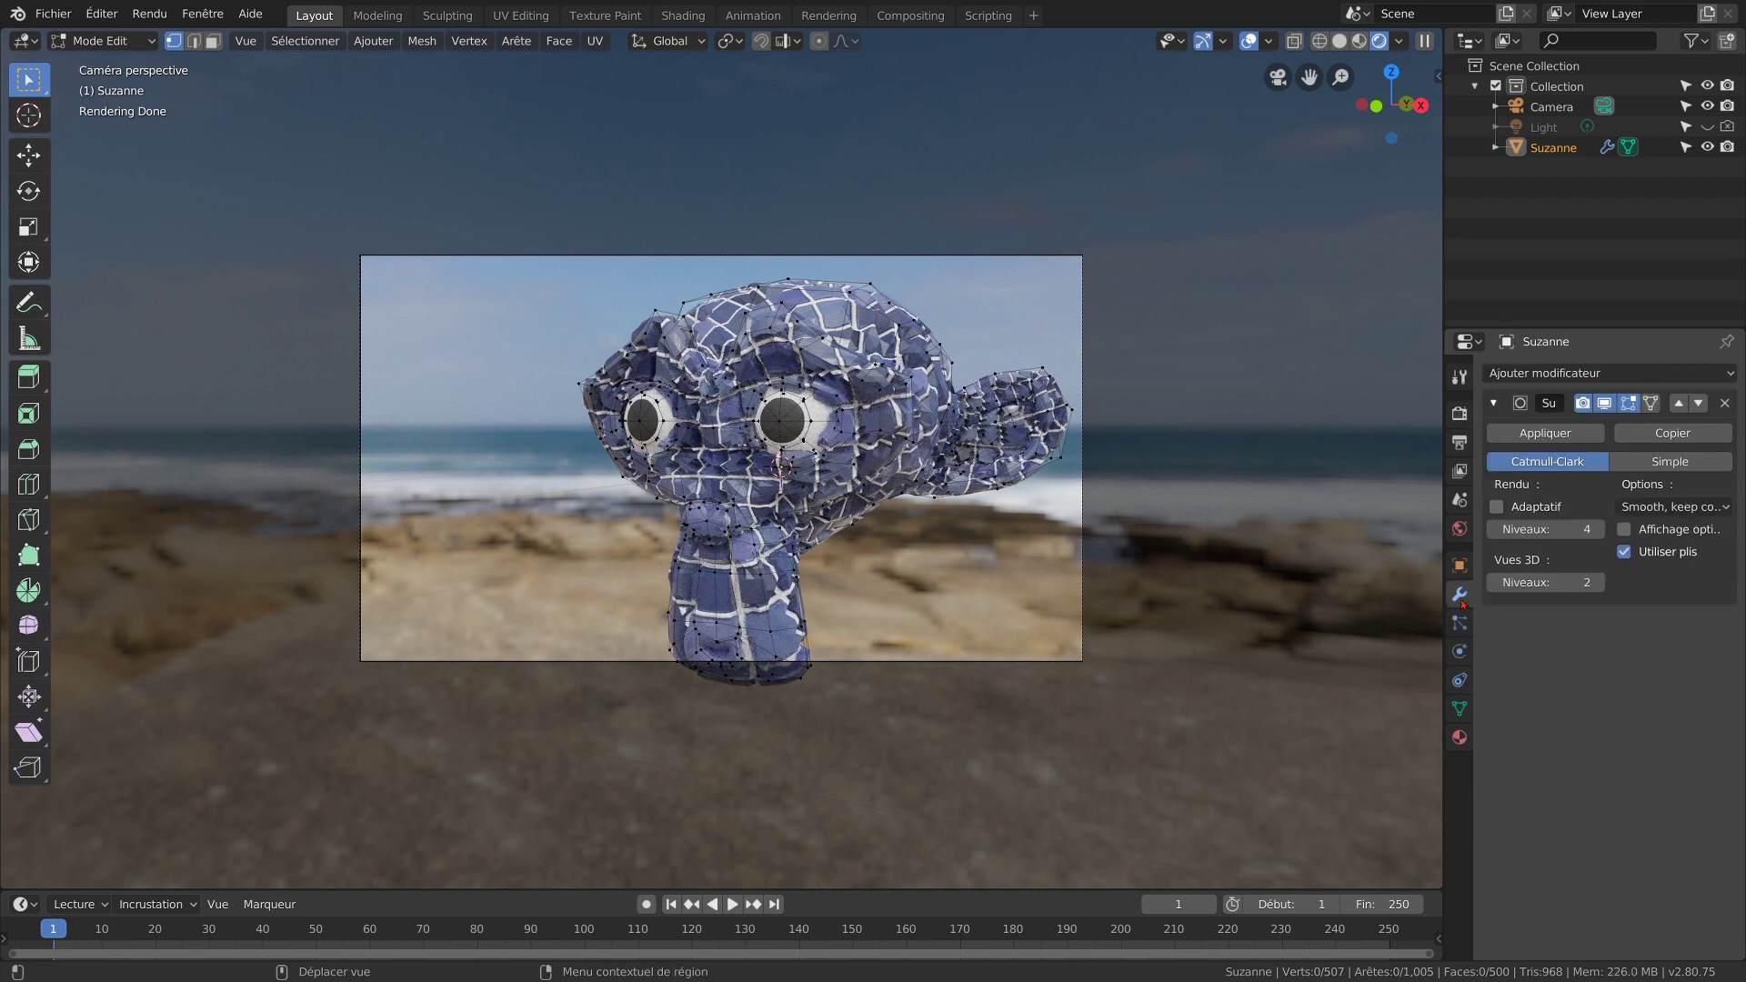
pyautogui.click(1497, 514)
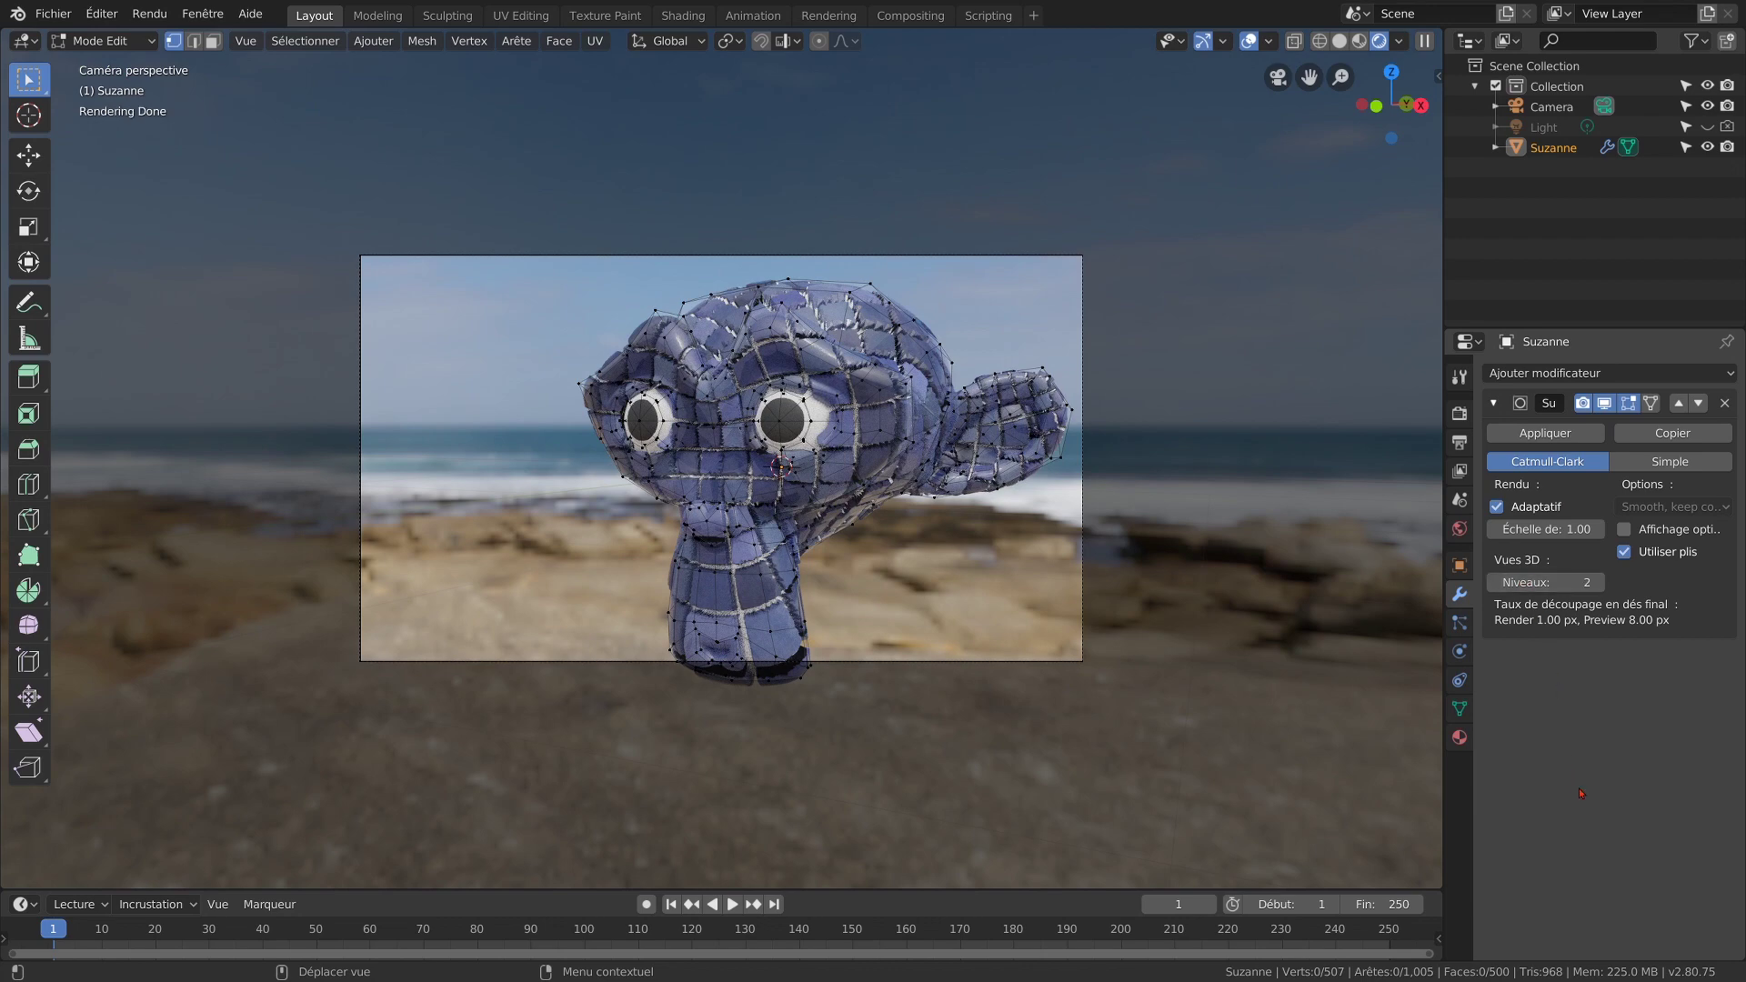
pyautogui.press('F12')
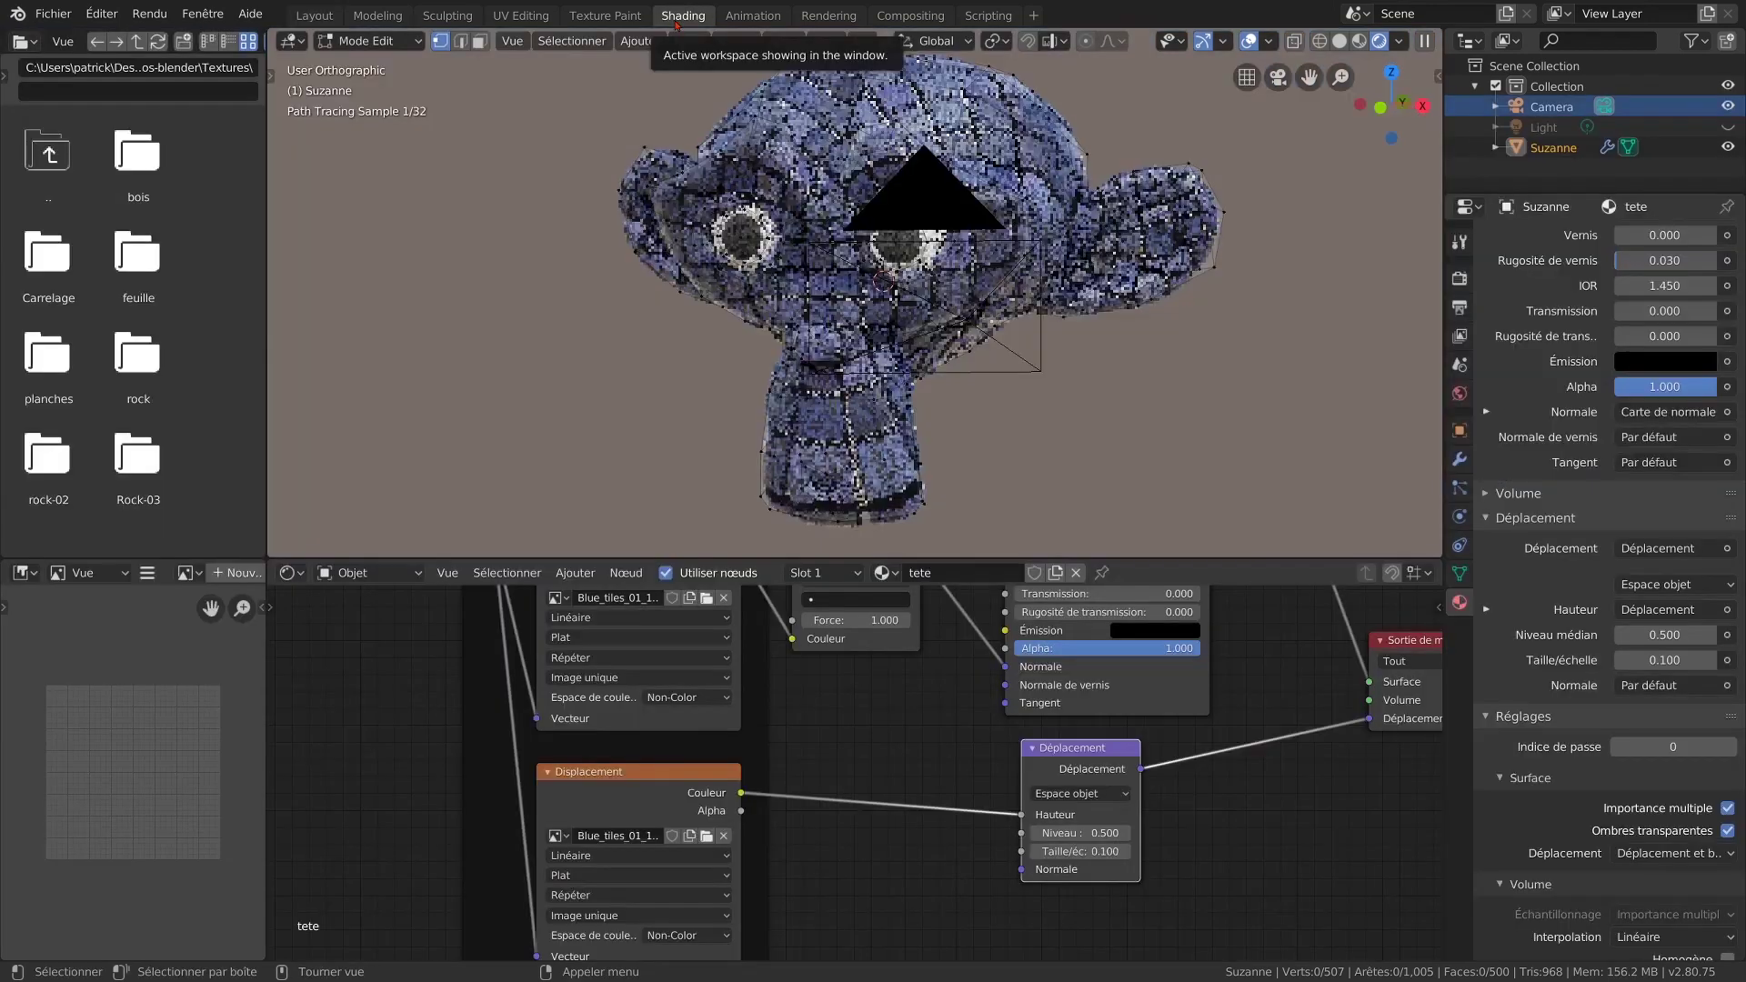
# Step: In the Shading workspace, disconnect the normal map from the Principled shader, render the image again, and return to the Layout workspace
pyautogui.moveTo(933, 747); pyautogui.dragTo(926, 878, button='middle')
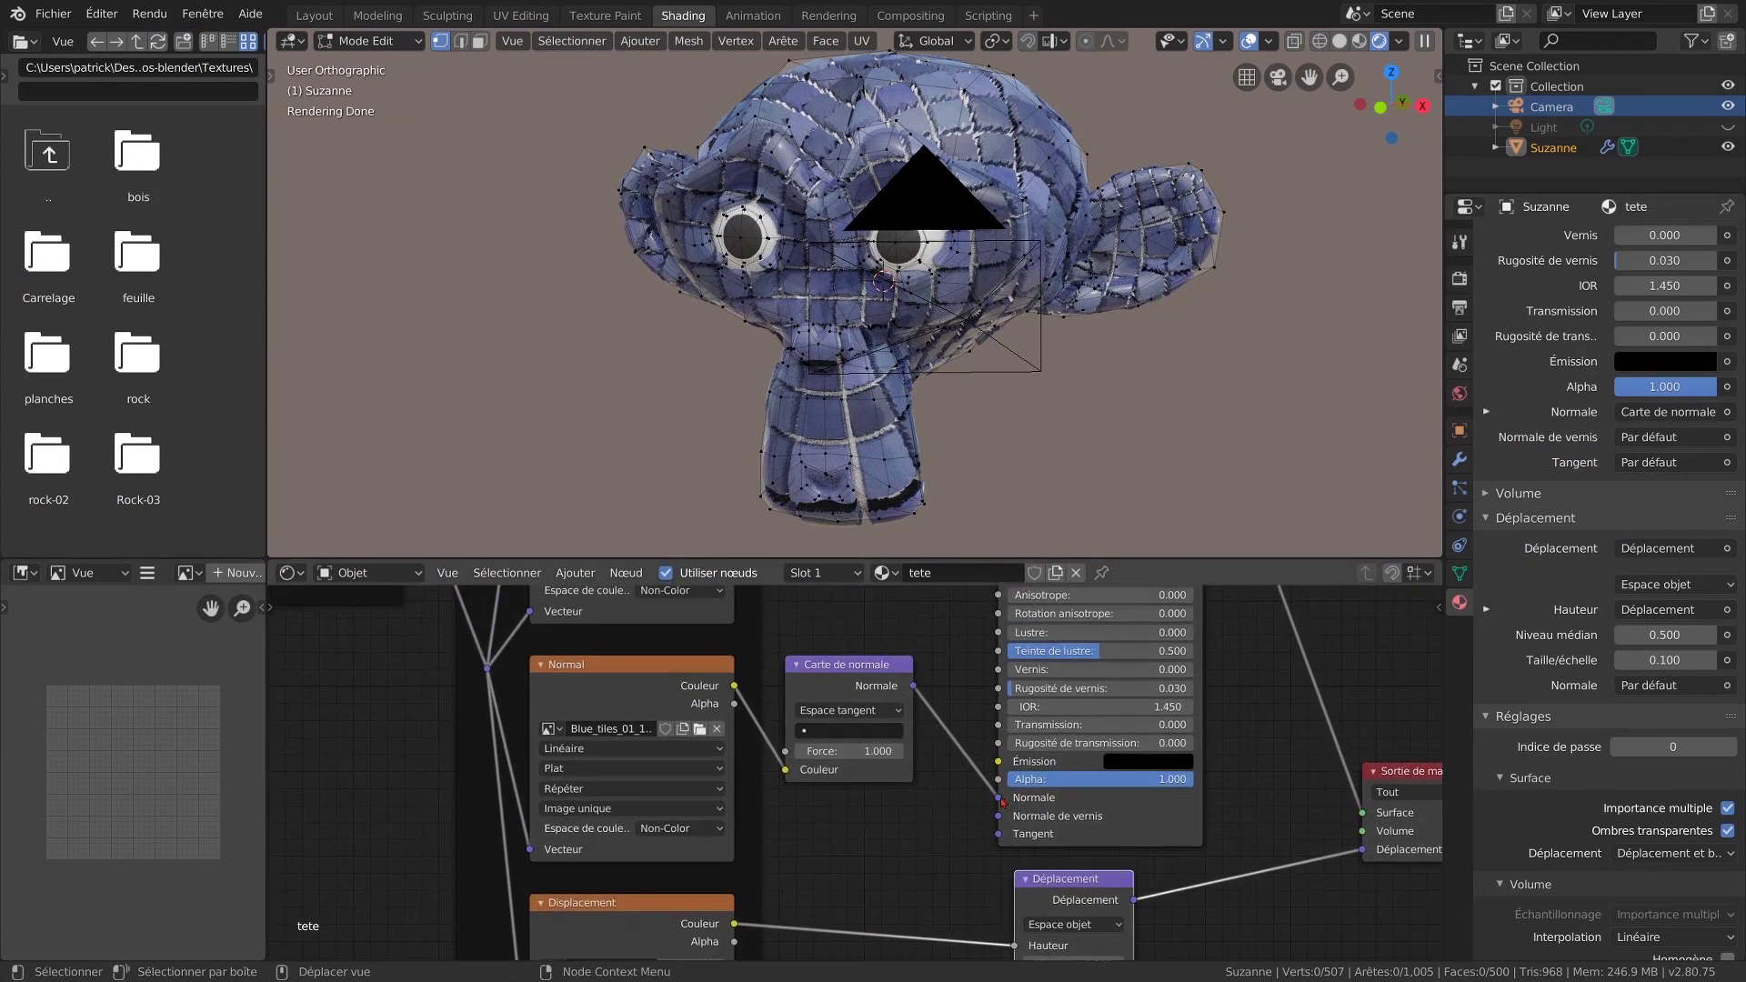
pyautogui.moveTo(998, 798); pyautogui.dragTo(946, 773)
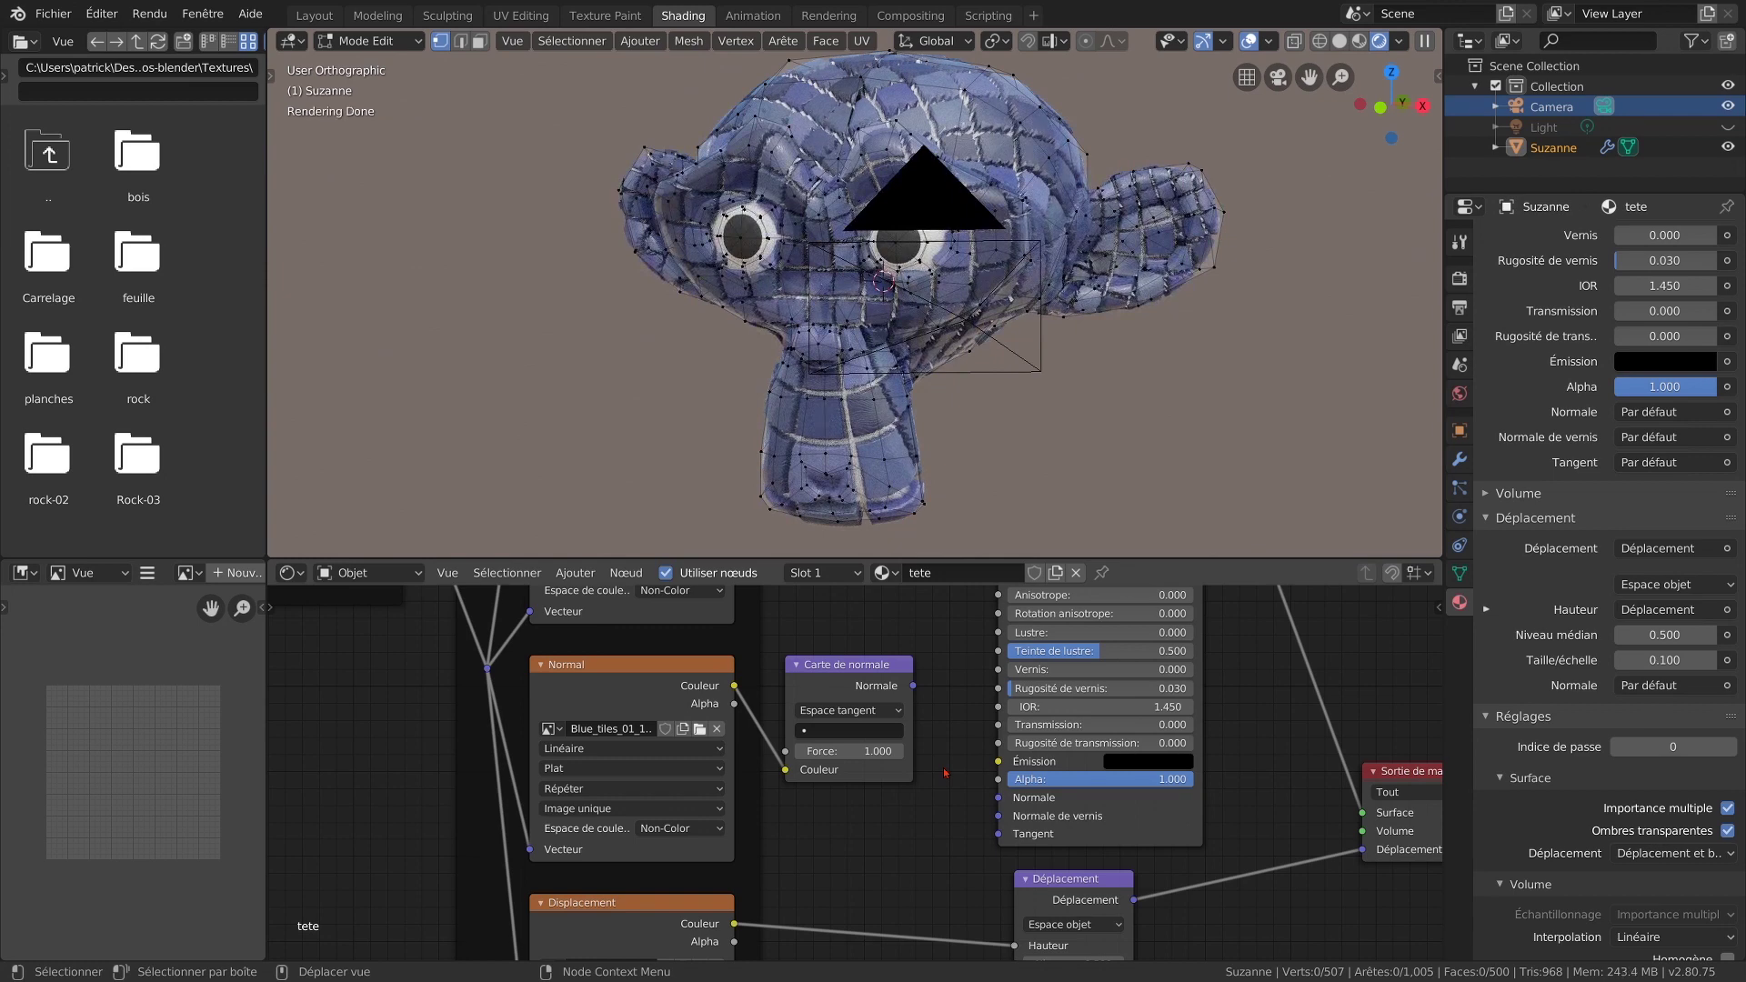
pyautogui.press('F12')
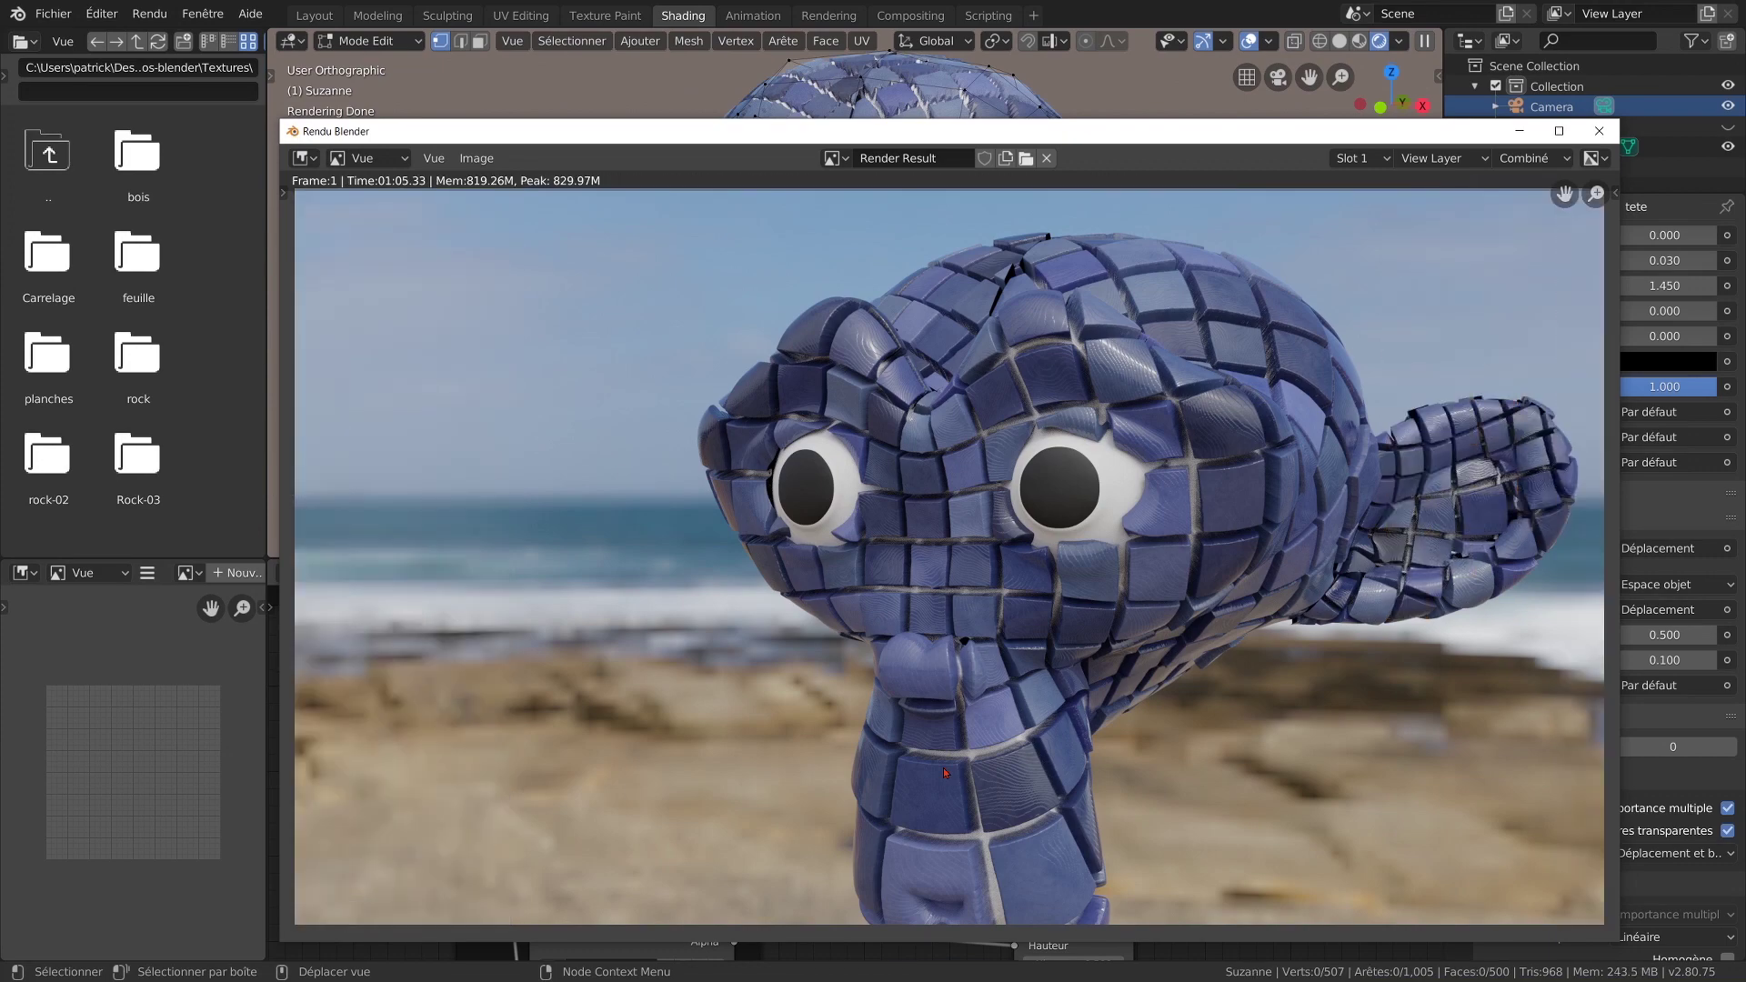
pyautogui.click(1599, 131)
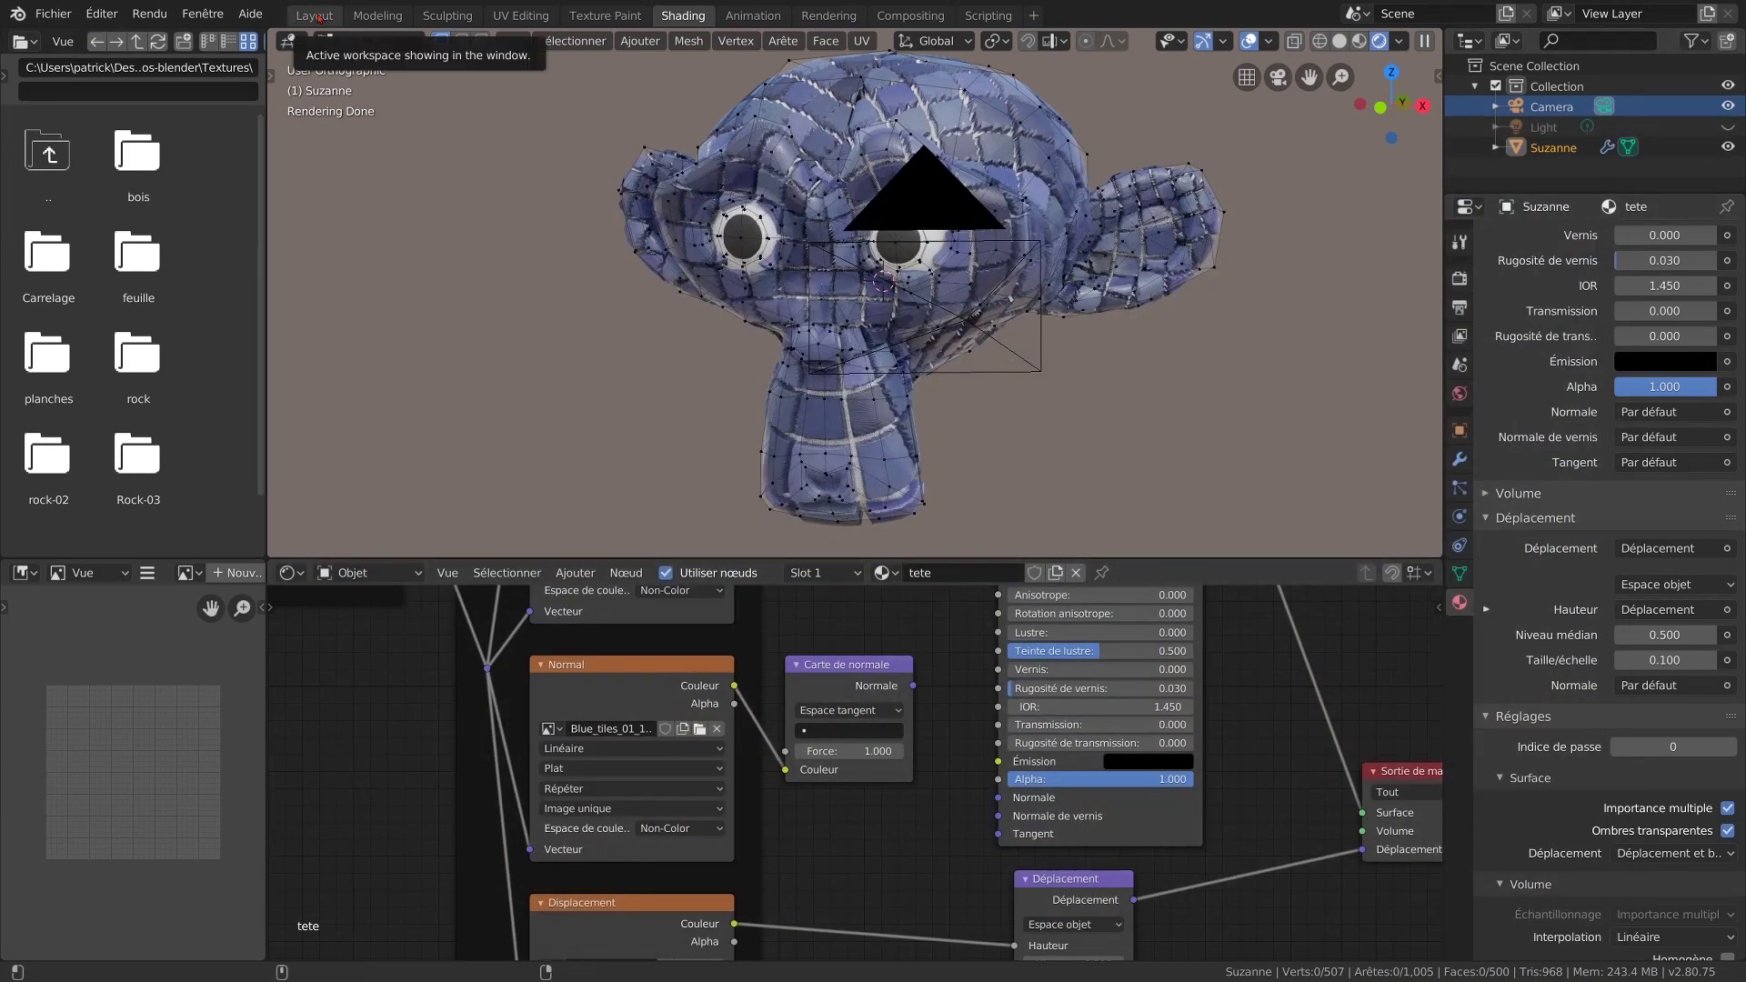
pyautogui.click(314, 16)
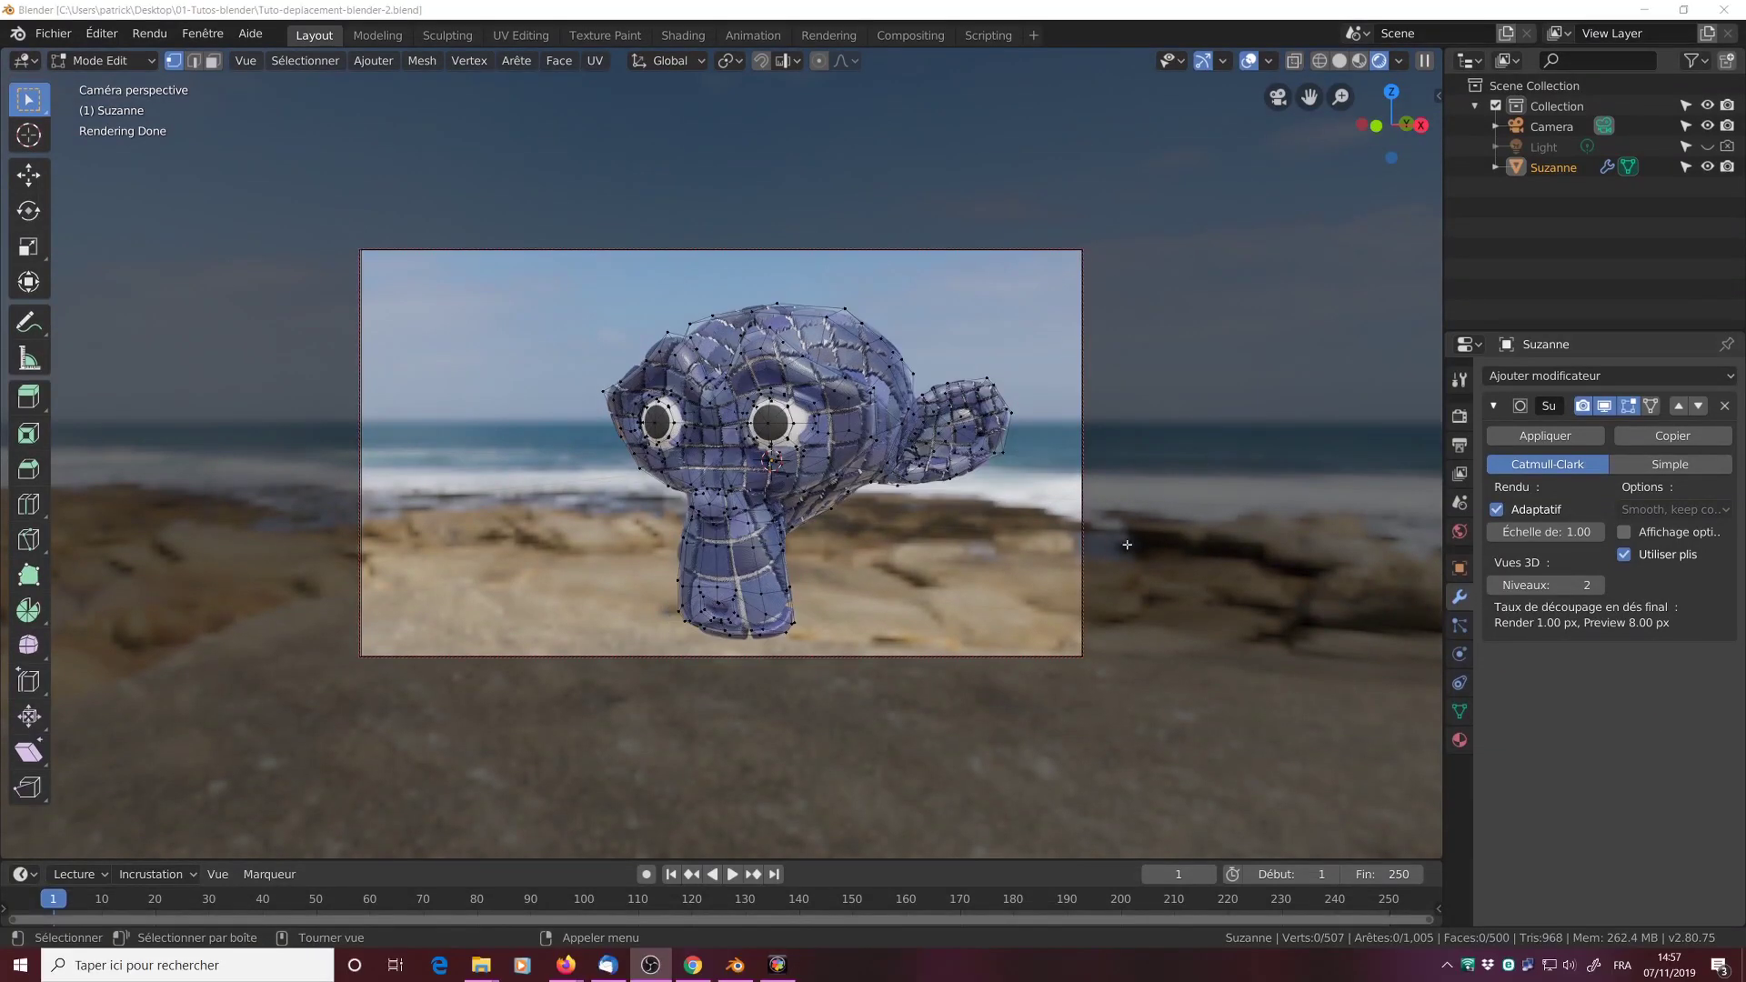
# Step: Leave the monkey head's Edit Mode and add an icosphere mesh to the scene
pyautogui.click(1169, 569)
pyautogui.hotkey('shift', 'a')
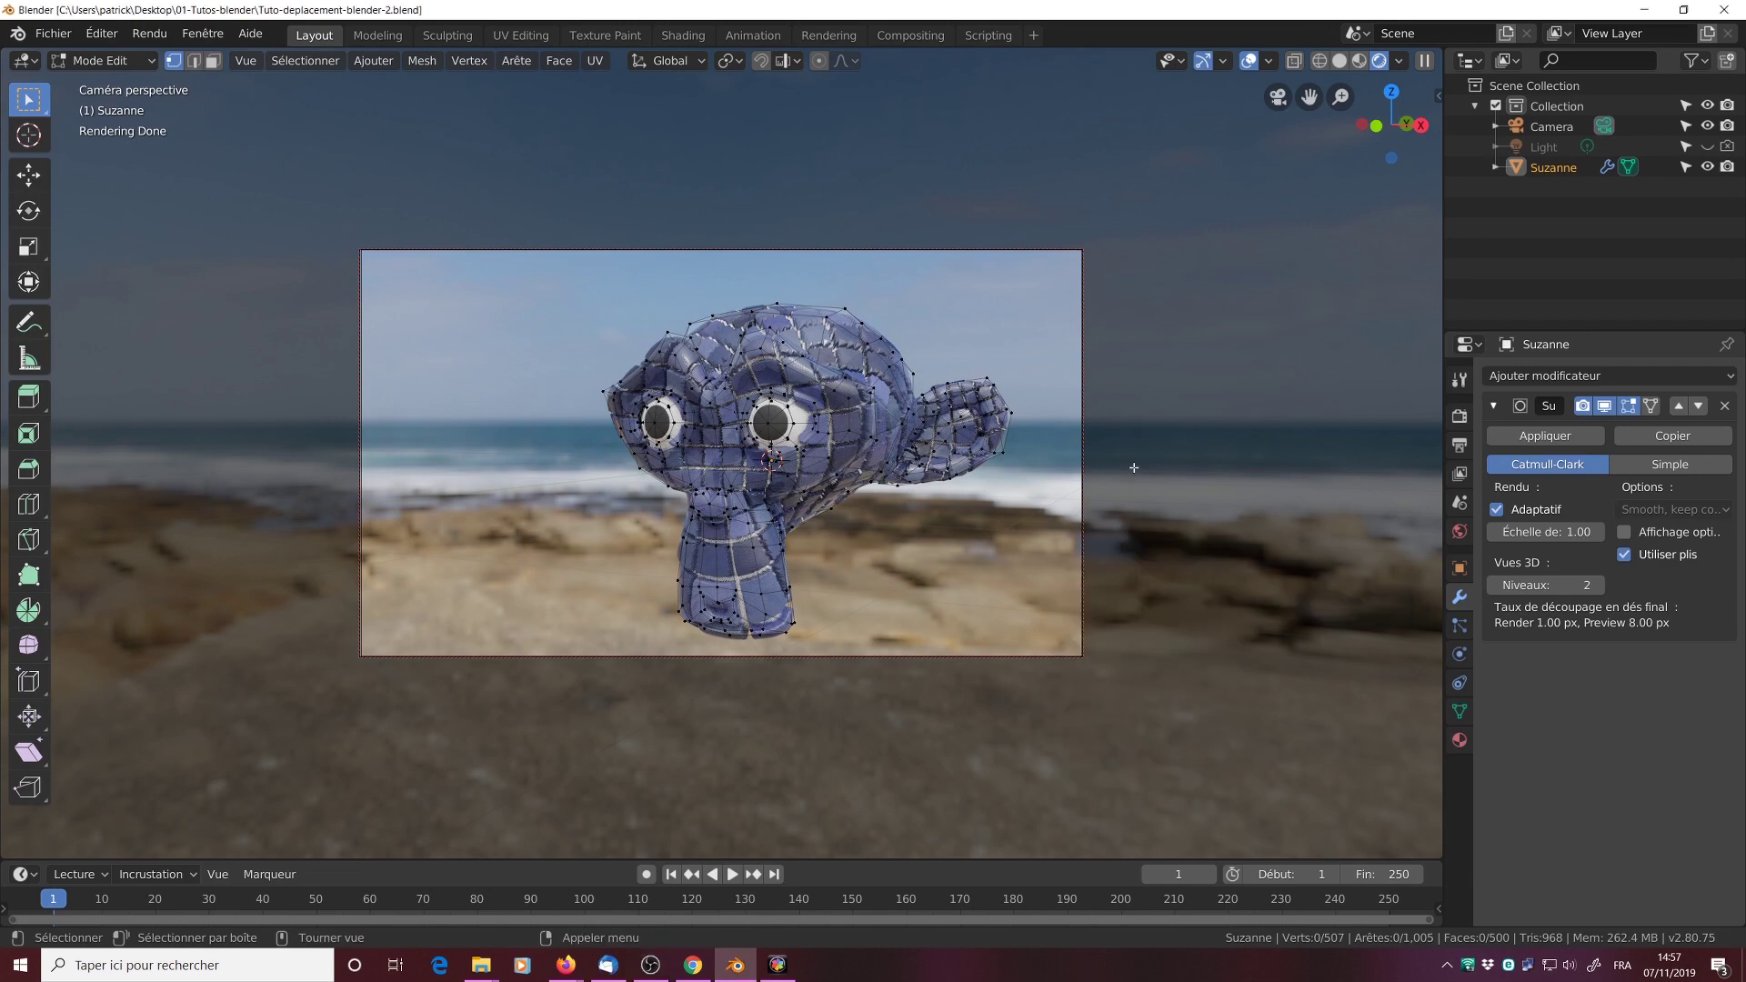
pyautogui.press('Tab')
pyautogui.hotkey('shift', 'a')
pyautogui.moveTo(1134, 467)
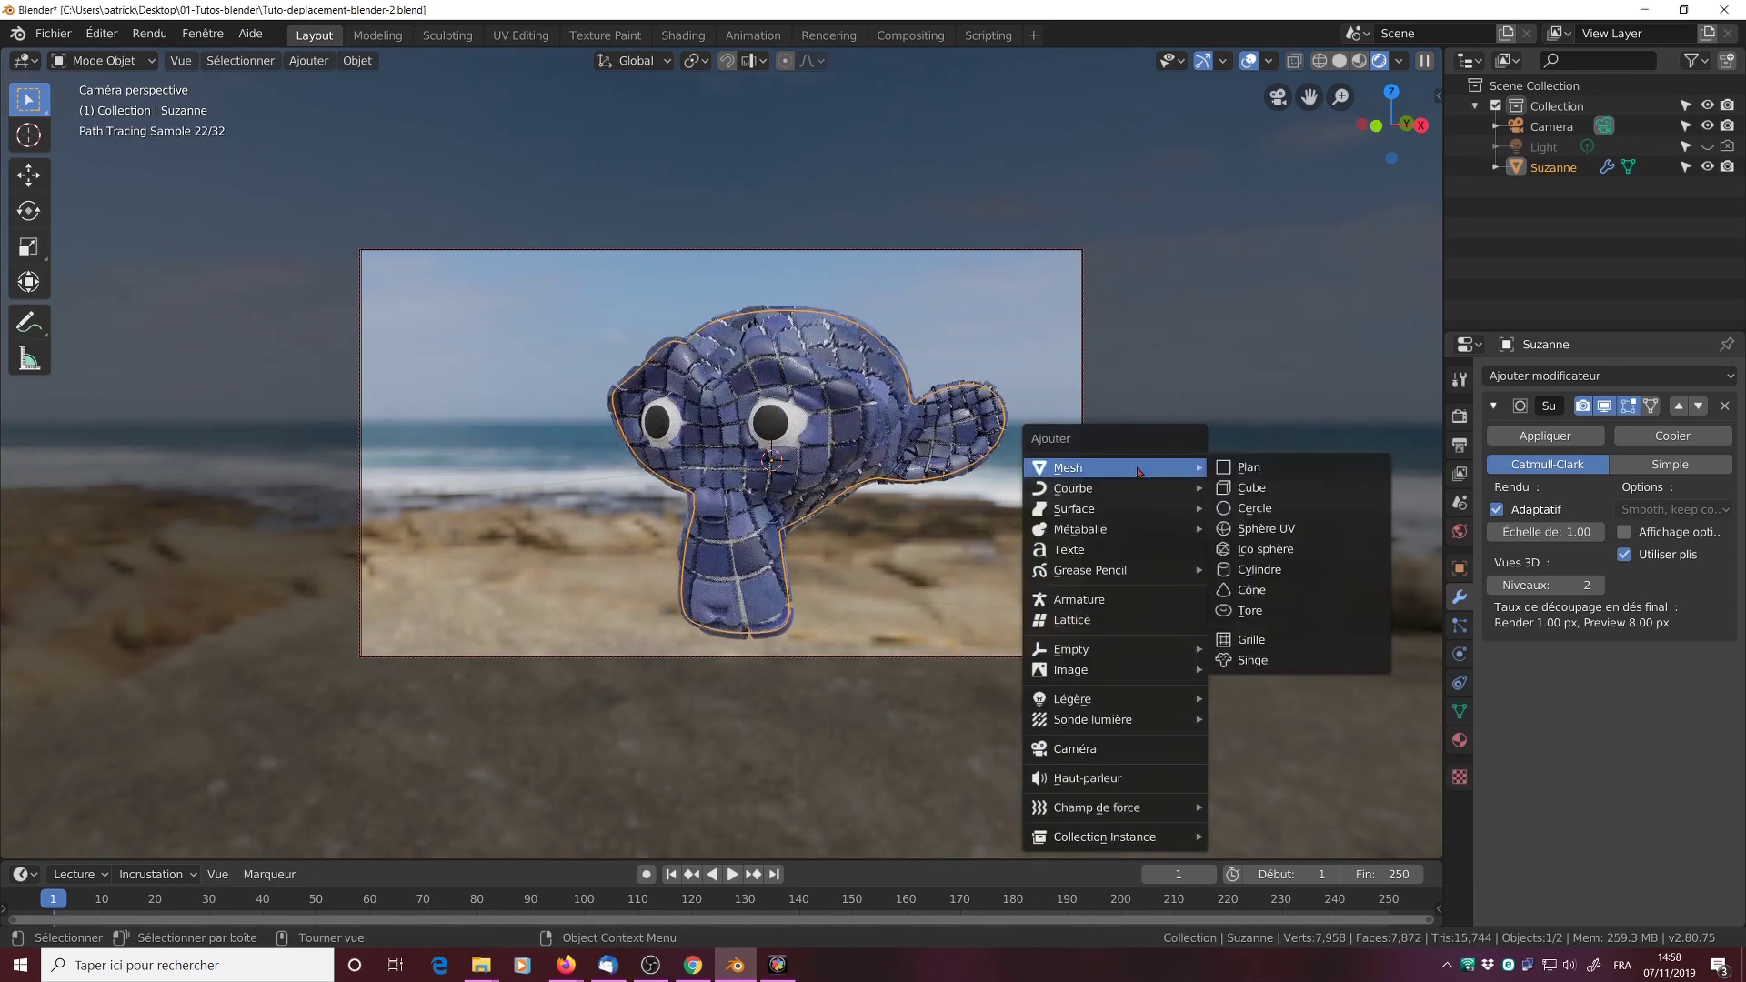
pyautogui.click(1246, 549)
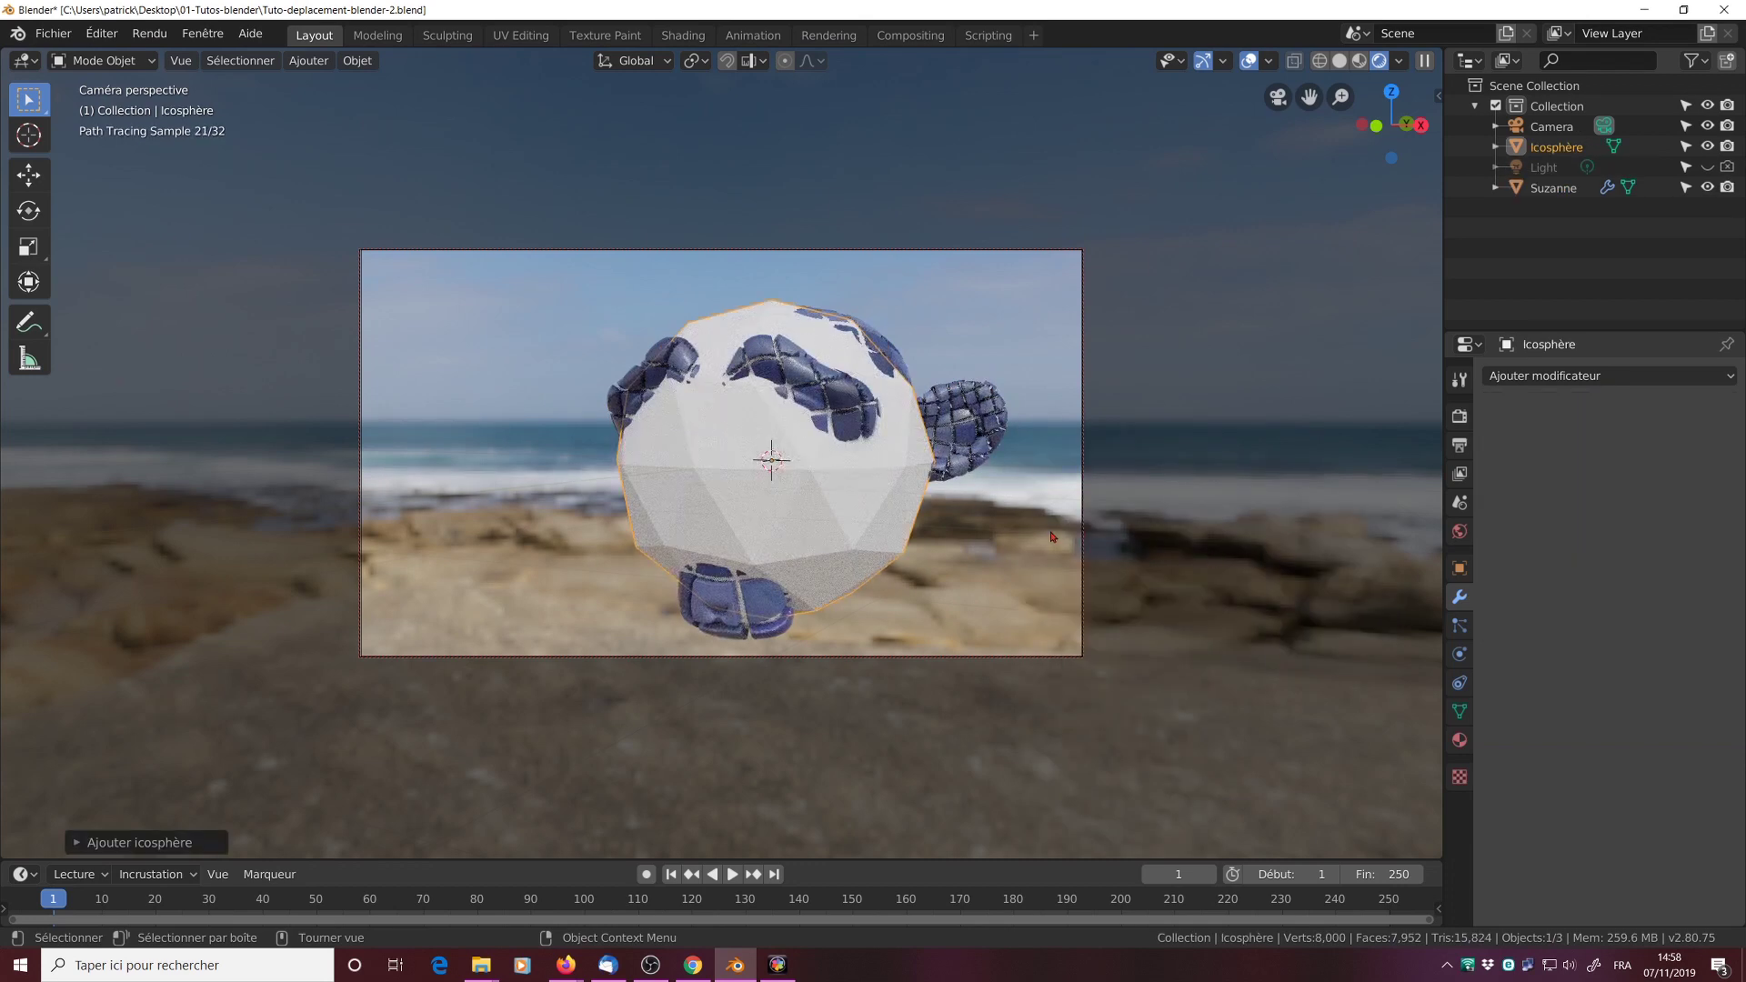
# Step: Move the icosphere straight down along Z so it sits beneath the monkey head
pyautogui.press('g')
pyautogui.press('z')
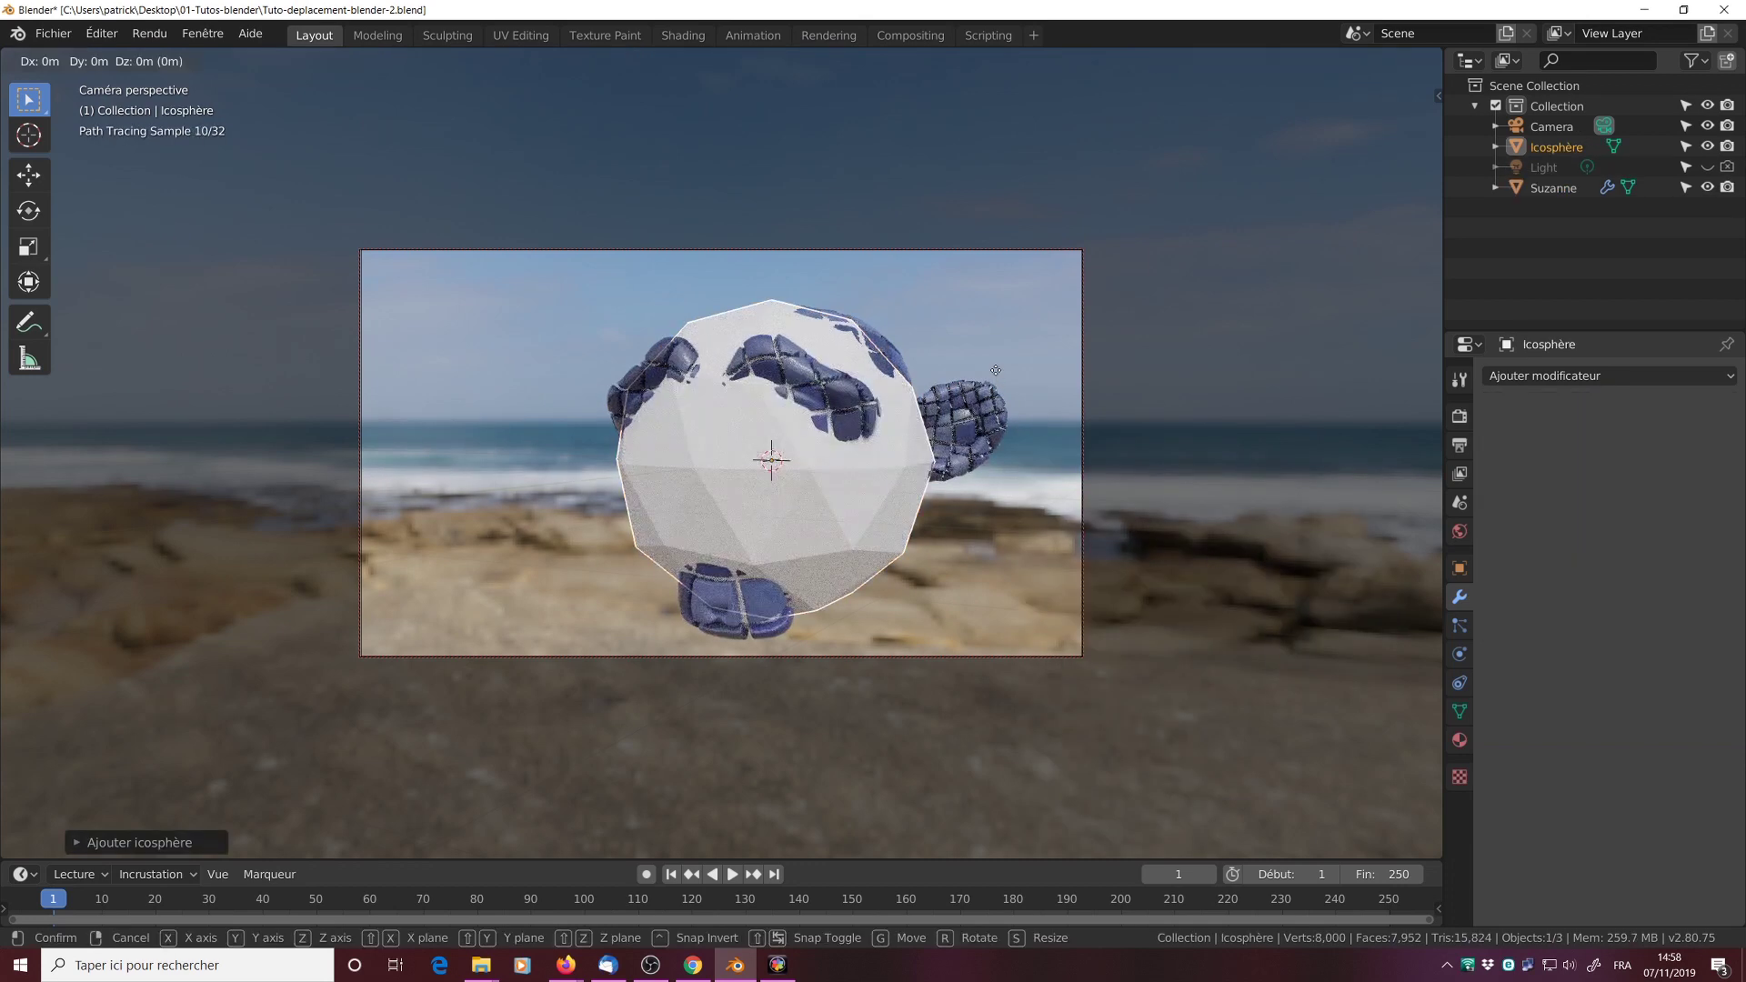
pyautogui.click(941, 546)
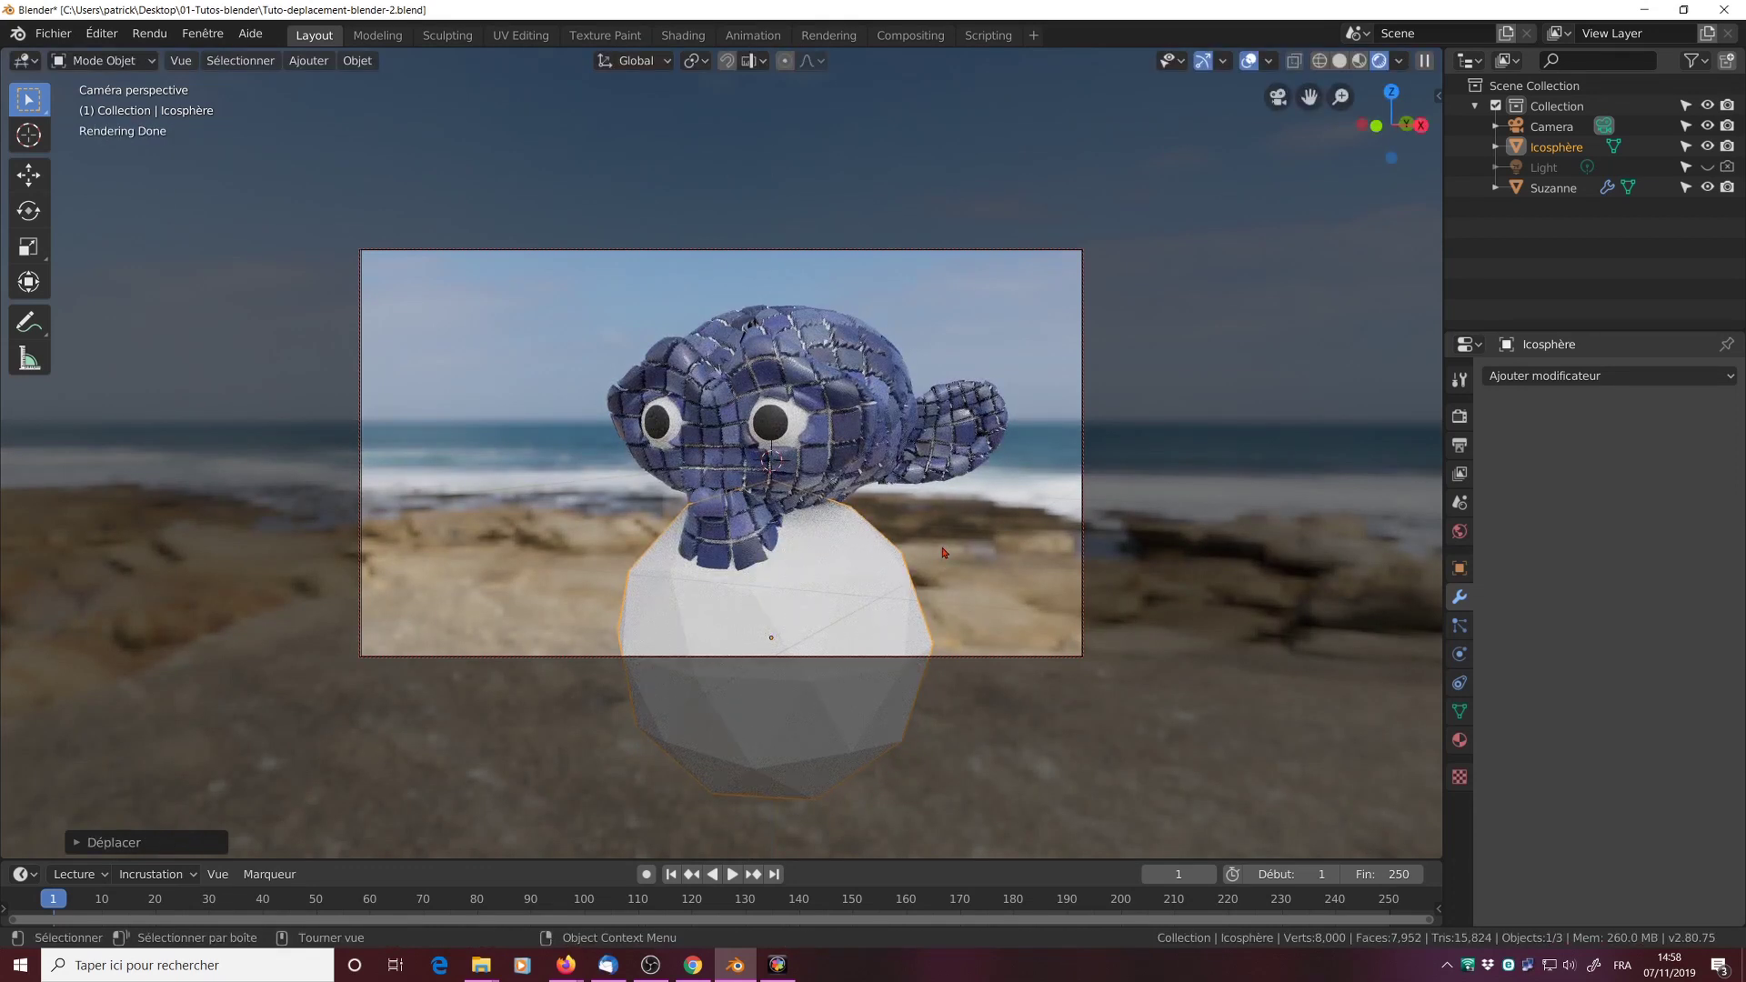
# Step: Stretch the icosphere along the X axis to about 2.6 times its width
pyautogui.press('KP_1')
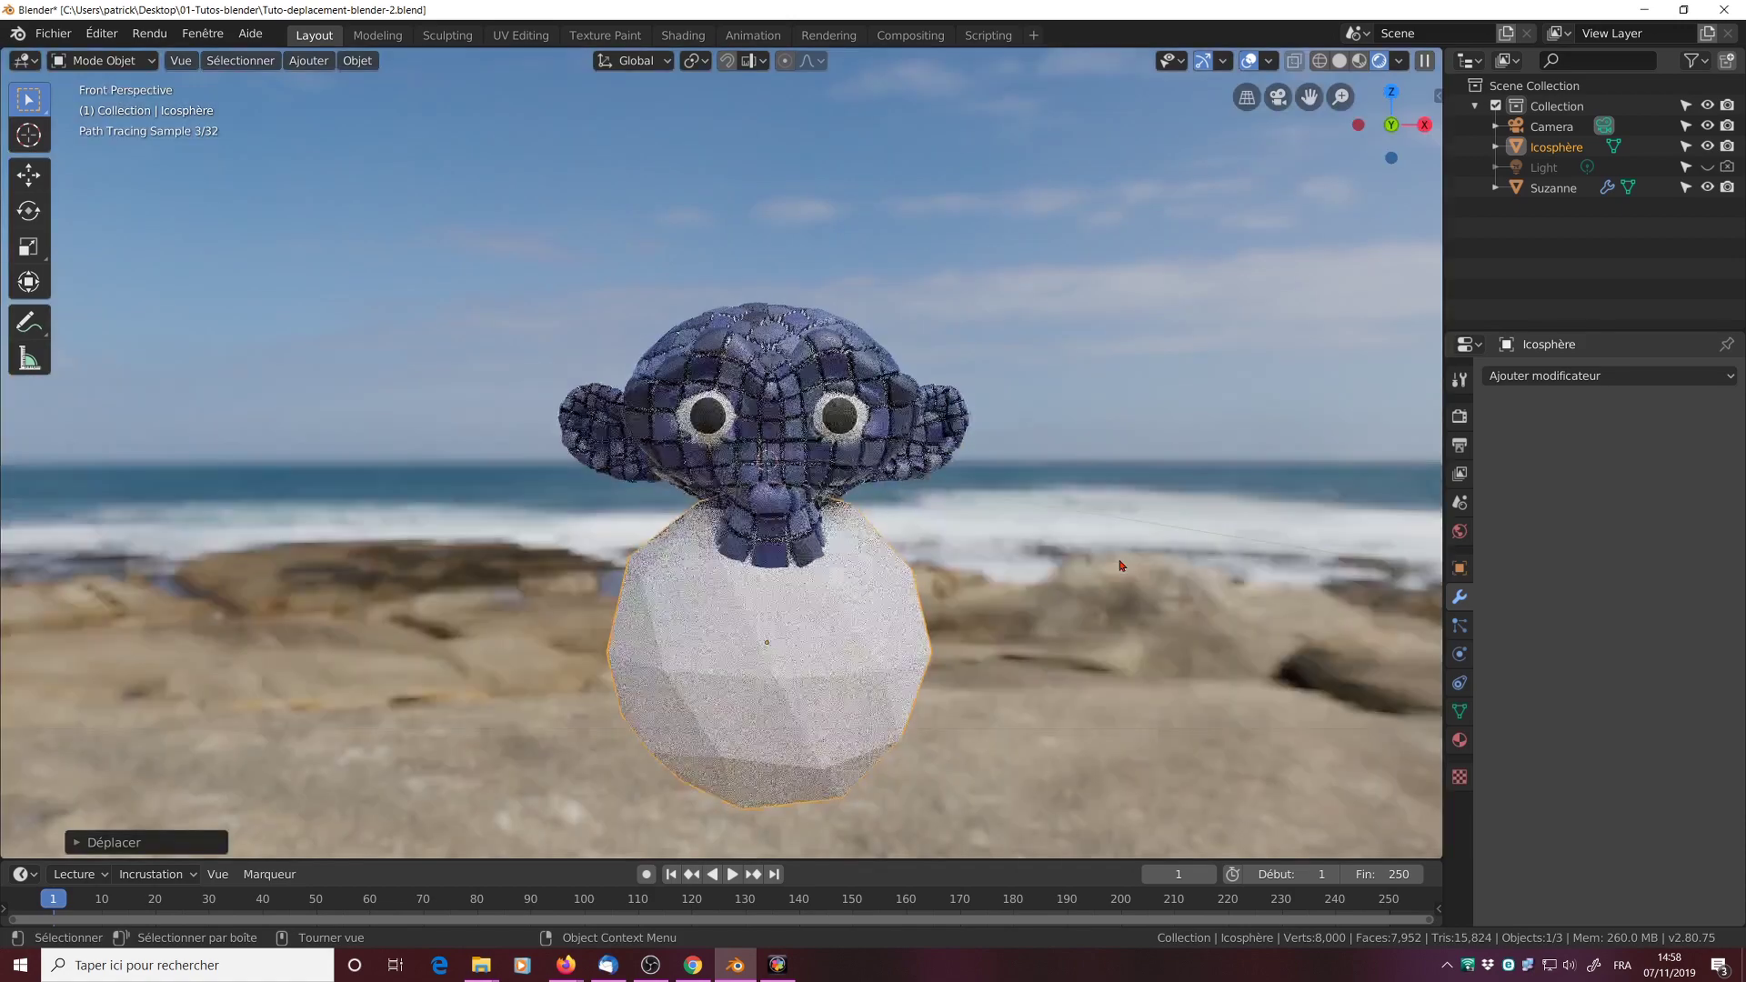
pyautogui.press('KP_3')
pyautogui.press('KP_7')
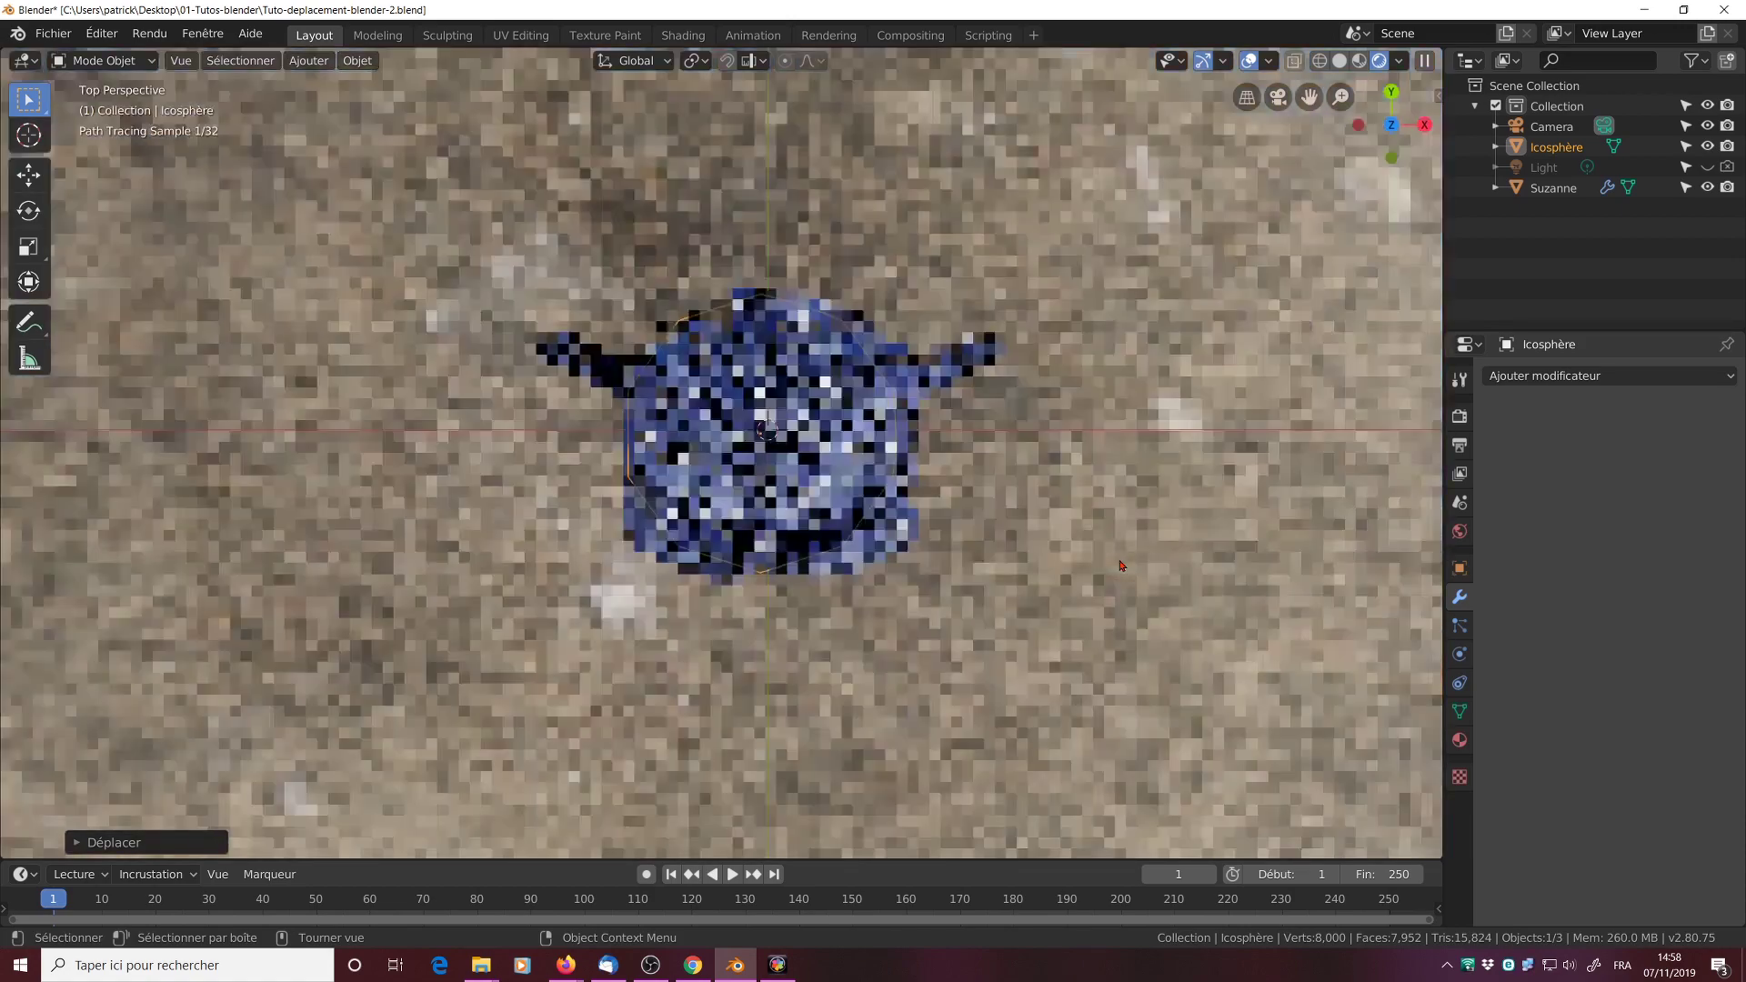
pyautogui.press('s')
pyautogui.press('z')
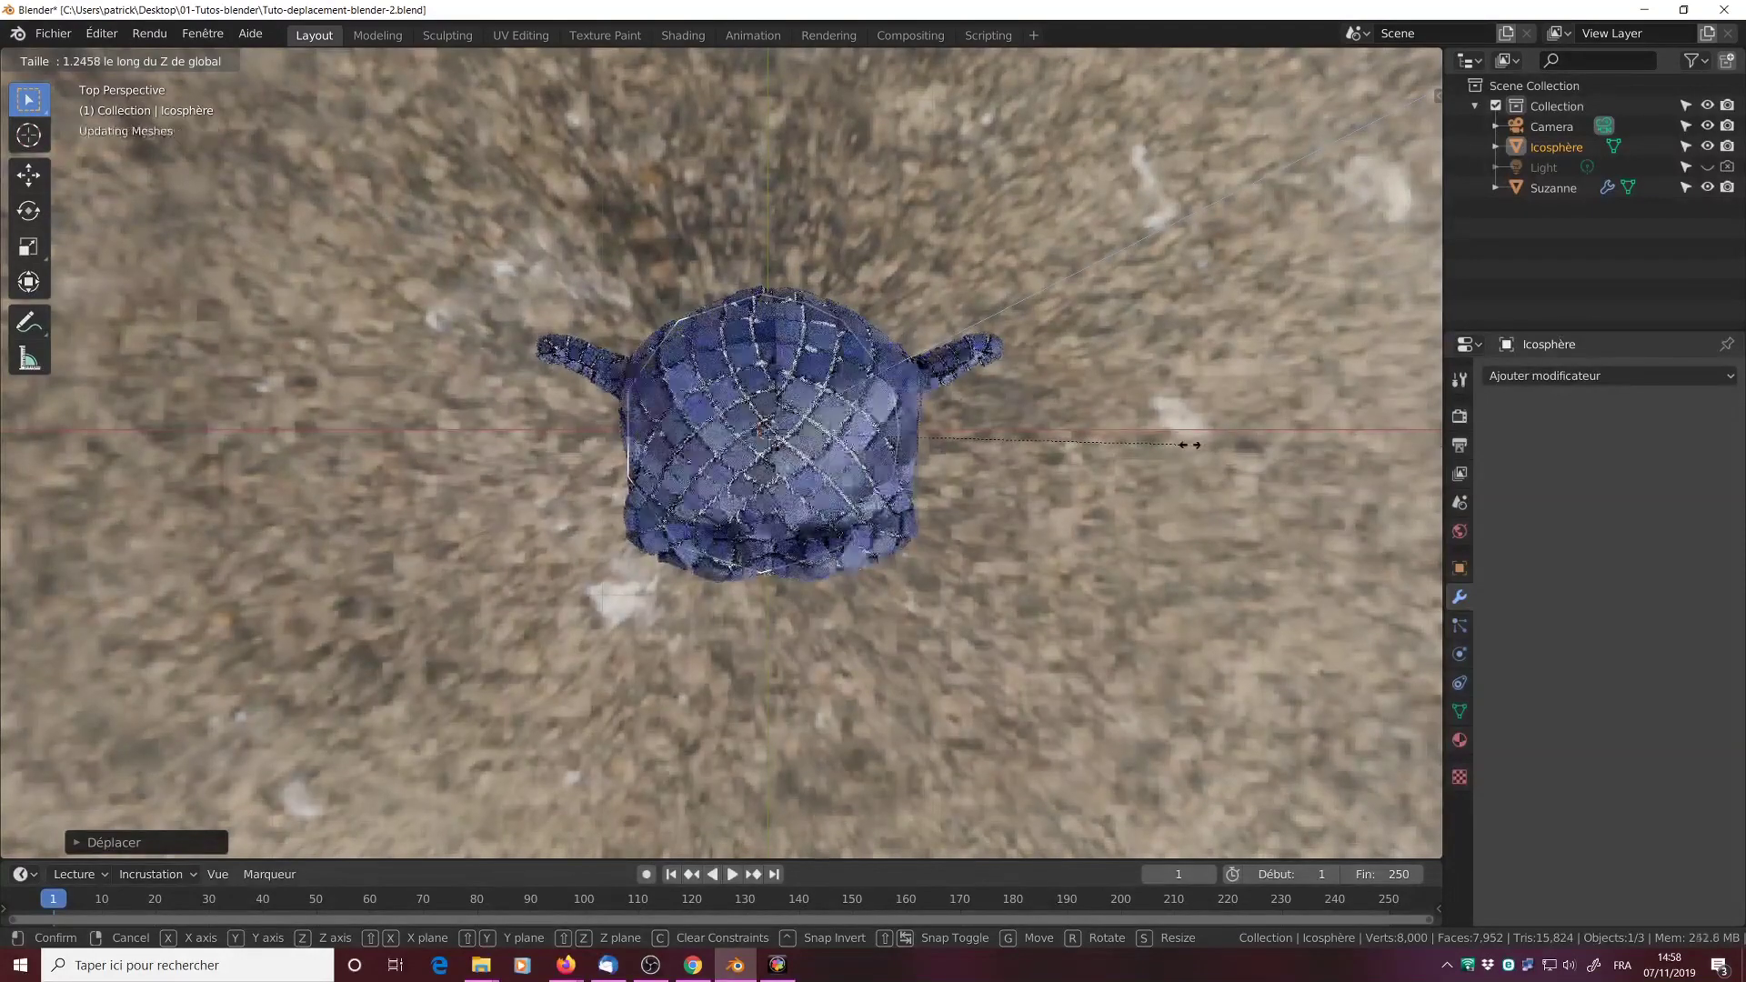
pyautogui.click(1190, 451)
pyautogui.press('s')
pyautogui.press('x')
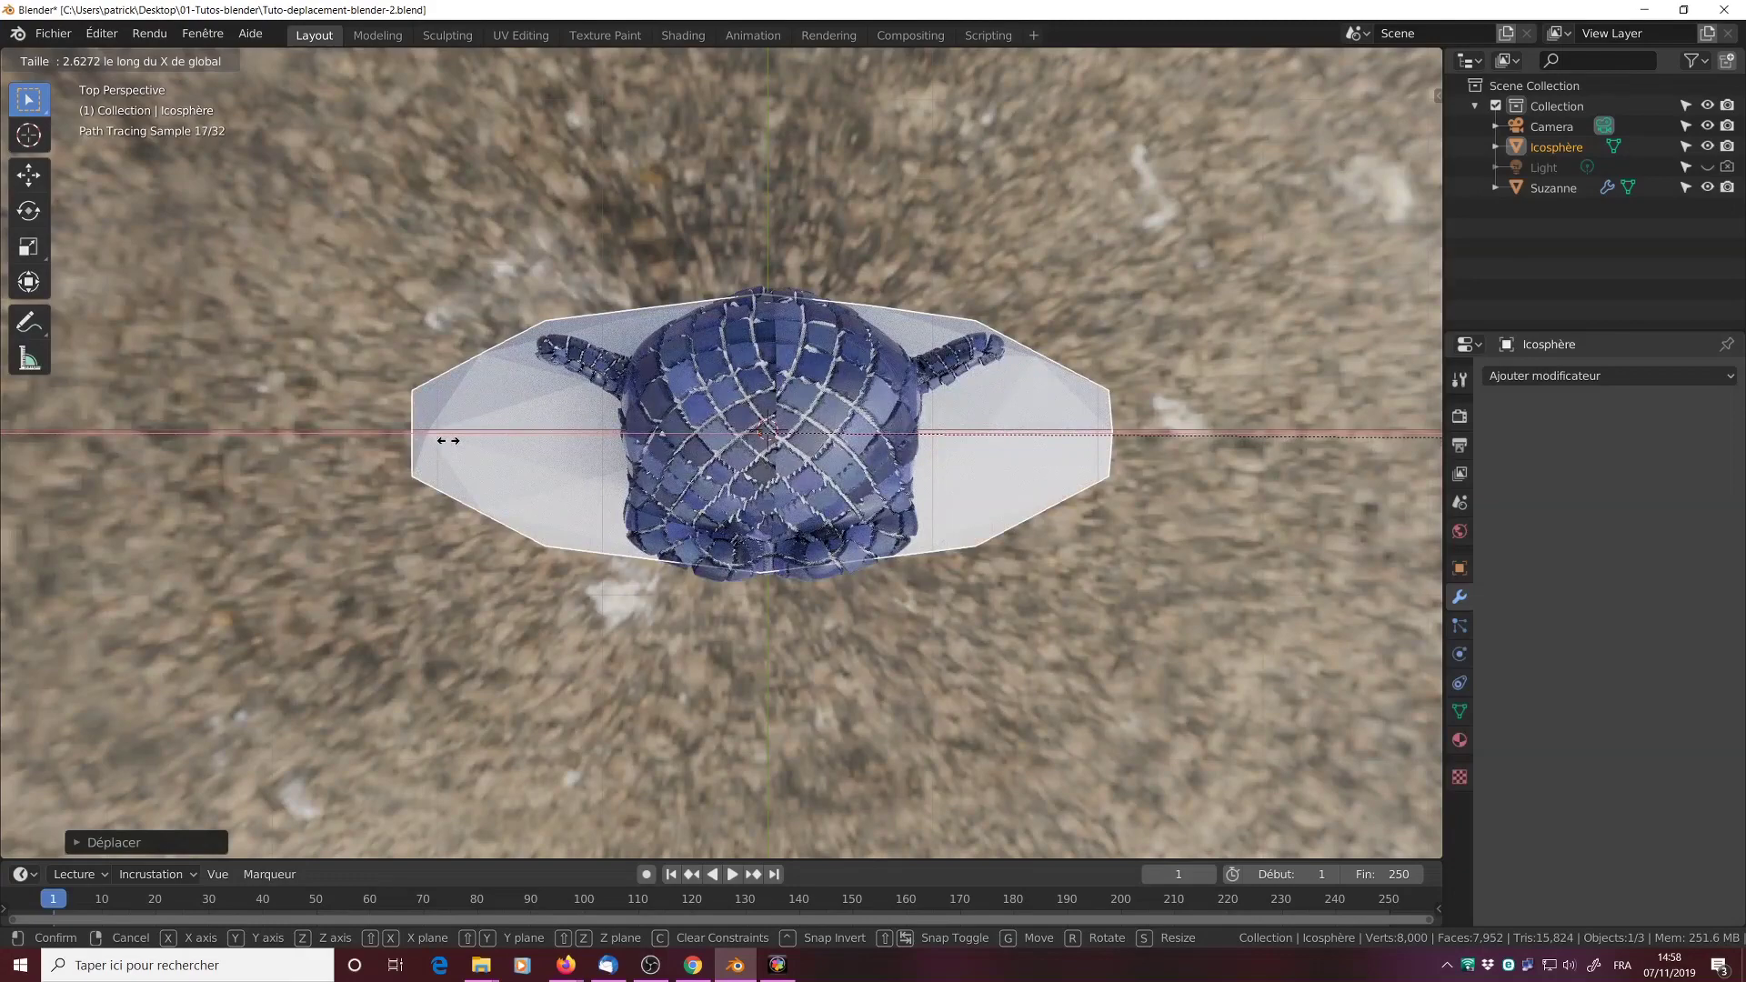
pyautogui.click(438, 442)
# Step: Add a Subdivision Surface modifier to the stretched icosphere
pyautogui.click(1032, 680)
pyautogui.moveTo(991, 688); pyautogui.dragTo(1021, 573, button='middle')
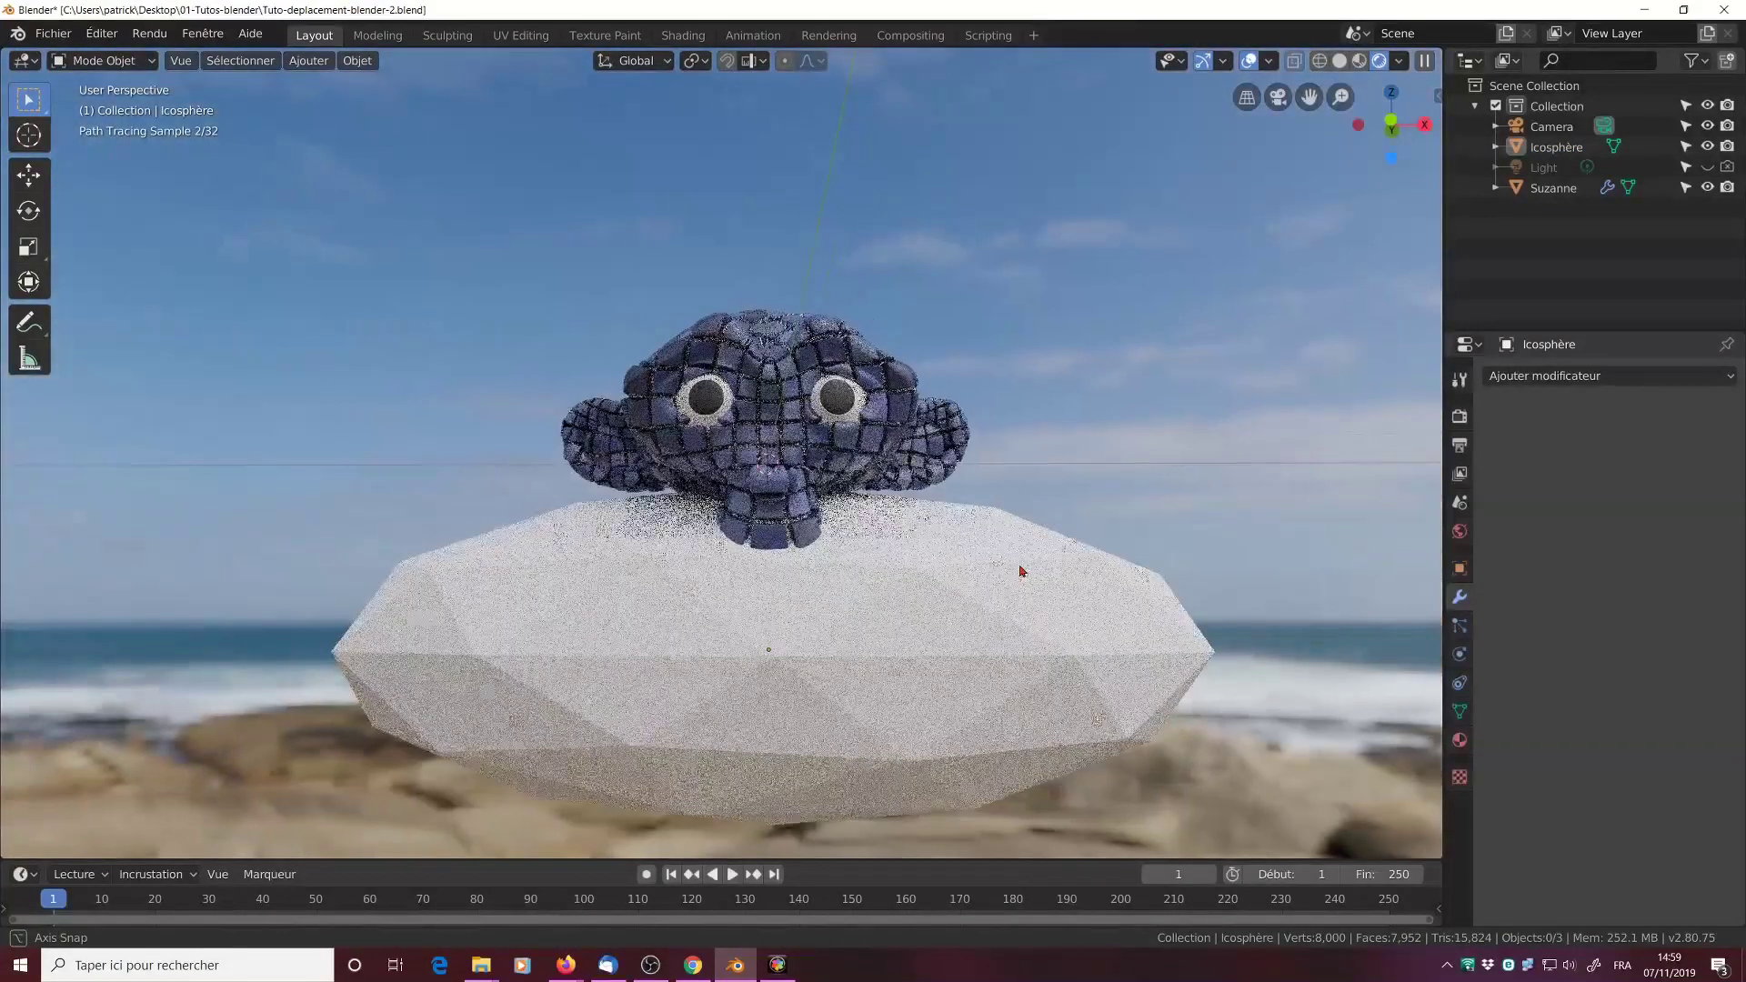
pyautogui.click(972, 623)
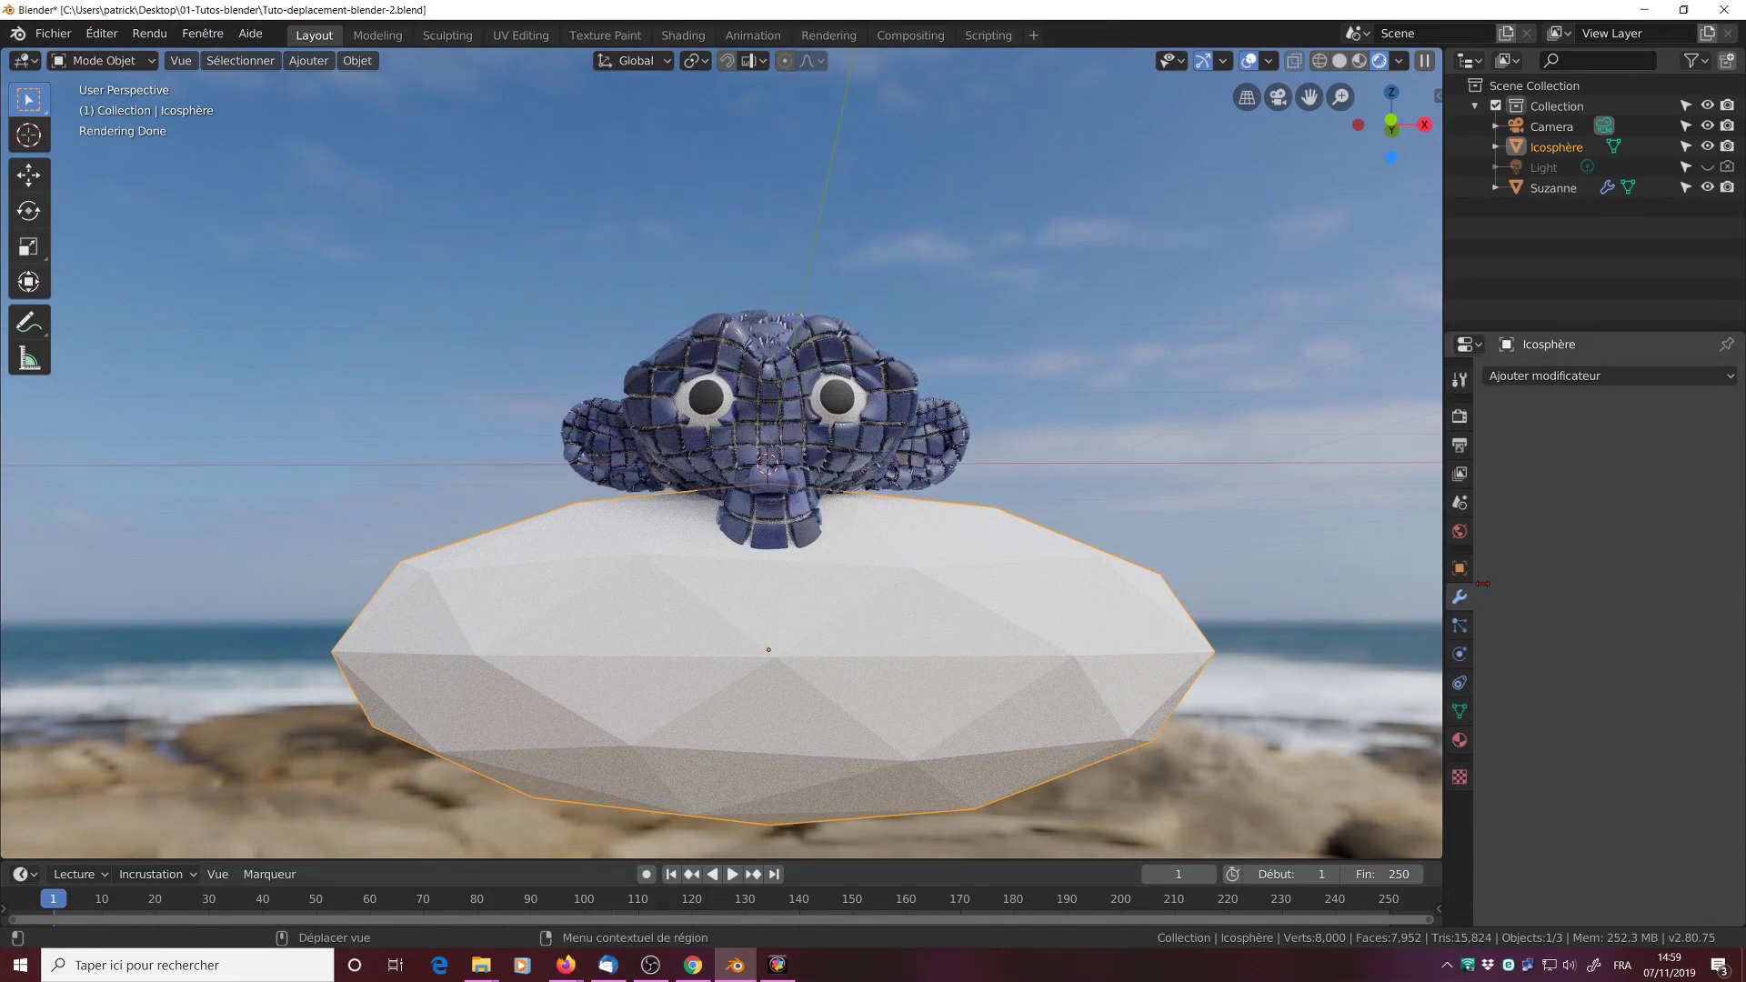
pyautogui.click(1609, 376)
pyautogui.click(1303, 714)
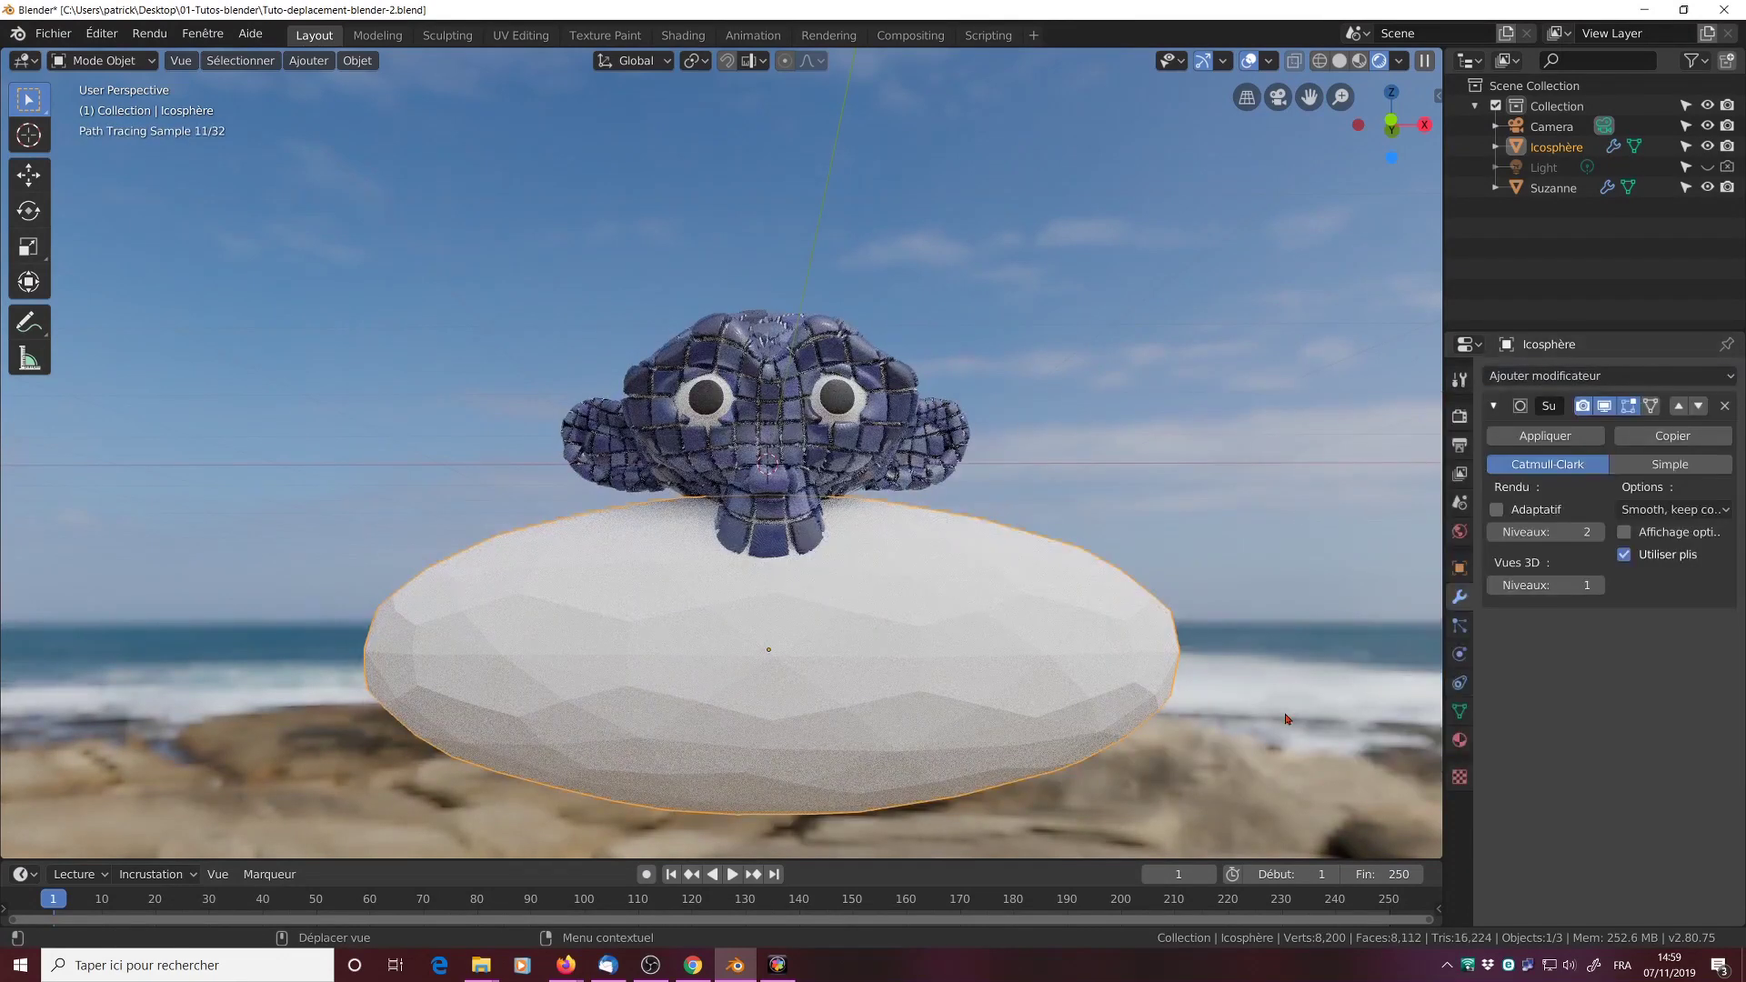
# Step: In the Shading workspace, create a new material for the icosphere
pyautogui.click(689, 37)
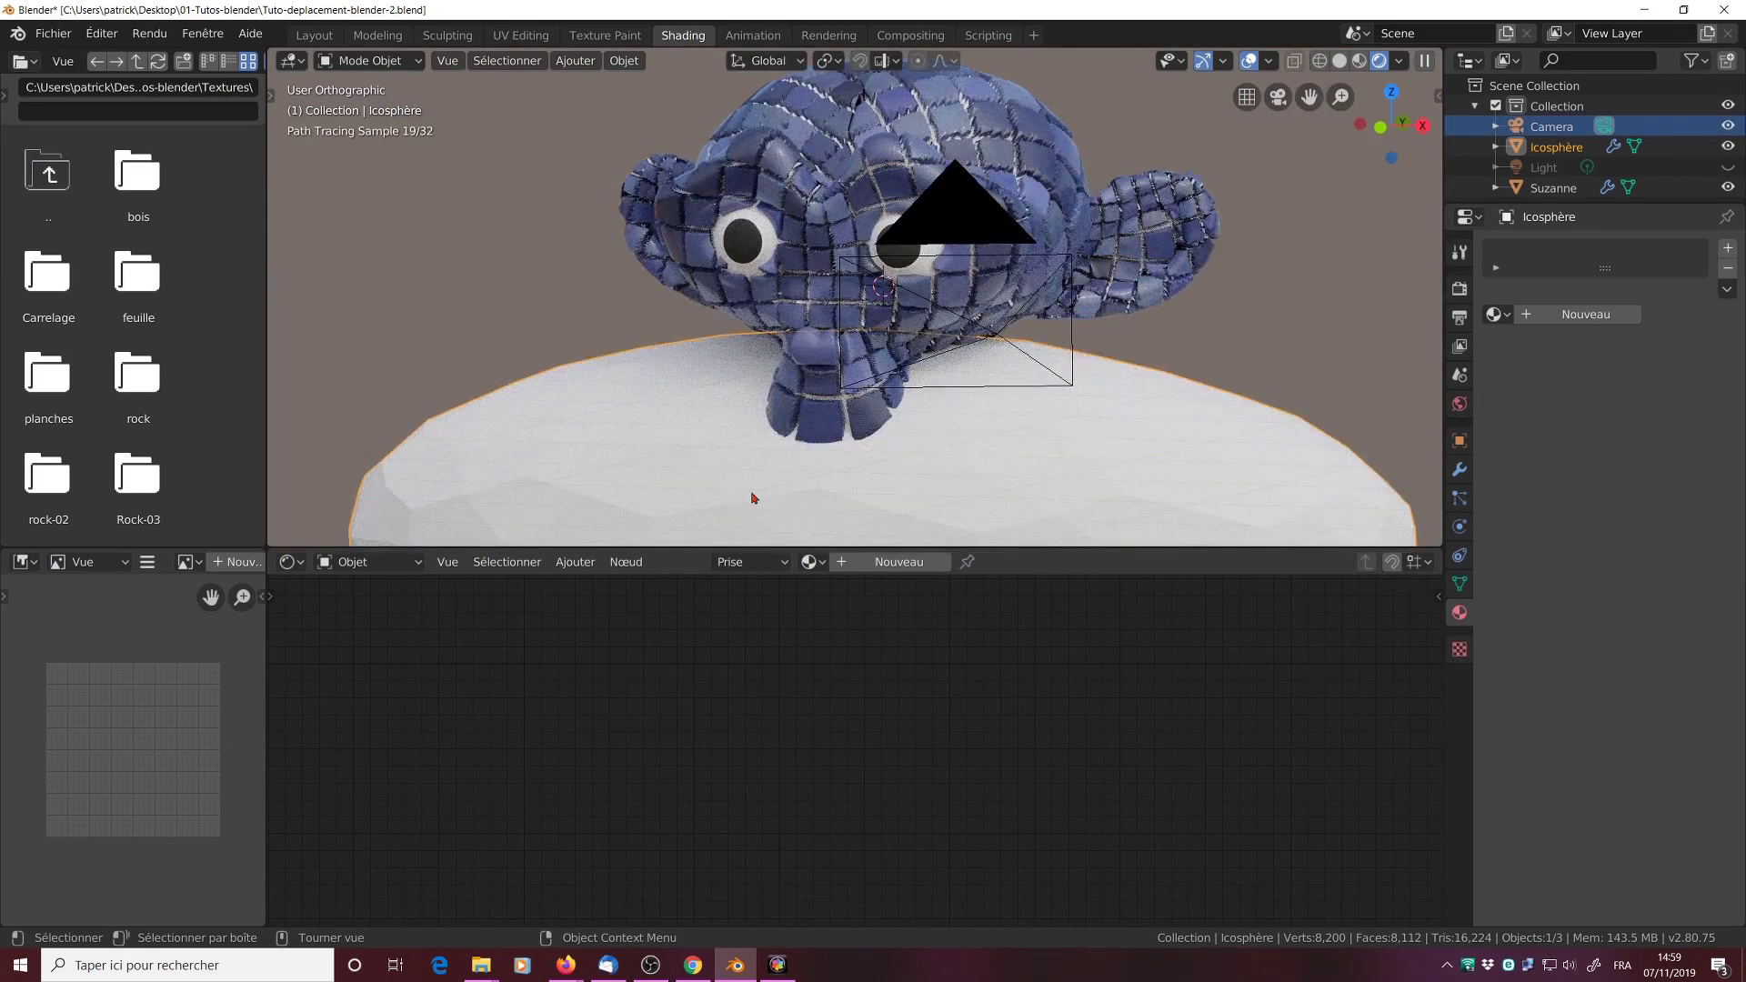
pyautogui.click(880, 564)
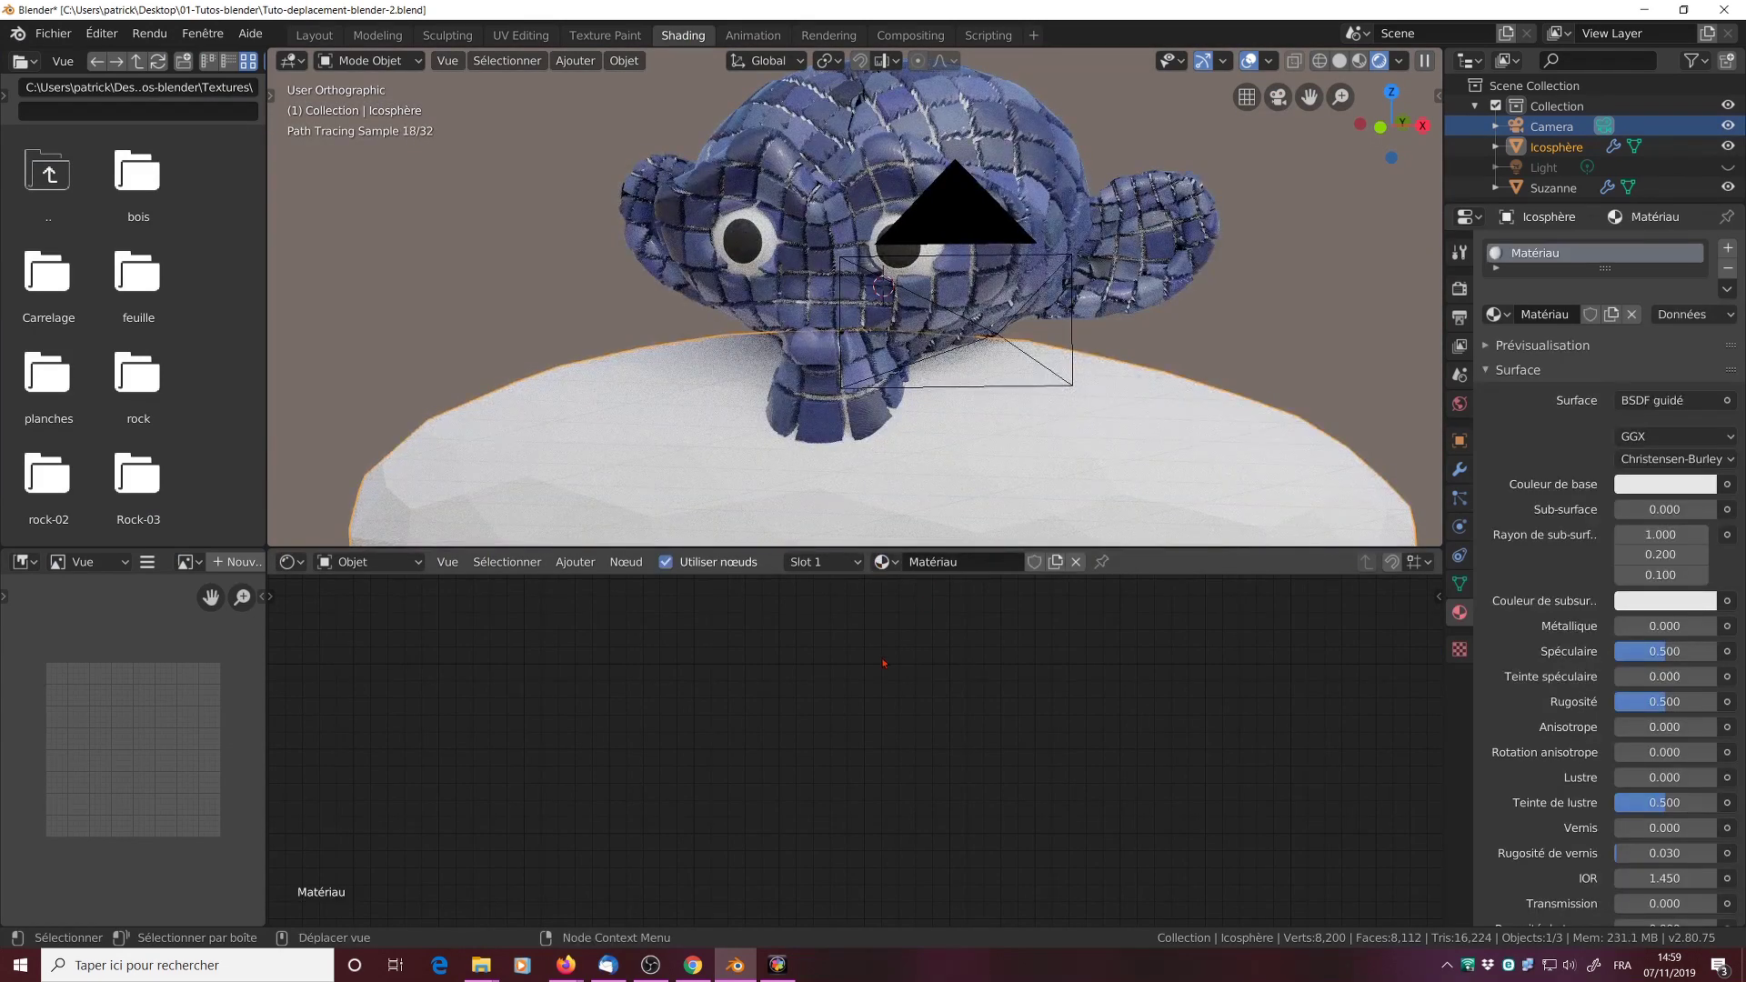
pyautogui.scroll(-8, 856, 672)
pyautogui.moveTo(856, 672); pyautogui.dragTo(1424, 739, button='middle')
# Step: Run Principled Texture Setup on the icosphere's shader with all five Rock_04_1K images from the rock folder
pyautogui.click(985, 638)
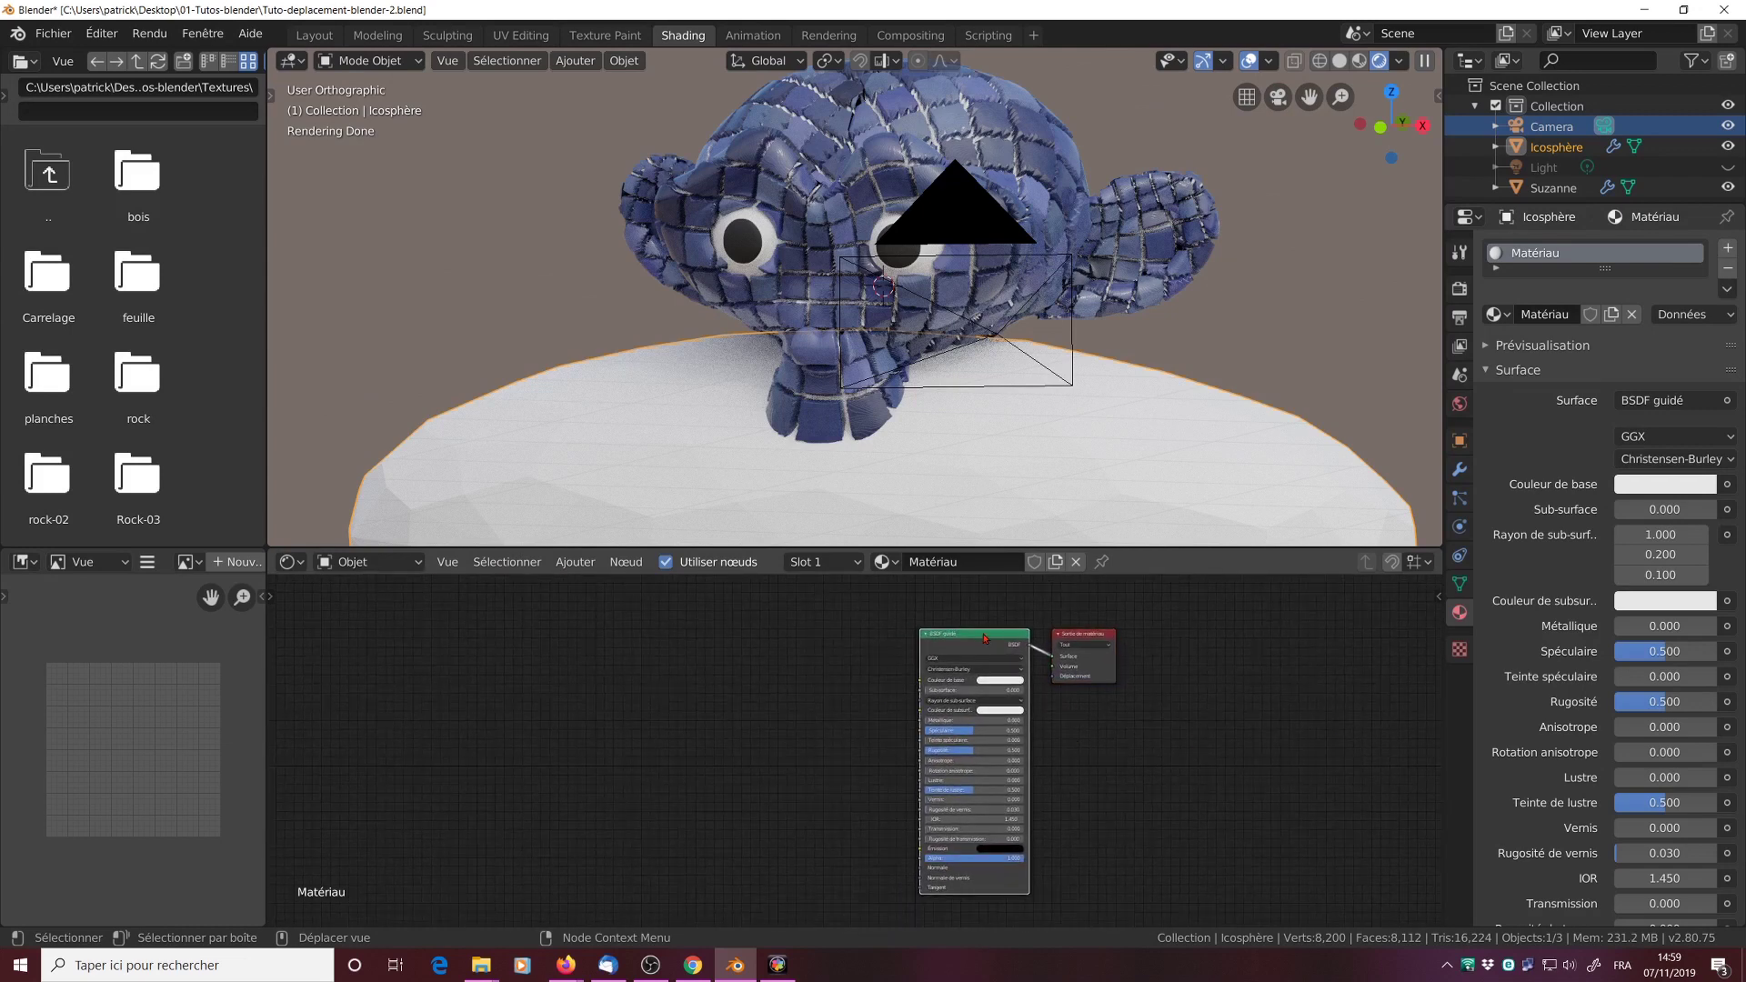
pyautogui.hotkey('ctrl', 'shift', 't')
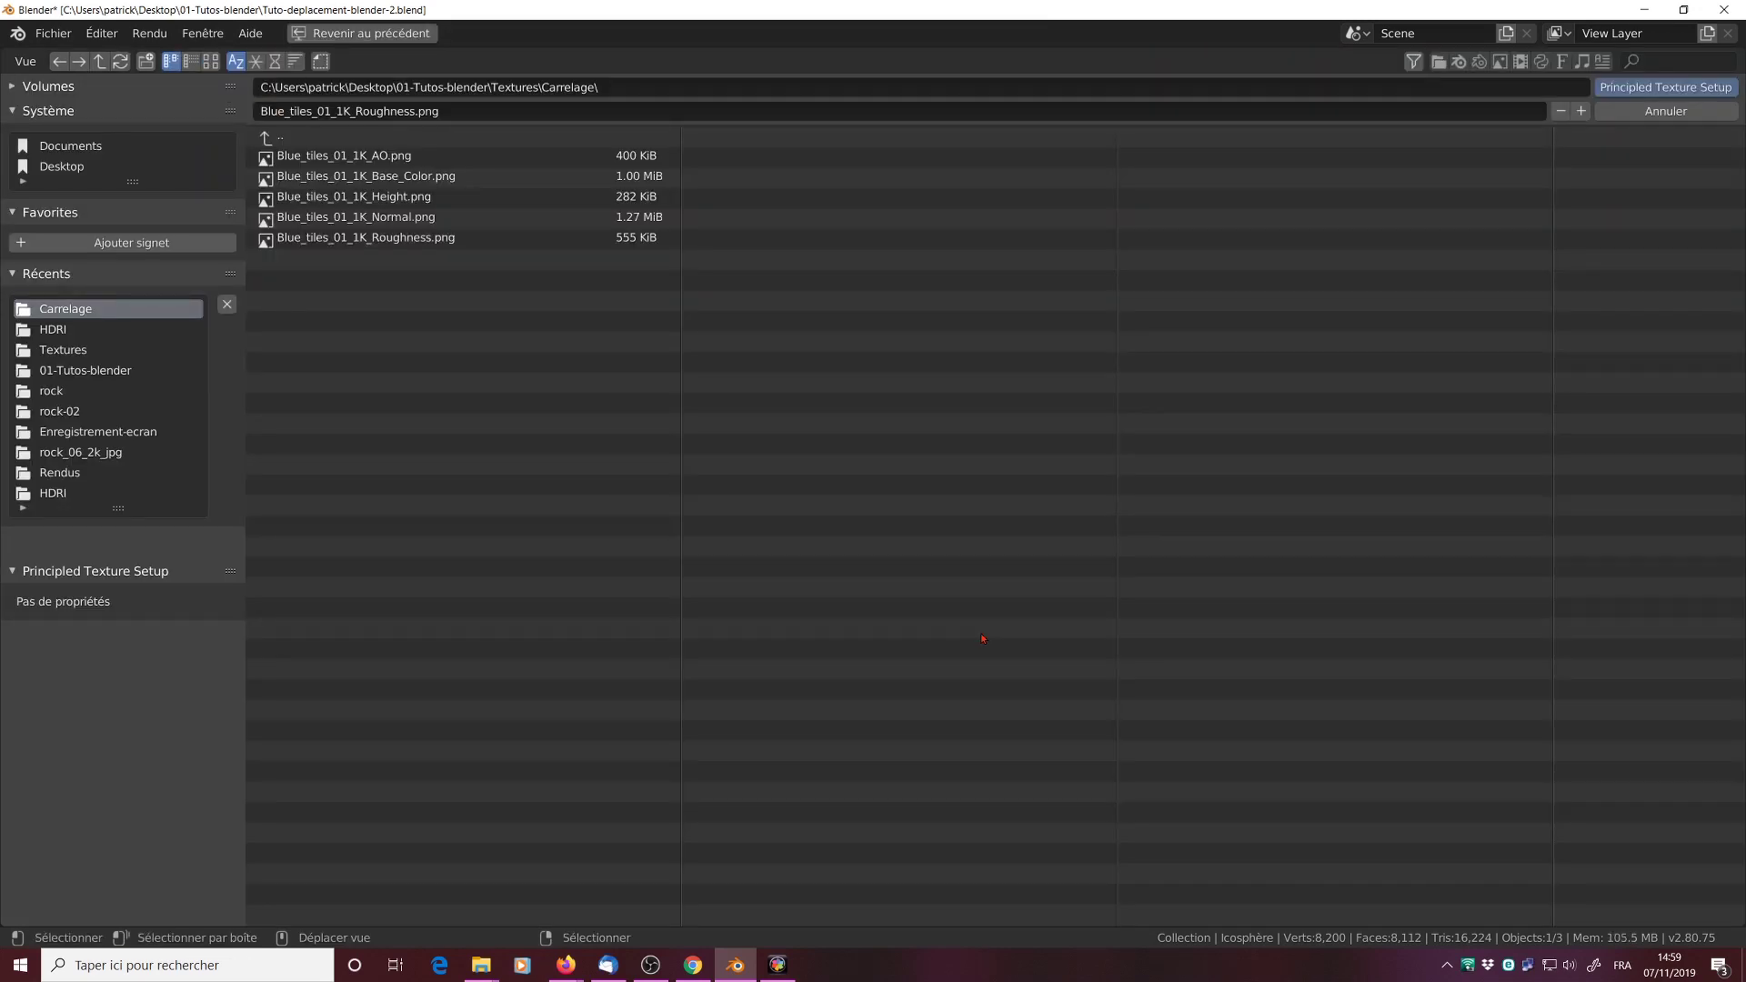
pyautogui.click(98, 61)
pyautogui.doubleClick(309, 237)
pyautogui.click(357, 156)
pyautogui.keyDown('shift'); pyautogui.click(355, 176); pyautogui.keyUp('shift')
pyautogui.keyDown('shift'); pyautogui.click(350, 237); pyautogui.keyUp('shift')
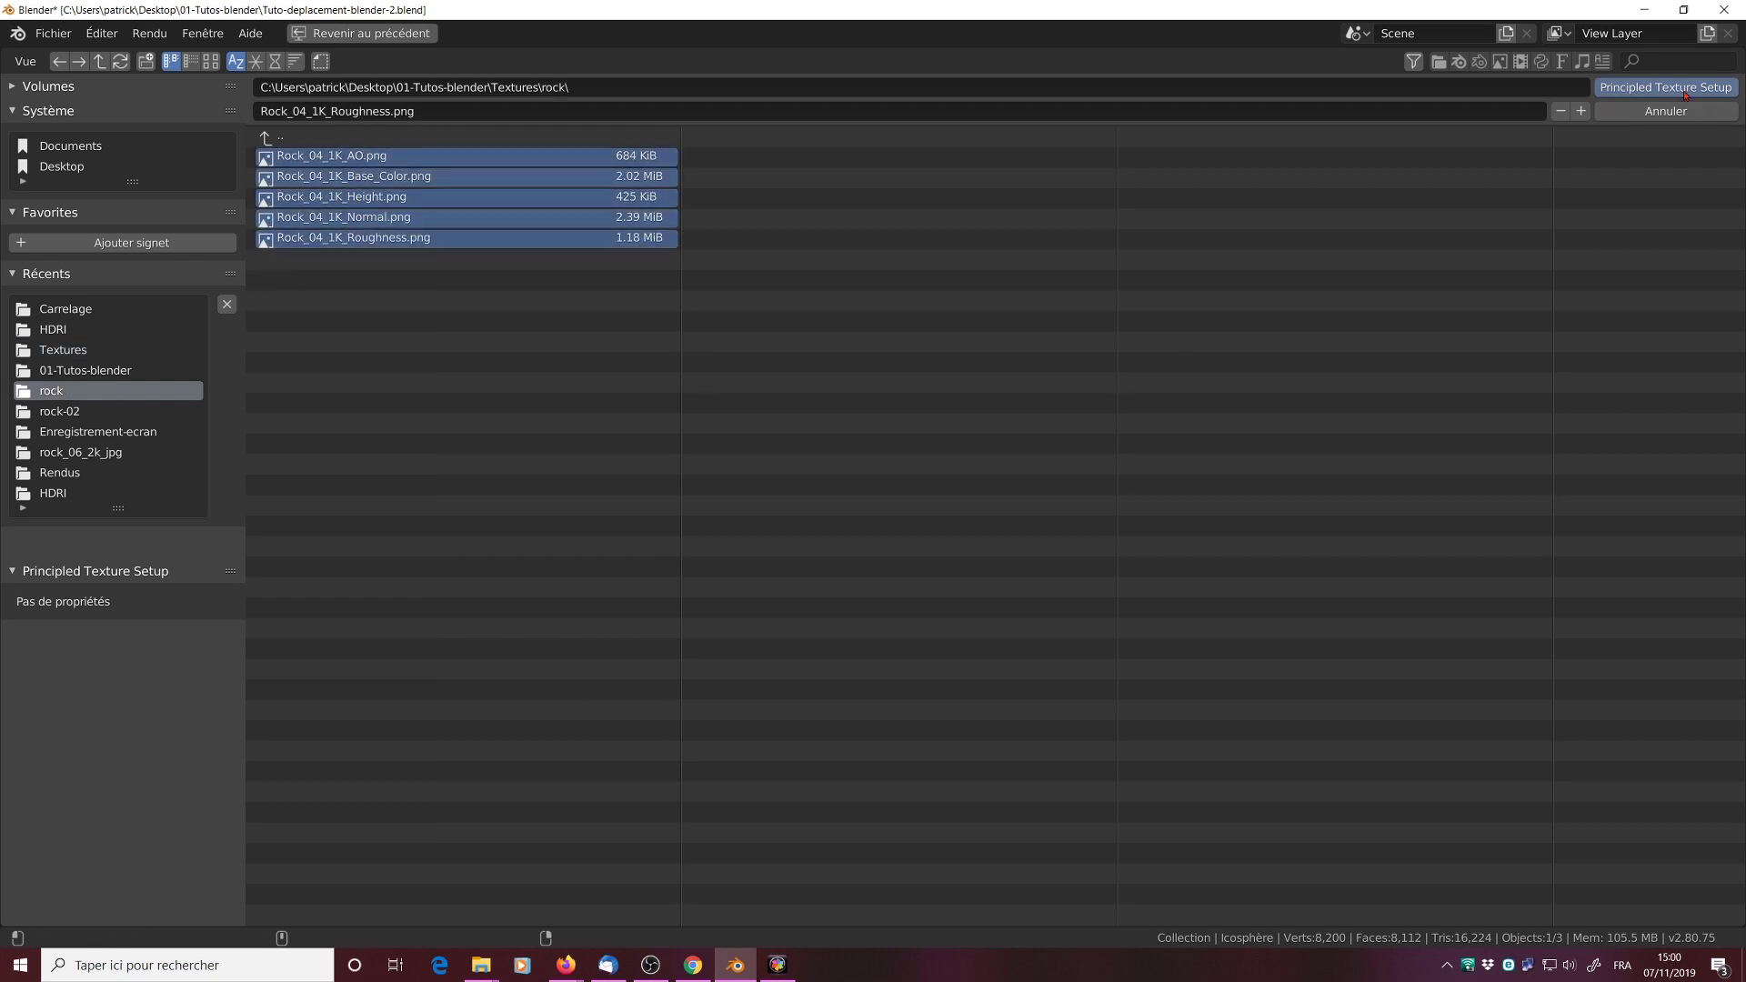
pyautogui.click(1678, 87)
# Step: Disconnect the normal map from the rock's Principled shader and set the material's surface displacement method to "Déplacement et bump"
pyautogui.scroll(5, 1227, 769)
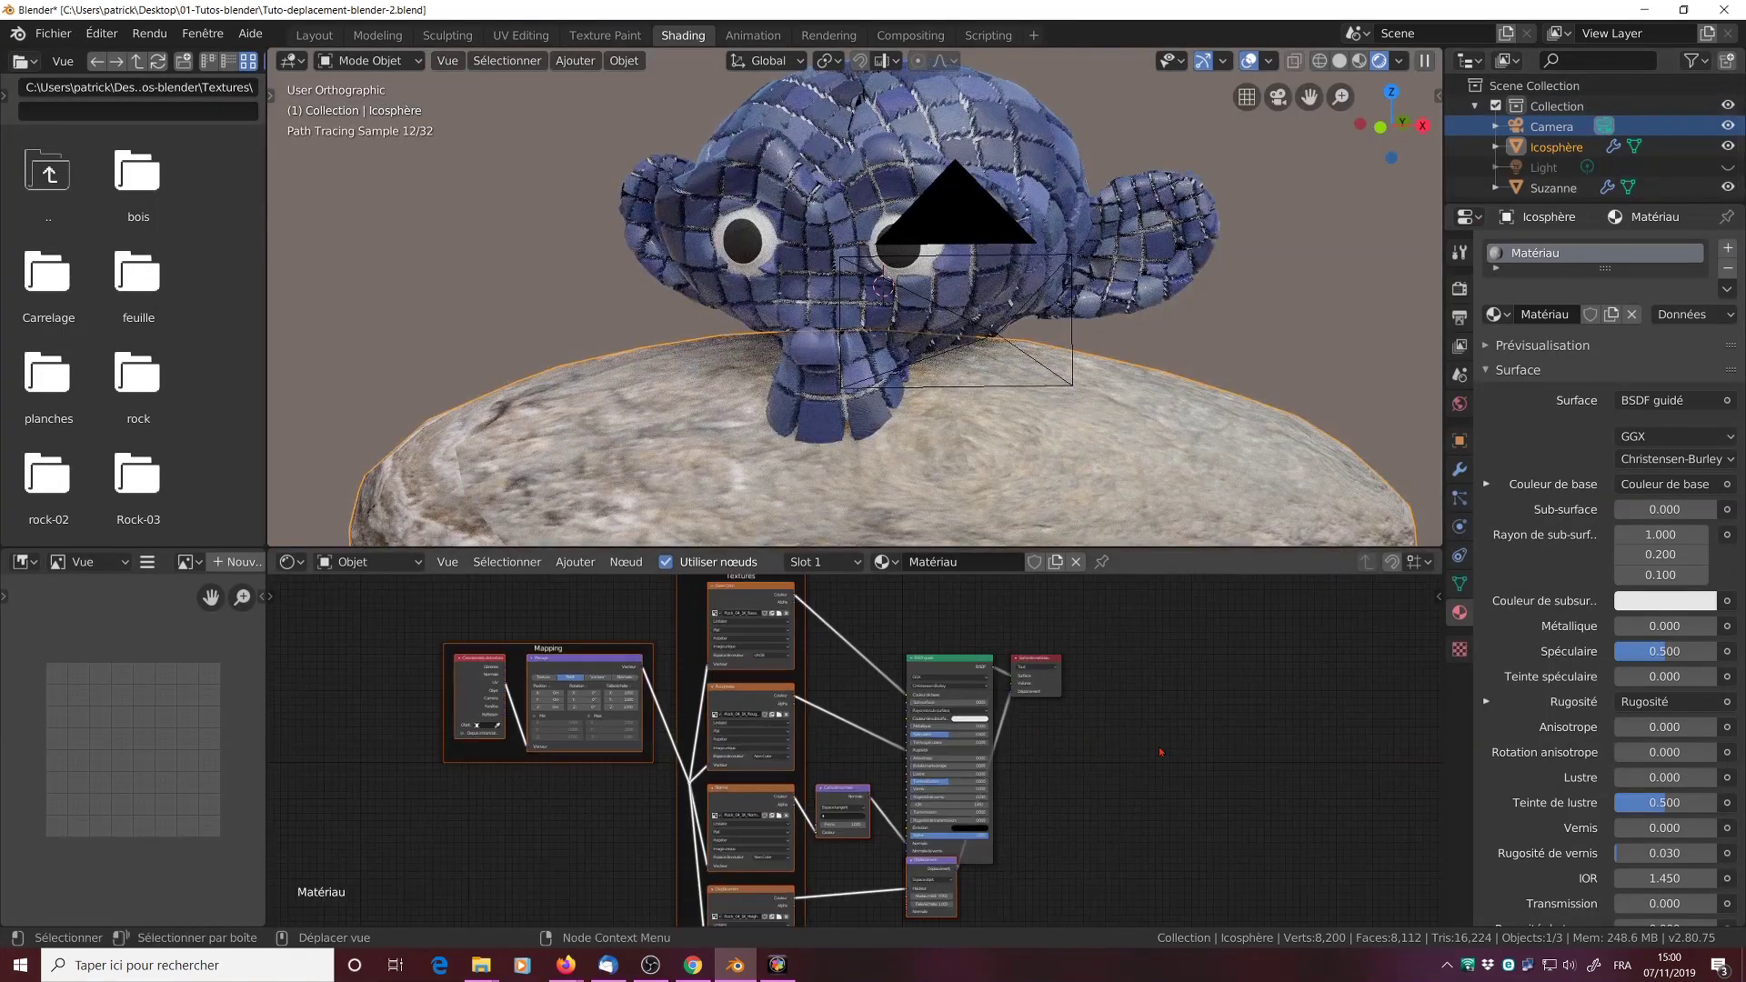
pyautogui.scroll(2, 1117, 698)
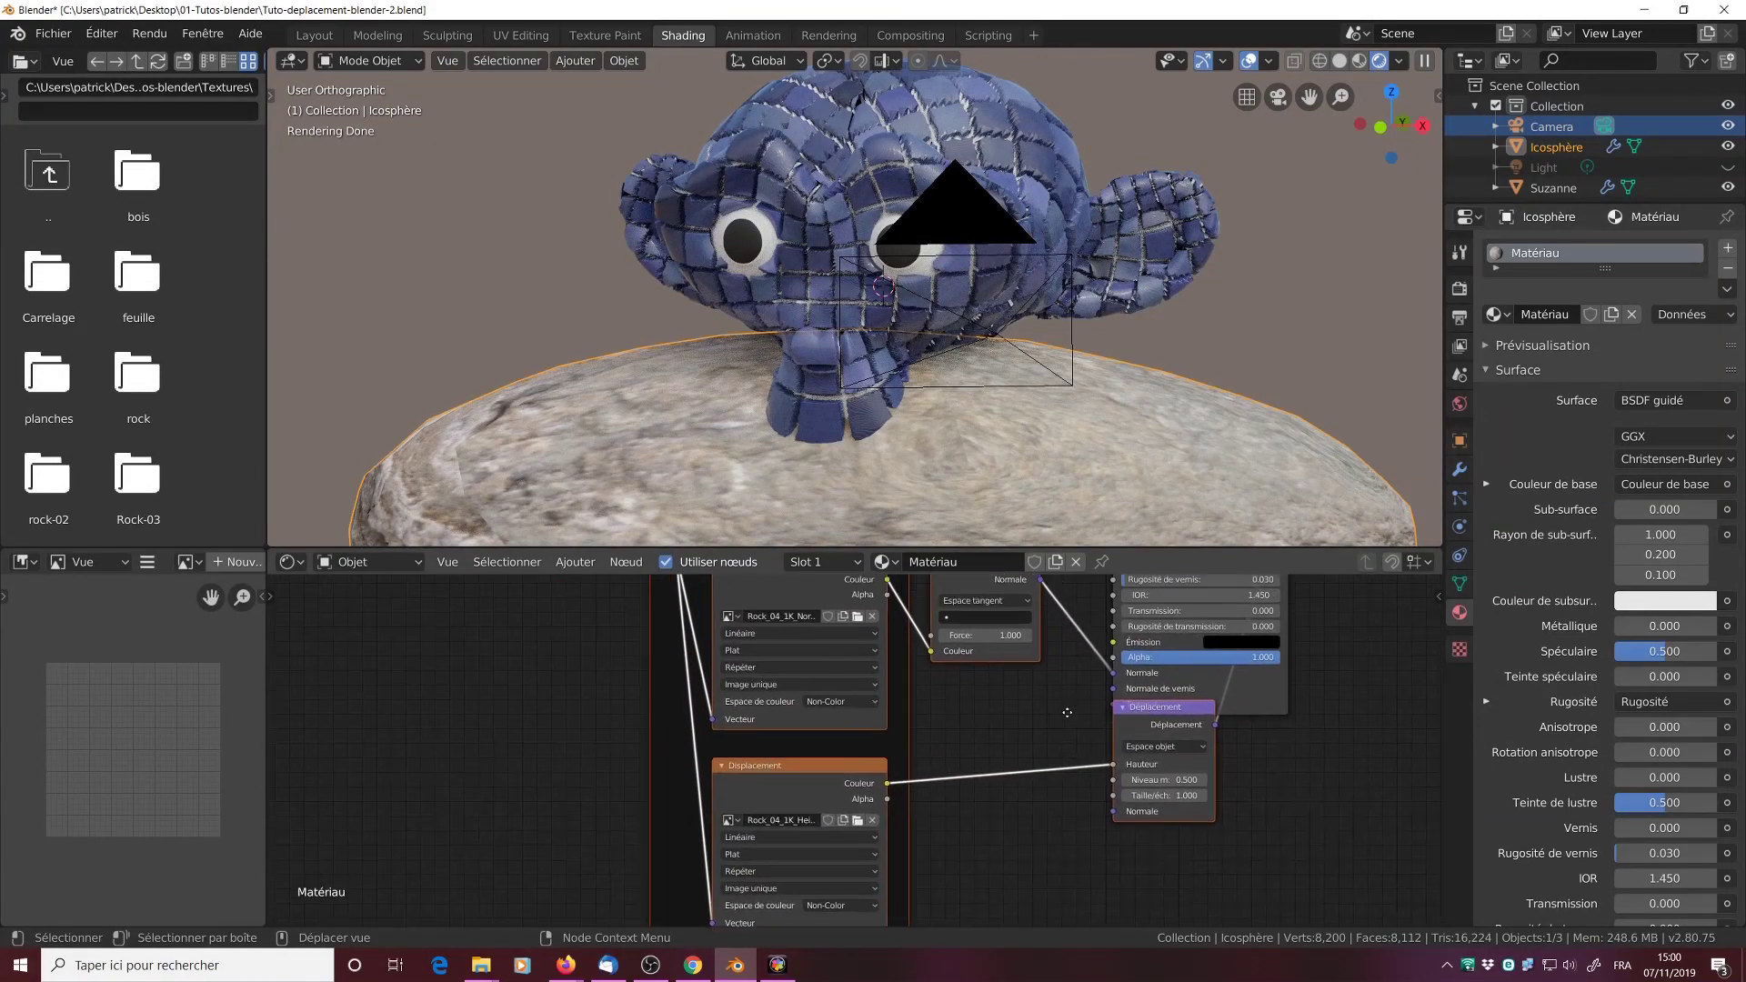
pyautogui.moveTo(1111, 727); pyautogui.dragTo(1064, 677)
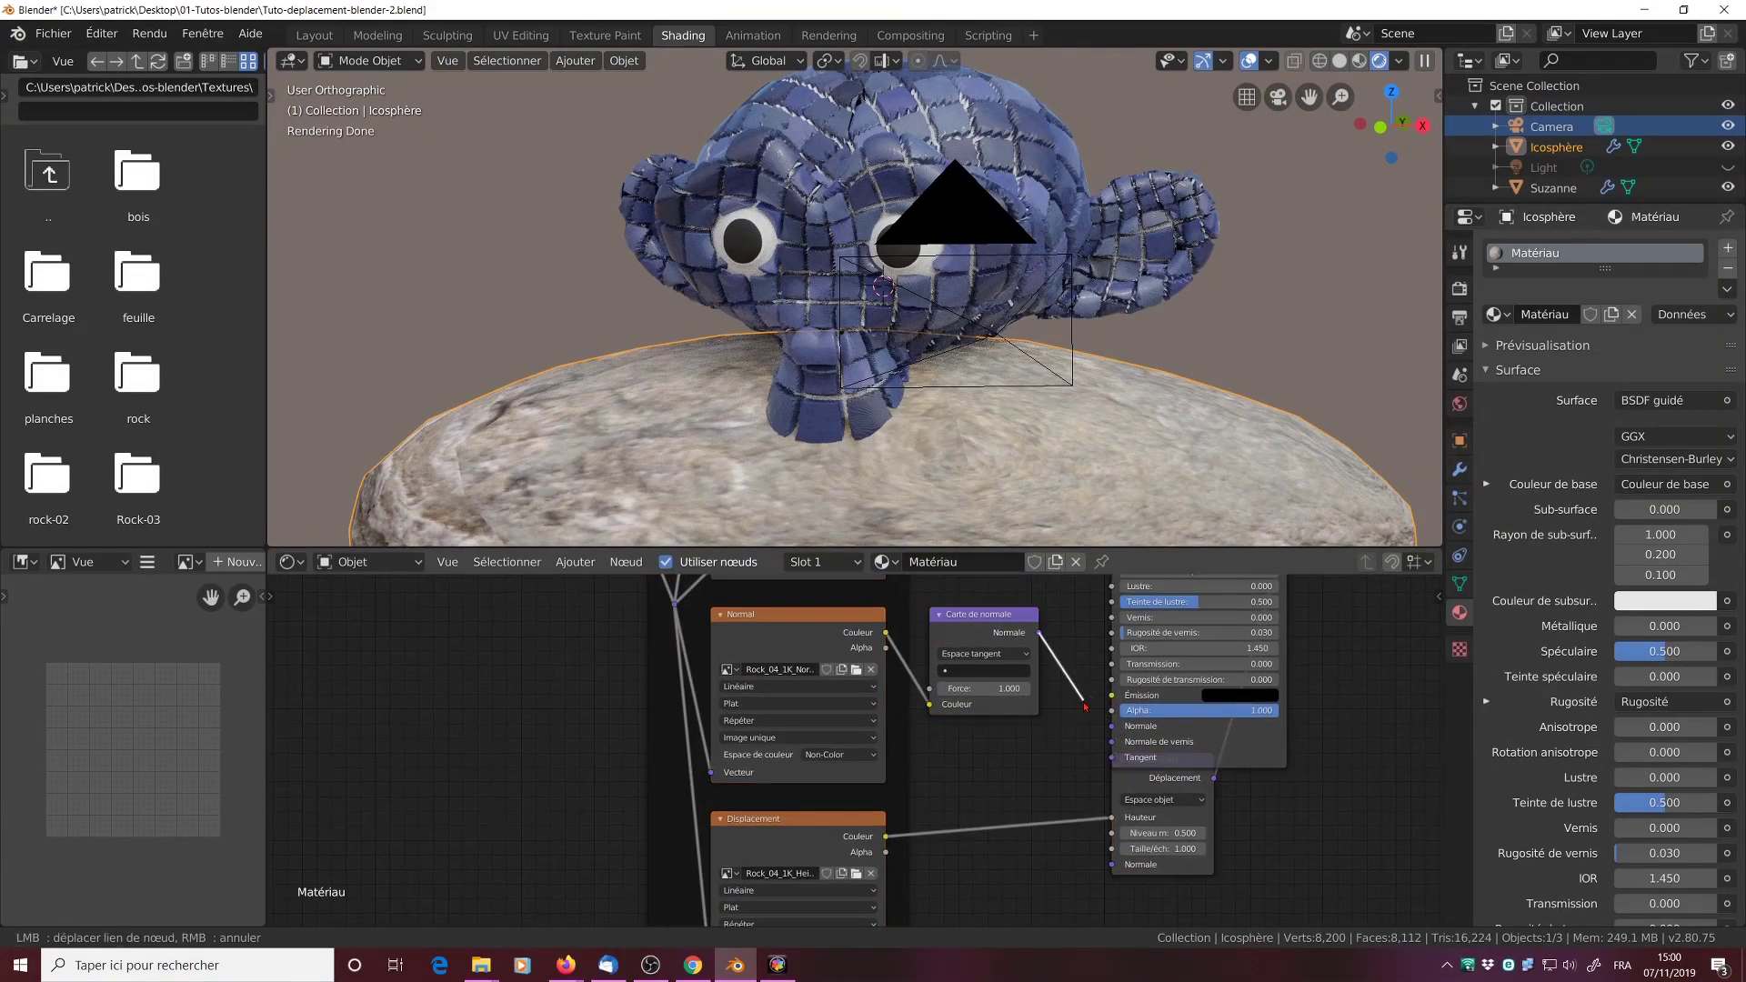
pyautogui.scroll(-5, 1553, 691)
pyautogui.scroll(-10, 1554, 691)
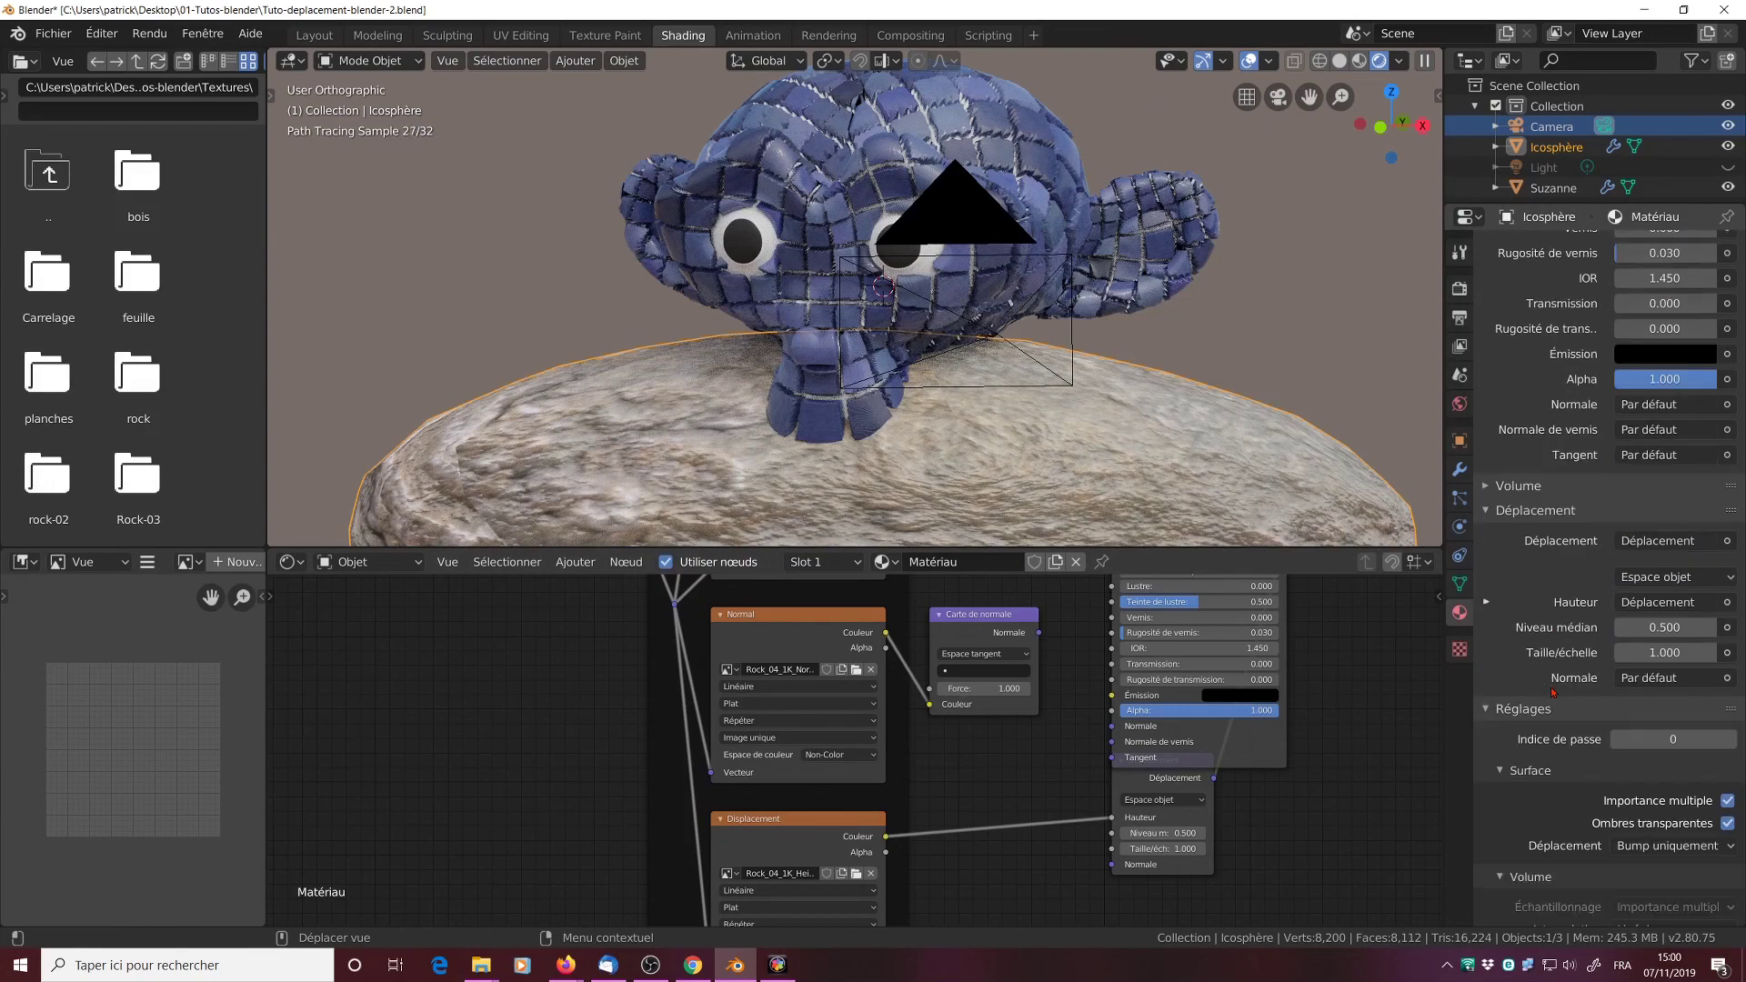
pyautogui.click(1673, 778)
pyautogui.click(1624, 847)
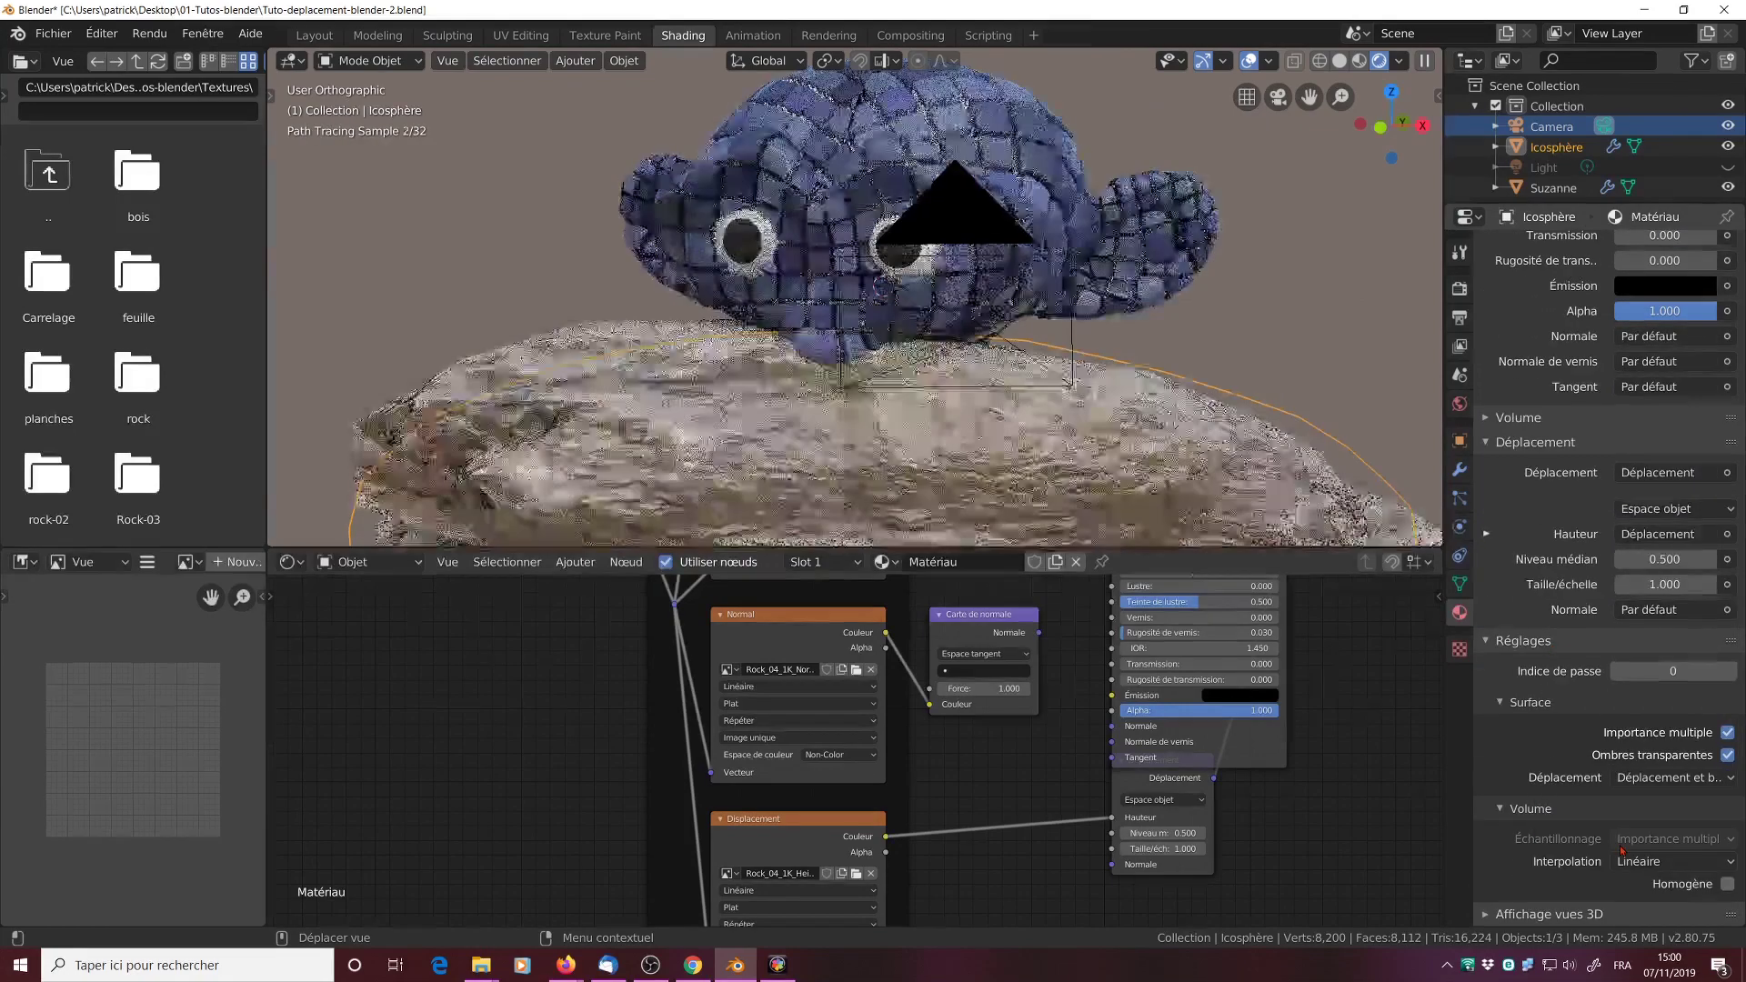
# Step: From the right side view, tilt the monkey head backward about the X axis and raise it slightly along Z
pyautogui.moveTo(1271, 555); pyautogui.dragTo(1237, 435, button='middle')
pyautogui.press('KP_3')
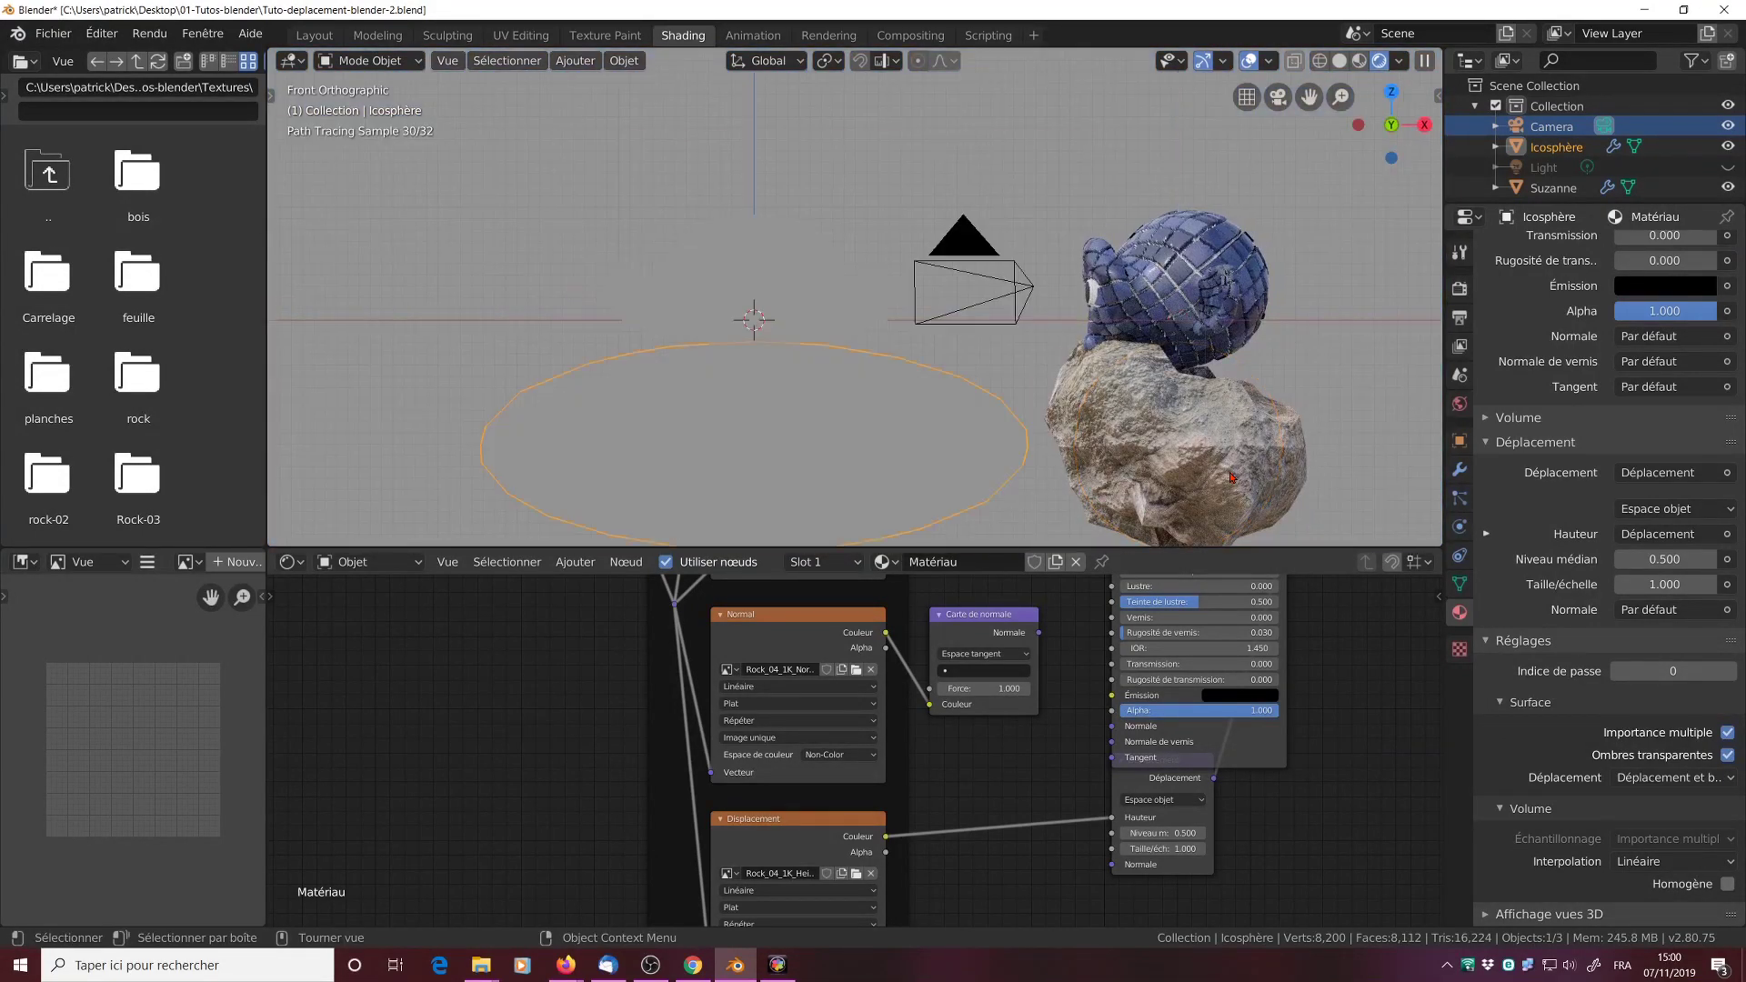
pyautogui.press('KP_1')
pyautogui.press('KP_3')
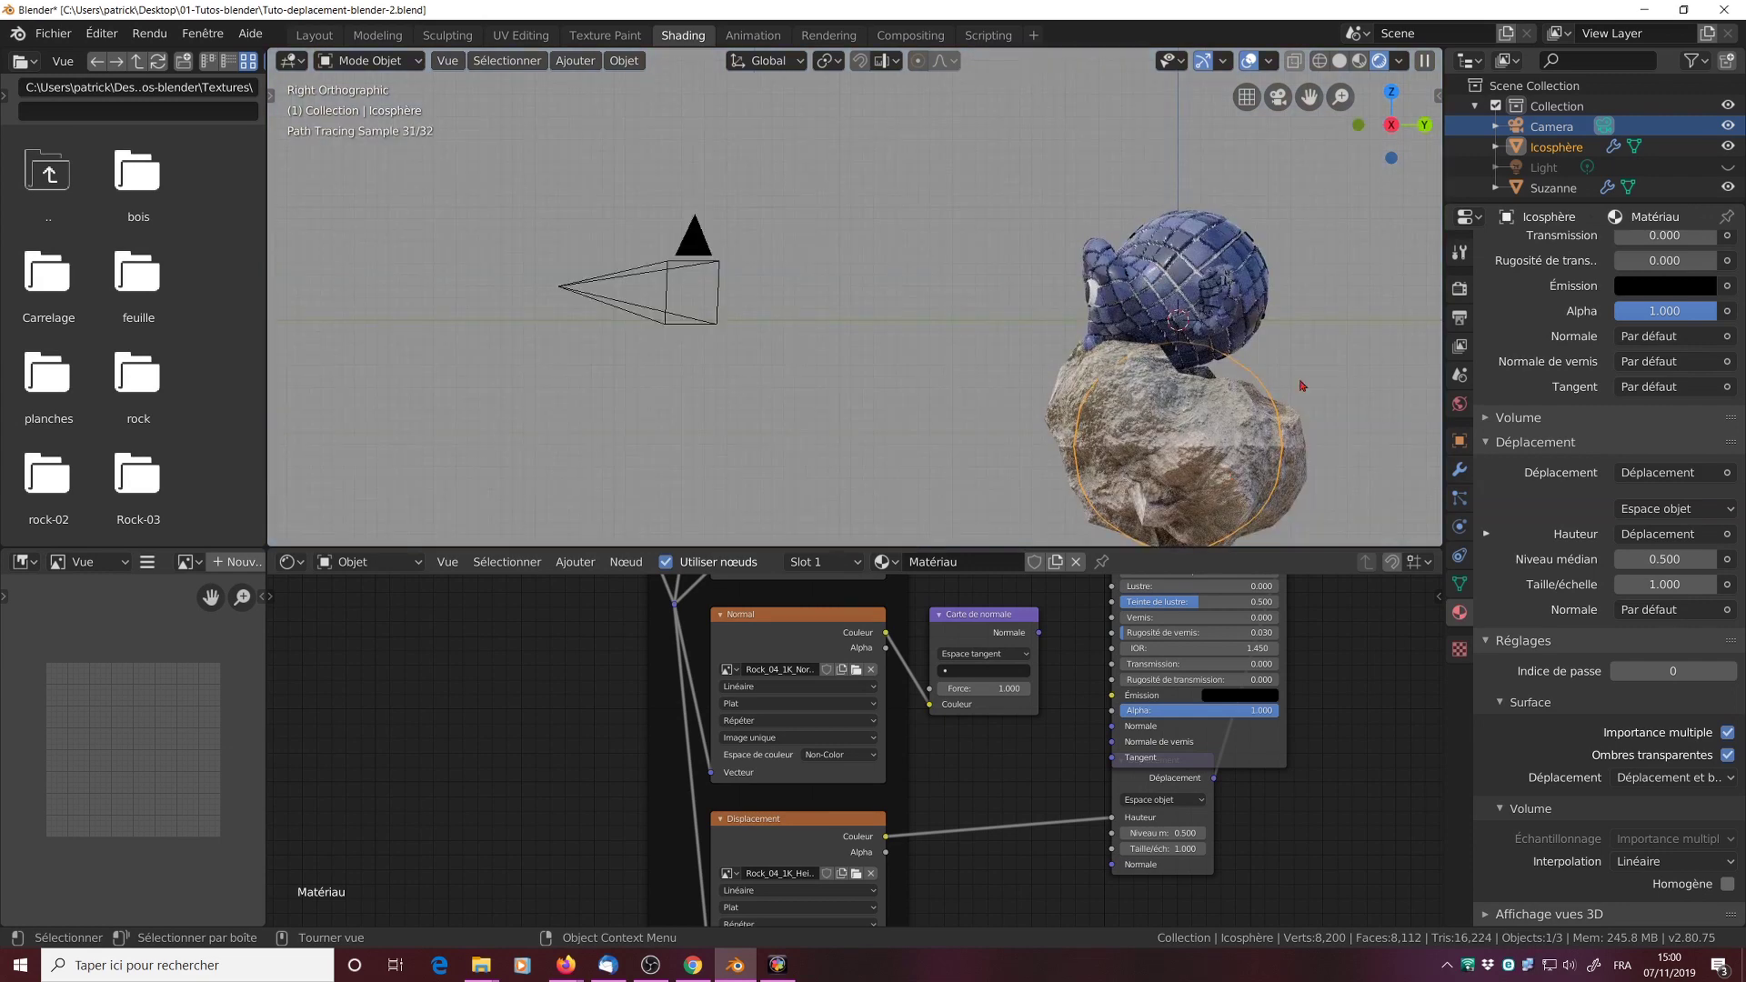
pyautogui.click(1230, 315)
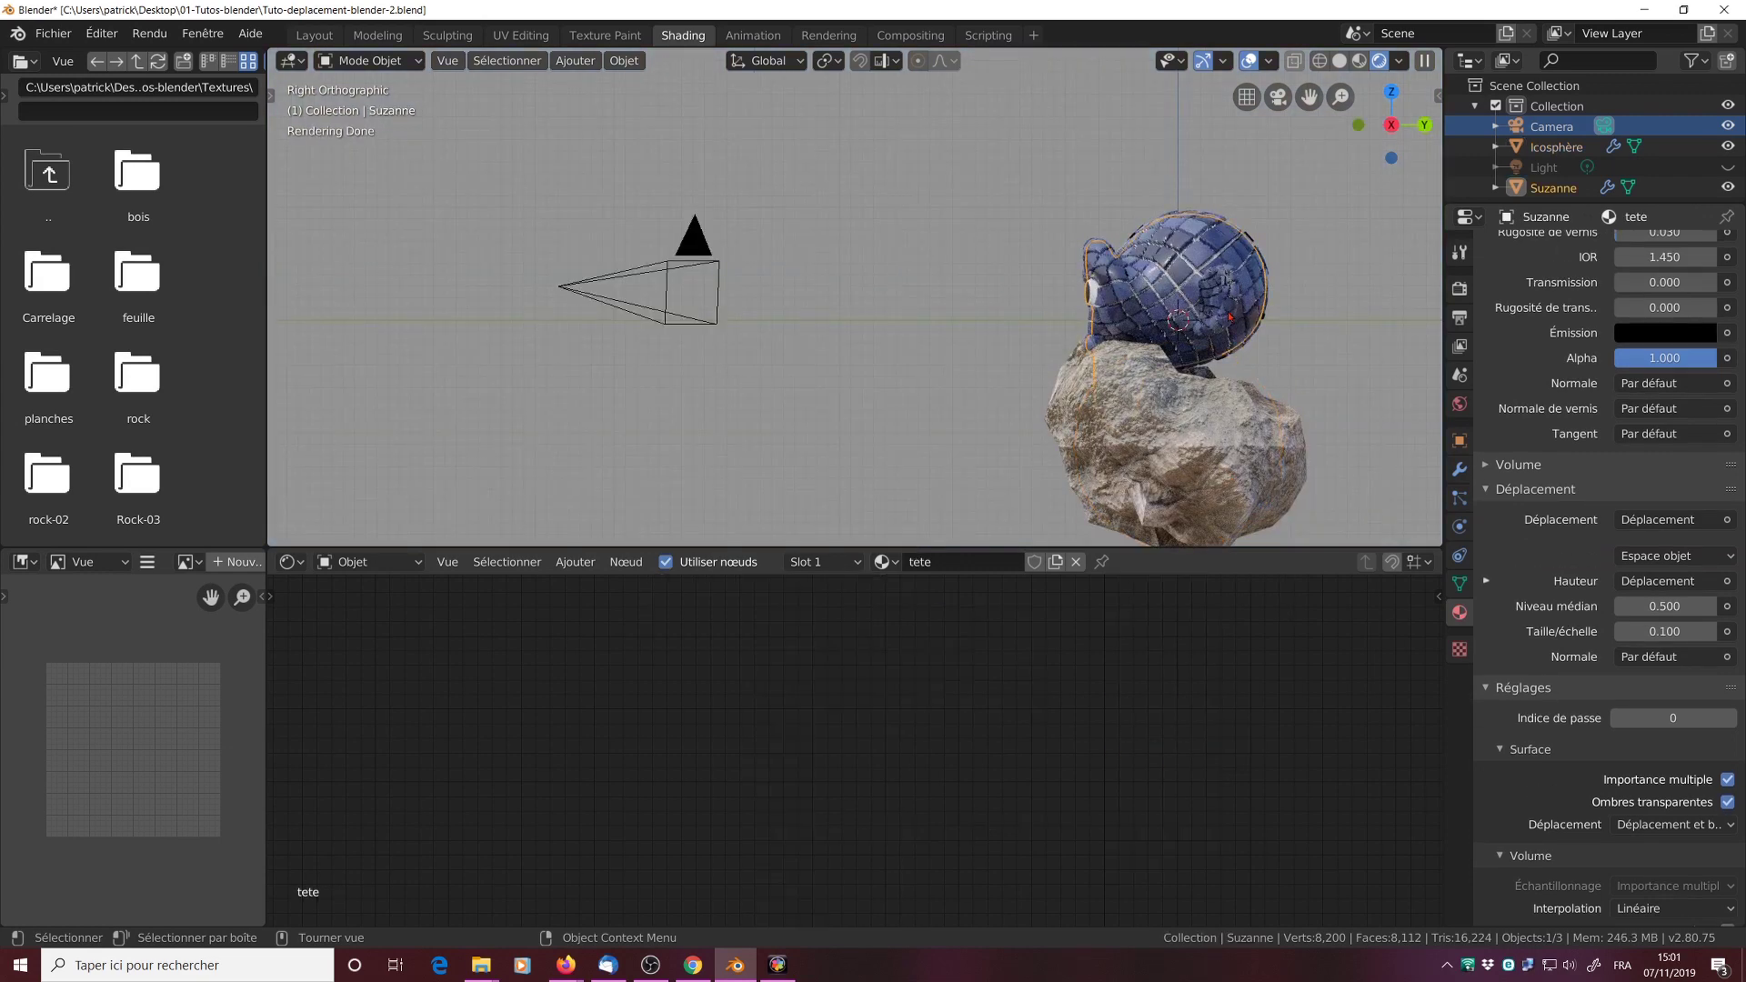
pyautogui.press('r')
pyautogui.press('x')
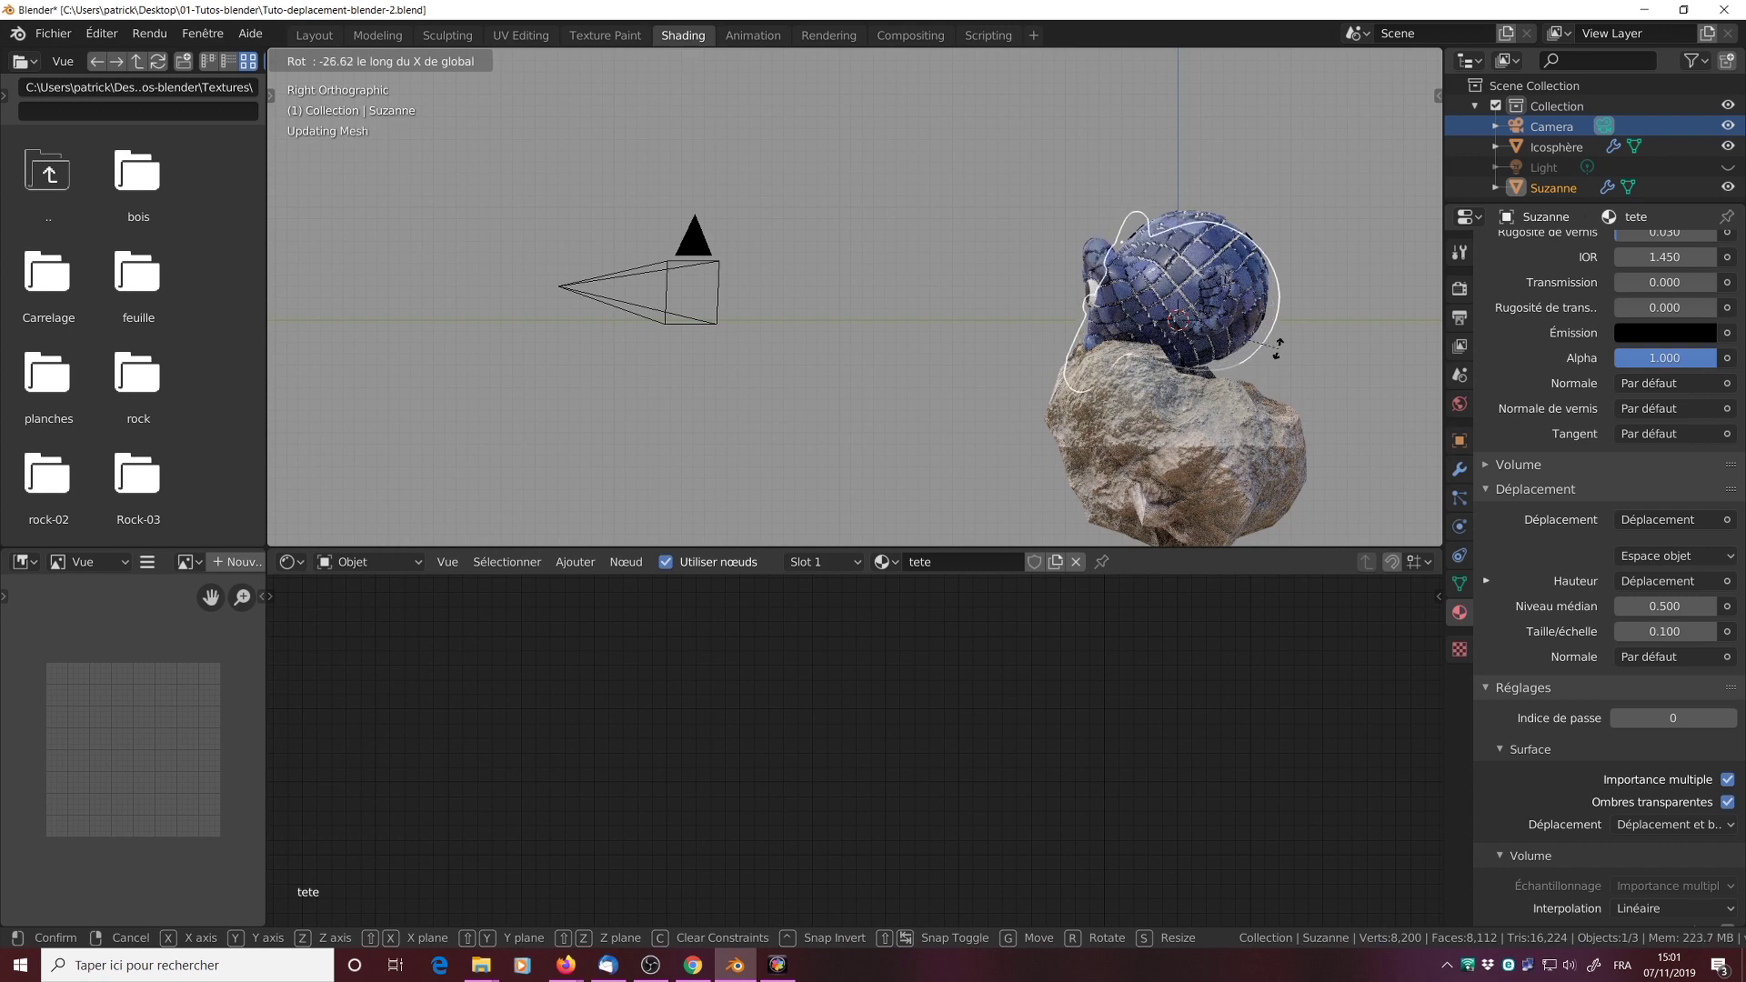
pyautogui.click(1269, 369)
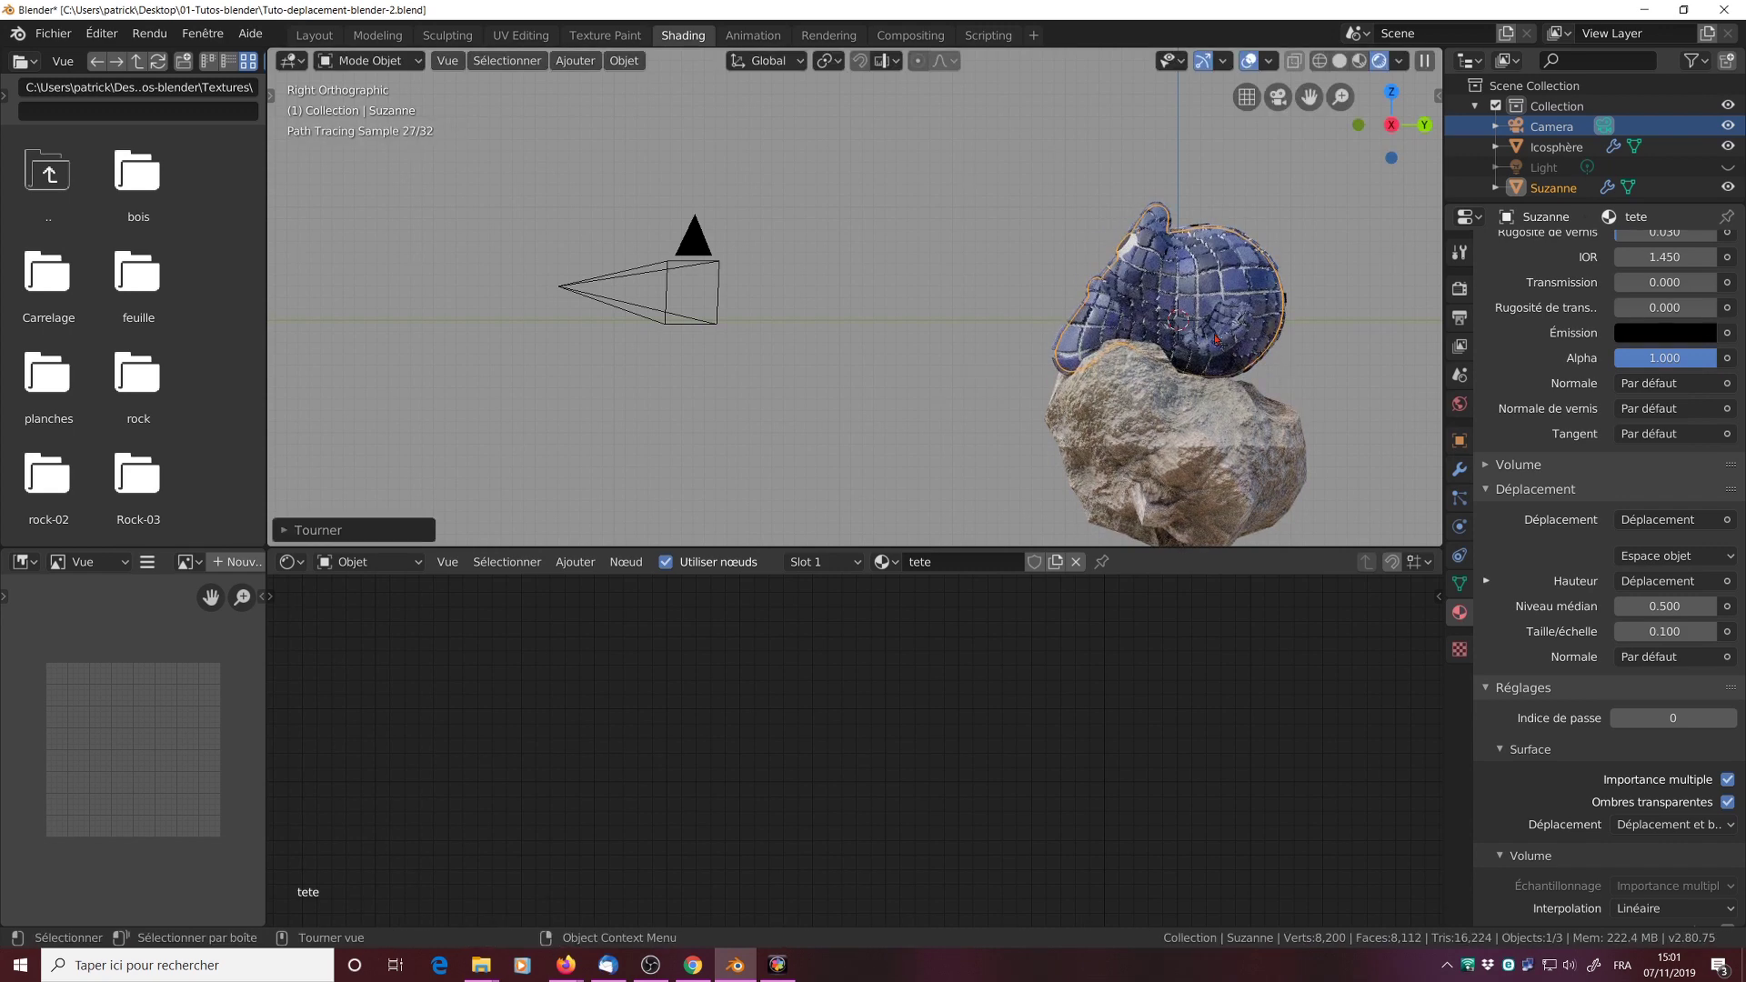
pyautogui.press('g')
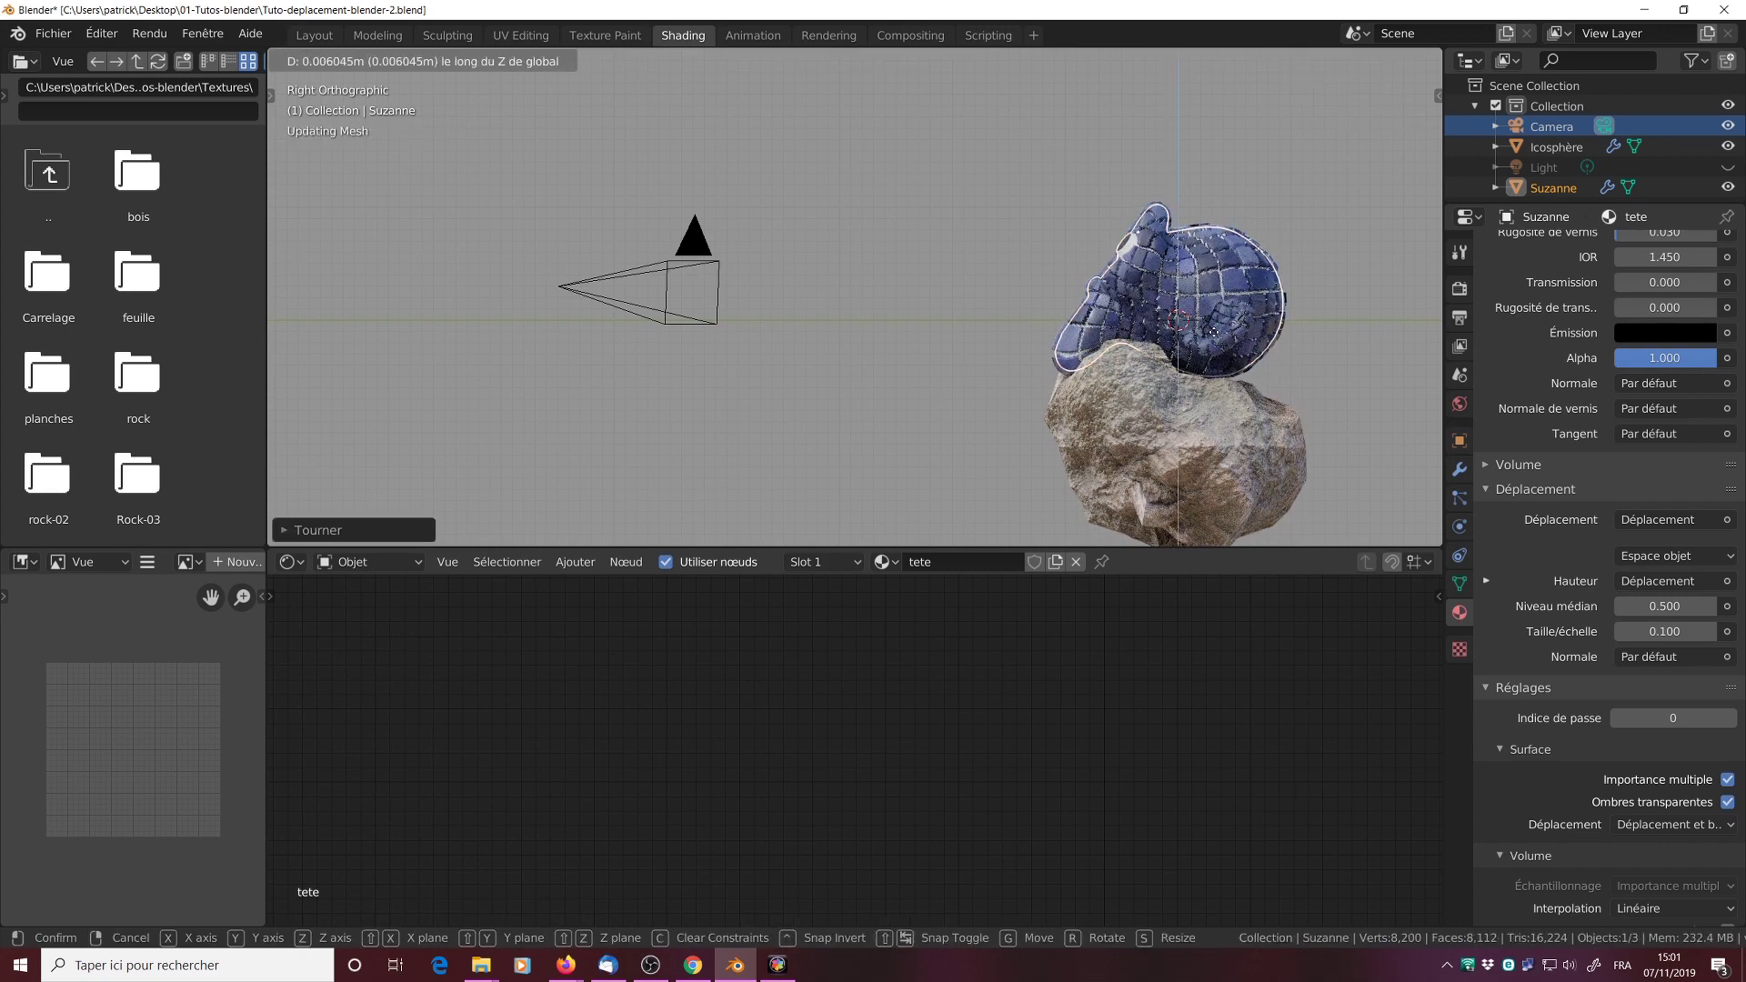
pyautogui.click(1215, 329)
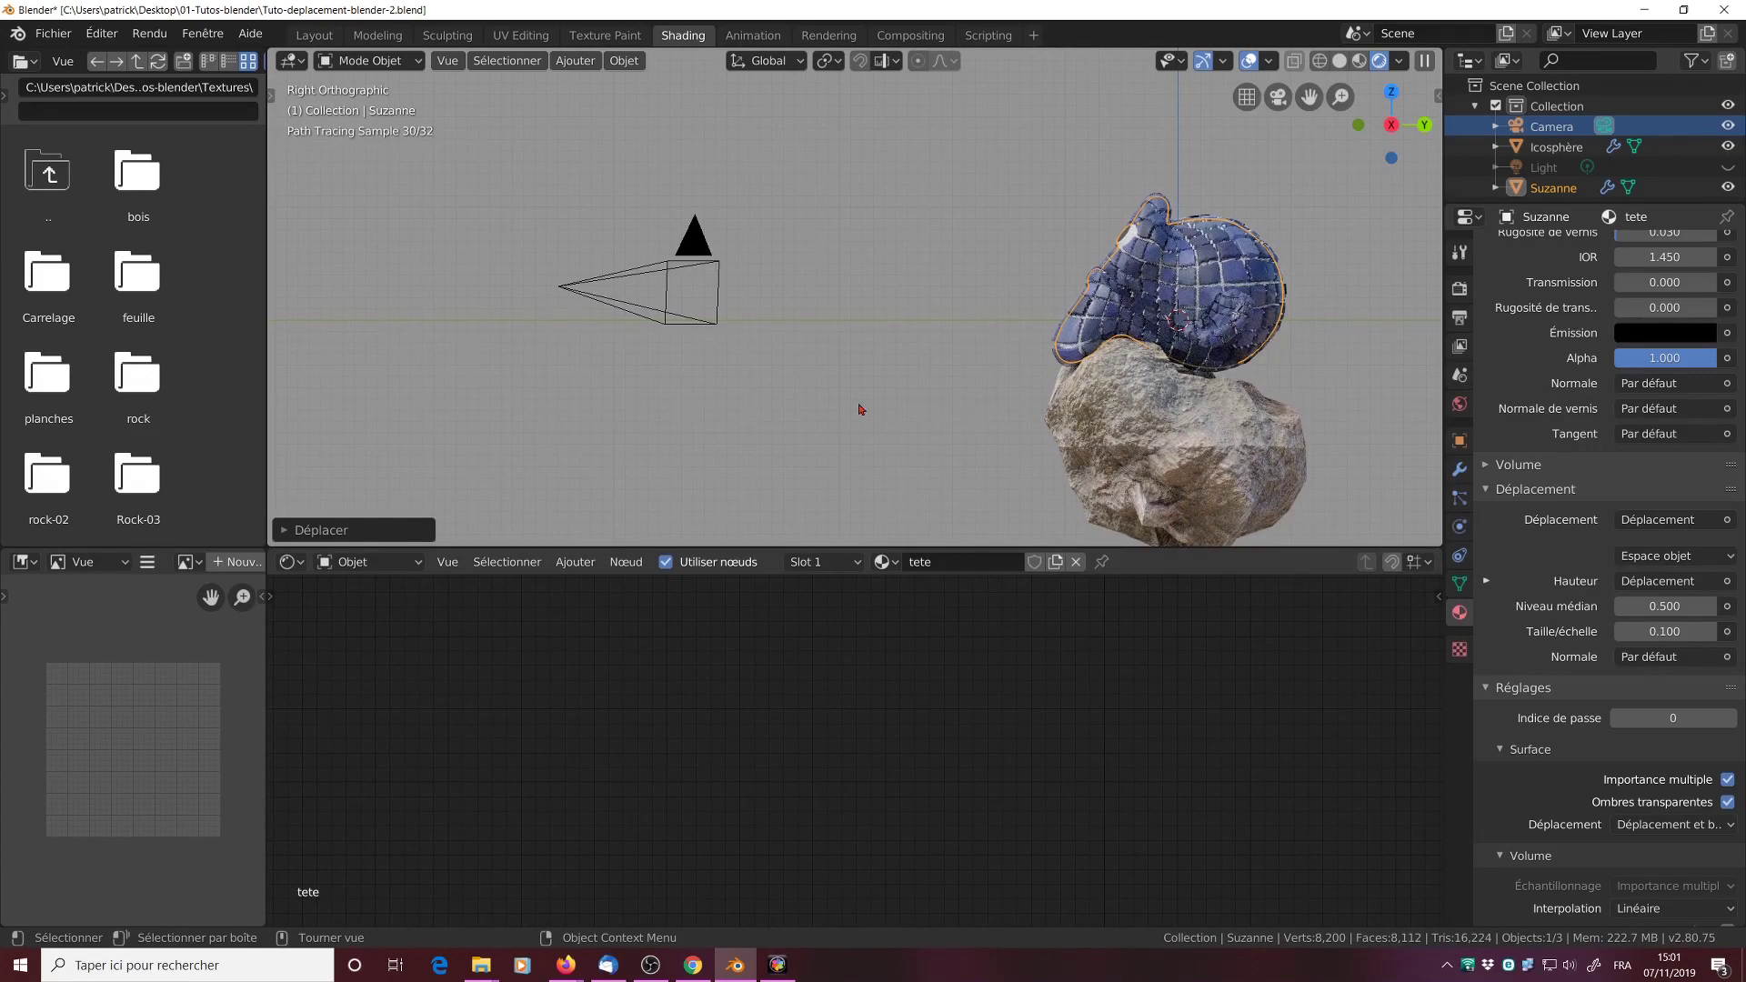
# Step: Rotate the monkey head about the Z axis so it faces off to one side of the rock
pyautogui.moveTo(859, 407); pyautogui.dragTo(993, 425, button='middle')
pyautogui.press('r')
pyautogui.press('z')
pyautogui.click(831, 320)
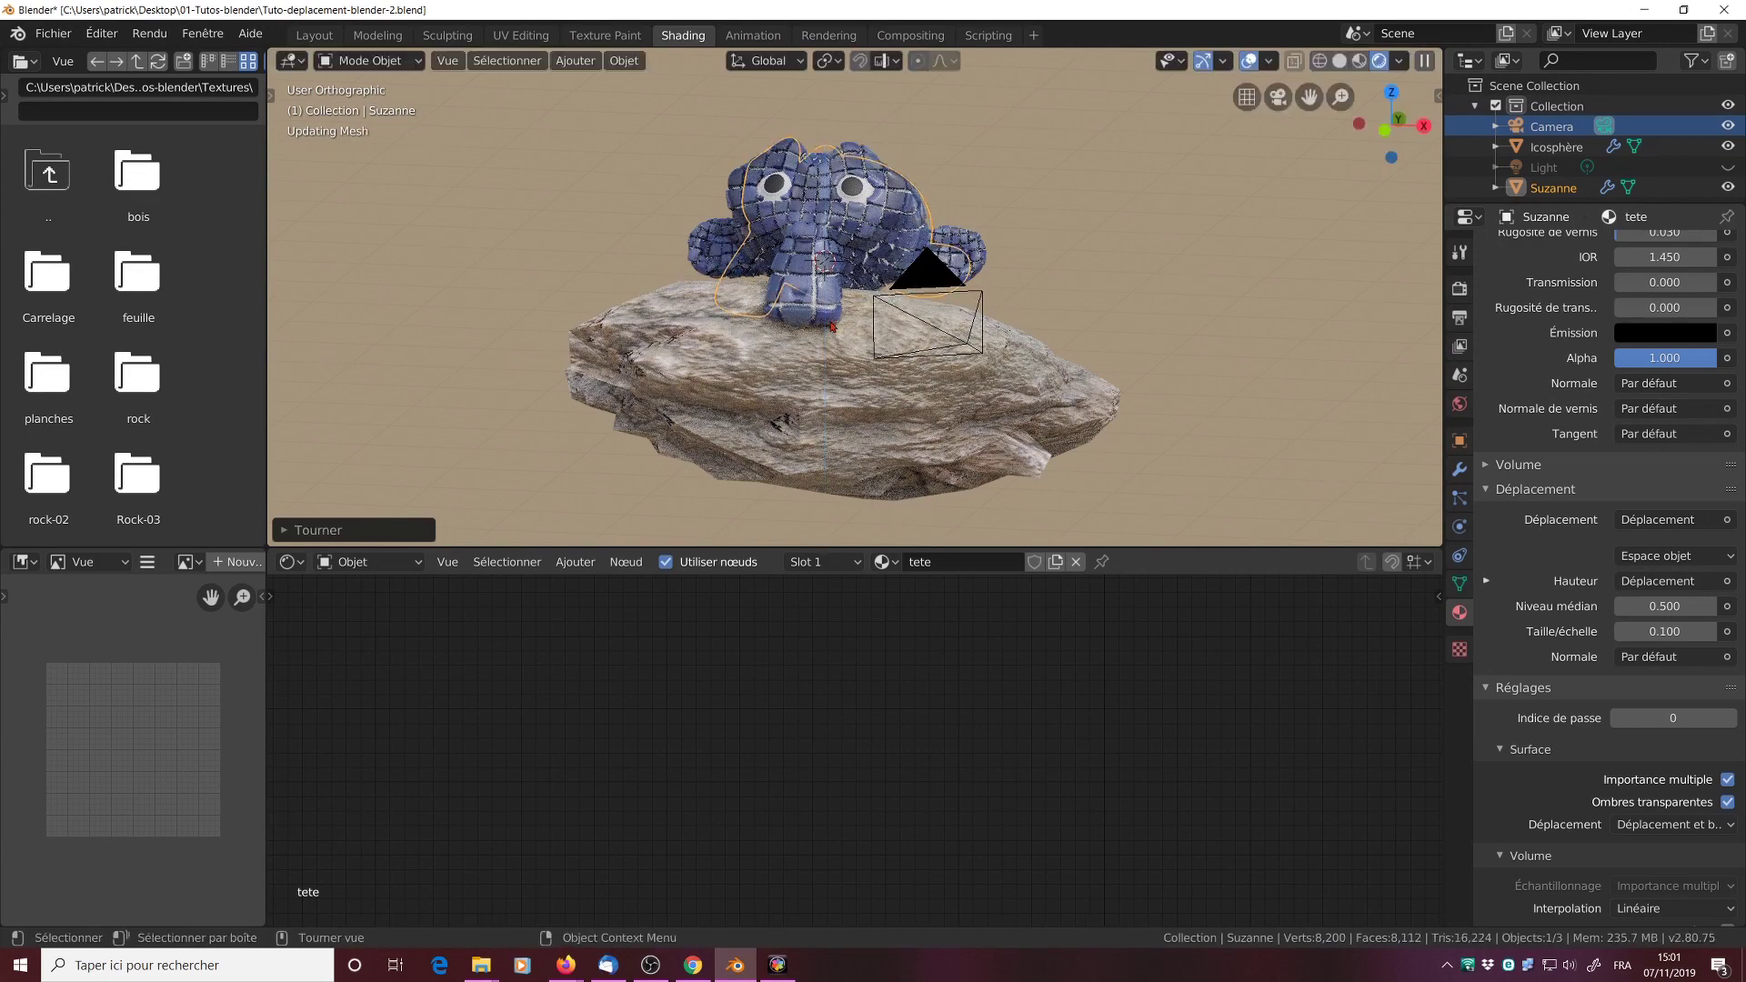
# Step: Raise the monkey head about 0.26 m along Z so its chin rests on the rock's surface
pyautogui.moveTo(1150, 383); pyautogui.dragTo(1168, 372, button='middle')
pyautogui.scroll(2, 1167, 372)
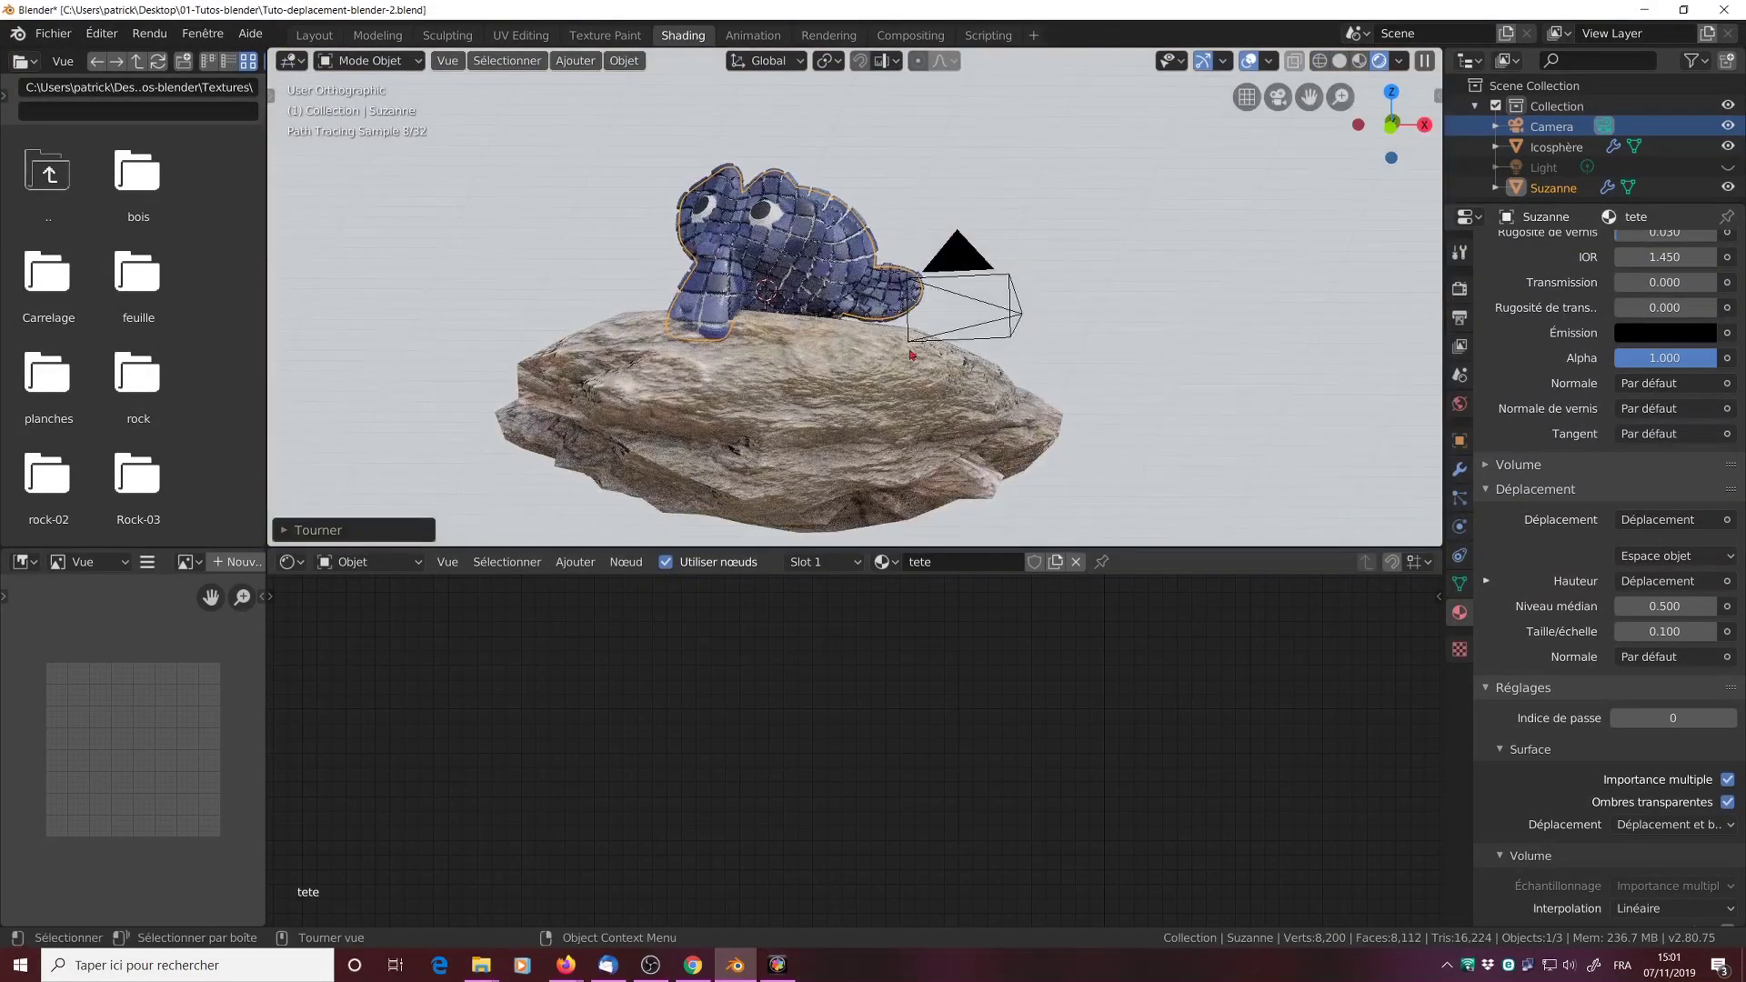
pyautogui.keyDown('shift'); pyautogui.moveTo(1213, 376); pyautogui.dragTo(1365, 433, button='middle'); pyautogui.keyUp('shift')
pyautogui.scroll(1, 1365, 434)
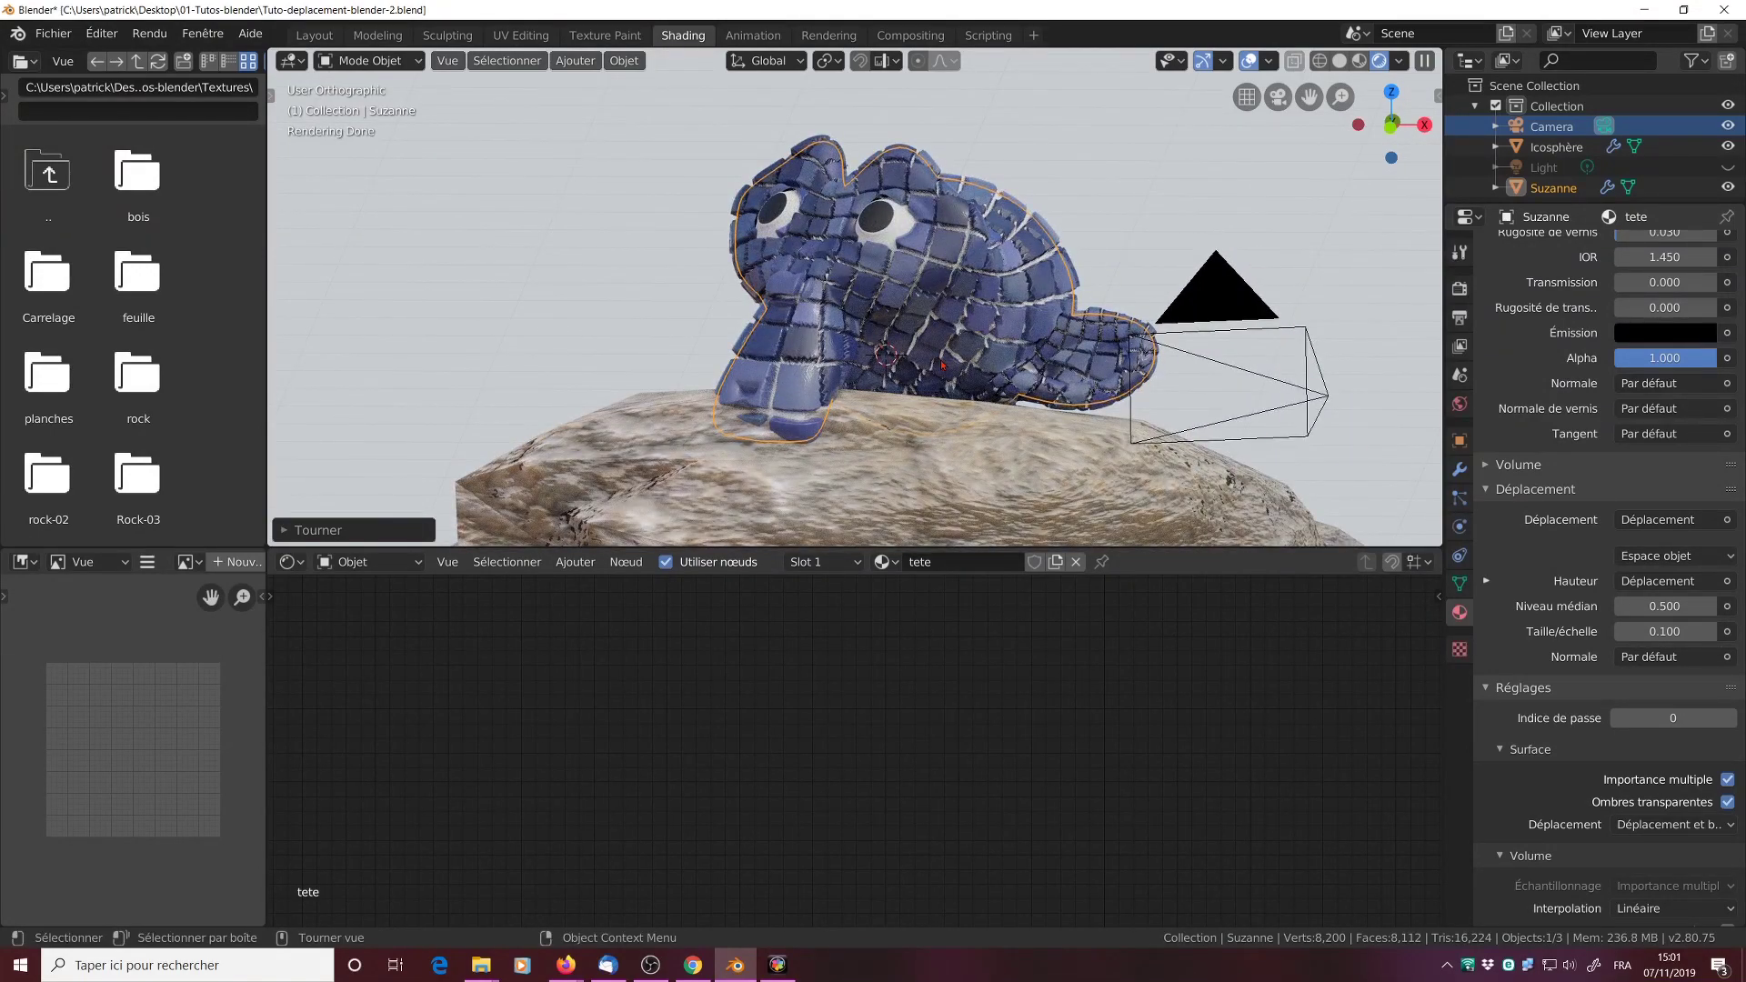
pyautogui.press('g')
pyautogui.press('z')
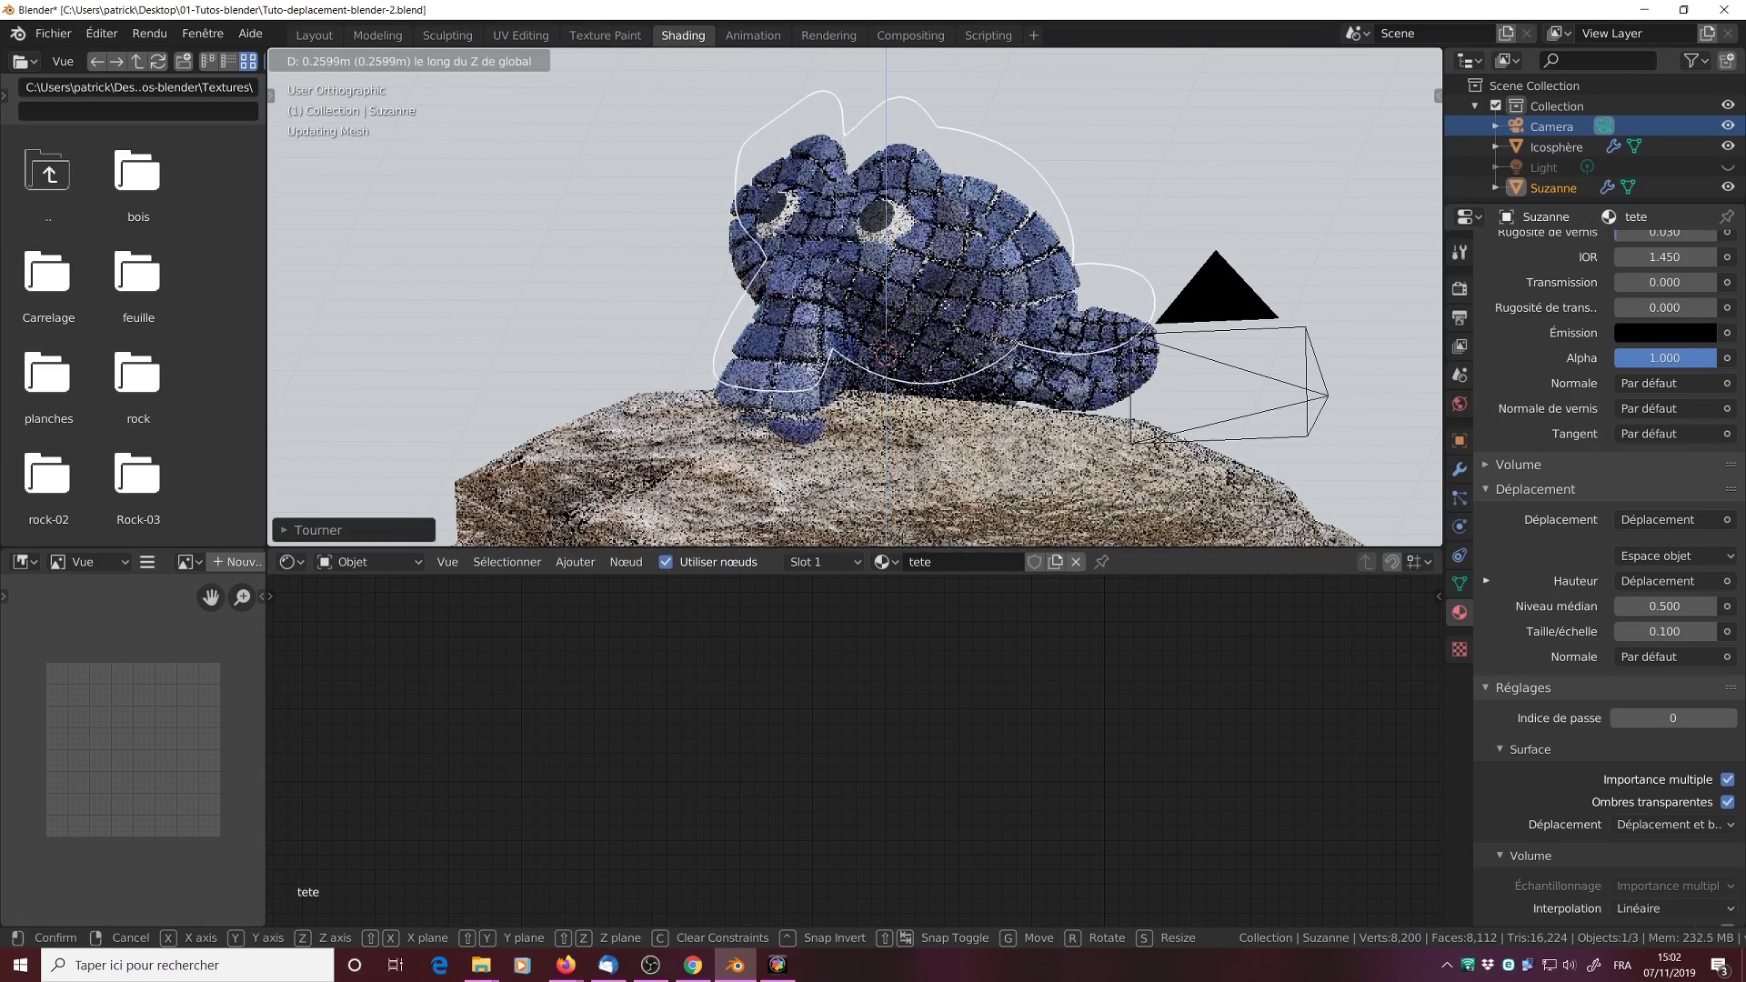
pyautogui.click(946, 309)
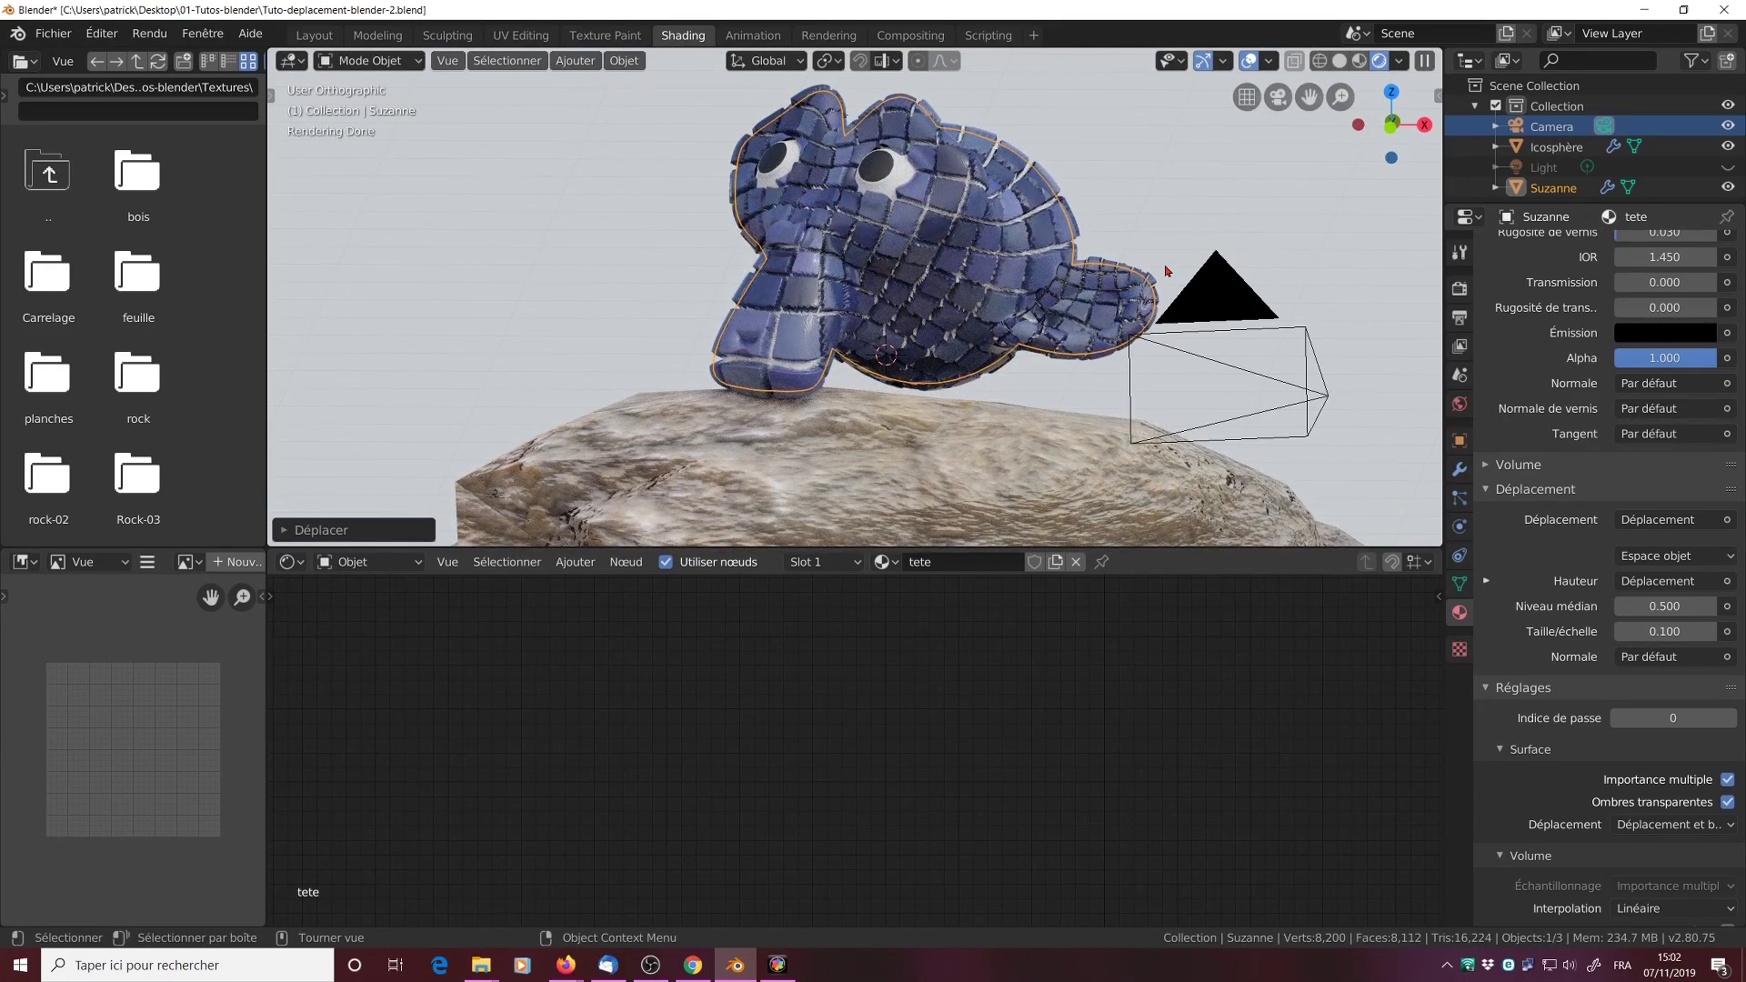
pyautogui.press('r')
pyautogui.press('x')
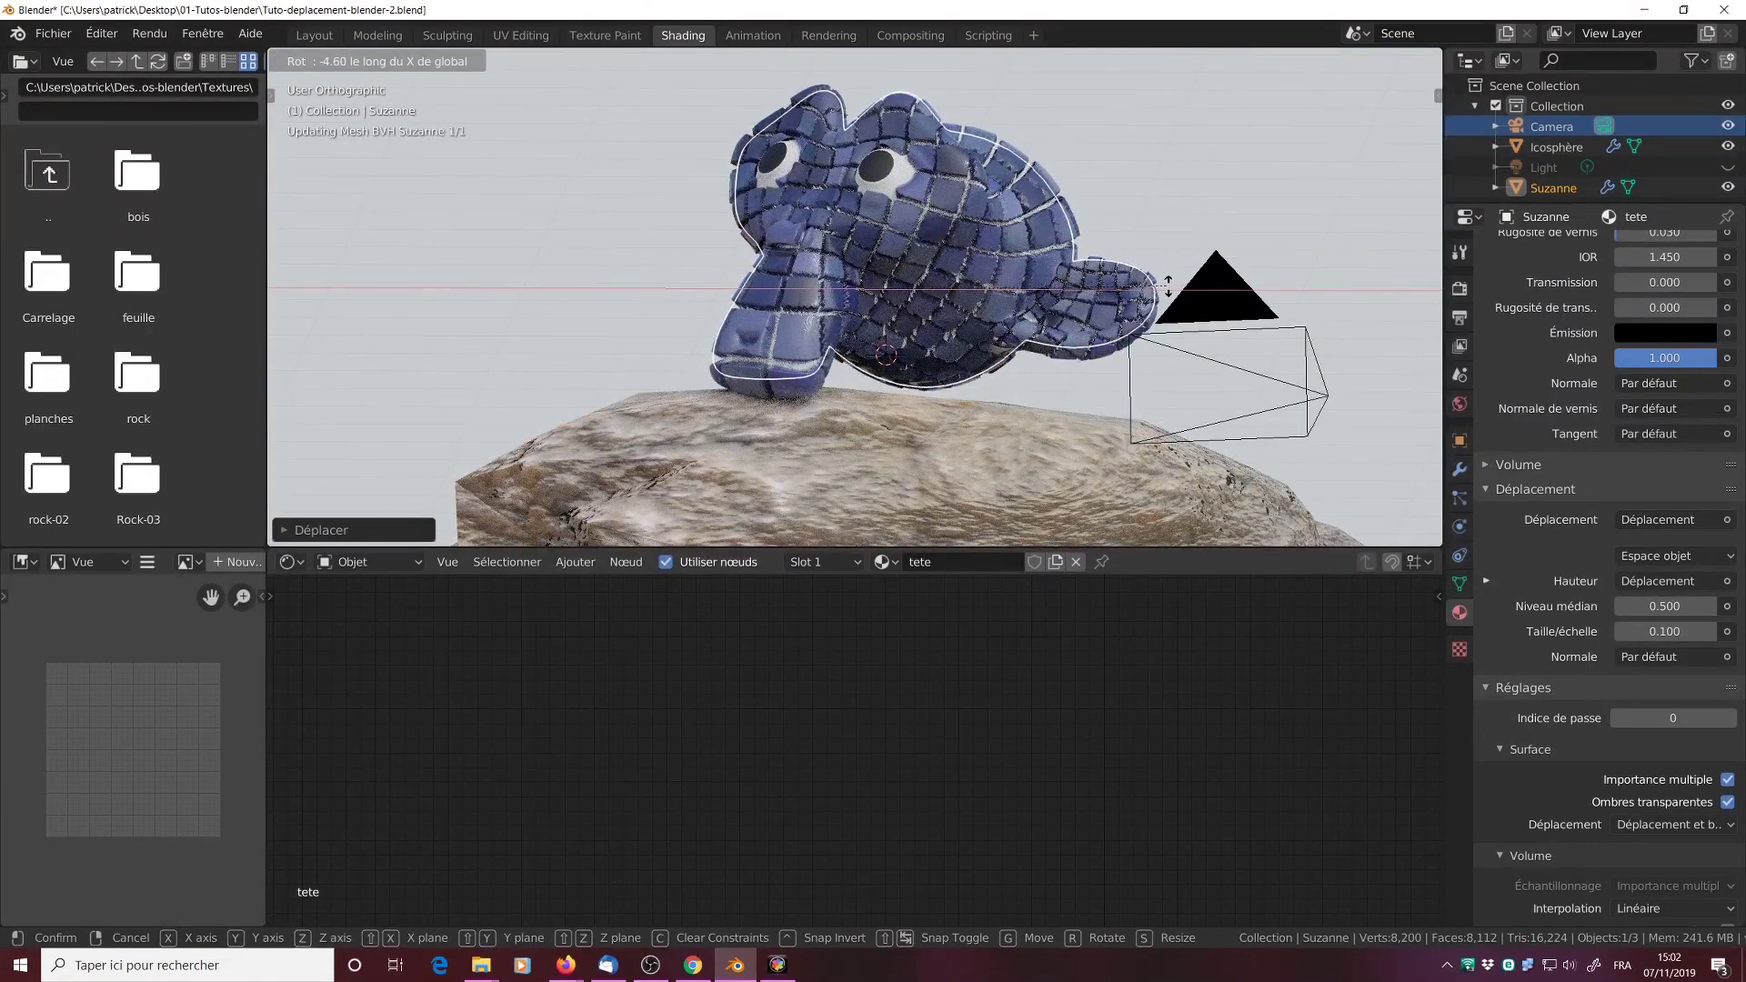
pyautogui.rightClick(1163, 267)
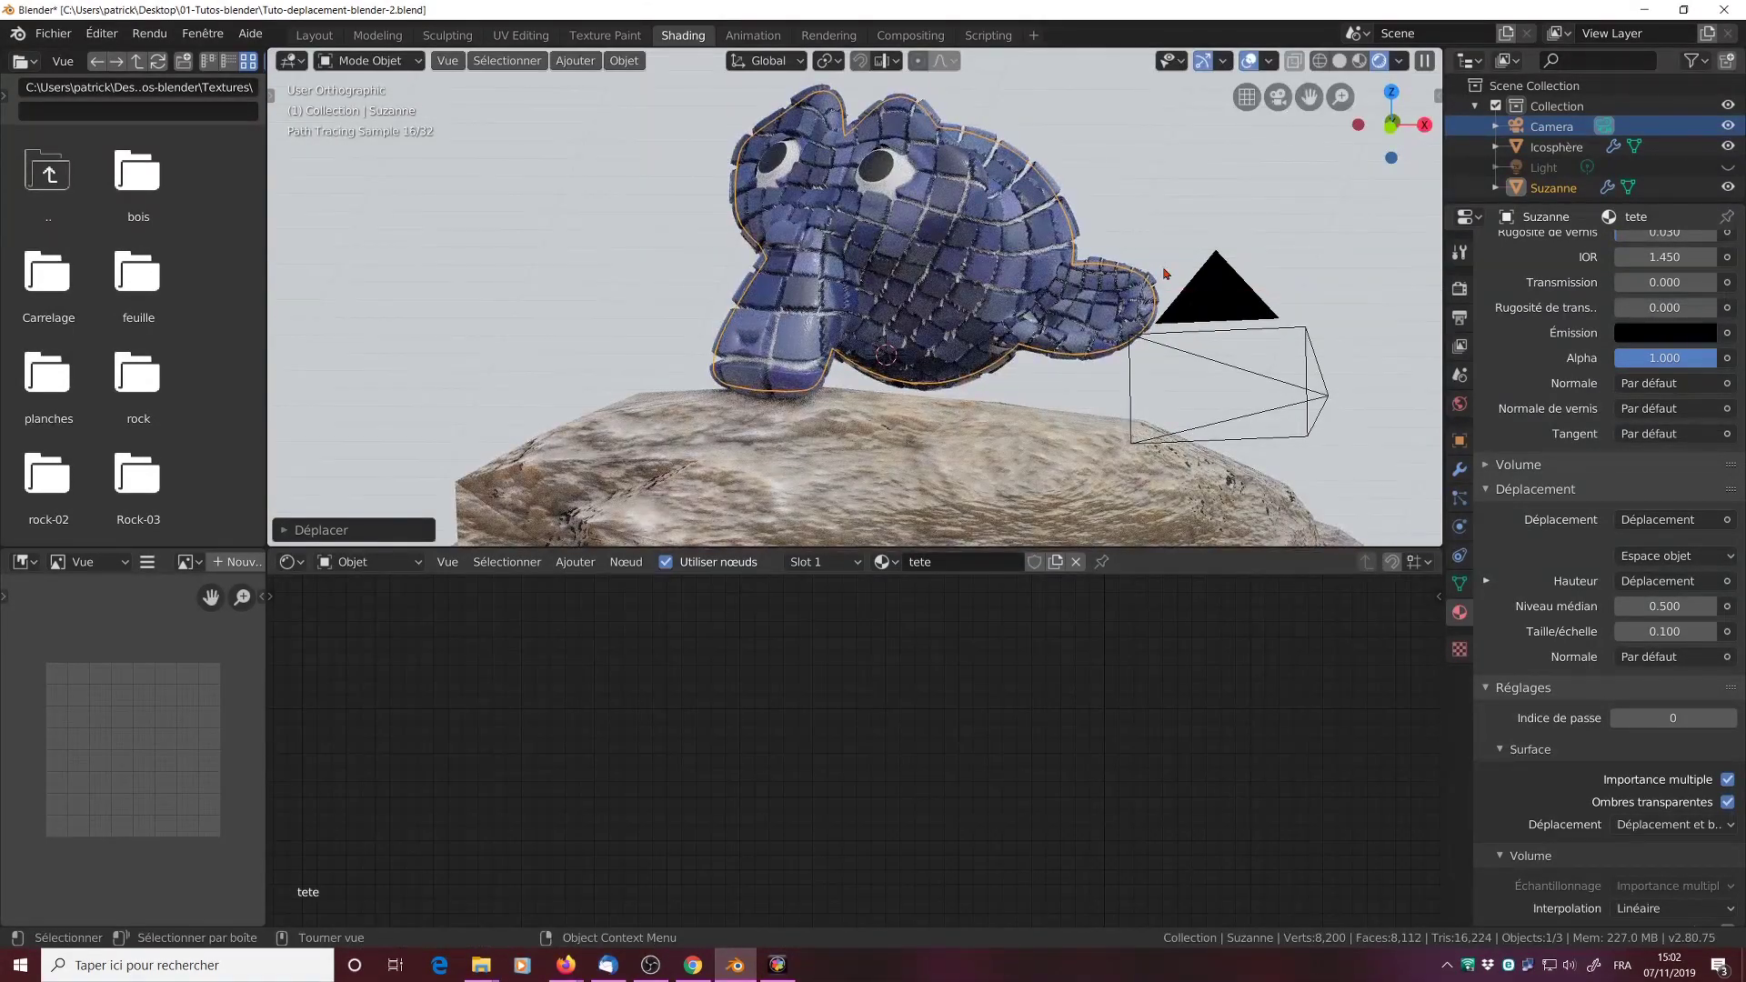
# Step: Rotate the monkey head about 9° about the global Y axis and lower it slightly along Z onto the rock
pyautogui.press('r')
pyautogui.press('y')
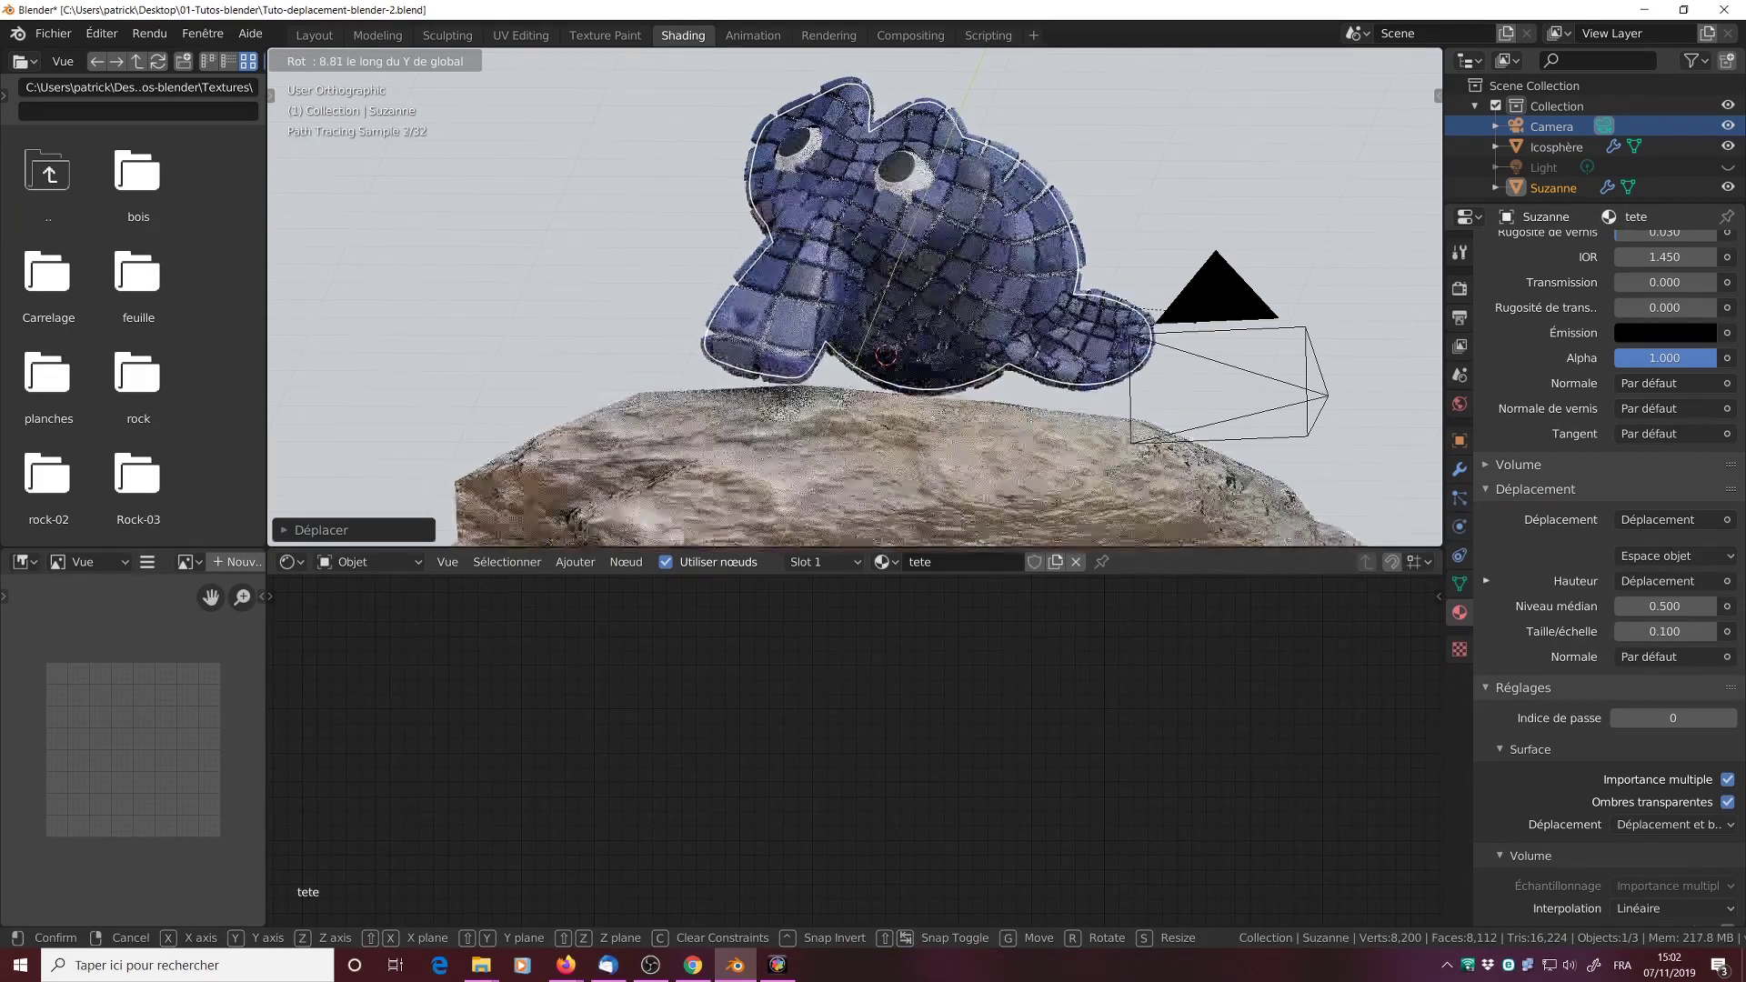
pyautogui.click(1197, 318)
pyautogui.press('g')
pyautogui.press('z')
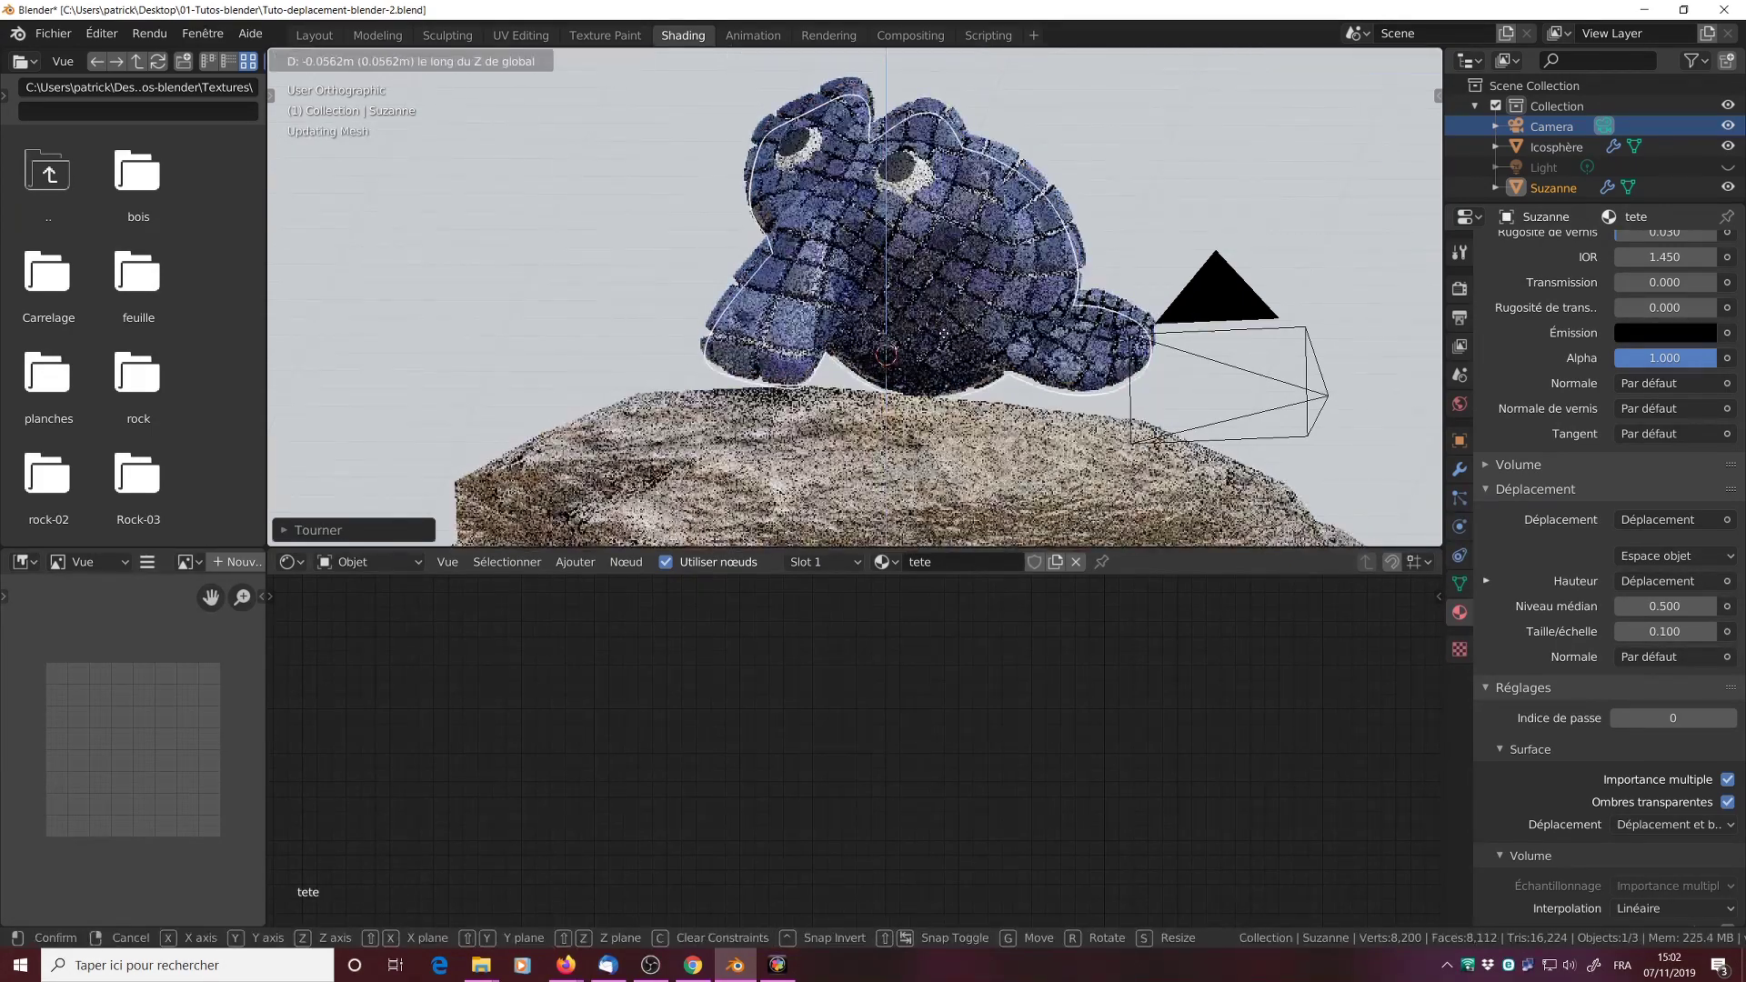
pyautogui.click(944, 340)
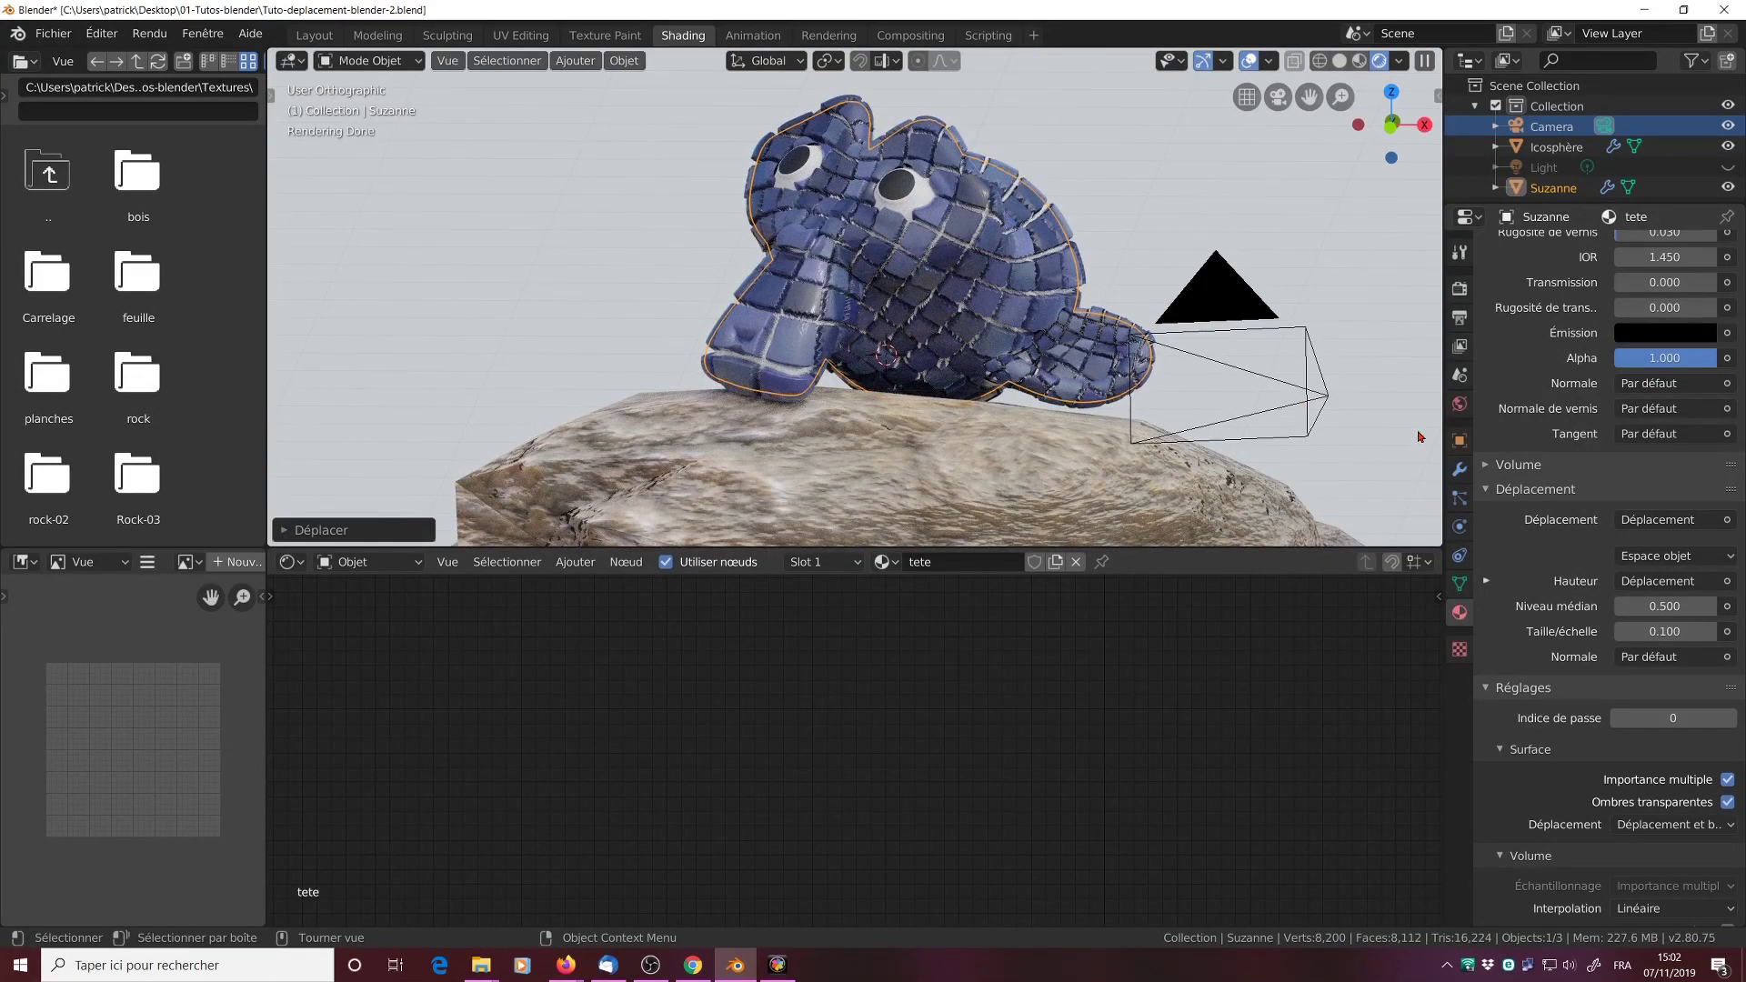
# Step: Enable adaptive subdivision in the rock icosphere's Subdivision modifier
pyautogui.click(1460, 469)
pyautogui.click(1037, 496)
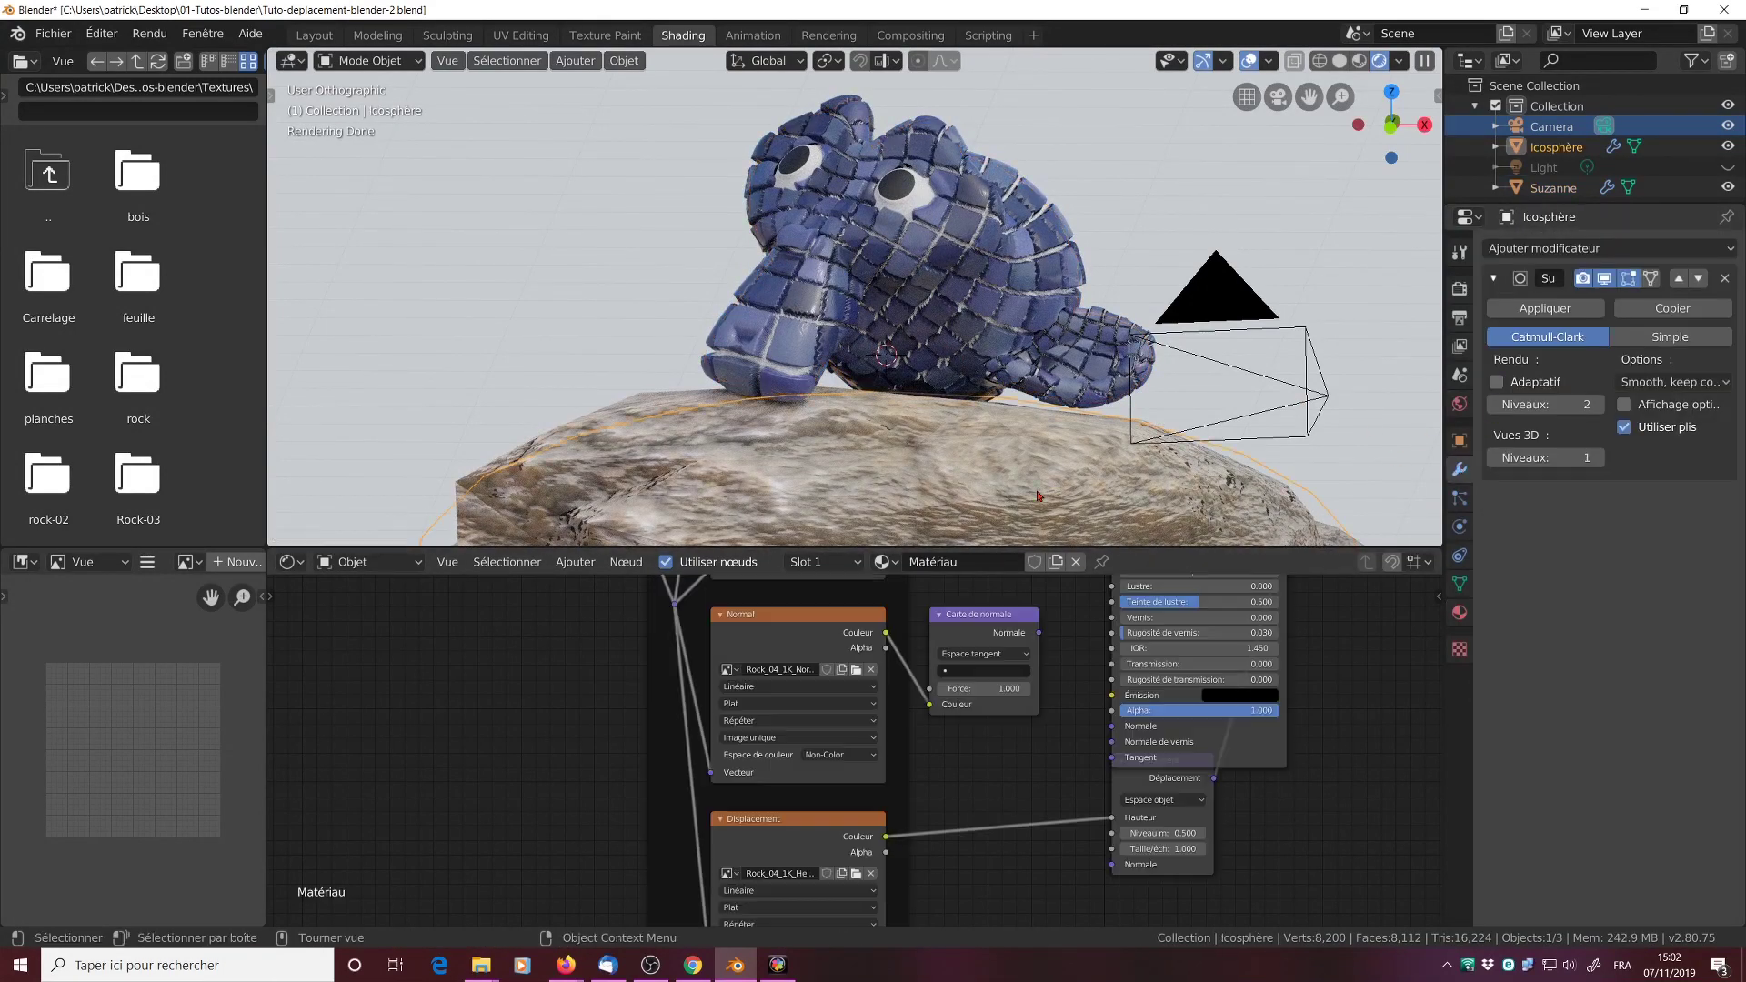
pyautogui.click(1496, 382)
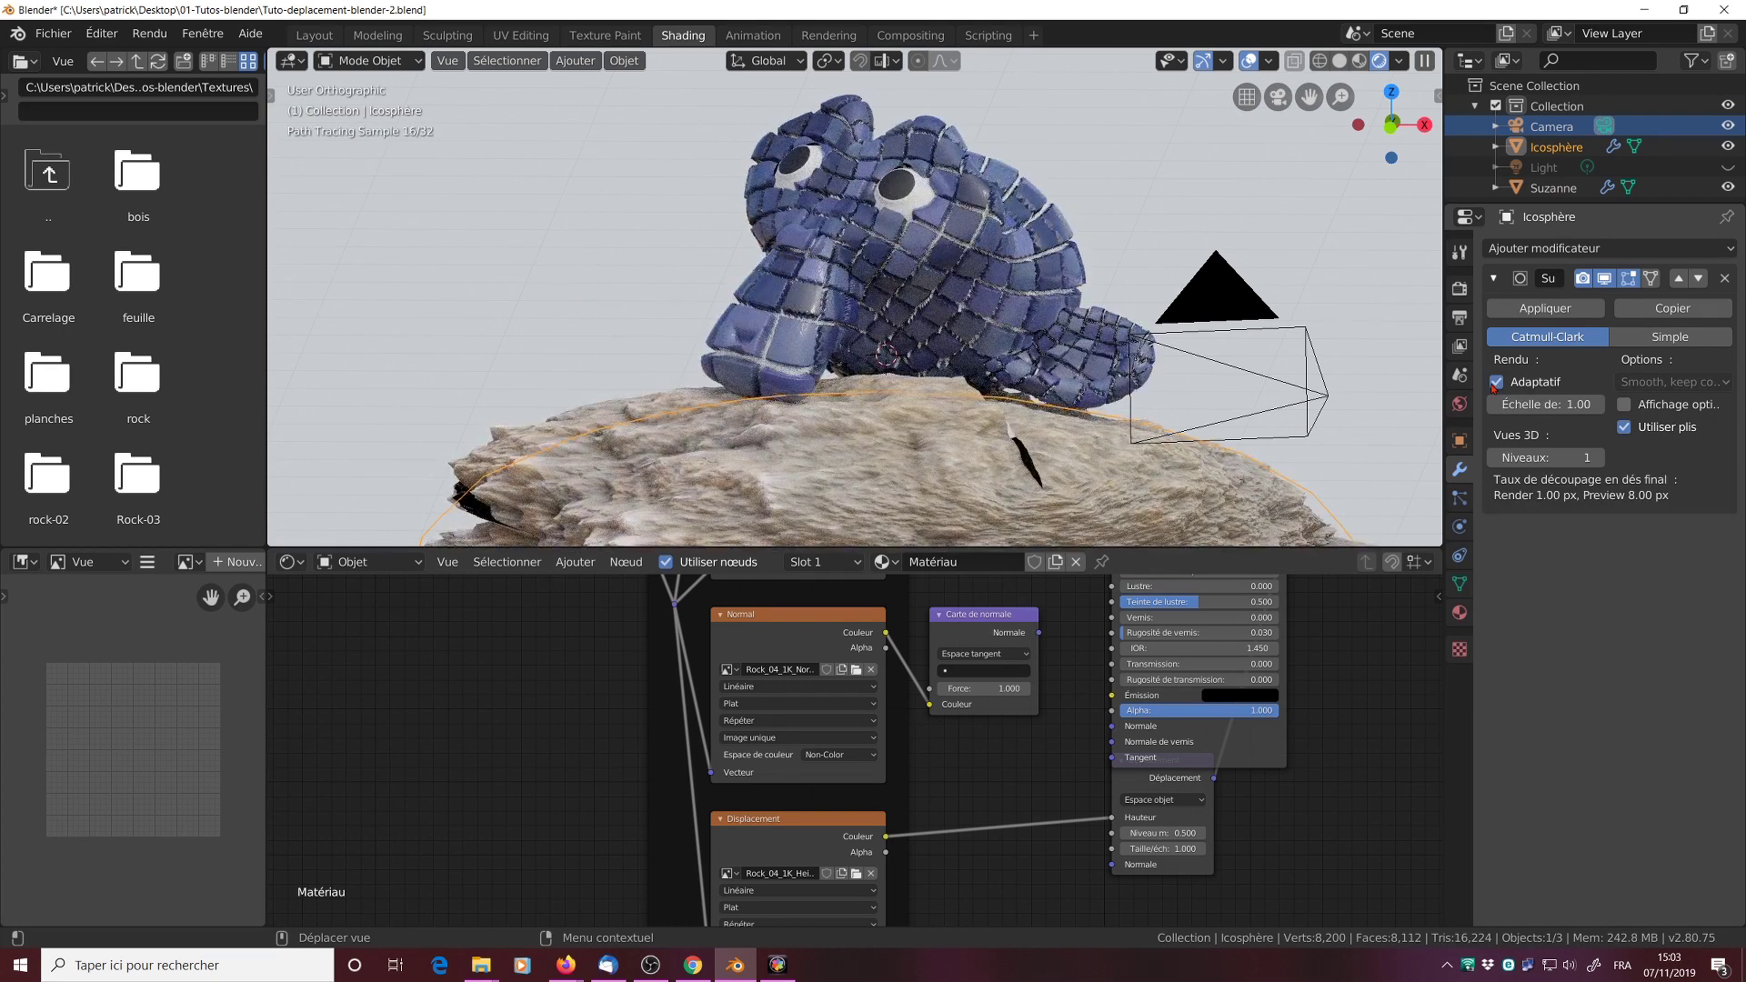
# Step: Try unwrapping the icosphere with the smart UV projection at a 66° angle limit and check the rock in the rendered view
pyautogui.click(528, 35)
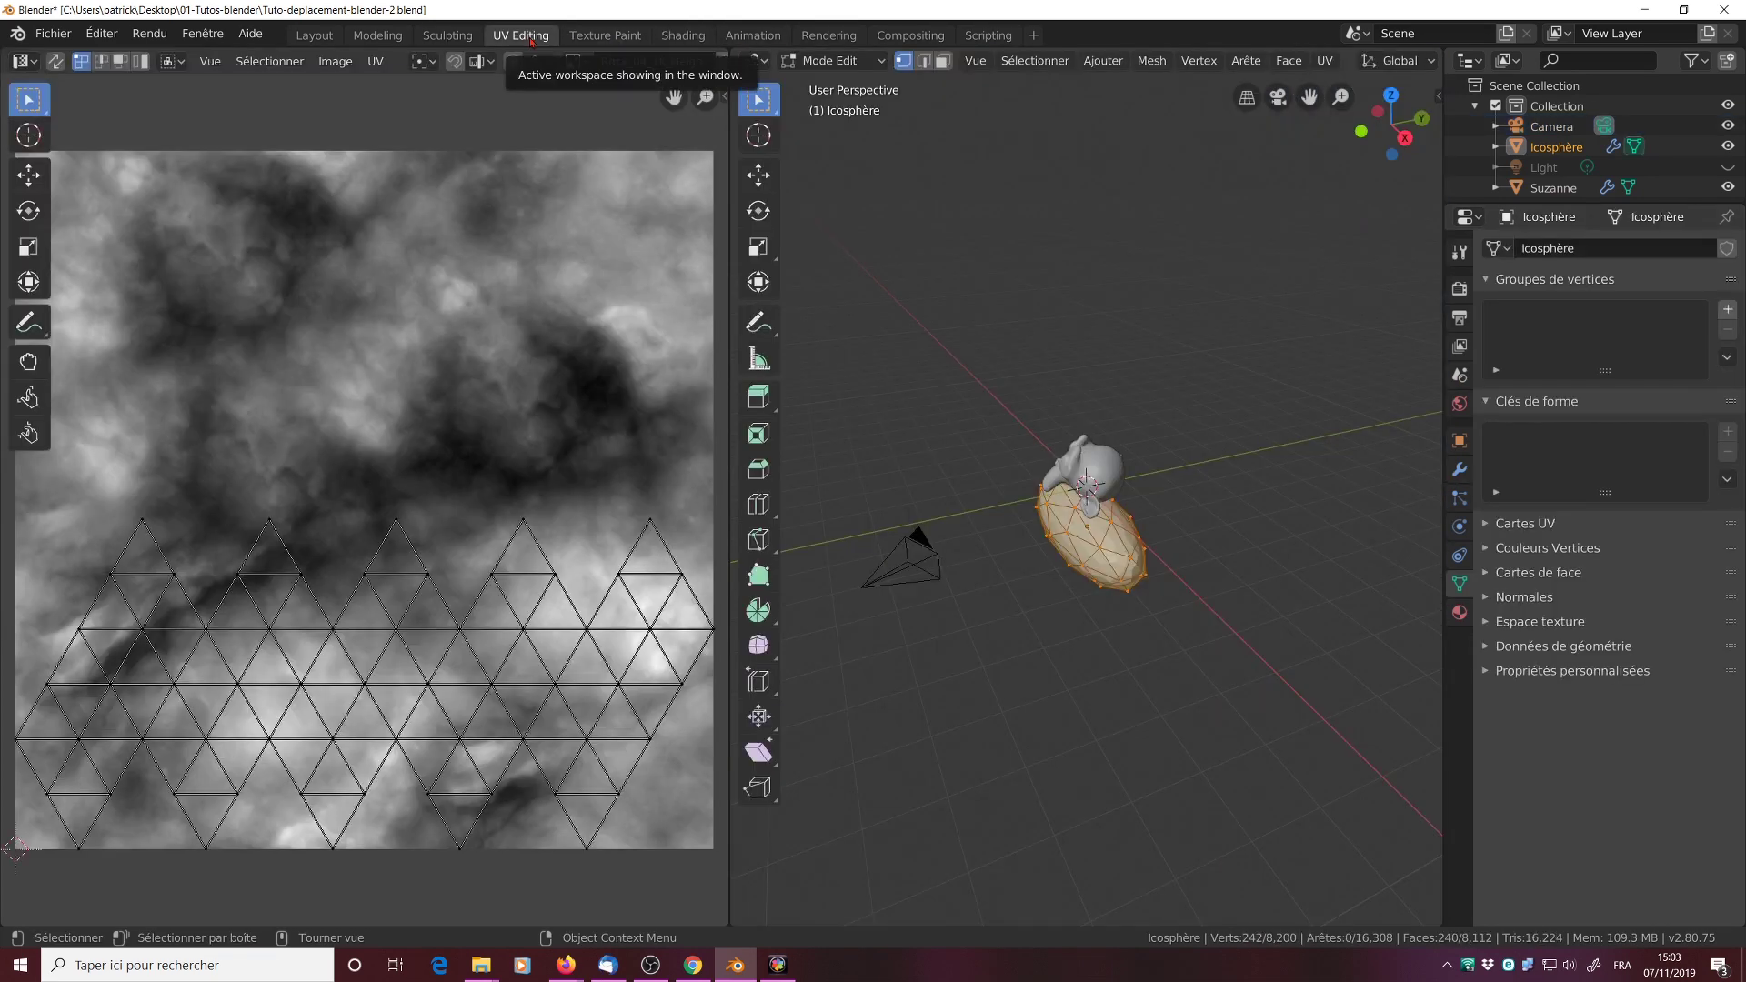
pyautogui.click(1322, 62)
pyautogui.click(1346, 133)
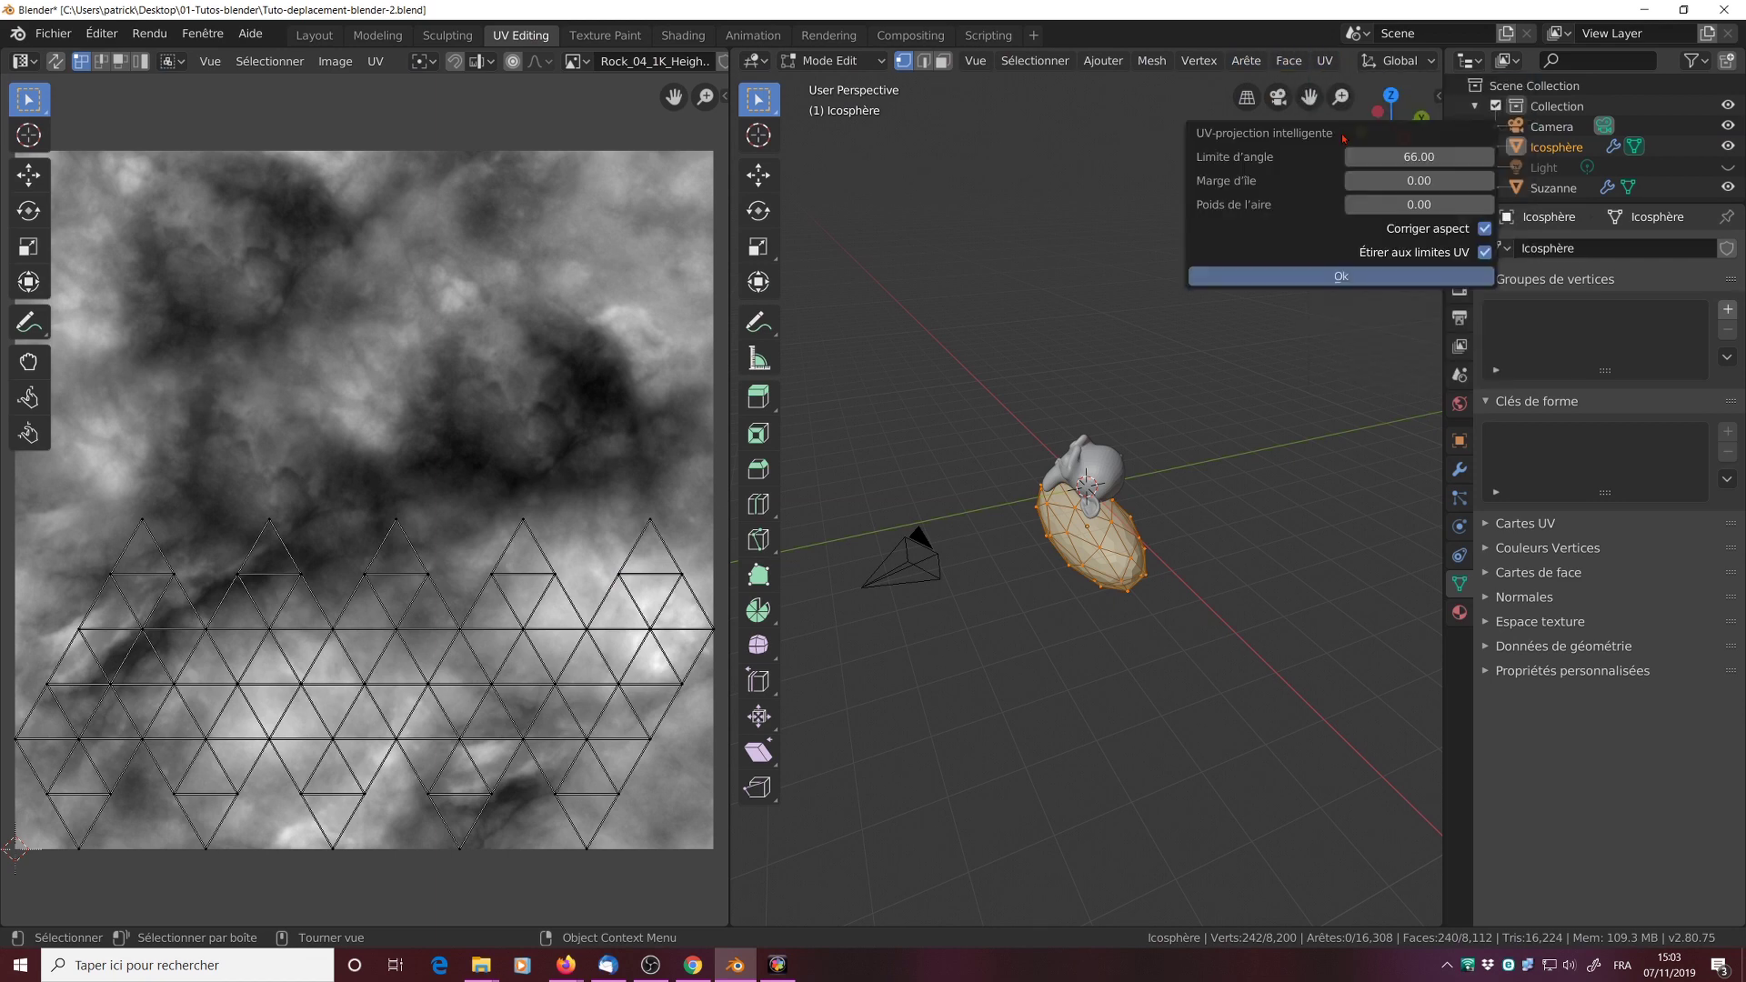
pyautogui.click(1344, 275)
pyautogui.click(320, 38)
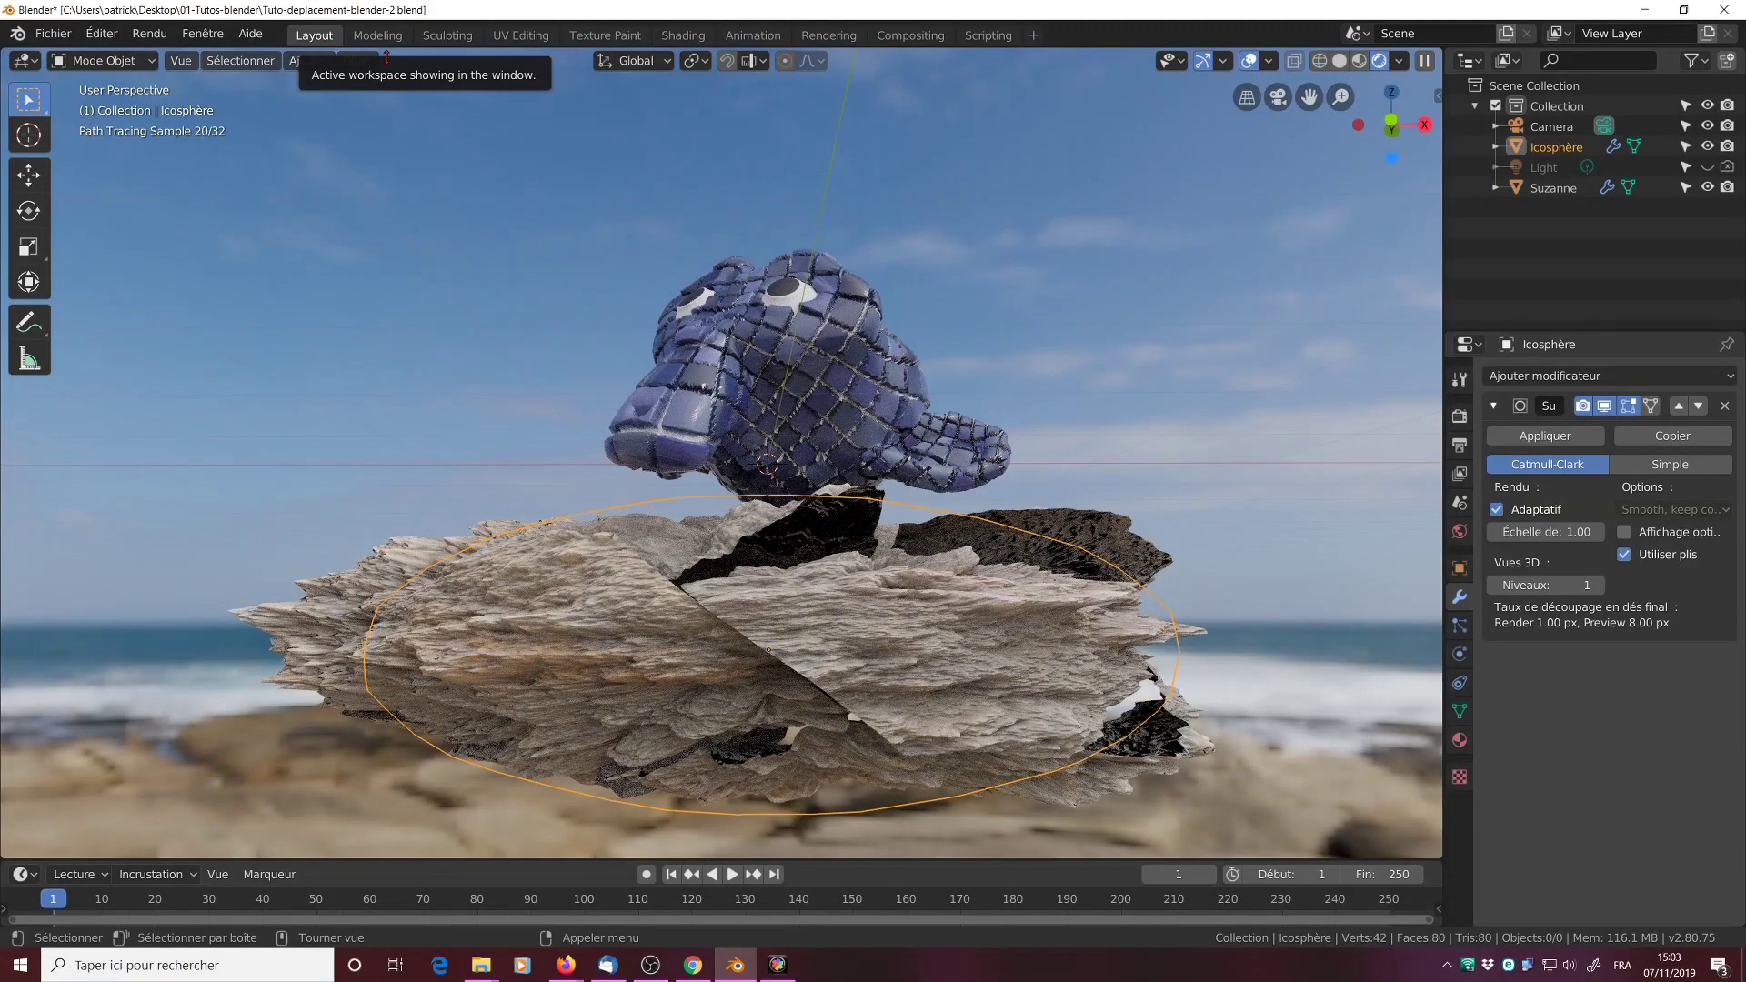
# Step: Turn on live unwrap, apply a spherical UV projection to the icosphere and check the rock in the rendered view
pyautogui.click(520, 35)
pyautogui.click(1324, 61)
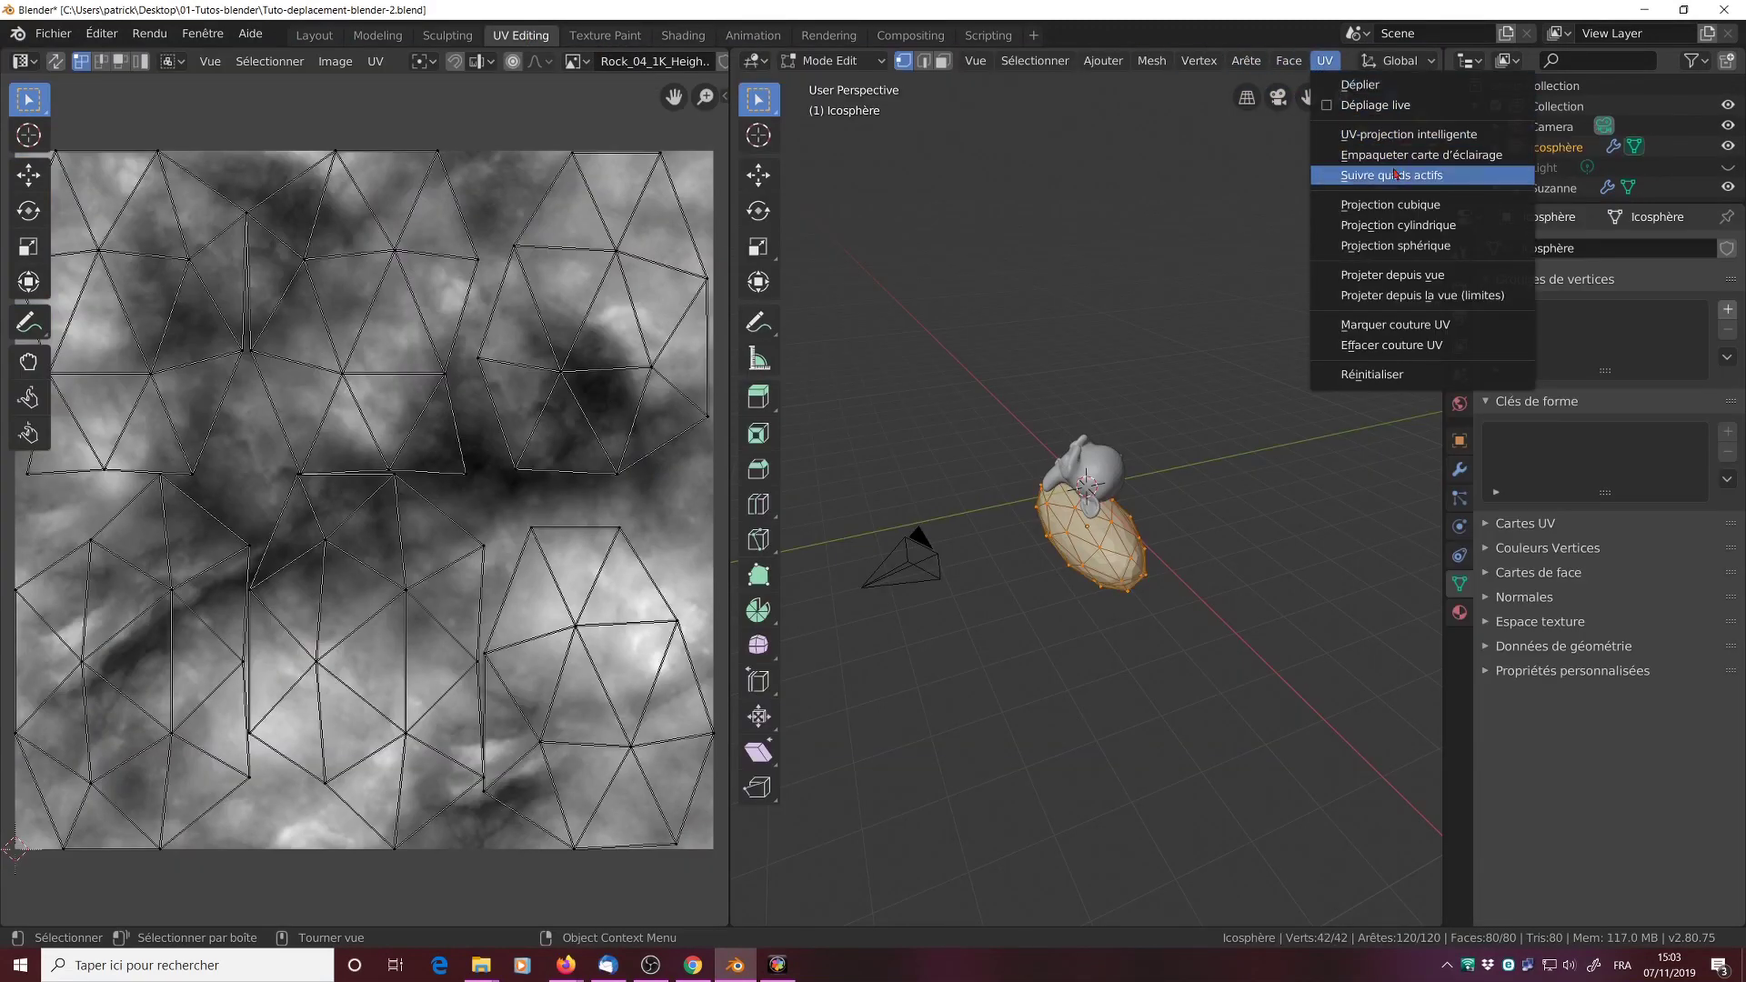
pyautogui.click(1377, 107)
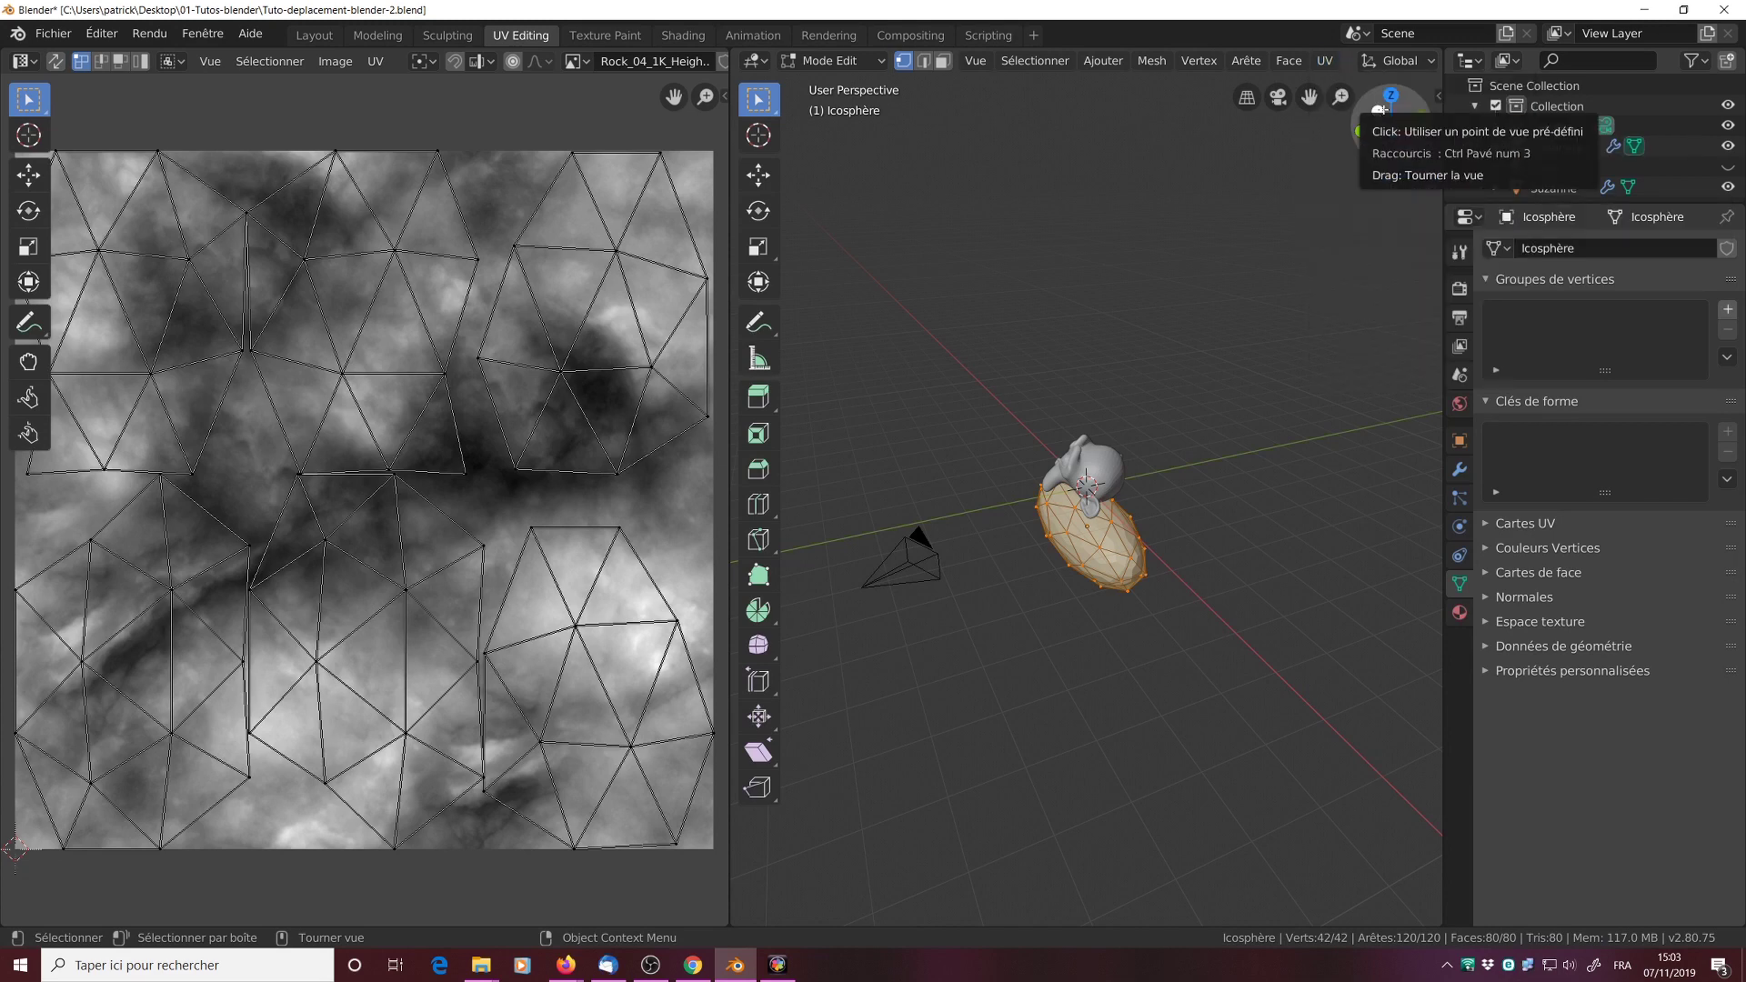
pyautogui.click(1325, 60)
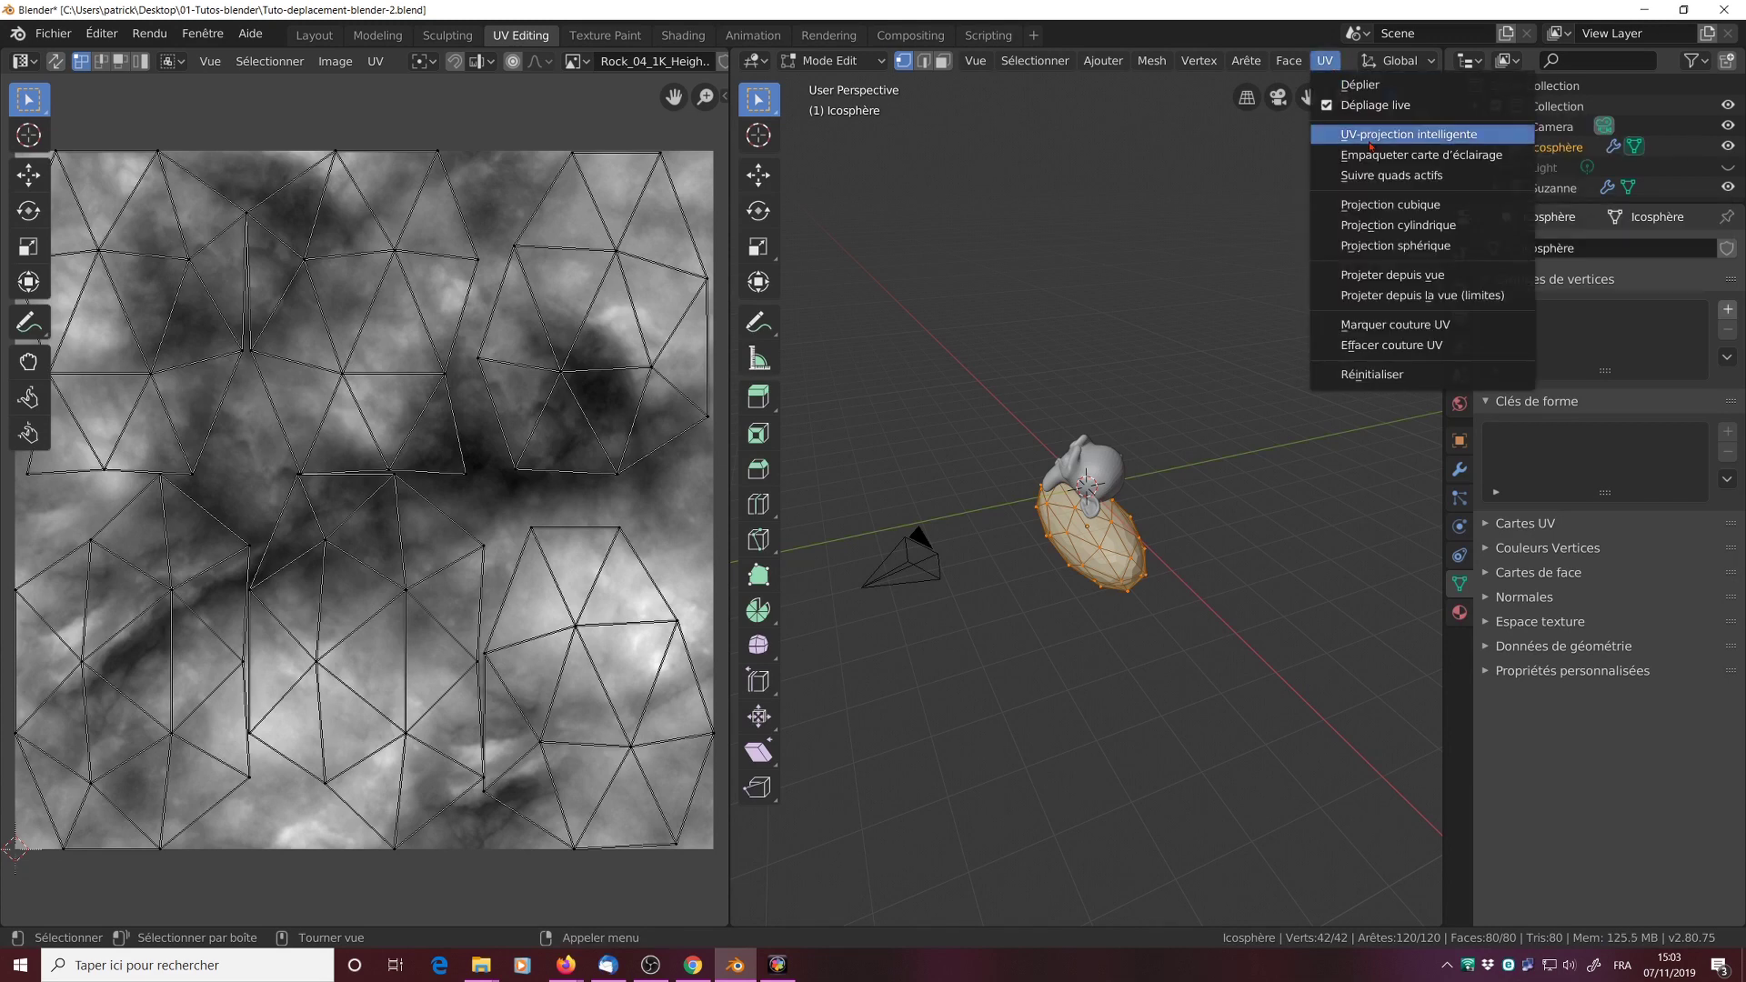
pyautogui.click(1373, 239)
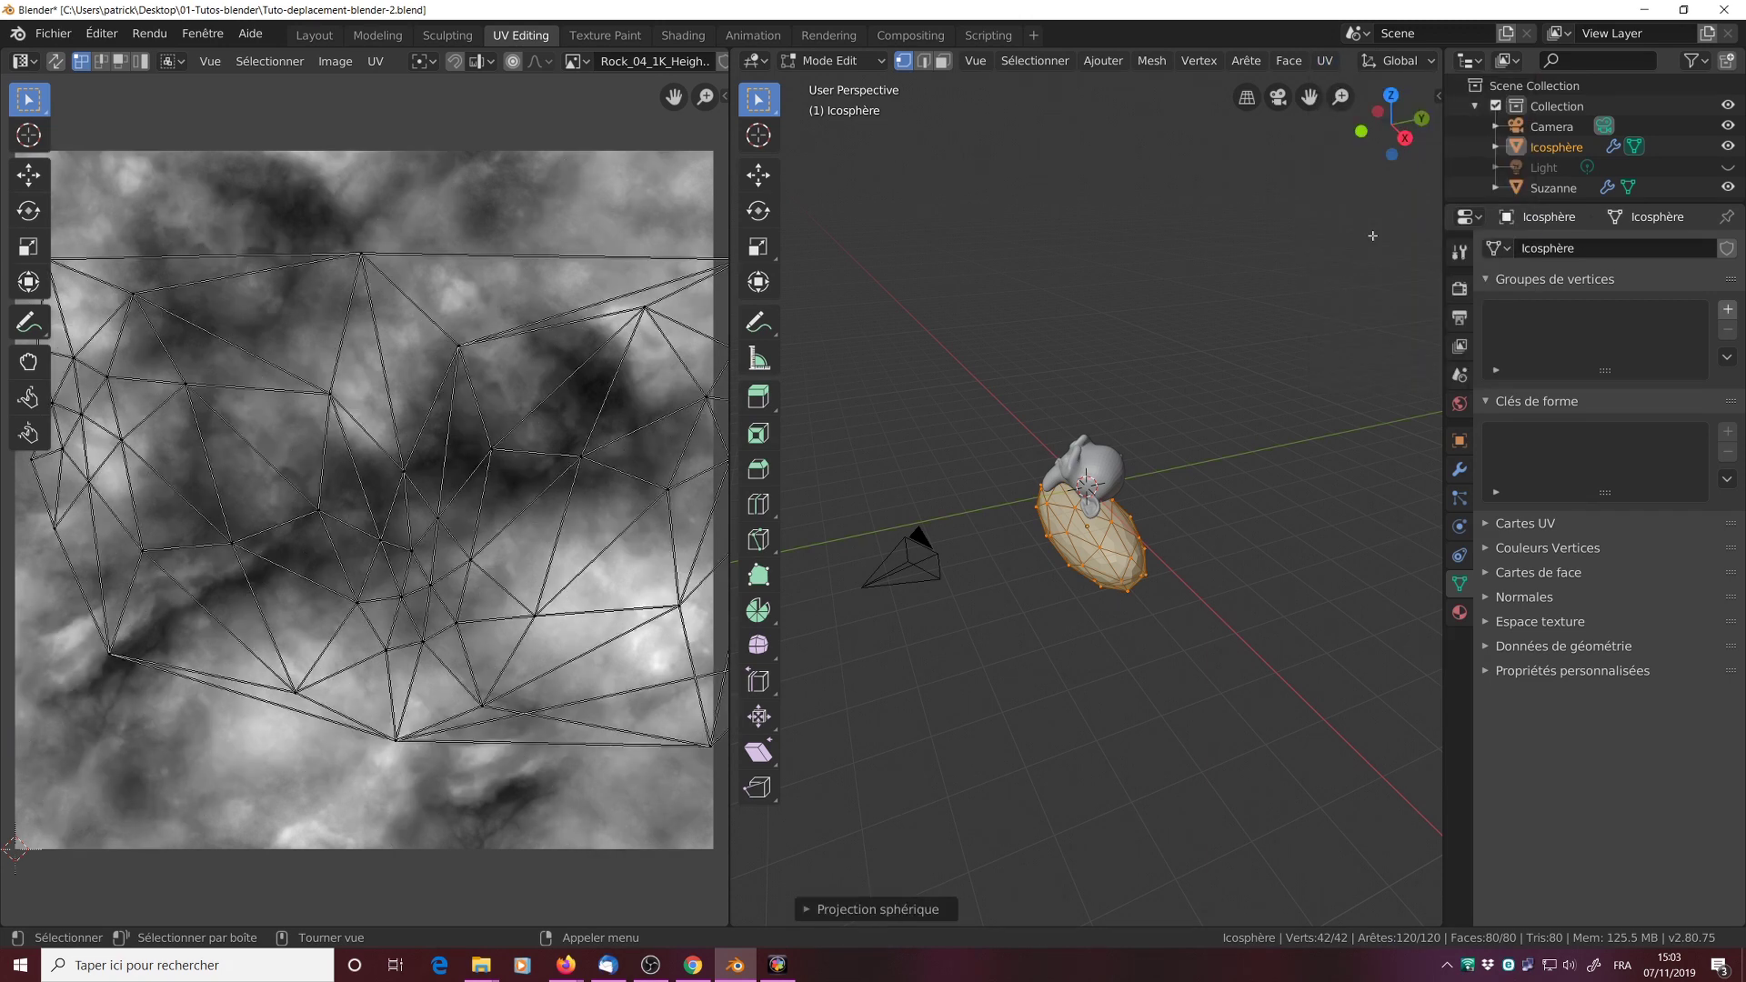
pyautogui.click(320, 39)
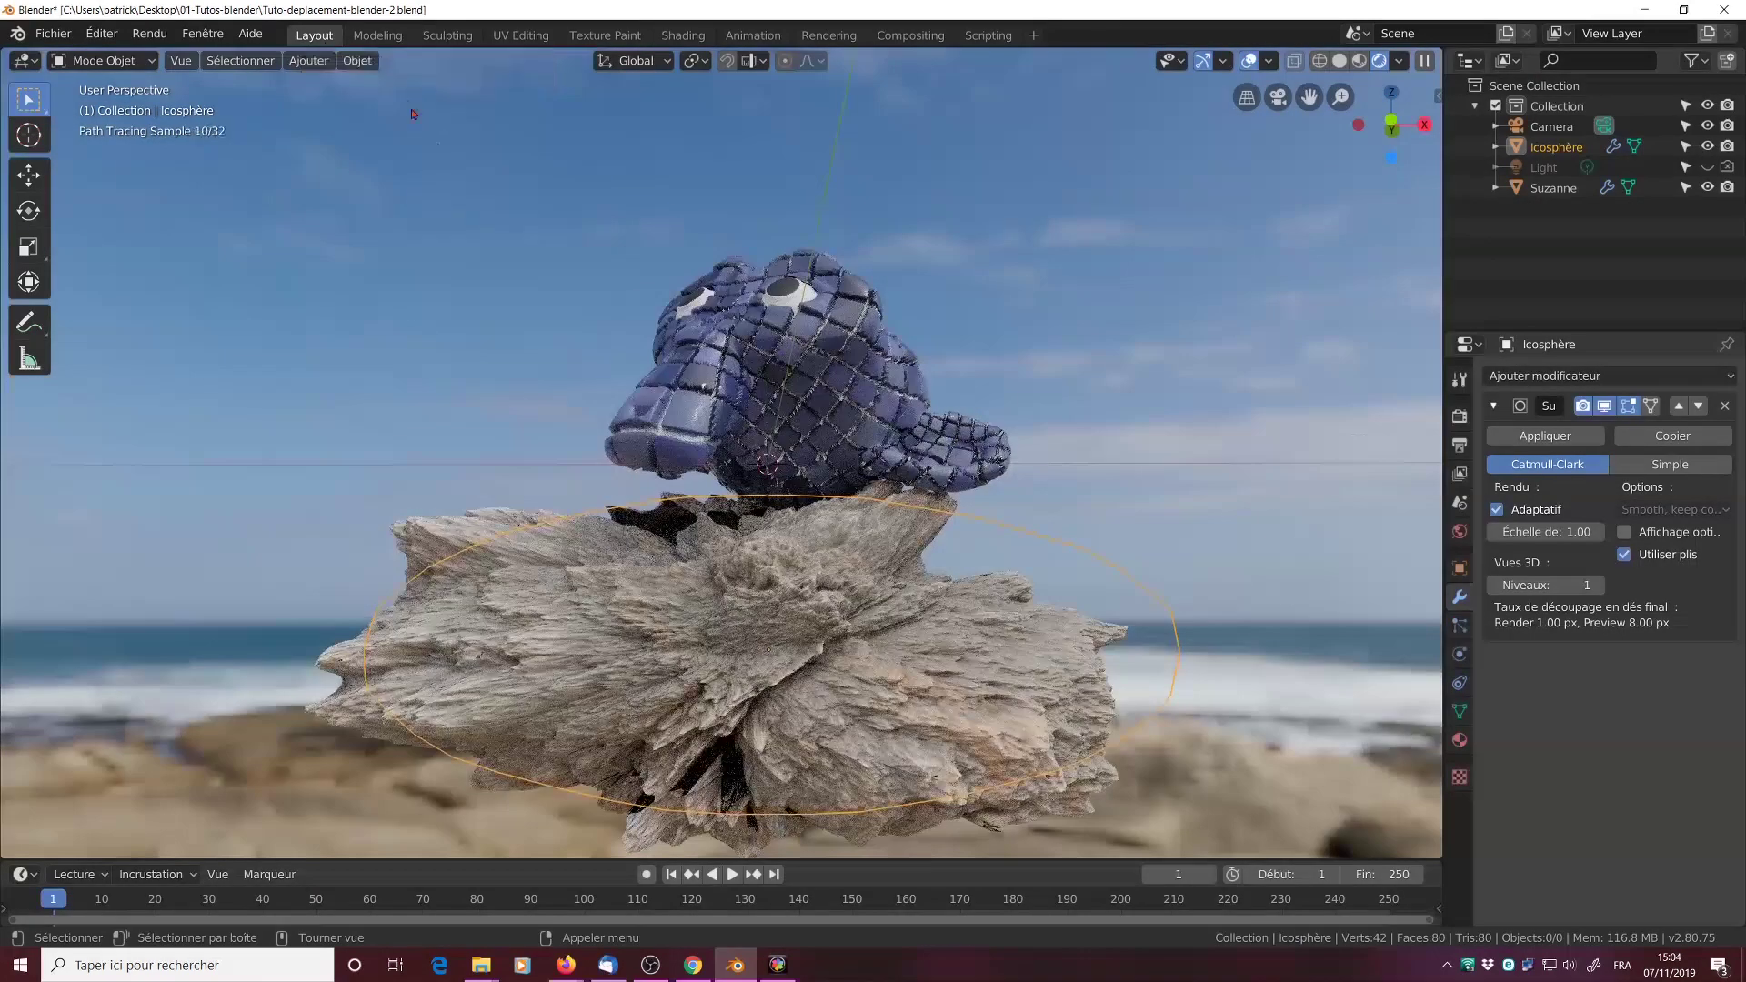
# Step: Set the scale of the Displacement node in the rock's material to 0.5
pyautogui.click(682, 35)
pyautogui.moveTo(1006, 870); pyautogui.dragTo(1040, 616, button='middle')
pyautogui.moveTo(593, 682); pyautogui.dragTo(538, 889, button='middle')
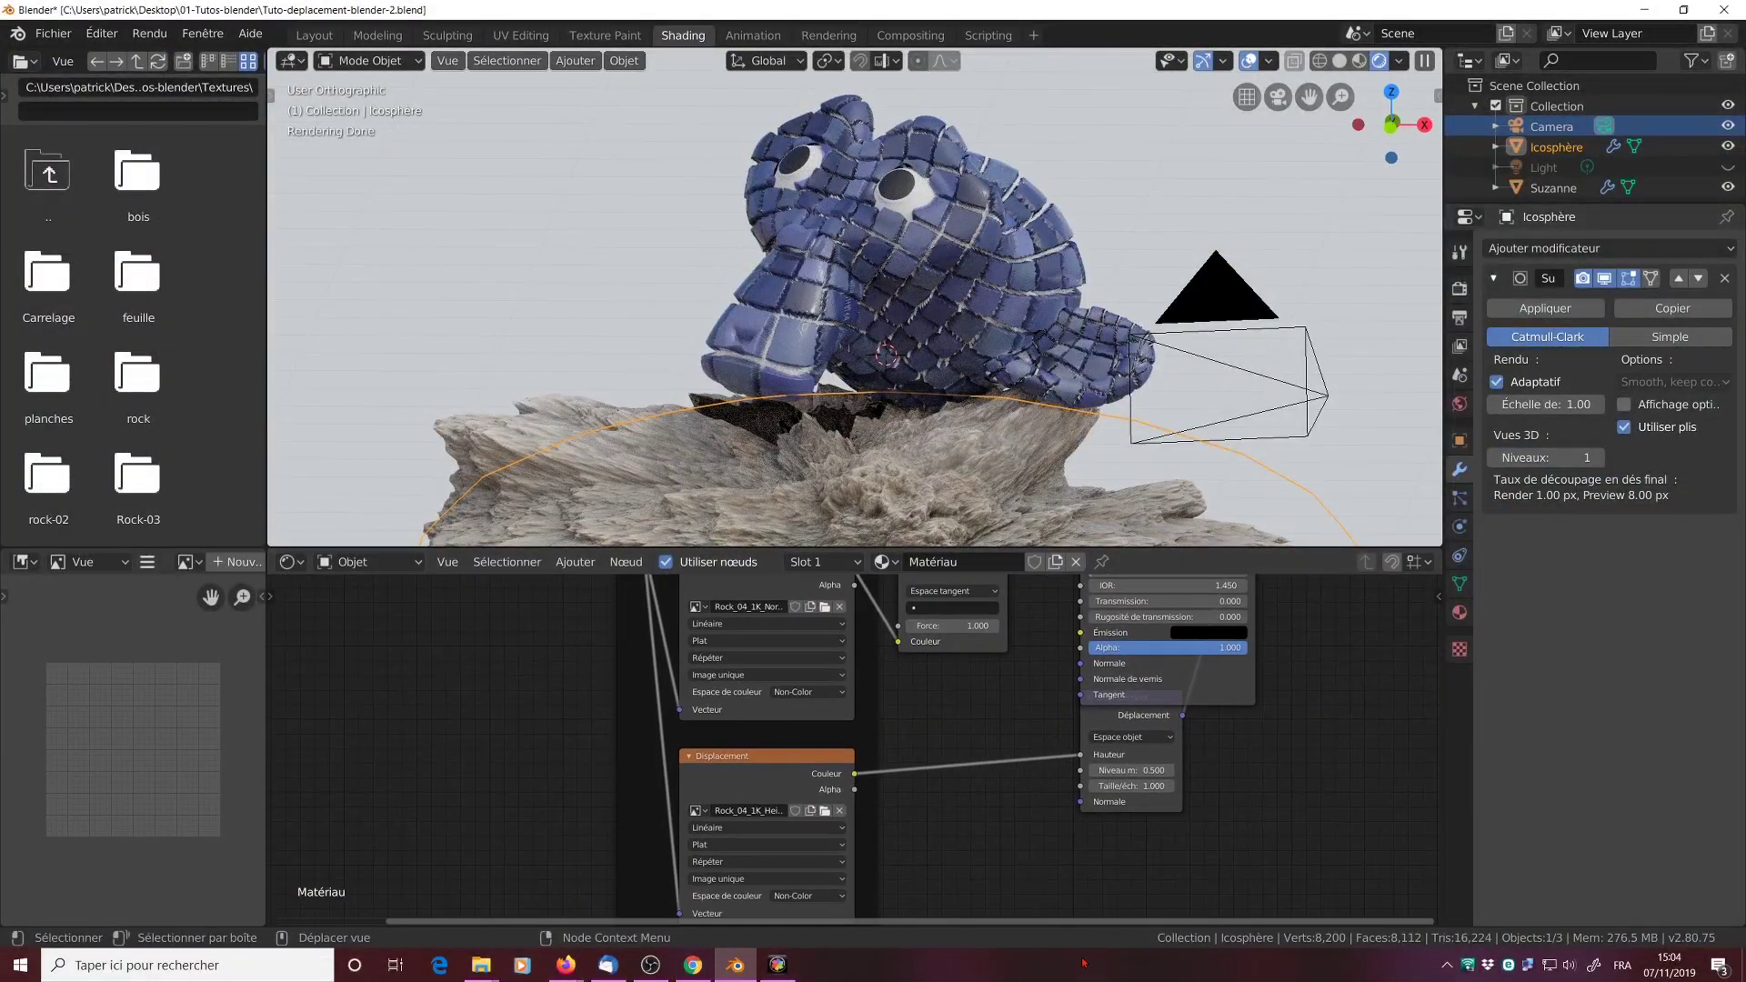
pyautogui.write('5')
pyautogui.press('Return')
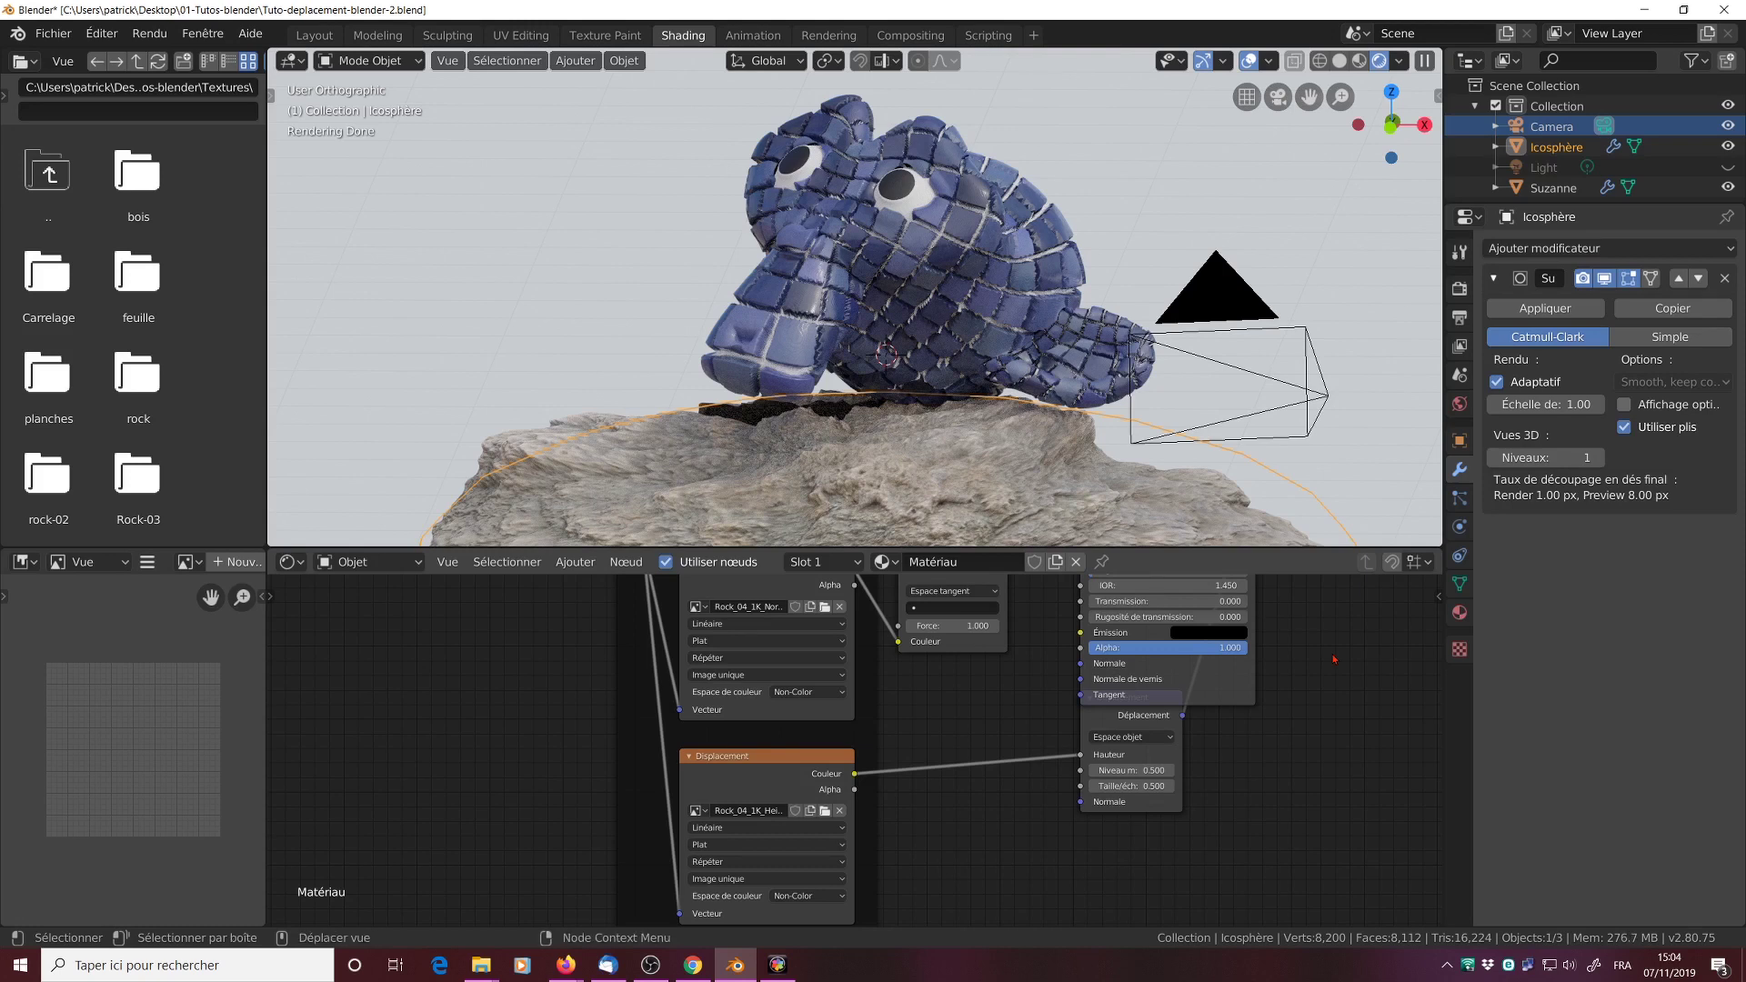
# Step: Select the monkey head, look through the camera and lock the camera to the view
pyautogui.click(1039, 284)
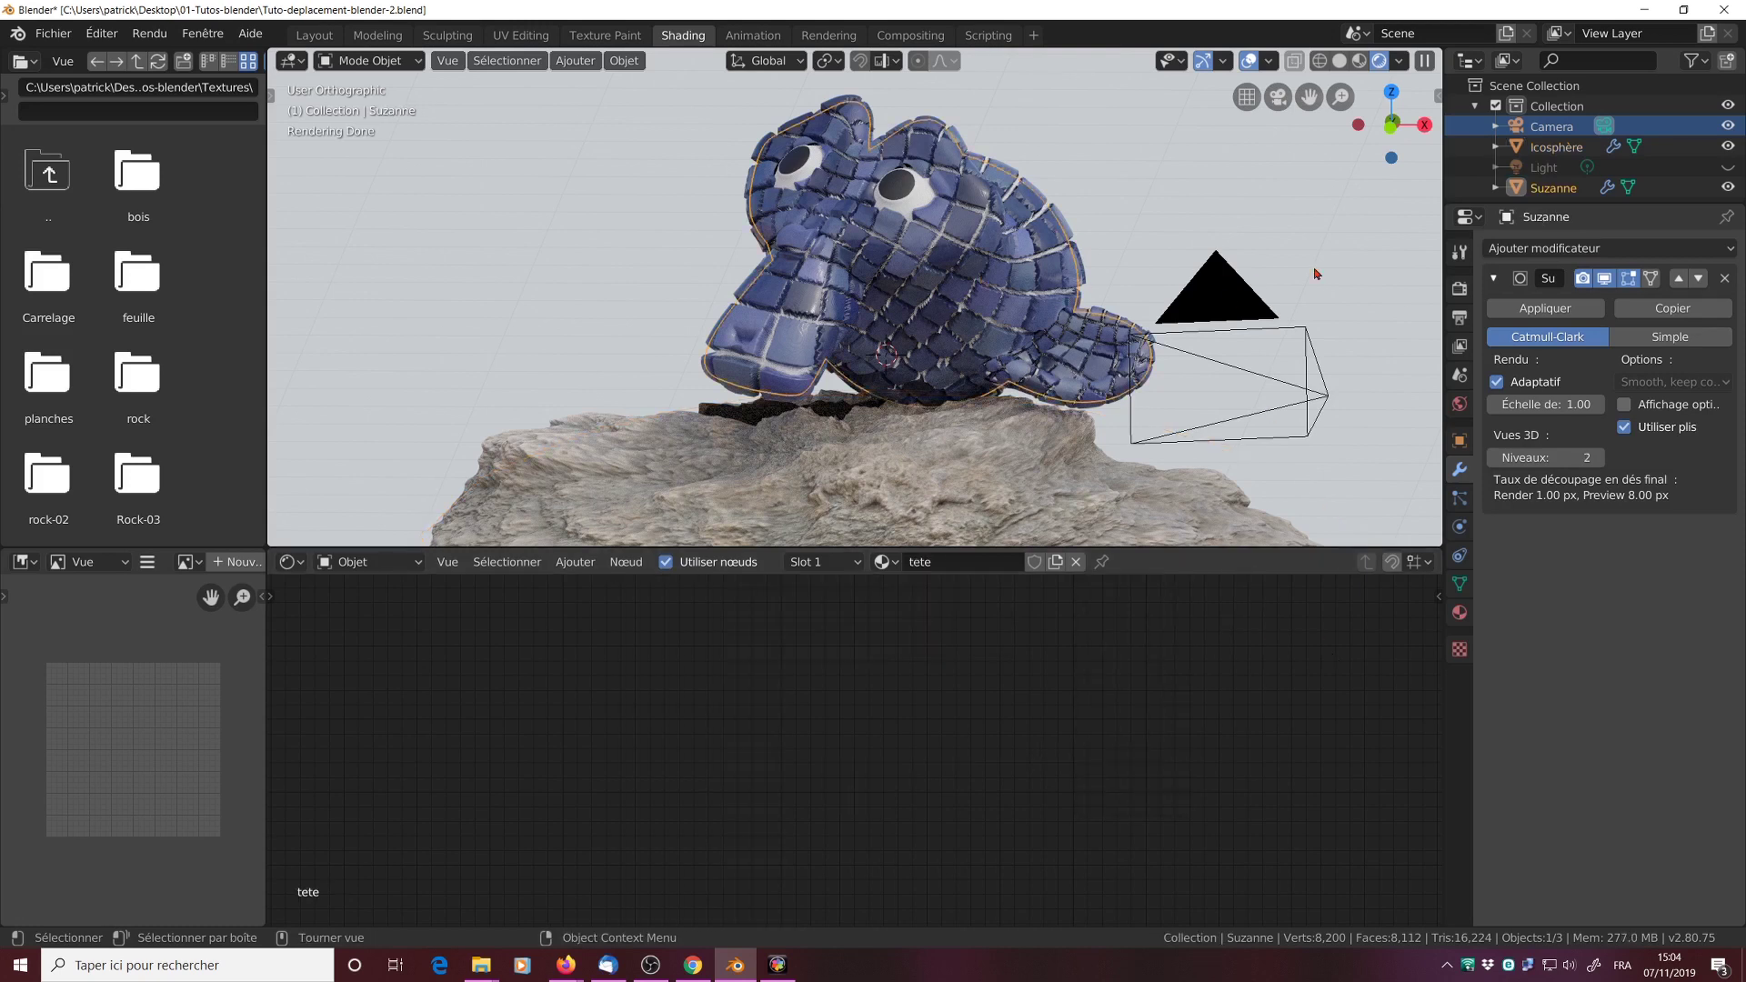
pyautogui.press('KP_0')
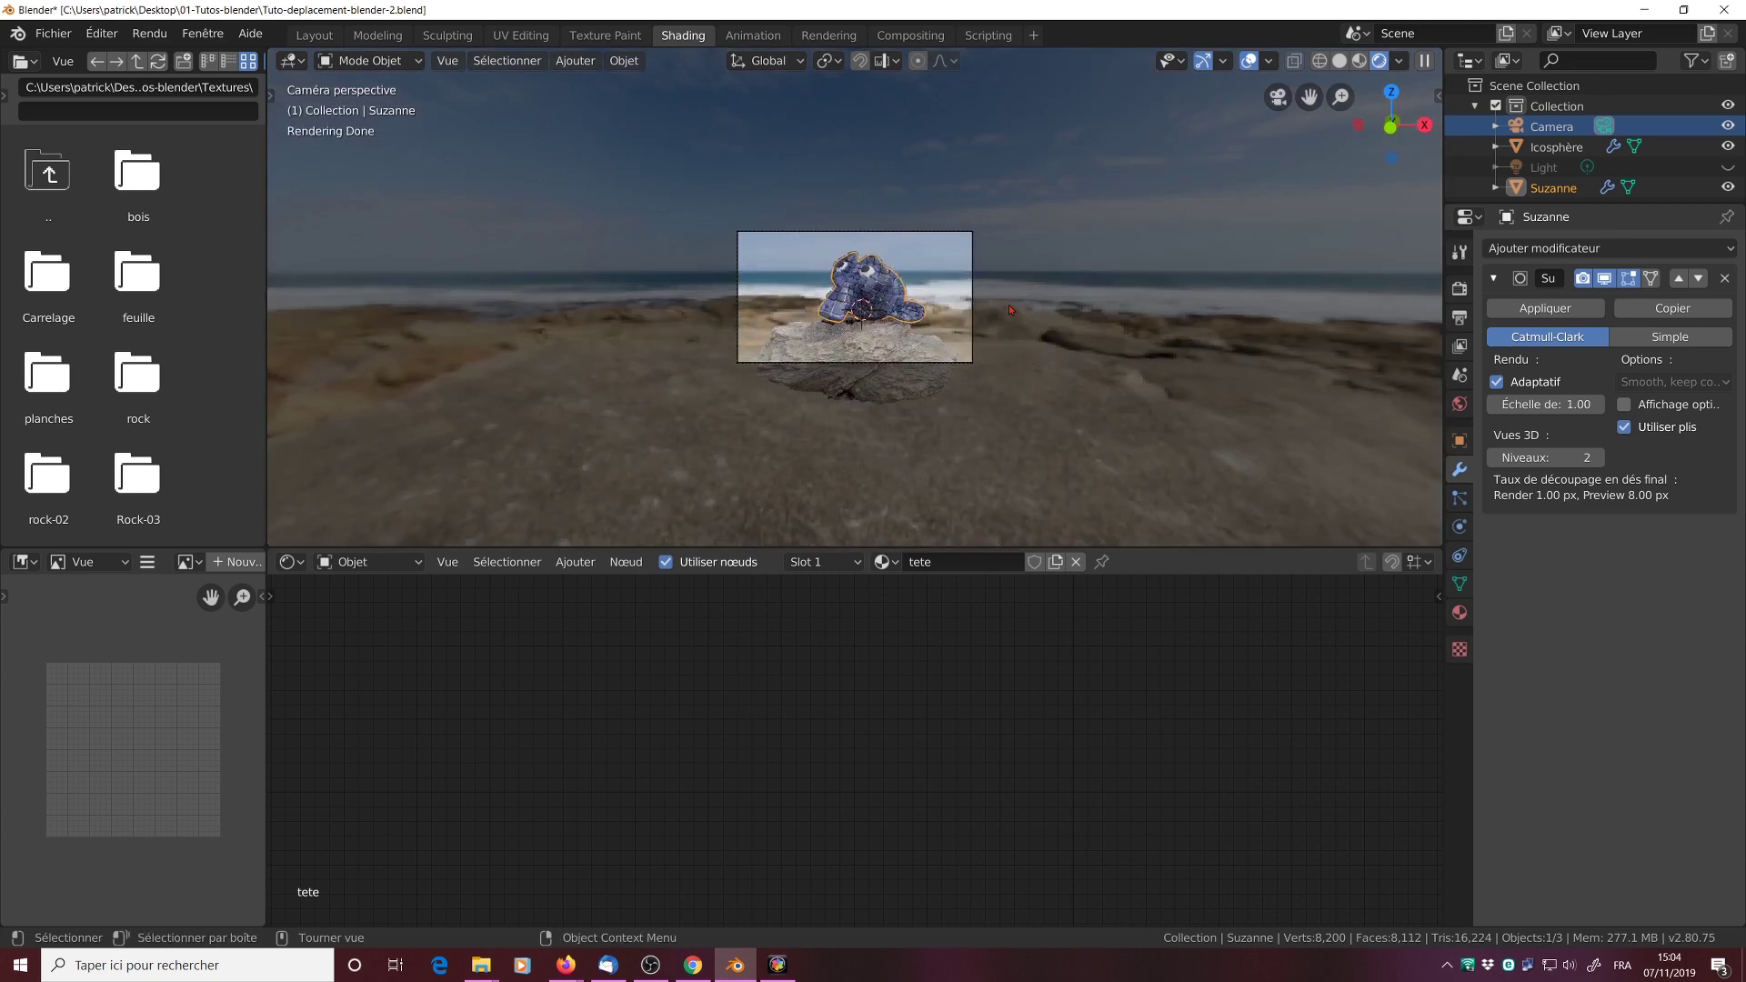
pyautogui.scroll(5, 1008, 309)
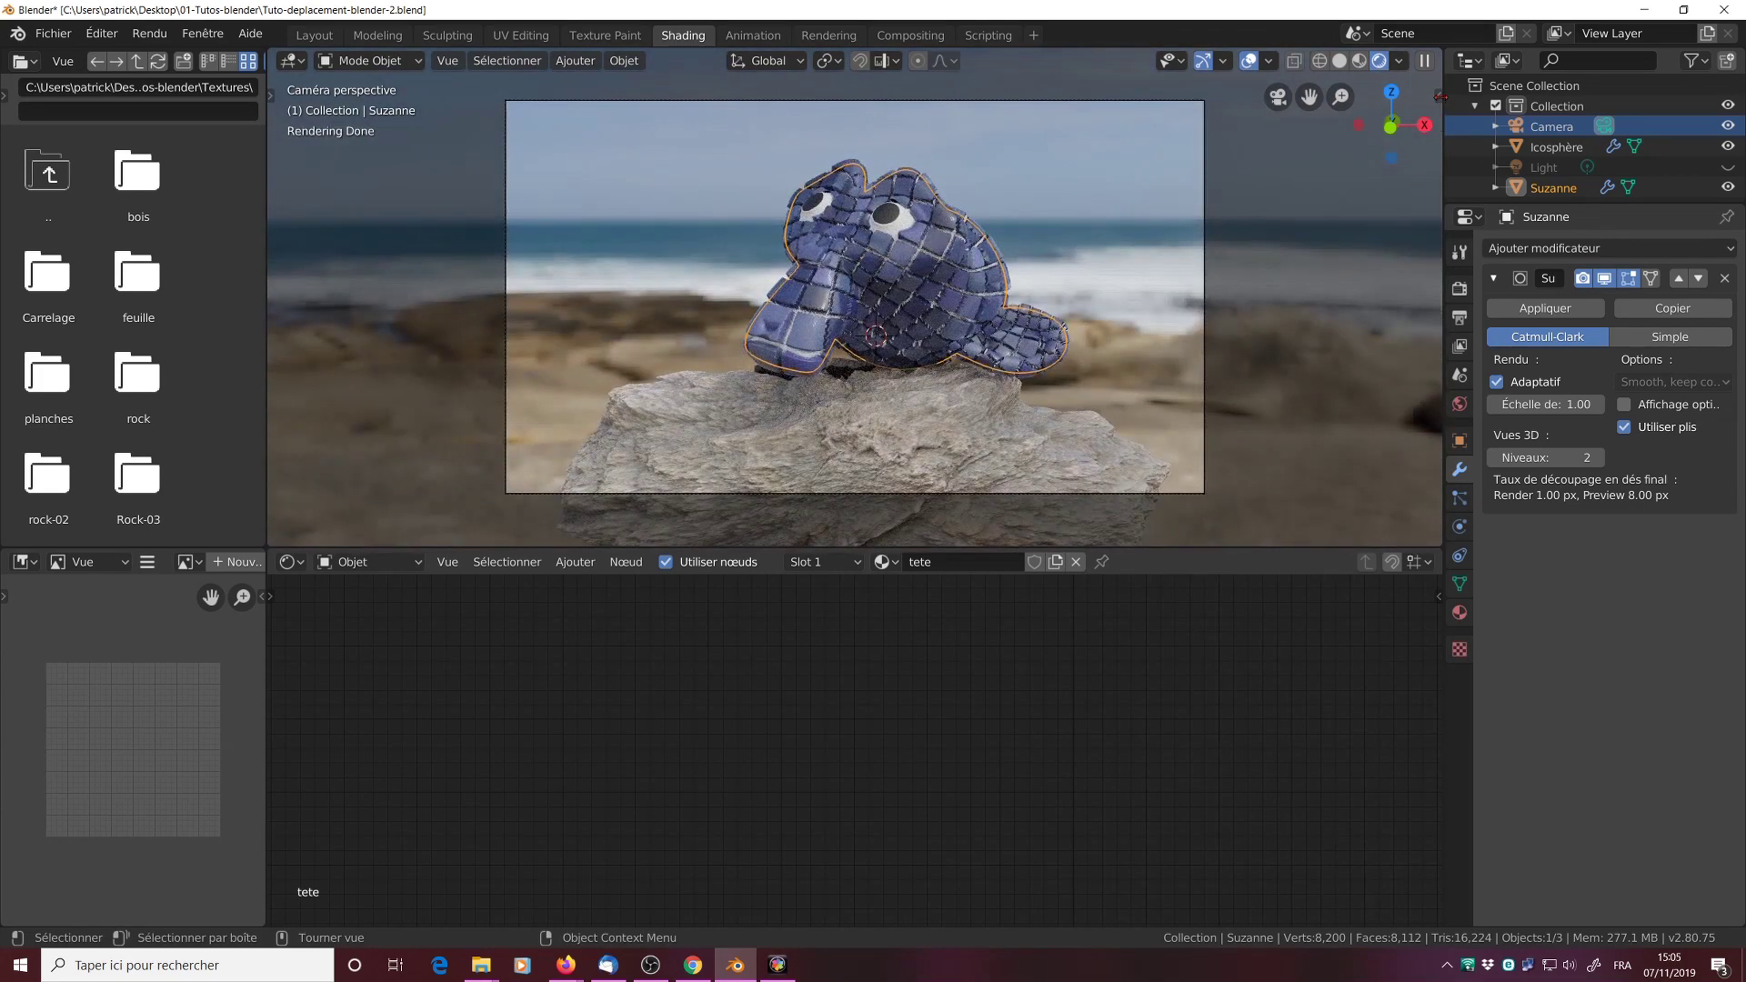
pyautogui.click(1439, 96)
pyautogui.click(1432, 187)
pyautogui.click(1404, 338)
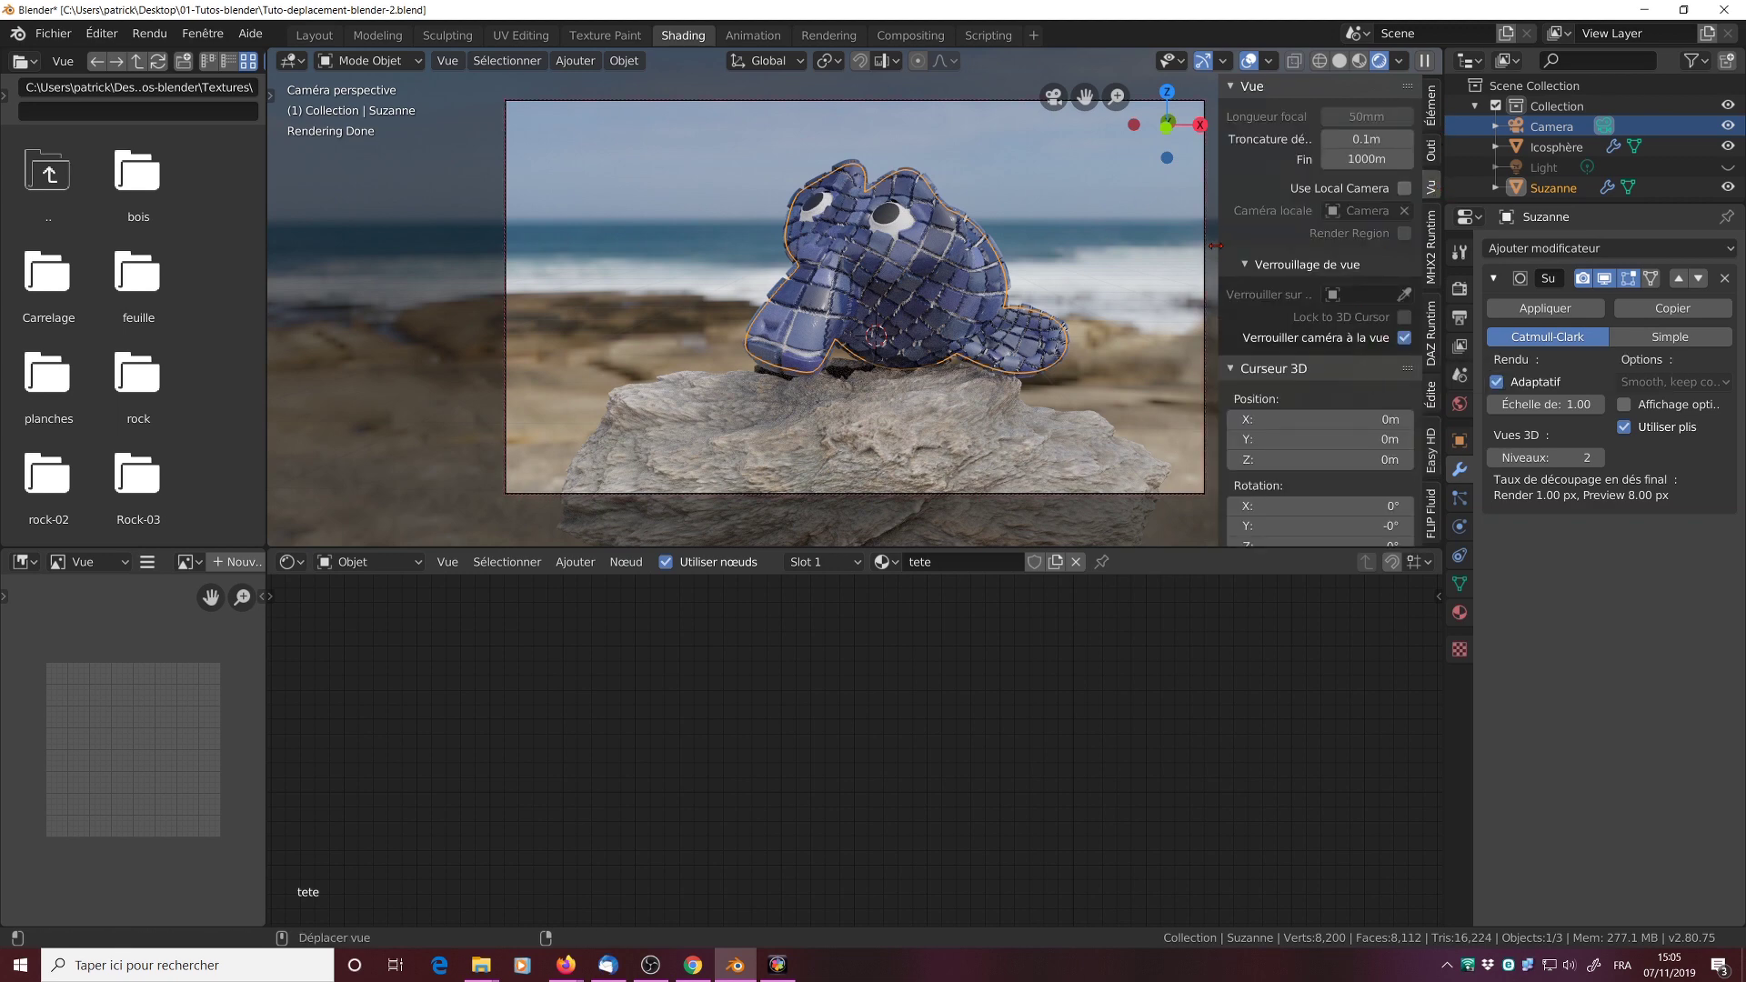
pyautogui.moveTo(1216, 246); pyautogui.dragTo(1400, 251)
# Step: Reframe the camera closer on the monkey head and the top of the rock, and render the image
pyautogui.scroll(-1, 1024, 356)
pyautogui.scroll(2, 1024, 356)
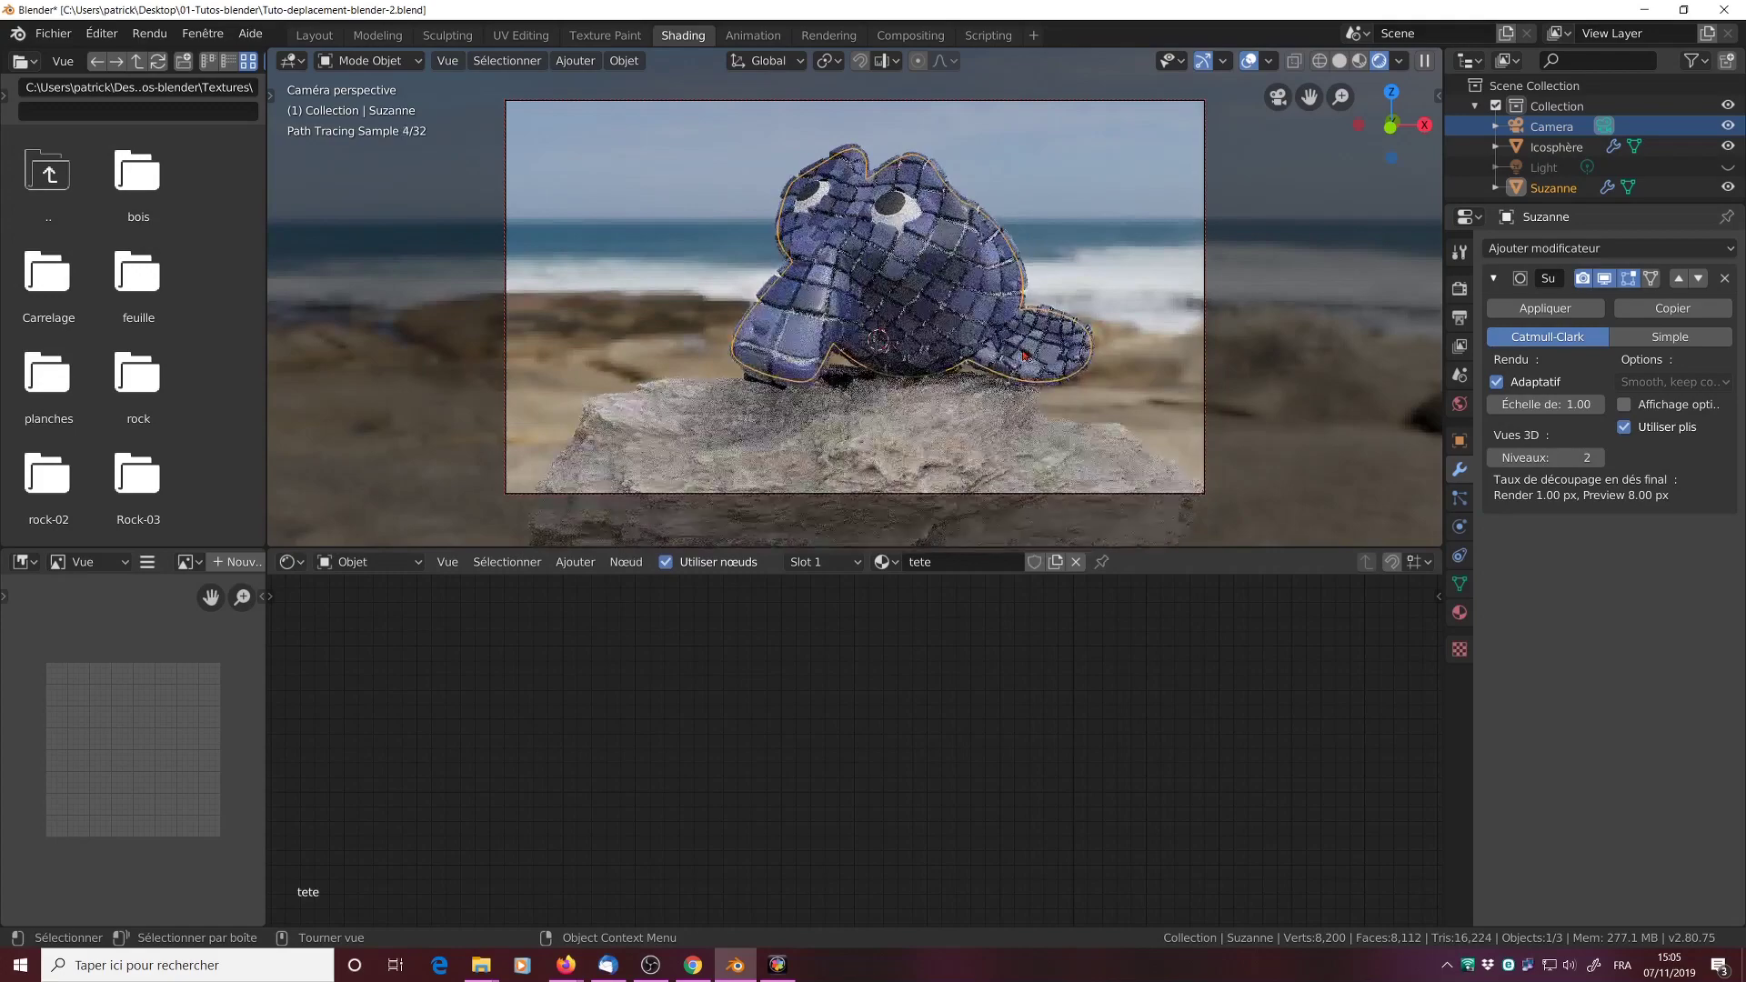
pyautogui.moveTo(1000, 414); pyautogui.dragTo(1084, 263, button='middle')
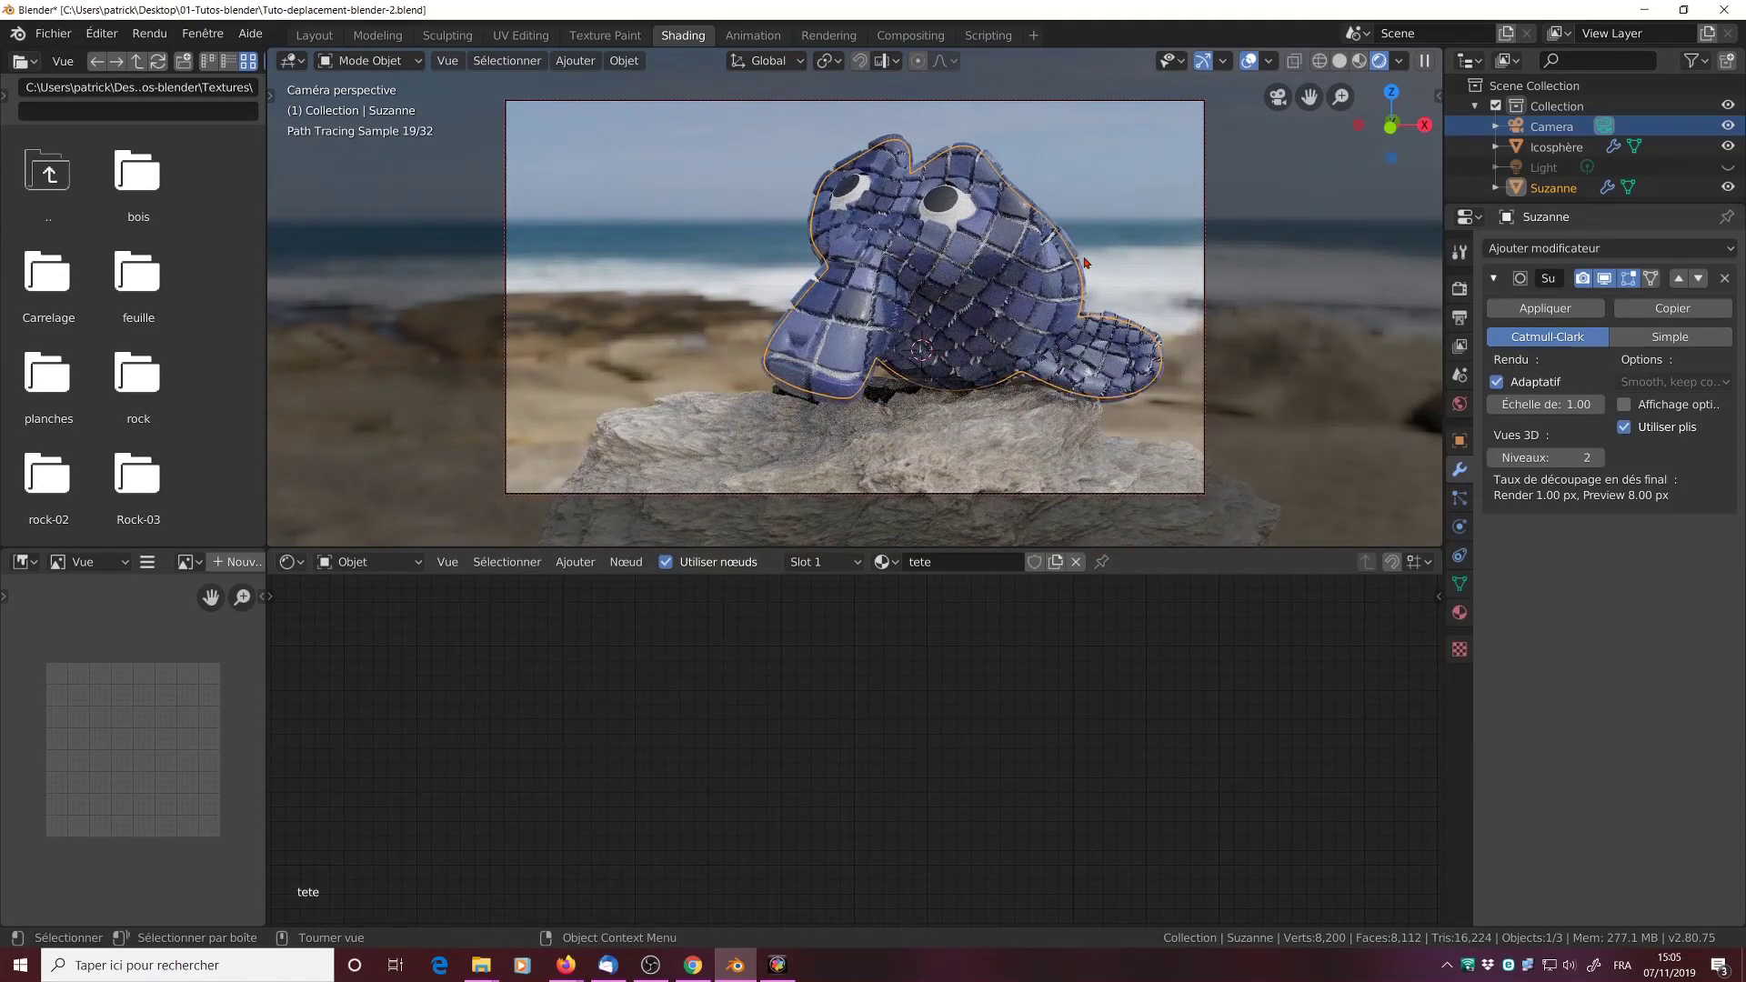
pyautogui.scroll(1, 1085, 262)
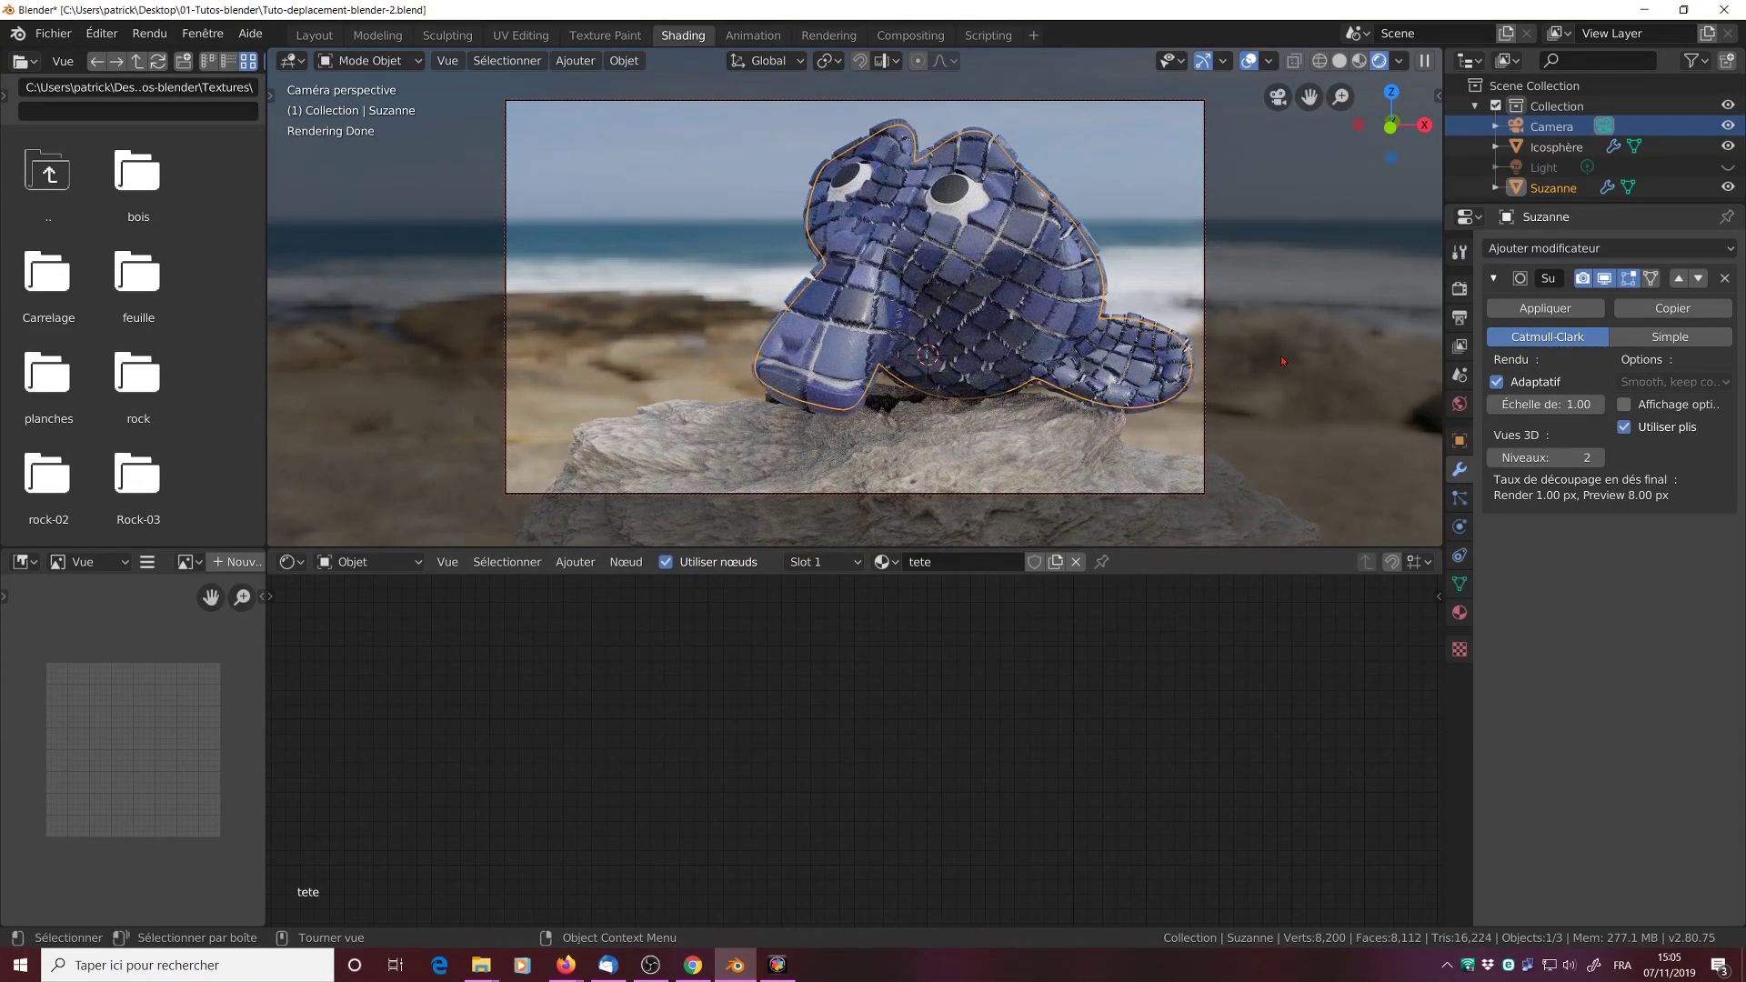
pyautogui.press('F12')
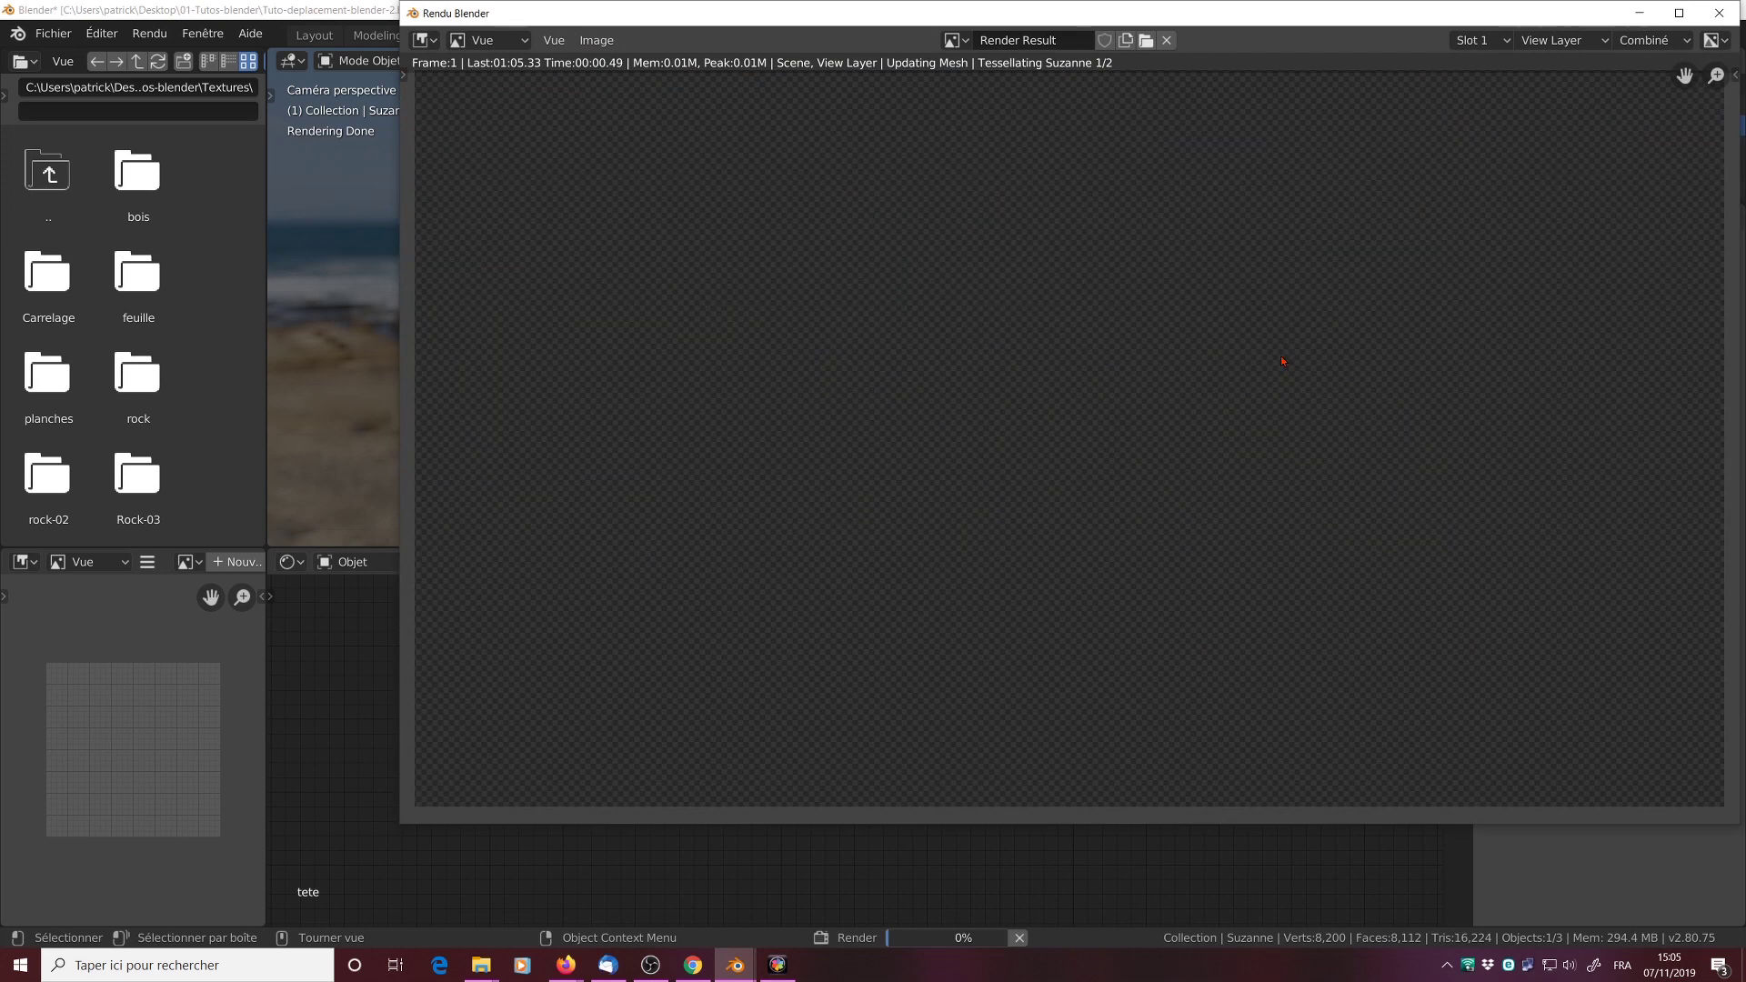